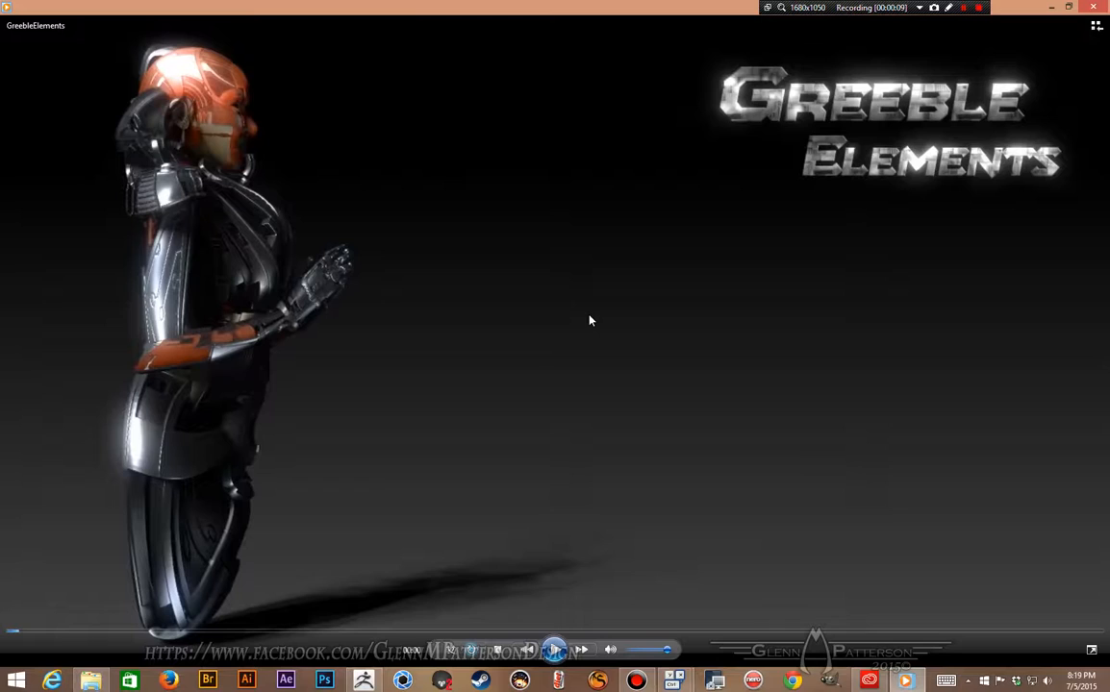
Play the GreebleElements demo video in full screen, and close the player after the textures presentation
left_click(555, 670)
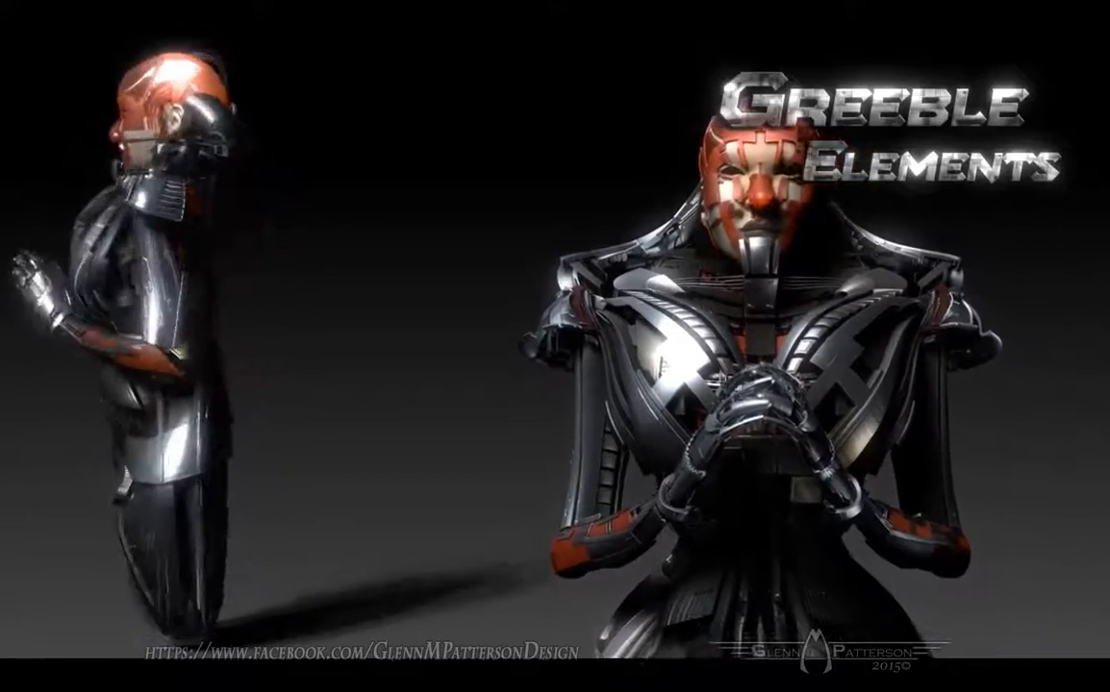
mouse_move(770, 318)
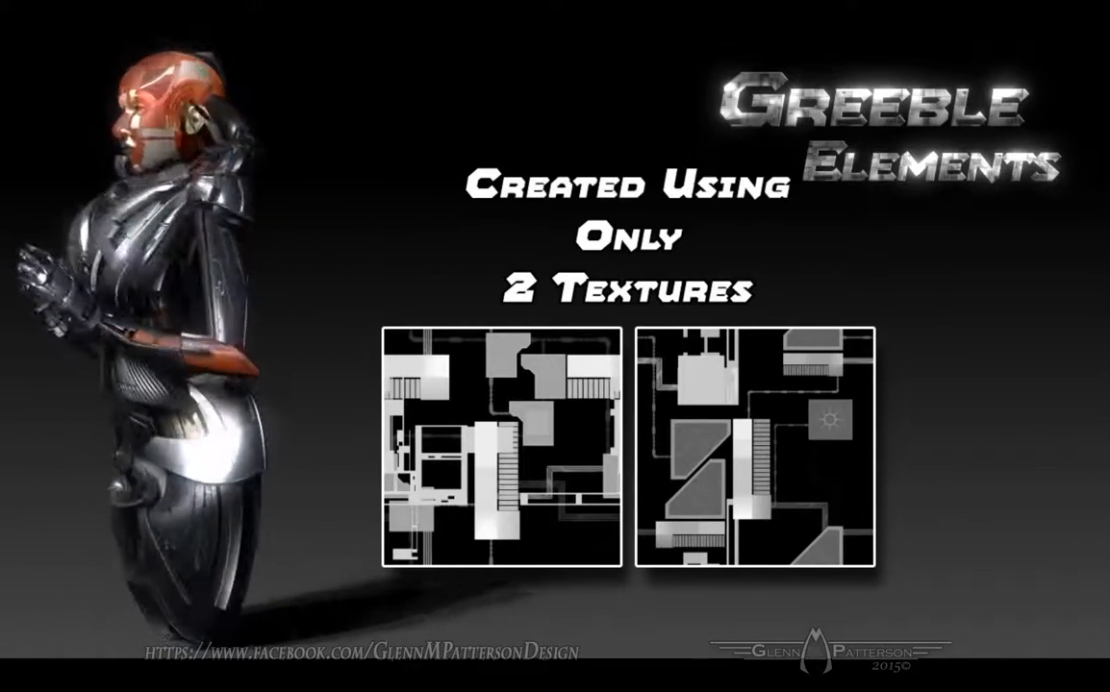
key("Escape")
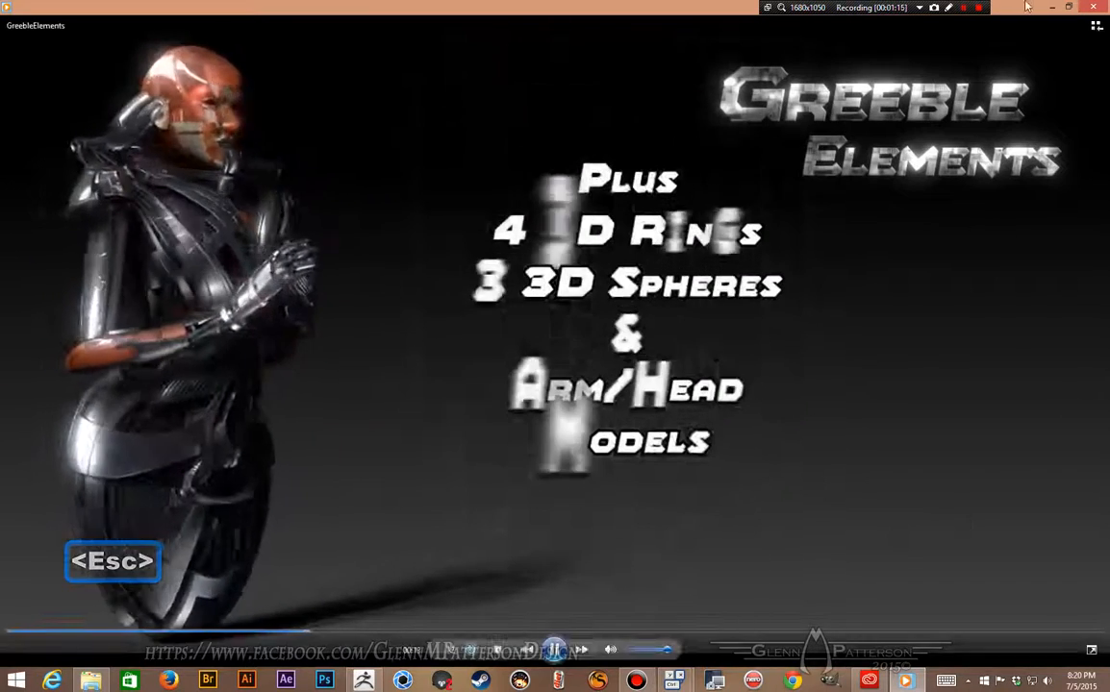
left_click(1091, 6)
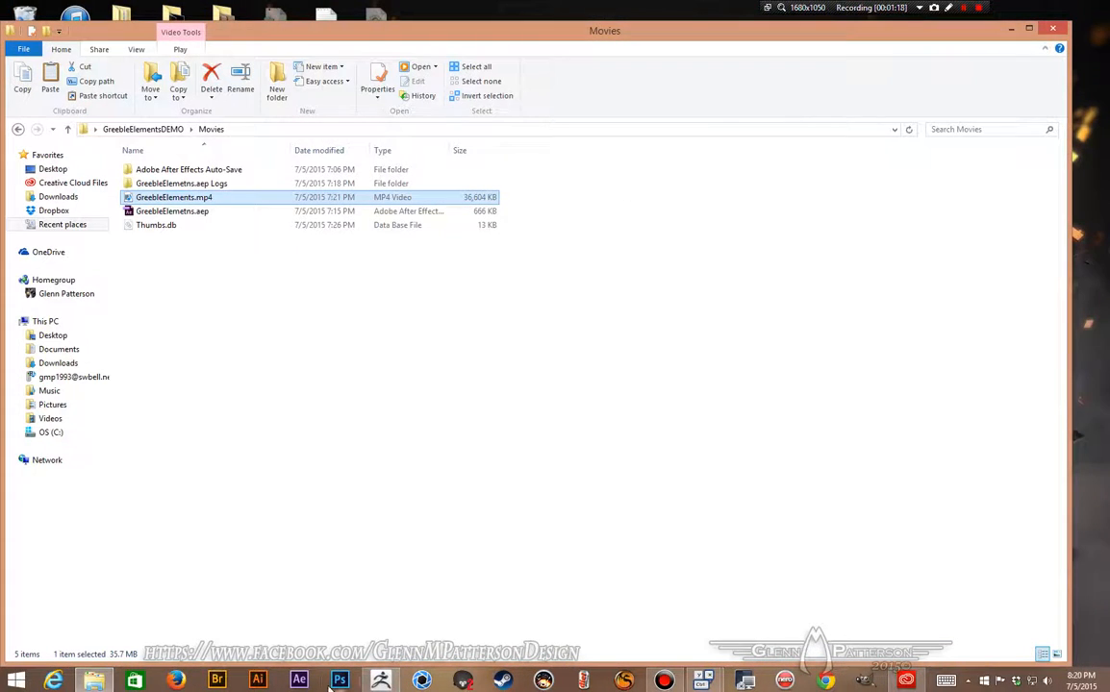
Switch to ZBrush and load the GreebleElements tool from the recently used Downloads folder
left_click(381, 681)
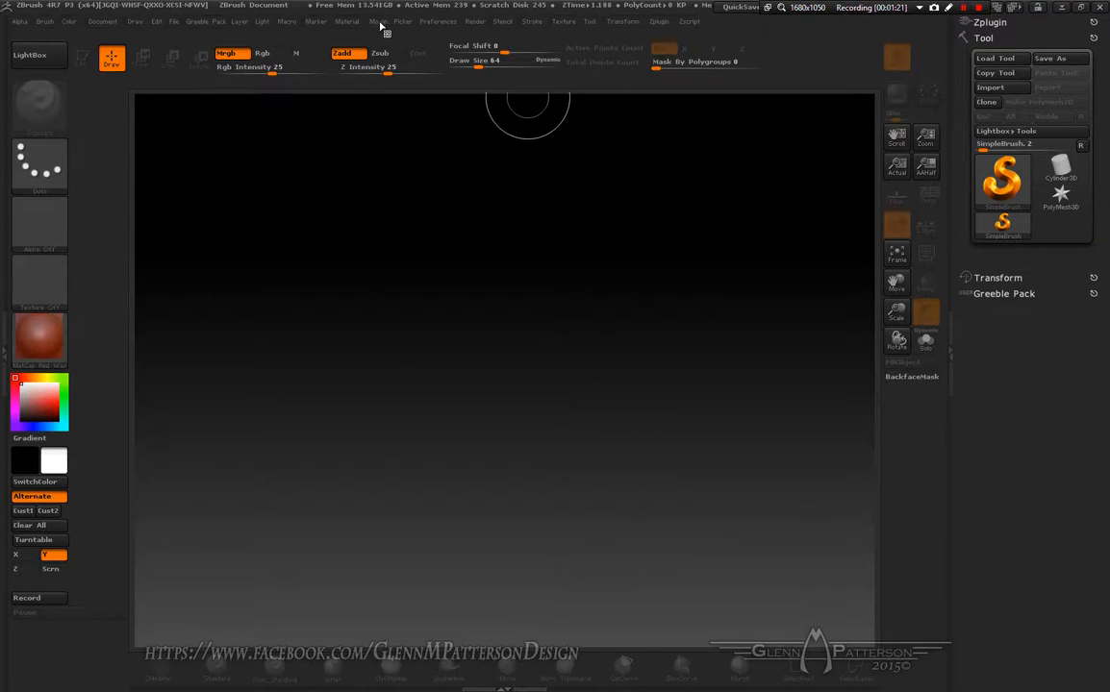
left_click(994, 59)
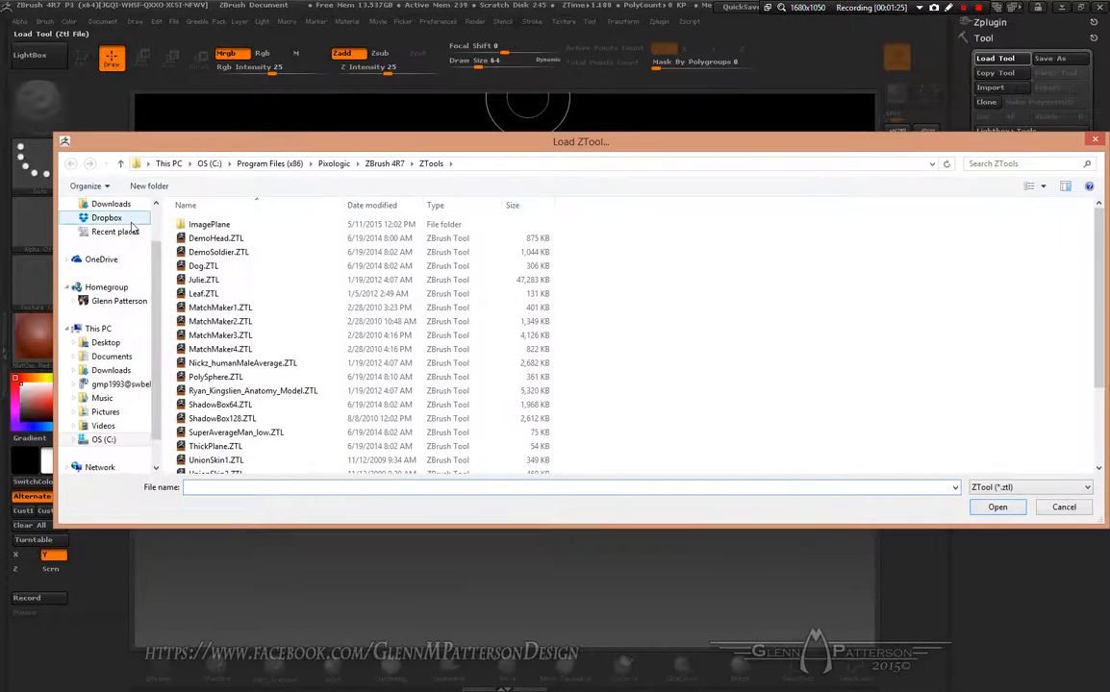
left_click(114, 232)
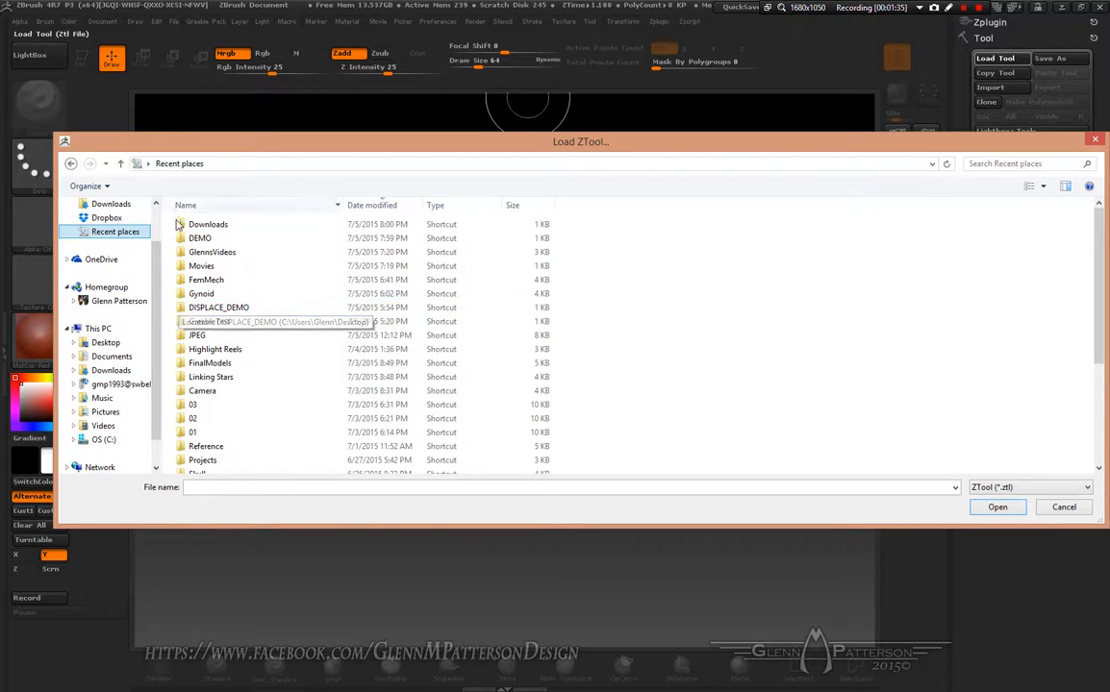
double_click(182, 225)
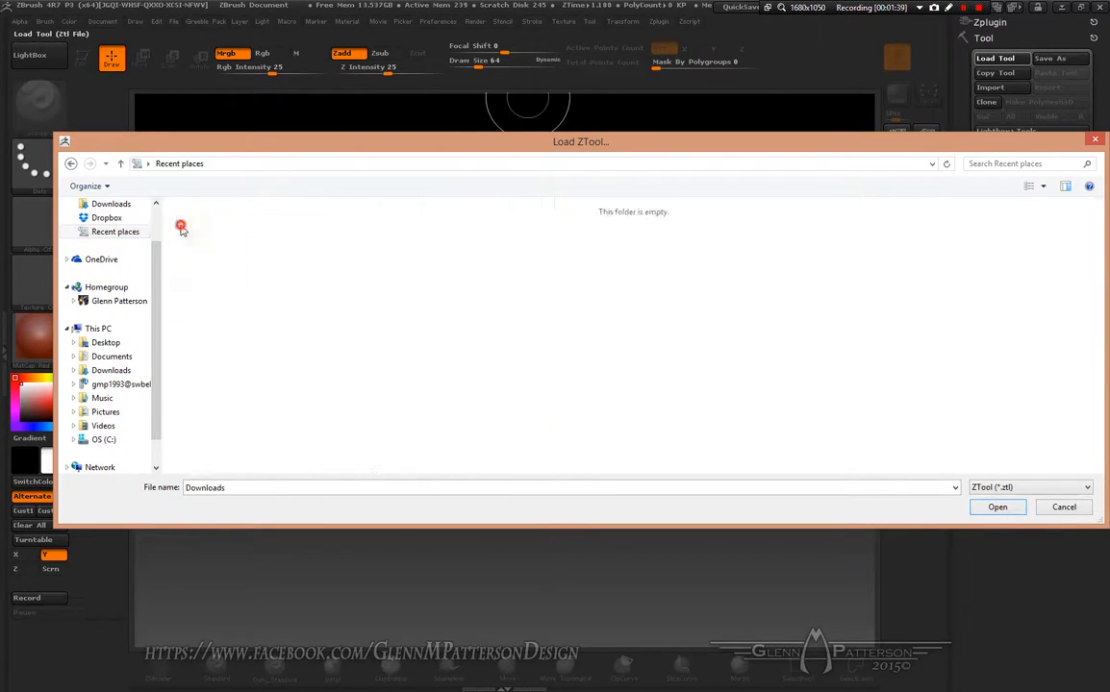
double_click(220, 255)
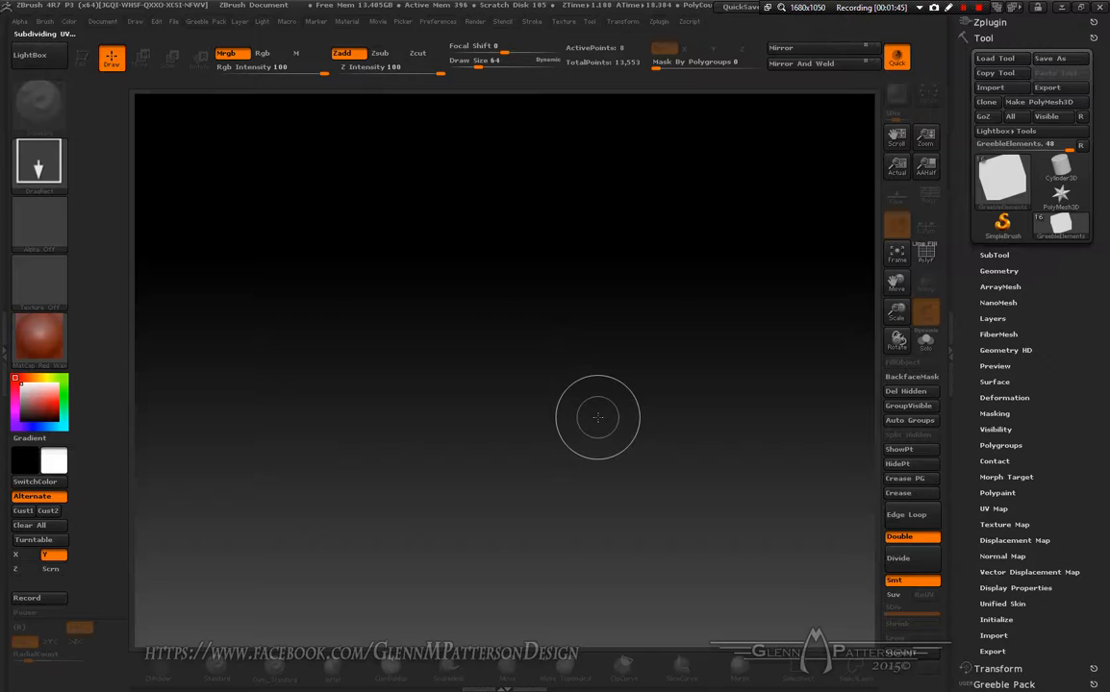
Draw the GreebleElements tool upright on the canvas and enter Edit mode
left_click_drag(525, 389, 532, 630)
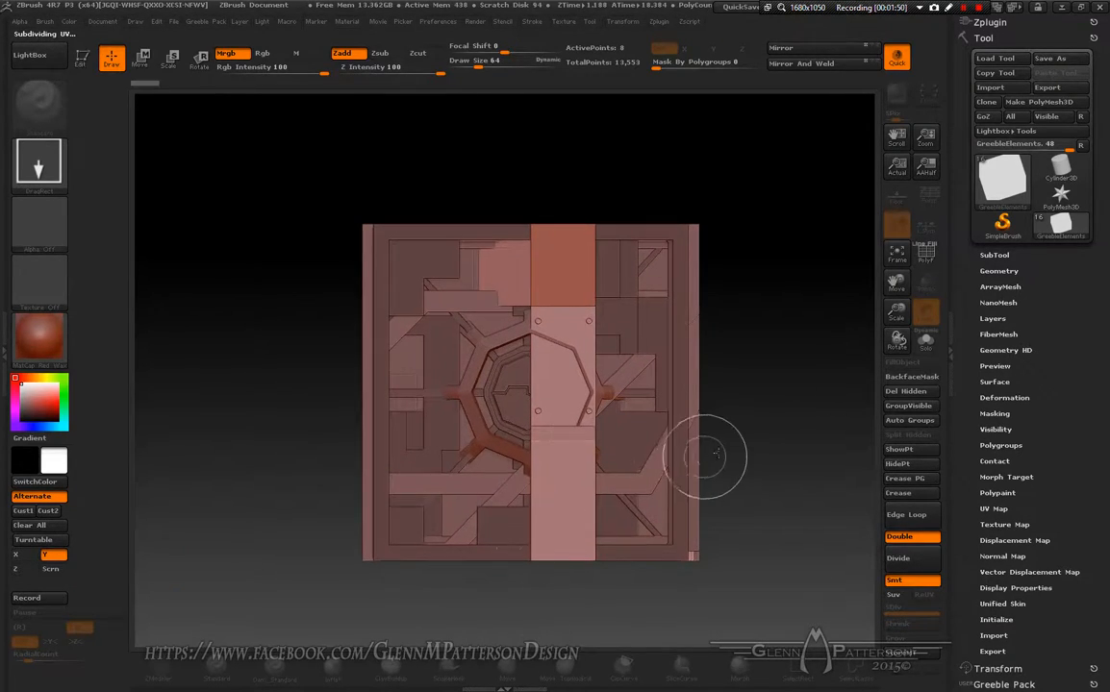
key("shift")
key("t")
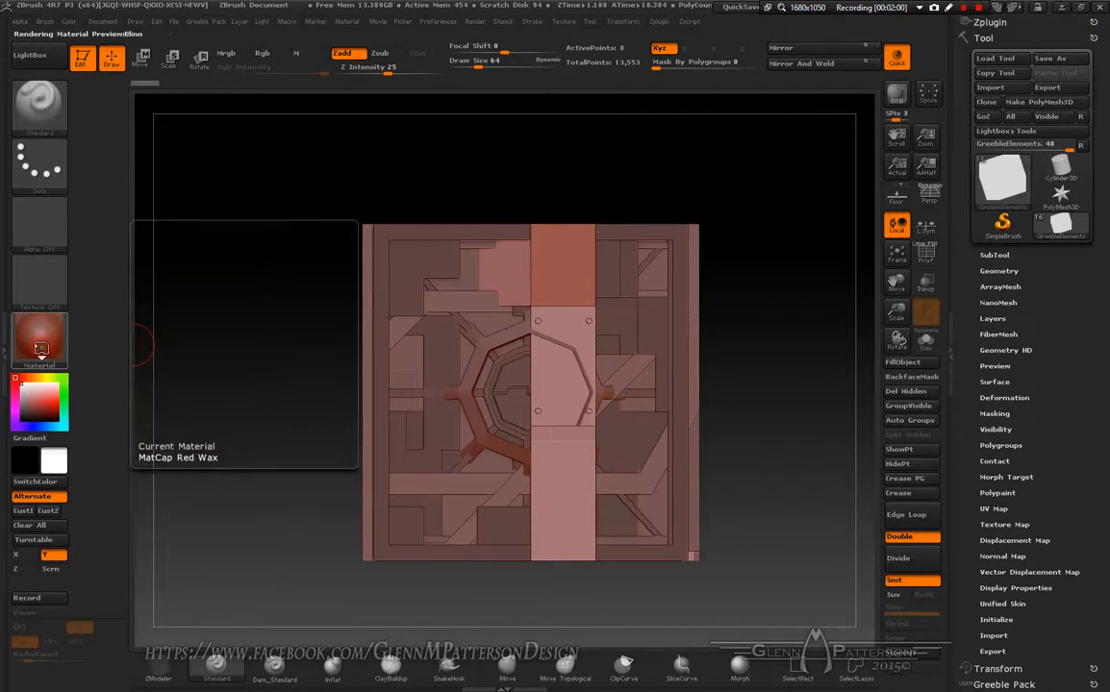
Apply BasicMaterial to the GreebleElements model and frame it in the canvas
left_click(41, 351)
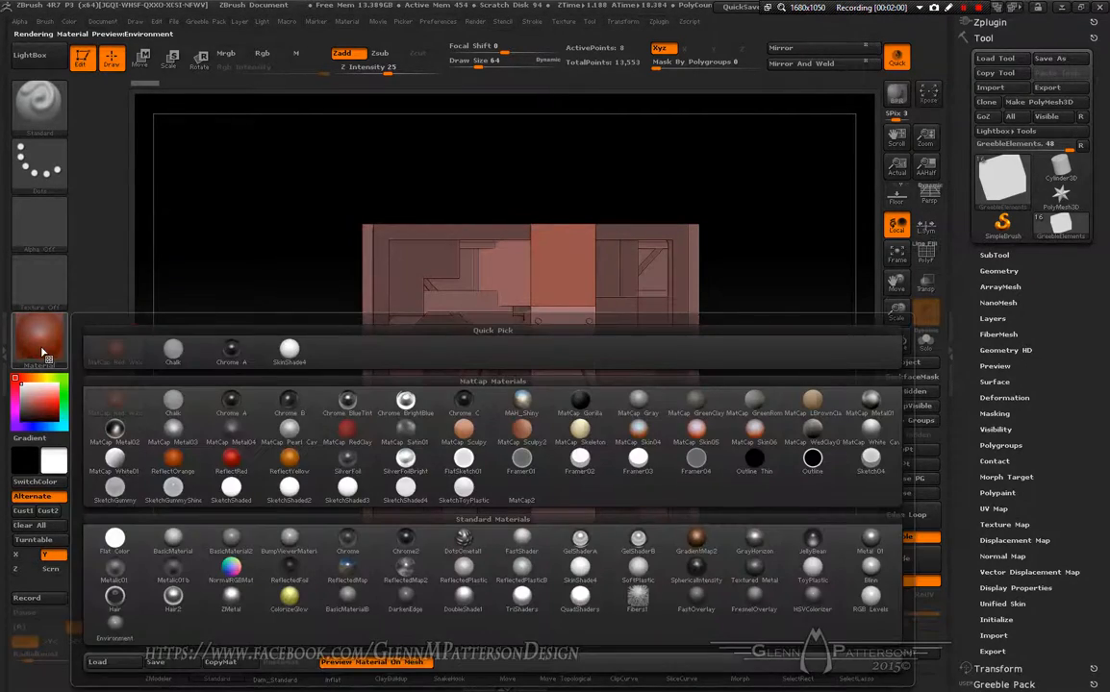
left_click(175, 542)
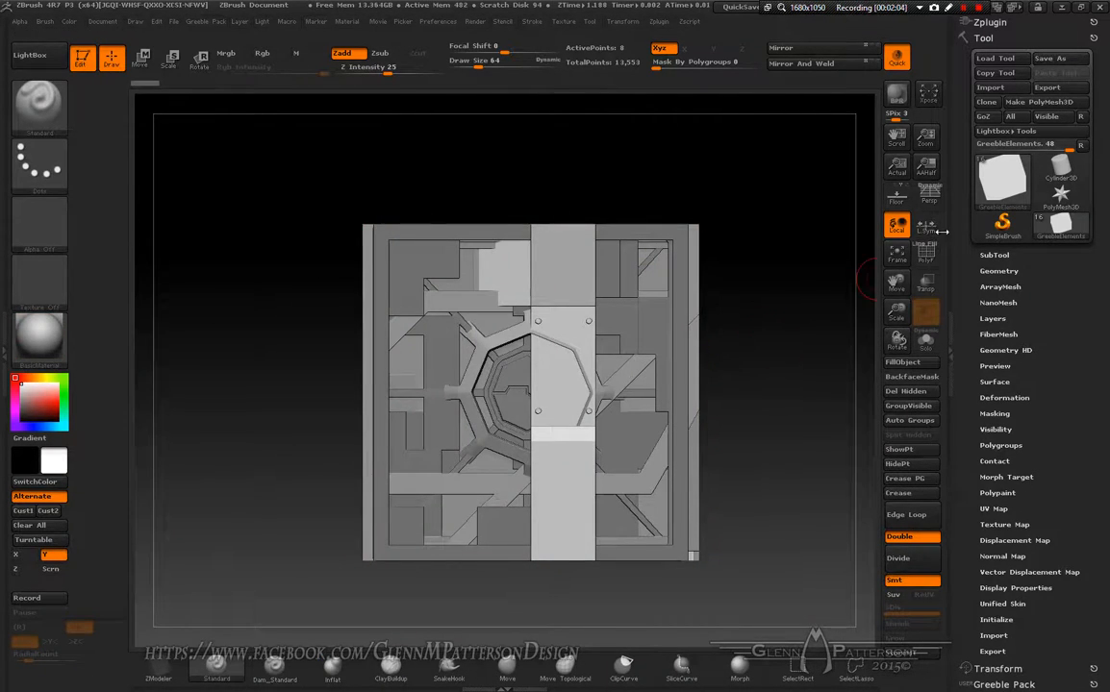
left_click(898, 257)
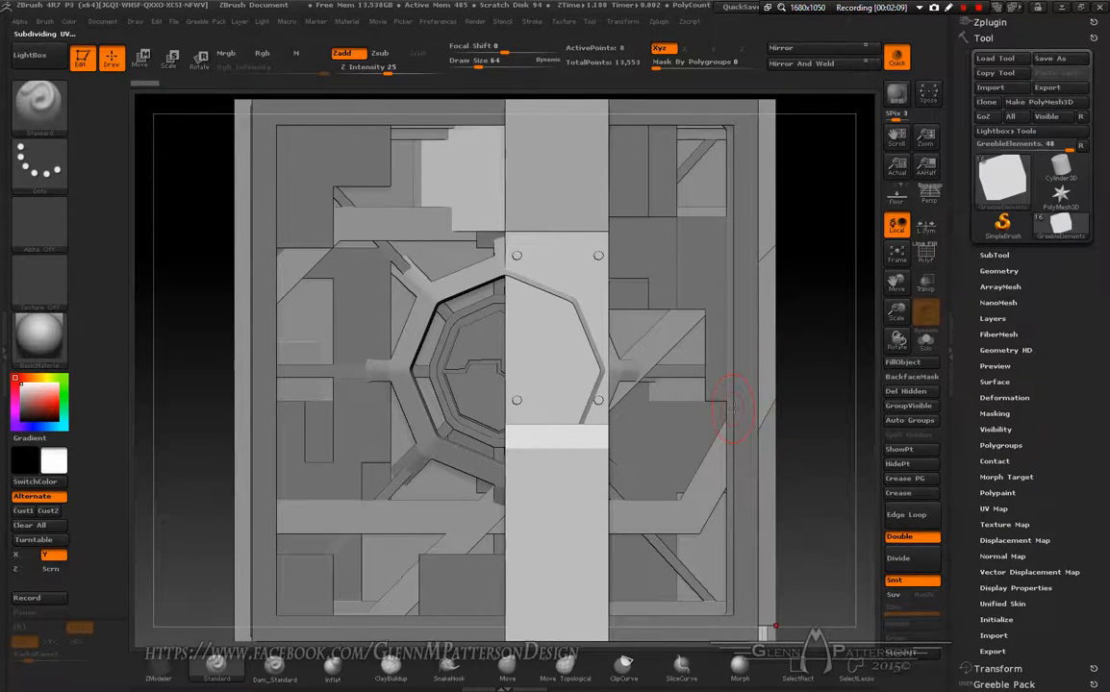
Isolate the active subtool with Solo mode and expand the tool's subtool list
left_click(931, 344)
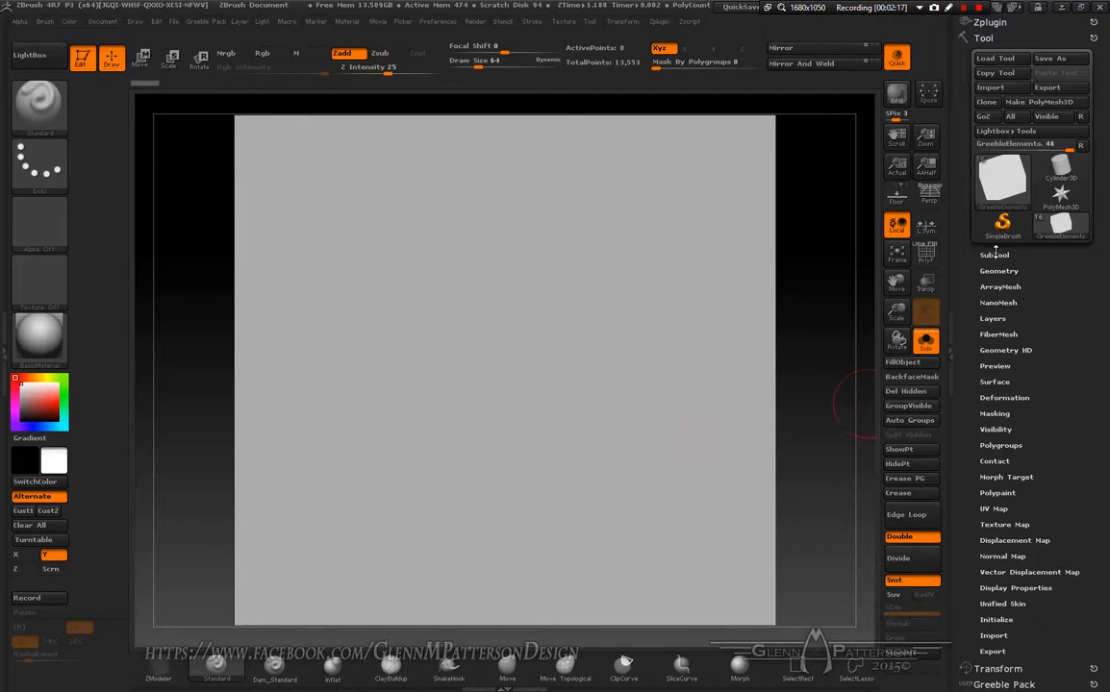
left_click(993, 254)
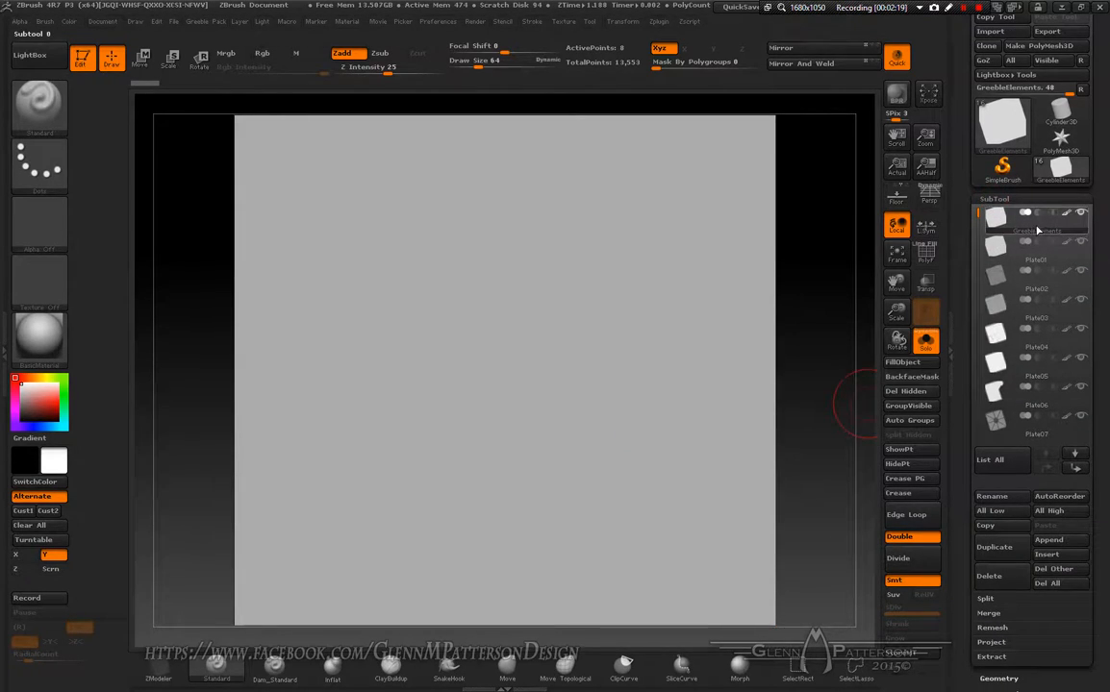
mouse_move(1026, 274)
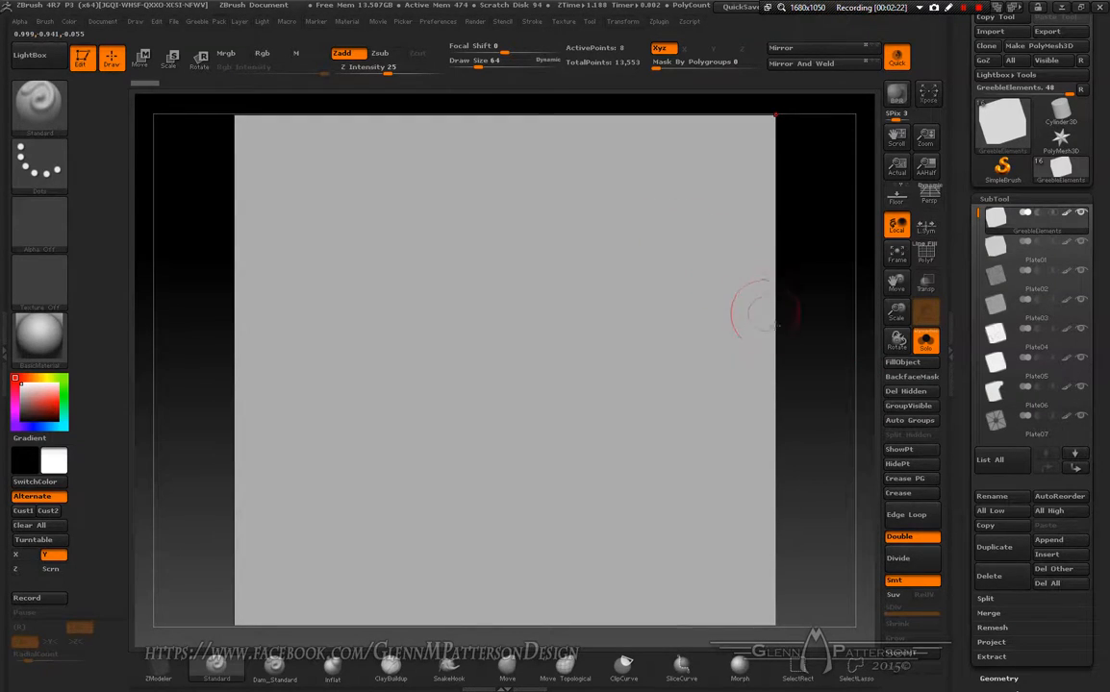
mouse_move(809, 375)
left_mouse_down()
mouse_move(760, 378)
mouse_move(761, 395)
mouse_move(776, 398)
mouse_move(805, 372)
mouse_move(783, 371)
mouse_move(820, 366)
left_mouse_up()
View the subtools Plate02, Plate03, Plate04, Plate05 and Plate06 one after another in Solo mode
key("n")
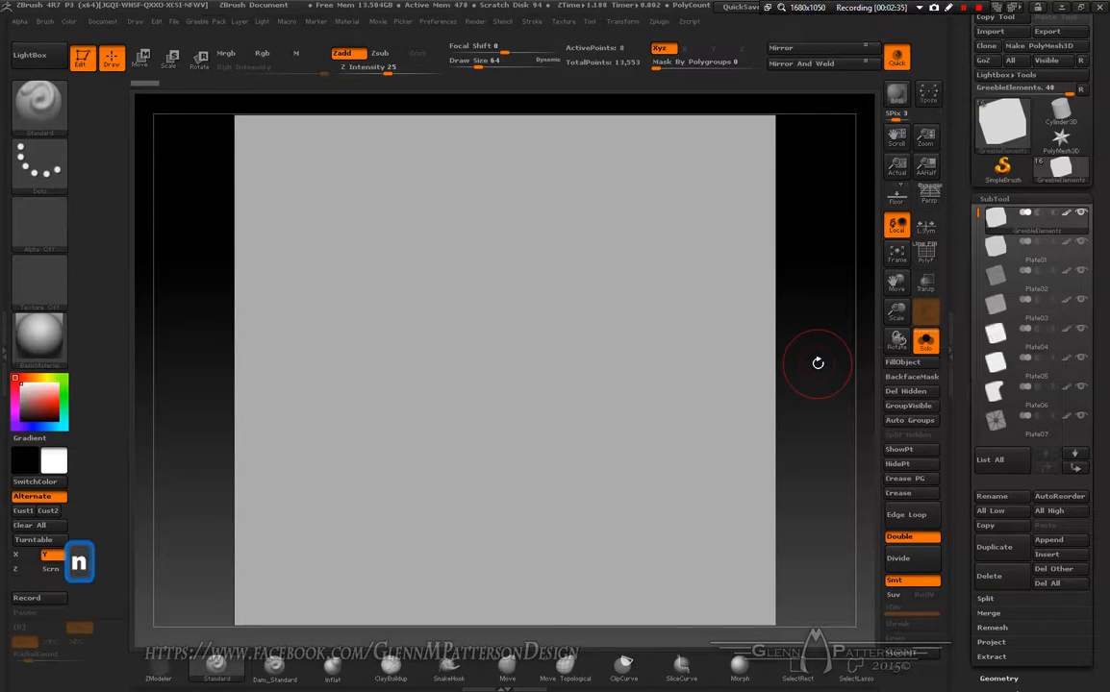
left_click(672, 405)
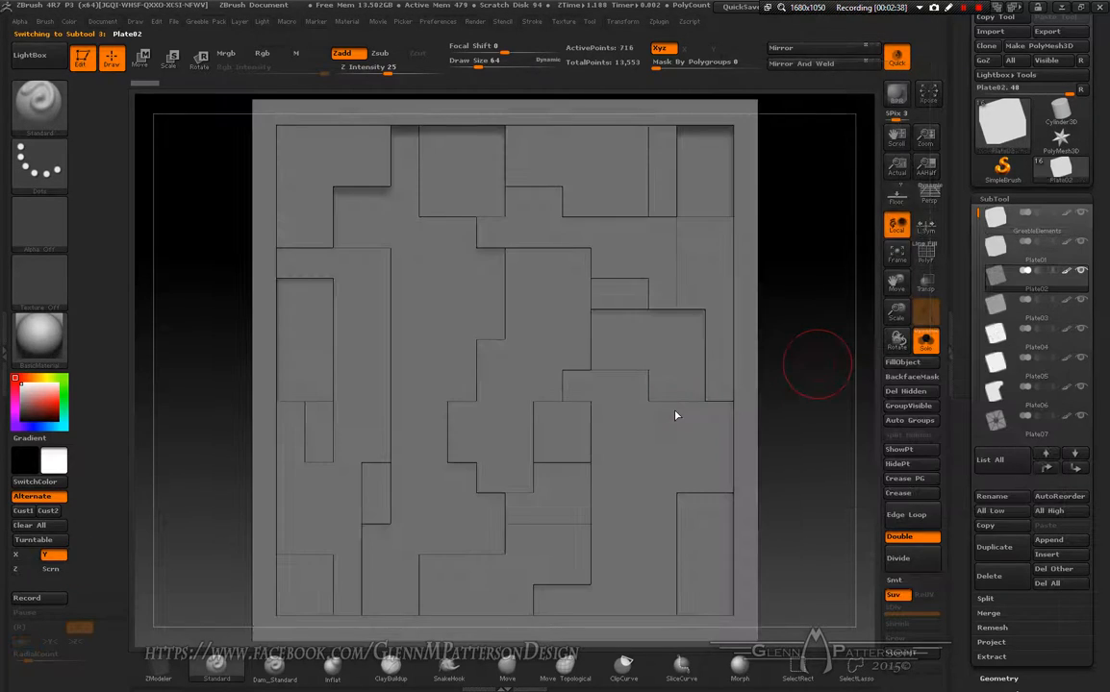
left_click(1058, 314)
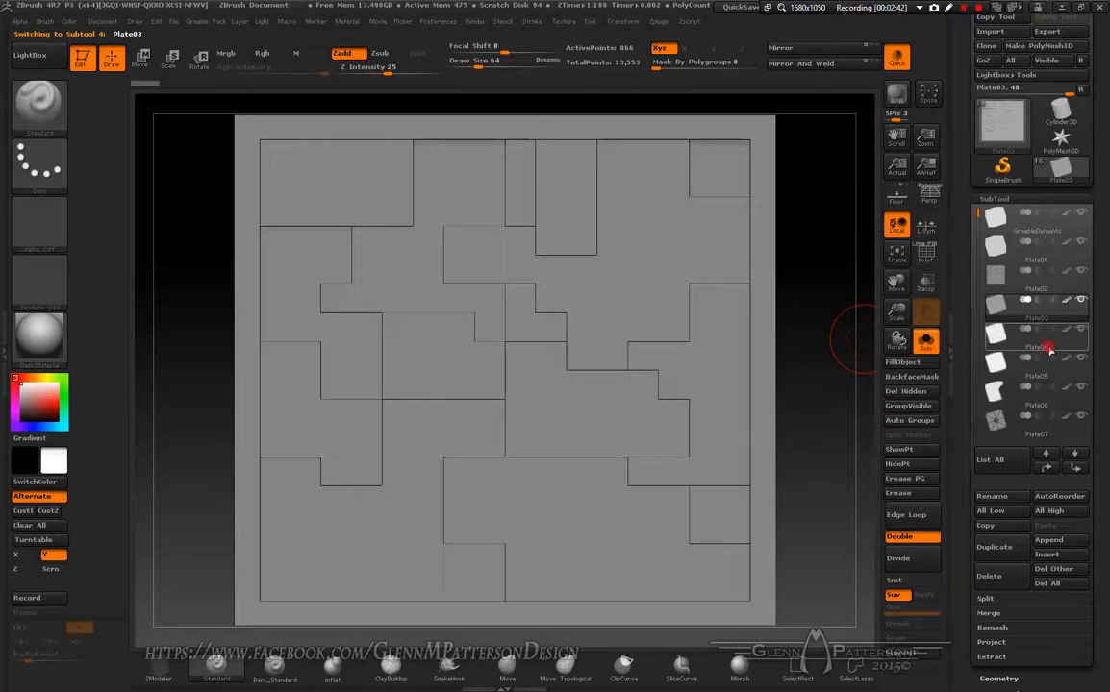
left_click(1050, 349)
left_click(1061, 375)
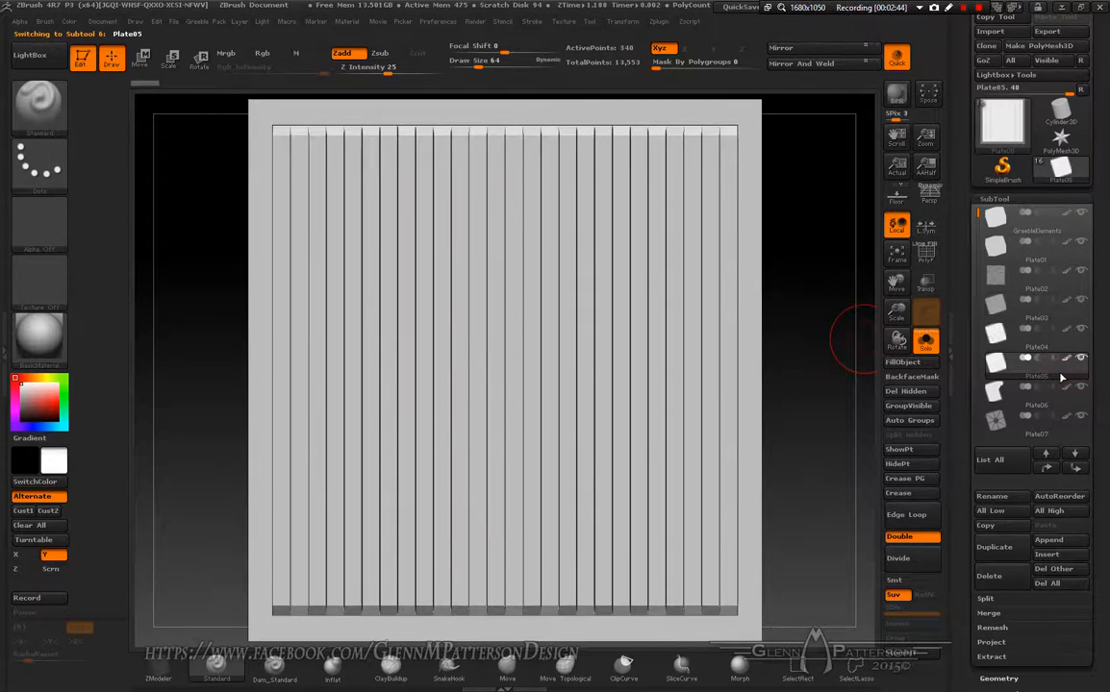
left_click(1048, 395)
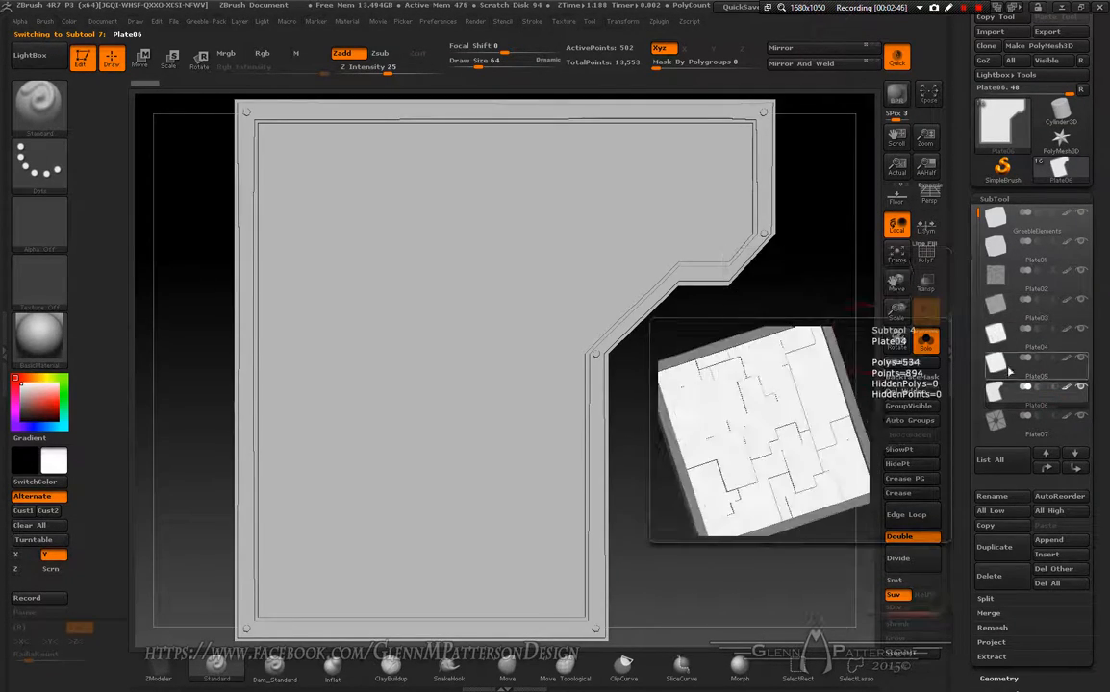
Examine the Plate07 and 3 Pipes subtools in isolation
key("n")
left_click(871, 443)
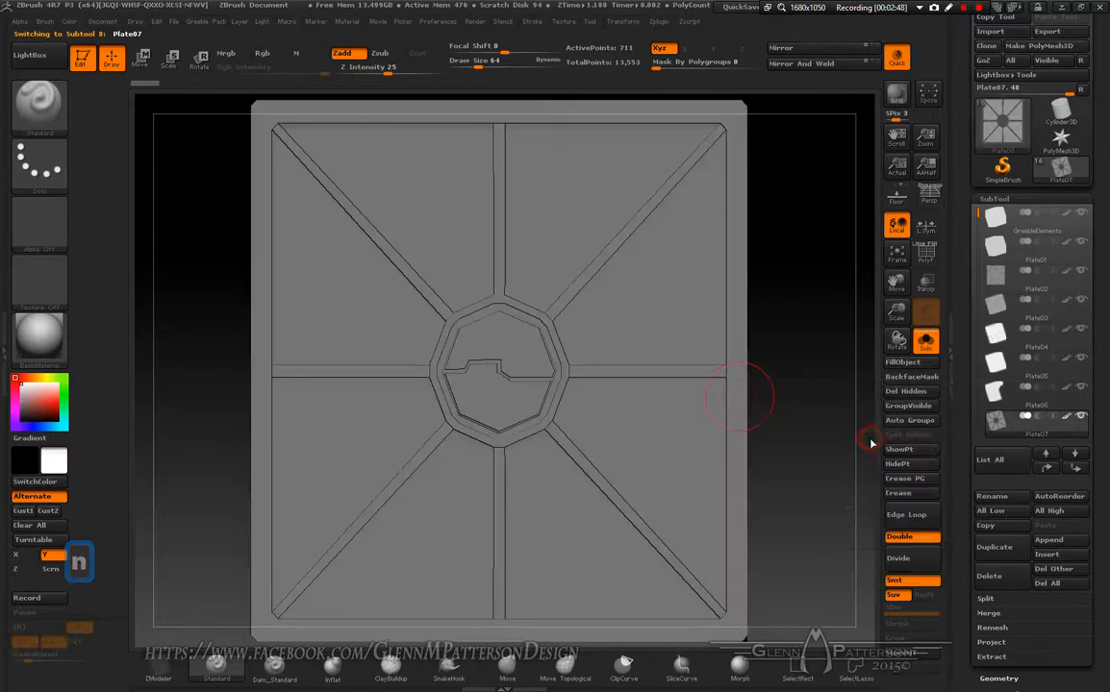
key("n")
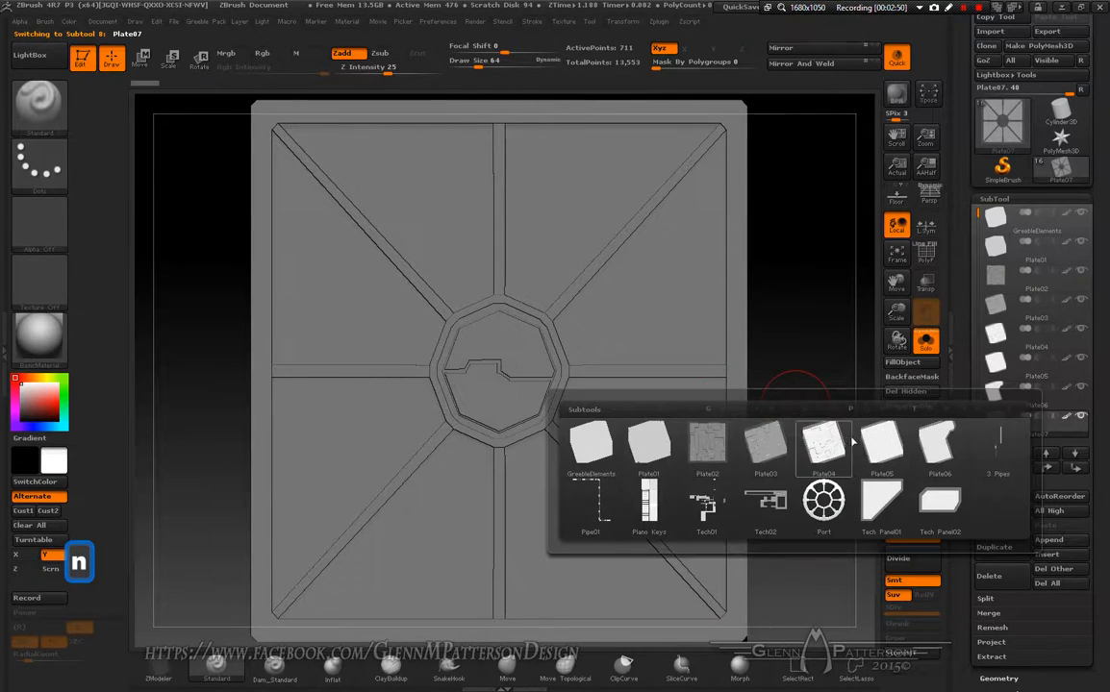
left_click(1000, 447)
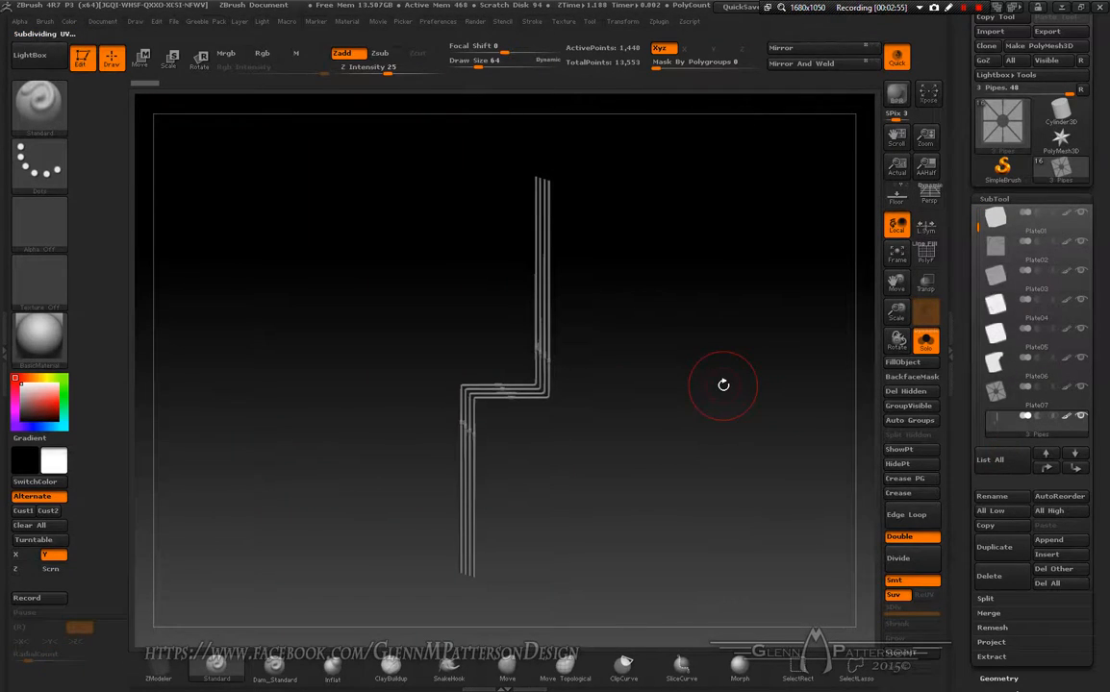
Examine the Pipe01 and Piano Keys subtools, framing each one in the canvas
key("n")
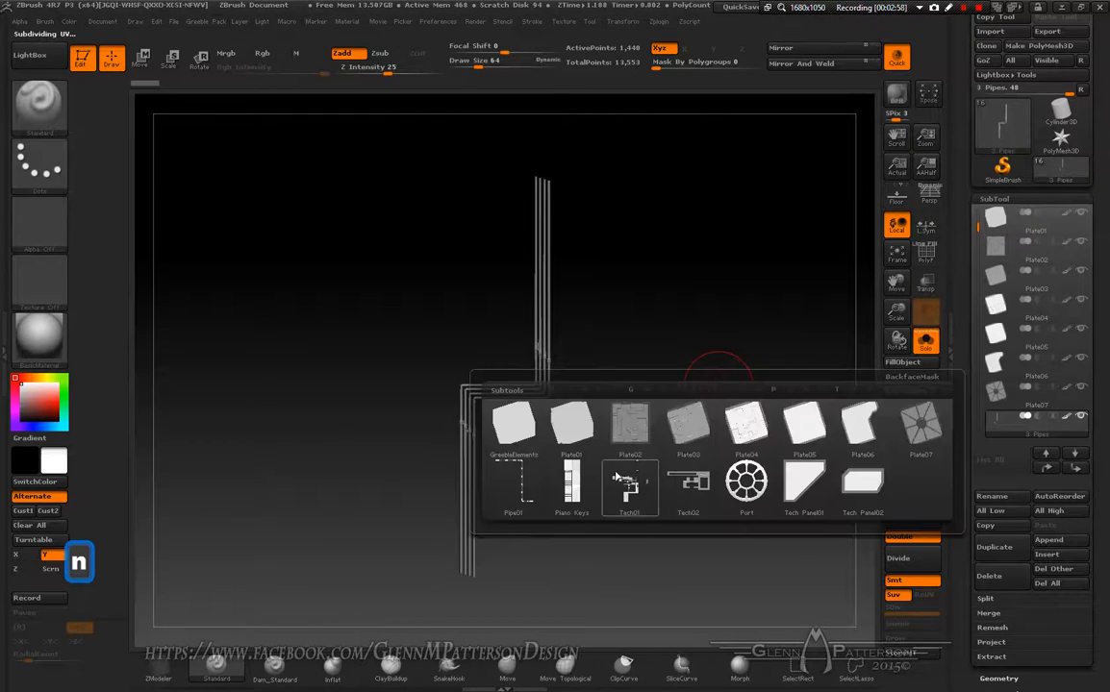
left_click(514, 494)
key("f")
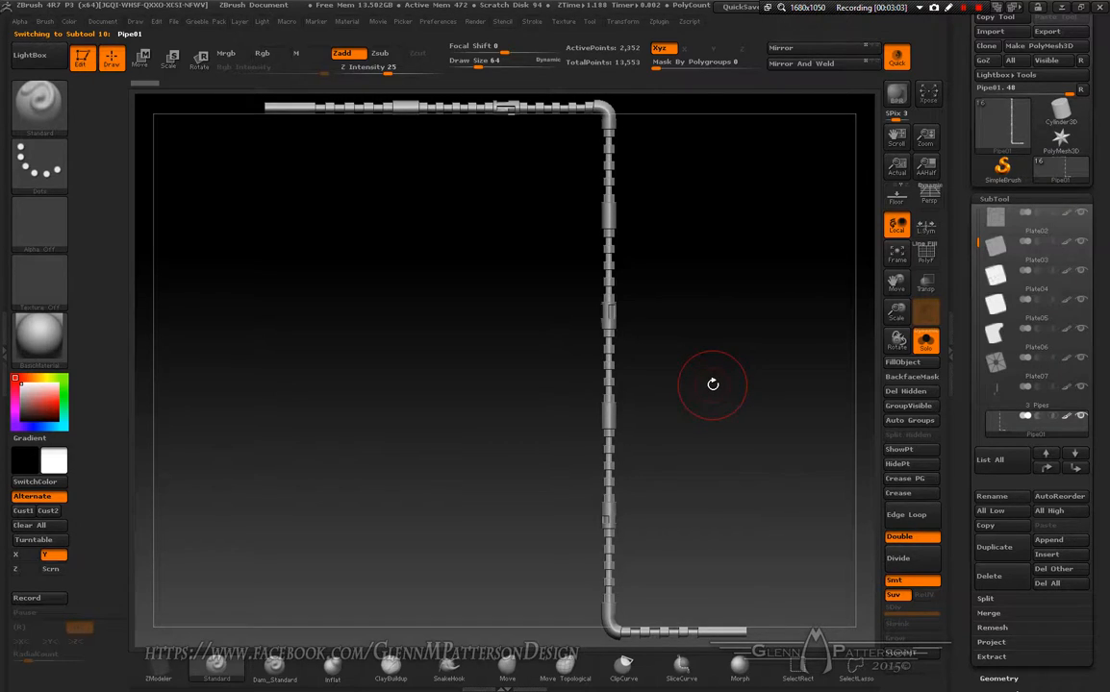
key("n")
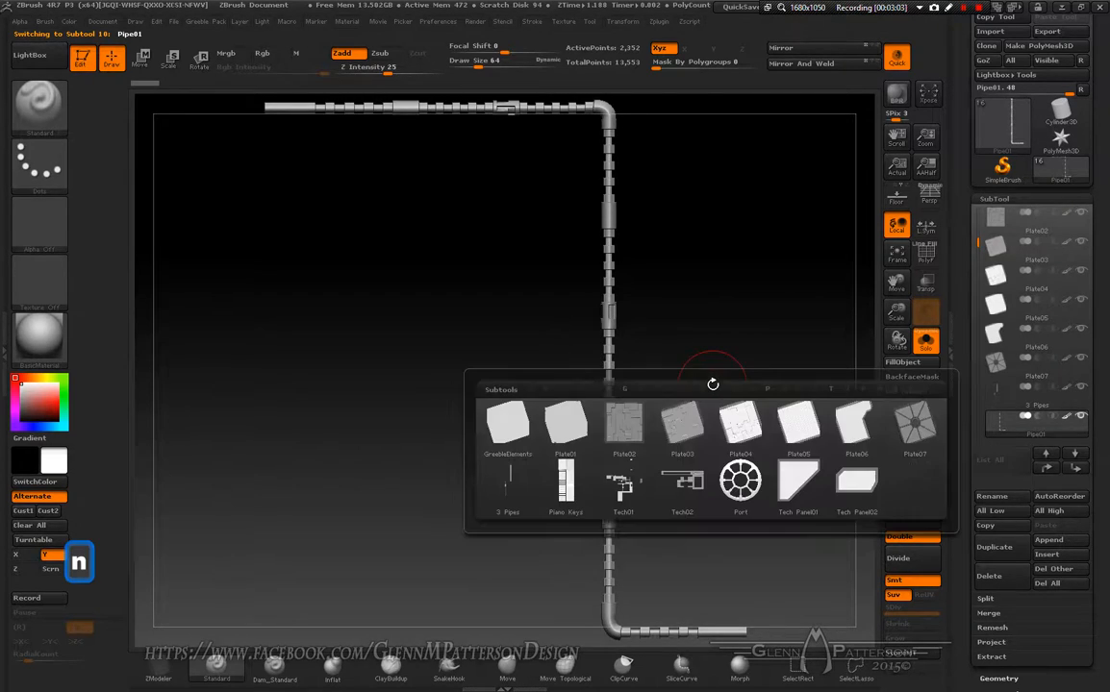
left_click(566, 493)
key("f")
mouse_move(719, 421)
left_mouse_down()
mouse_move(619, 426)
mouse_move(671, 438)
mouse_move(728, 425)
left_mouse_up()
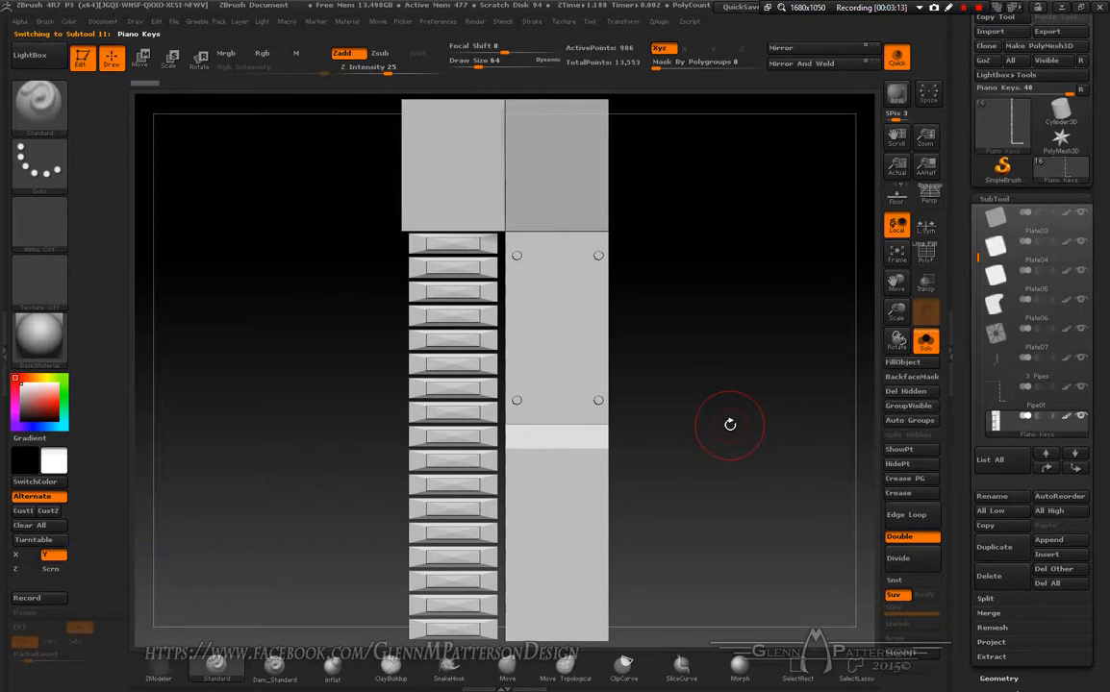
Examine the Tech01, Tech02 and Port subtools in isolation
key("n")
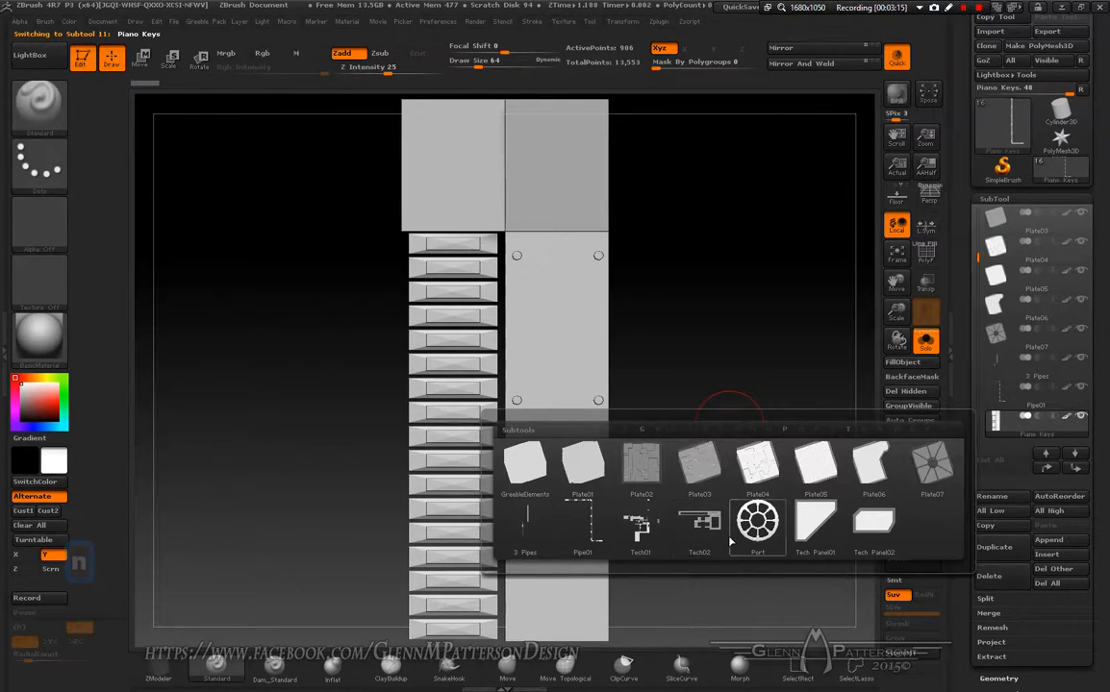
left_click(640, 535)
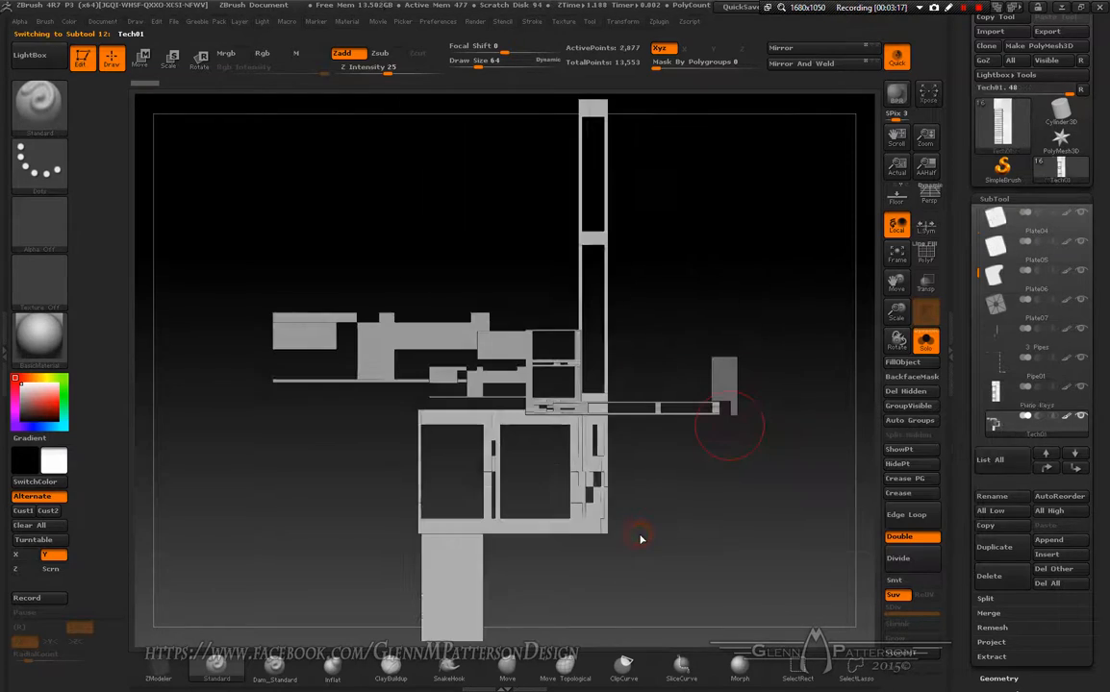
key("n")
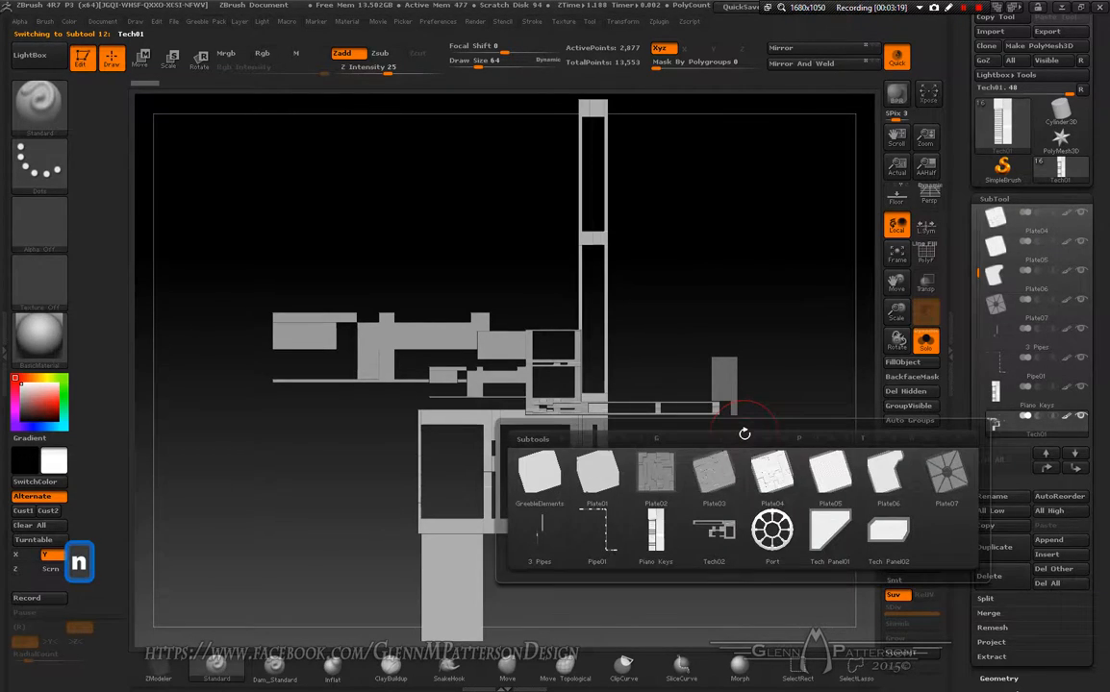
left_click(716, 530)
key("n")
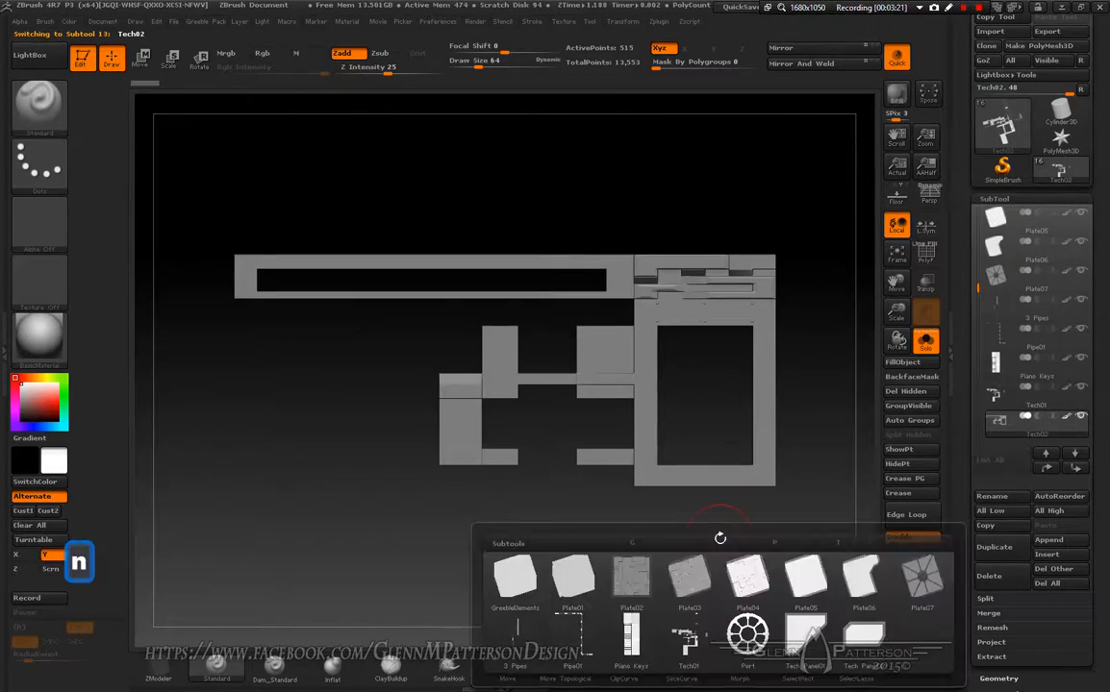
left_click(747, 635)
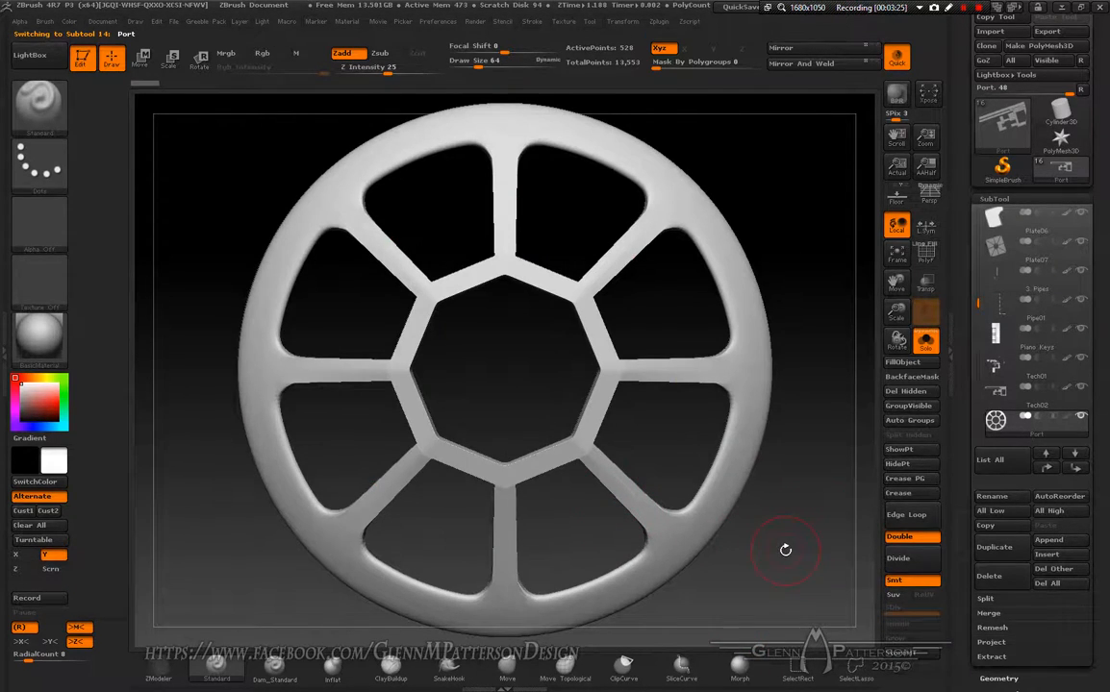
mouse_move(785, 550)
left_mouse_down()
mouse_move(712, 544)
mouse_move(766, 545)
left_mouse_up()
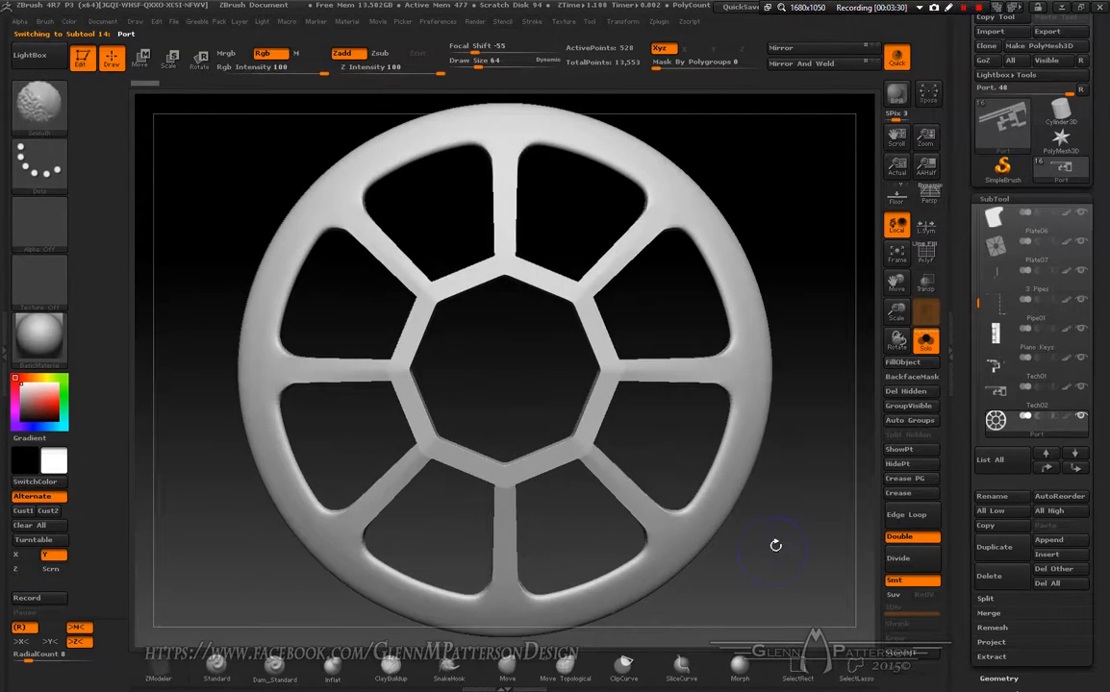
Switch to the Tech Panel01 subtool and open its surface noise for editing
left_click_drag(770, 539, 776, 544, "shift")
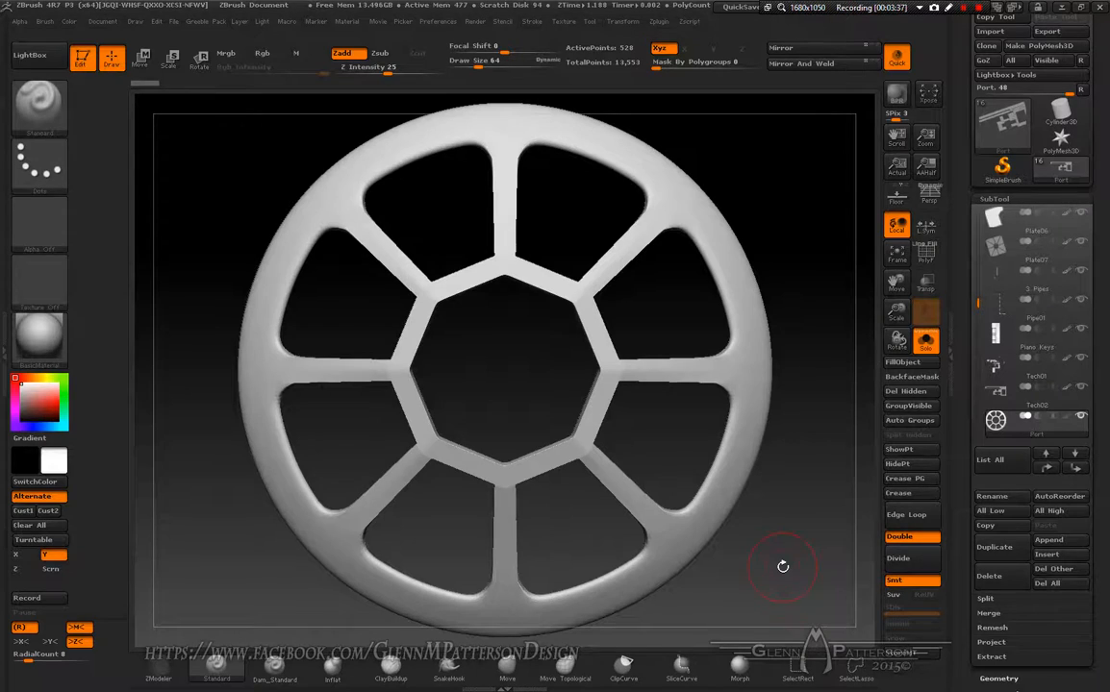
key("n")
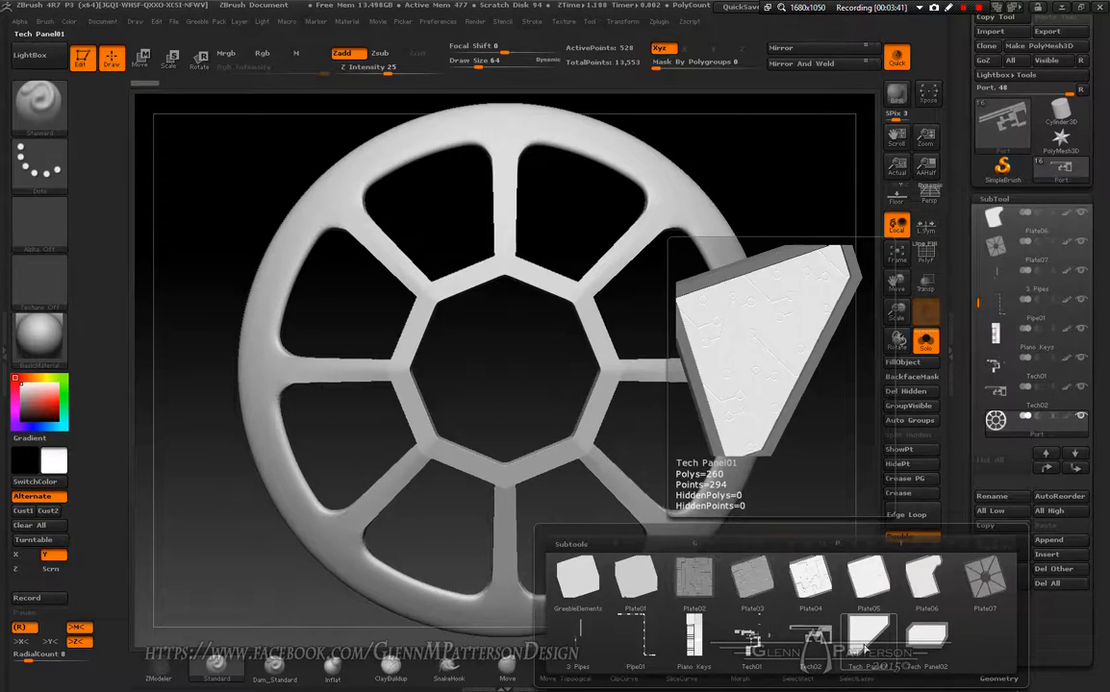
left_click(867, 635)
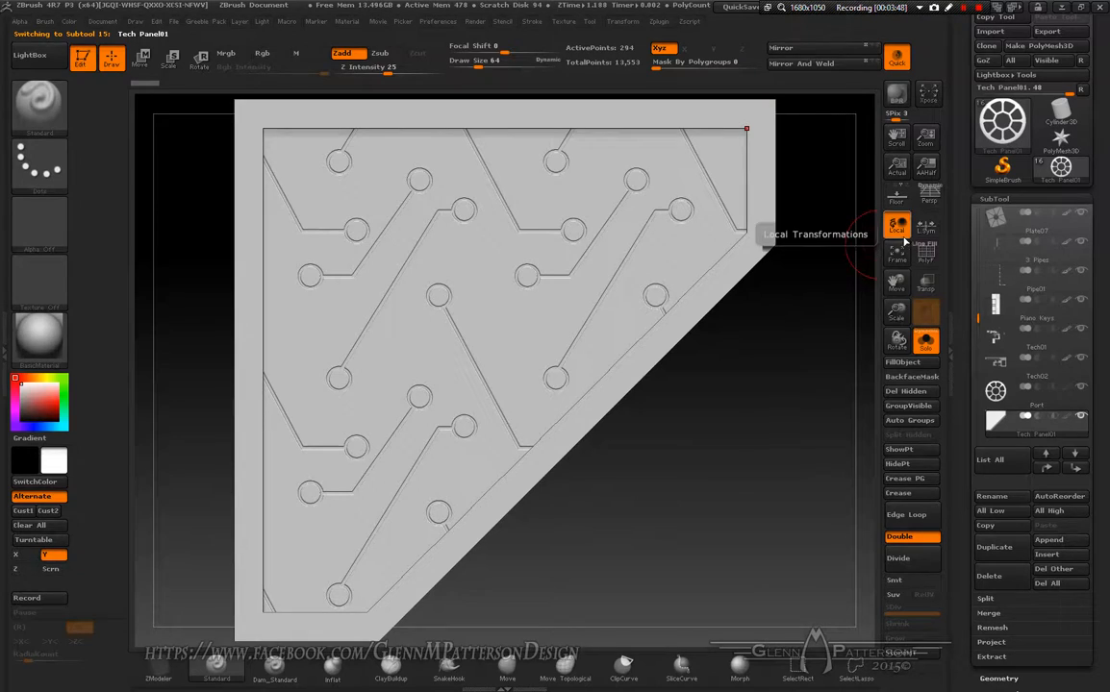
scroll(1106, 522, "down", 5)
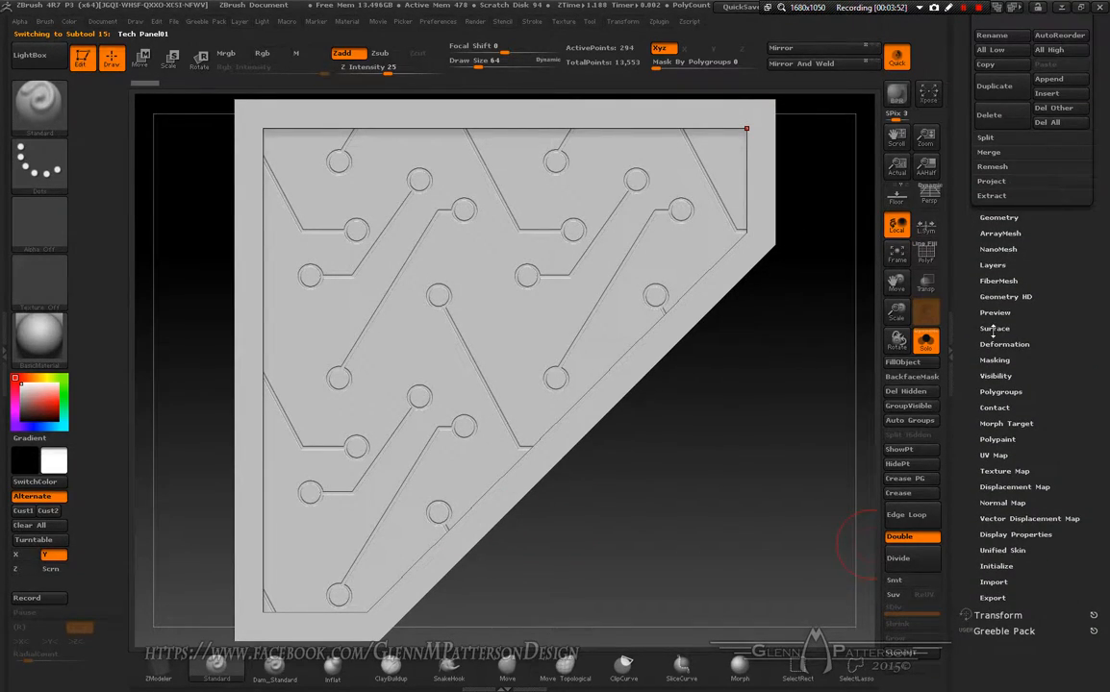
left_click(993, 329)
scroll(1074, 411, "up", 5)
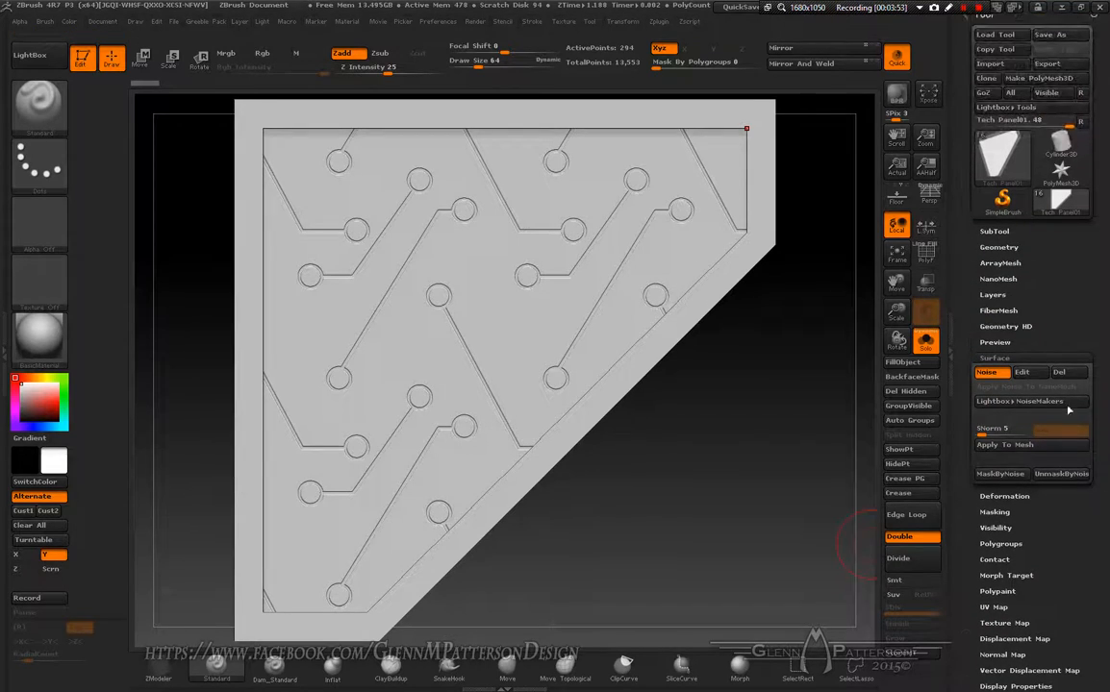
left_click(1023, 372)
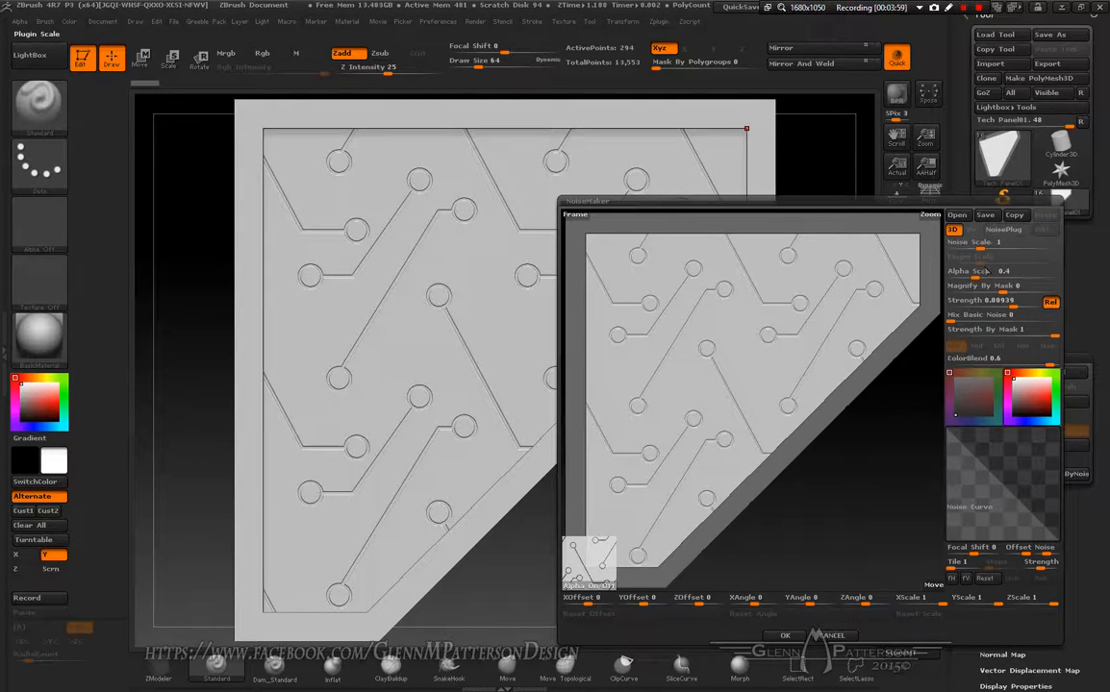
Set the noise strength to 0.00648 and swap the alpha for TechTilable003.png at an alpha scale of 0.67956
left_click_drag(969, 276, 1006, 305)
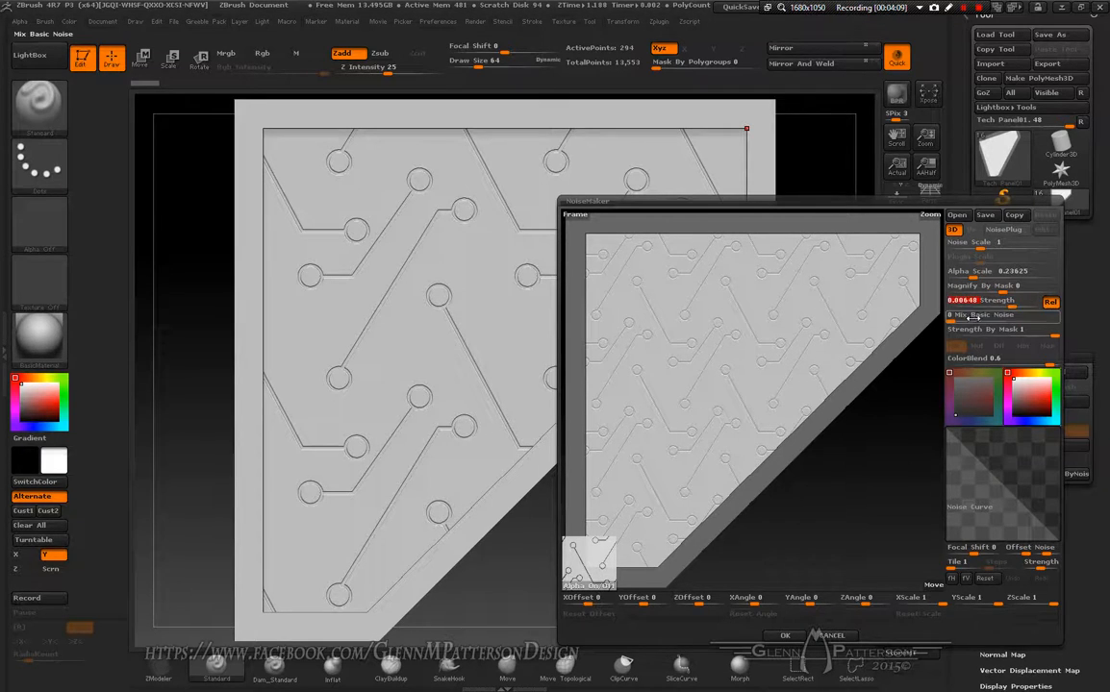
left_click(573, 577)
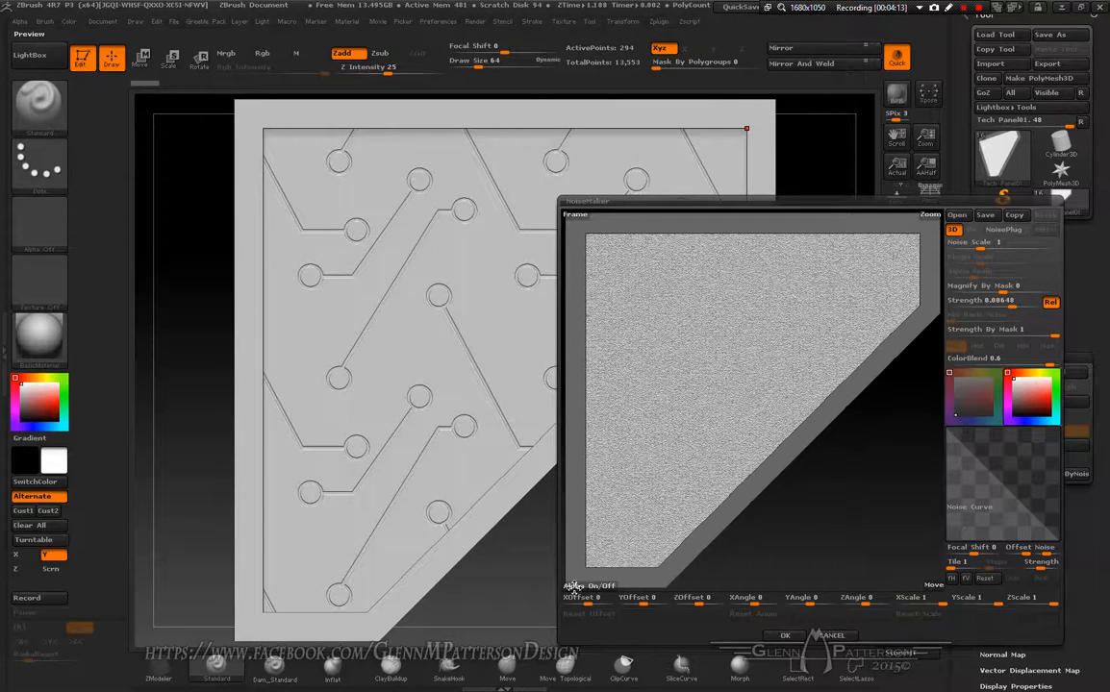
left_click(573, 587)
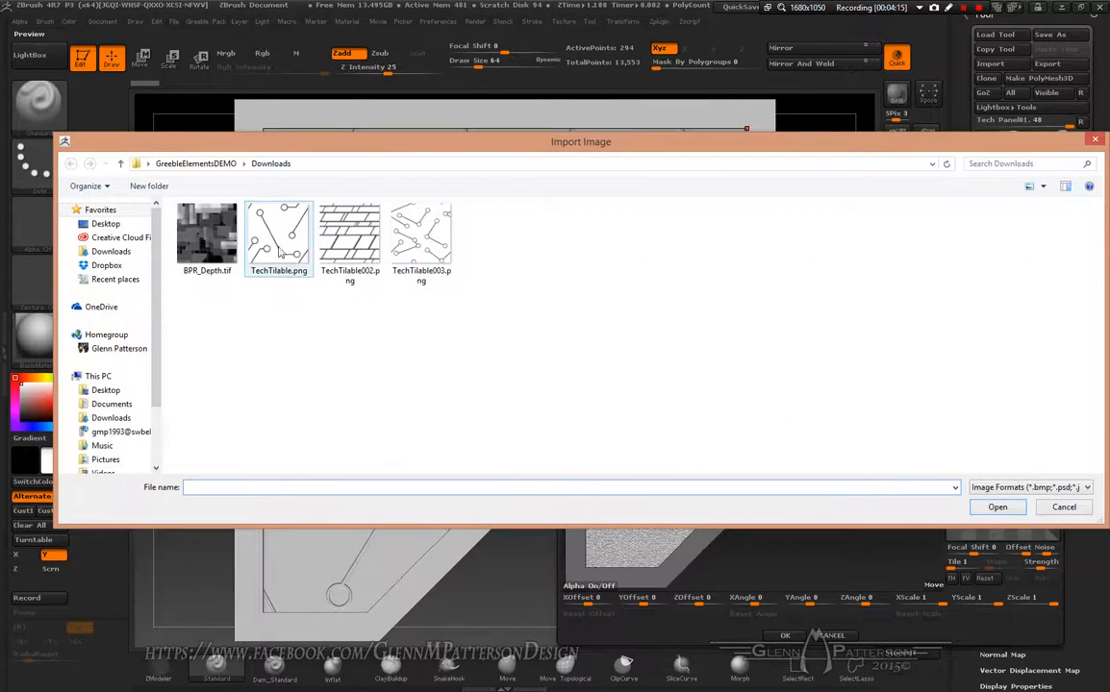
double_click(420, 248)
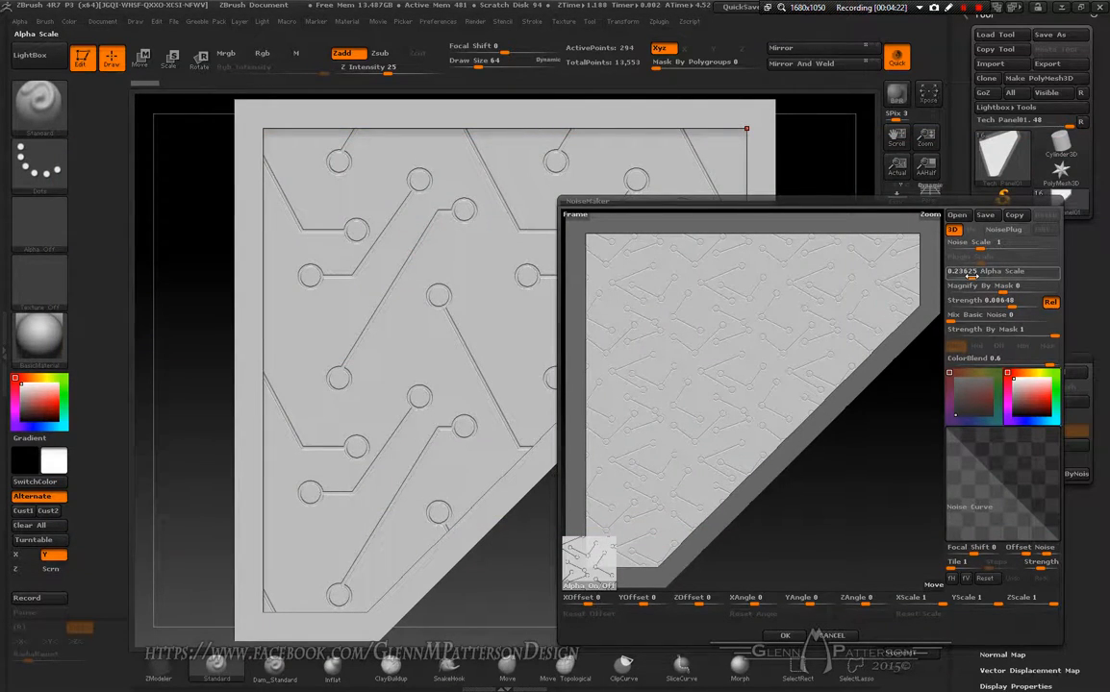
left_click_drag(971, 275, 978, 277)
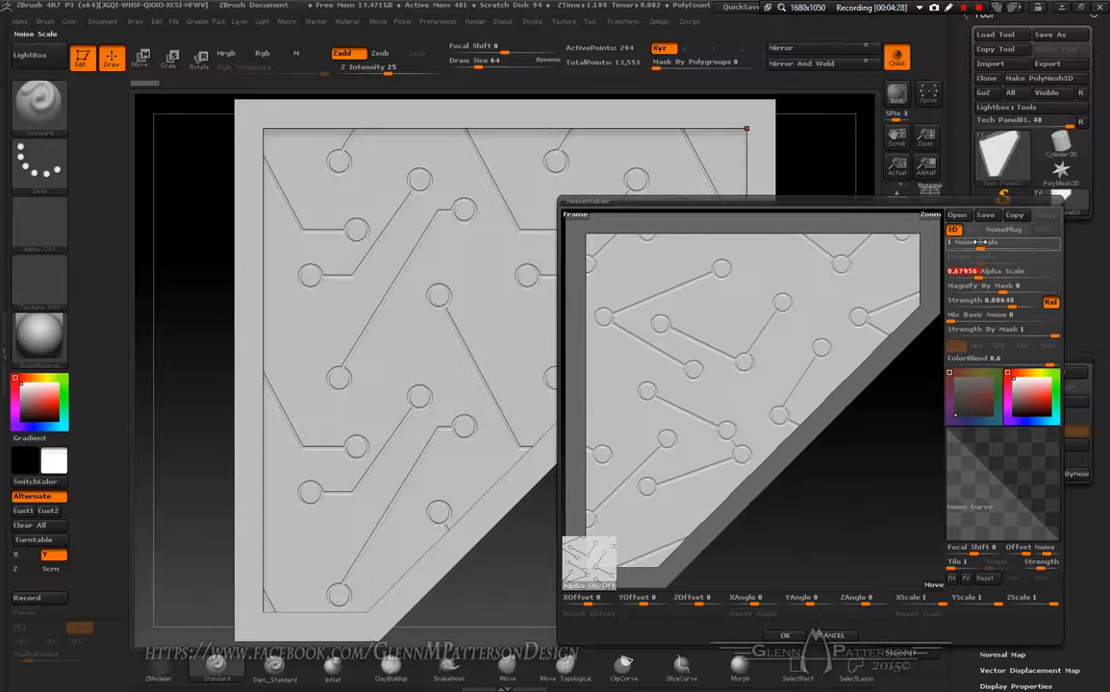
Replace the noise alpha with BPR_Depth.tif, set alpha scale 0.85752 and strength 0.02866, and accept the noise on Tech Panel01
left_click(577, 584)
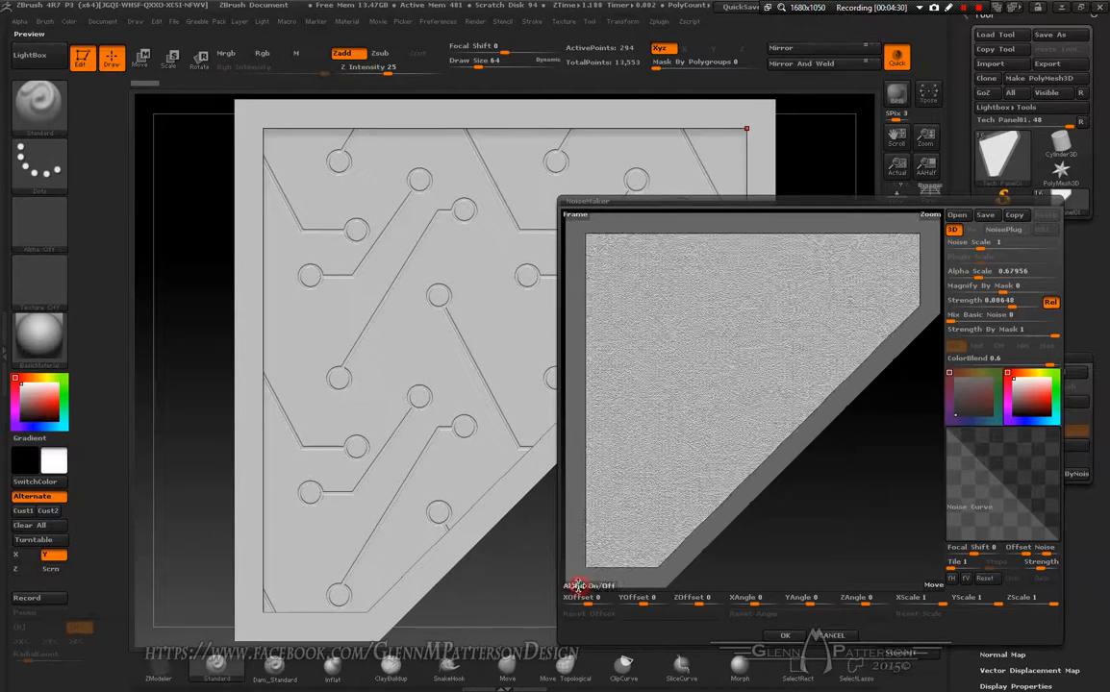
left_click(577, 586)
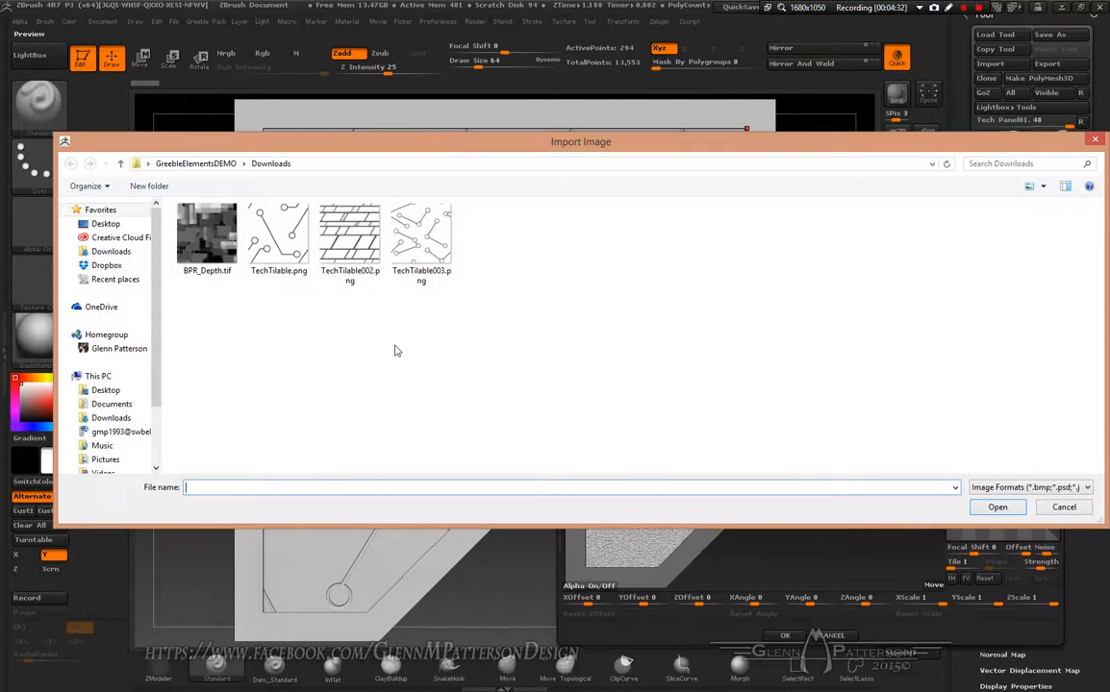
double_click(210, 252)
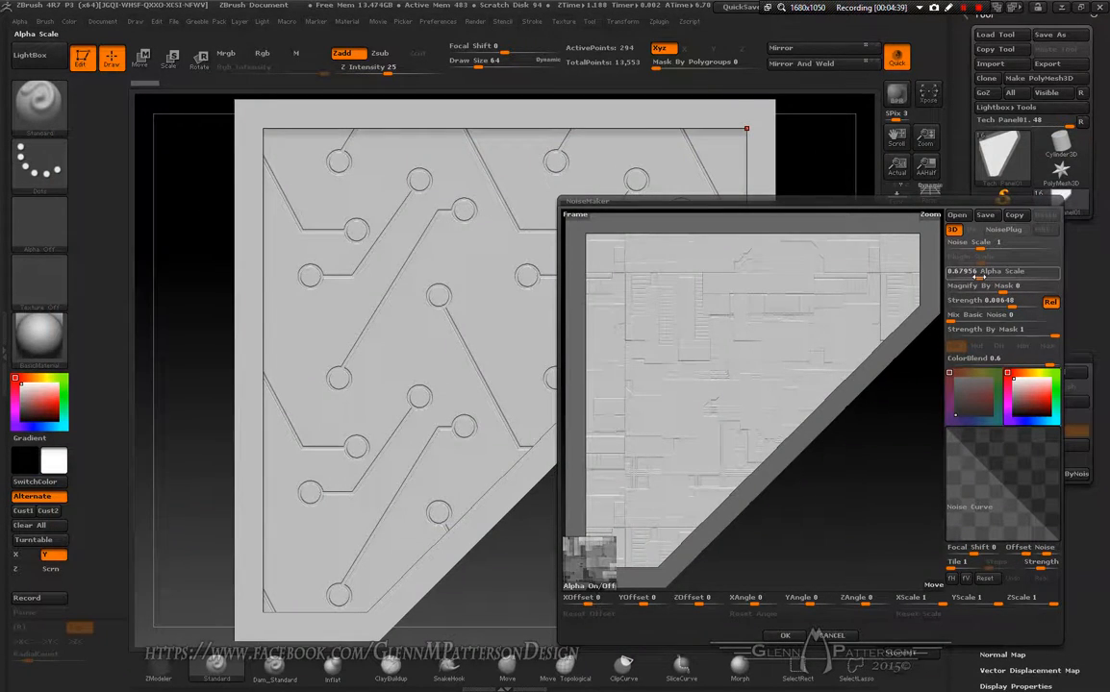
left_click_drag(979, 272, 1027, 305)
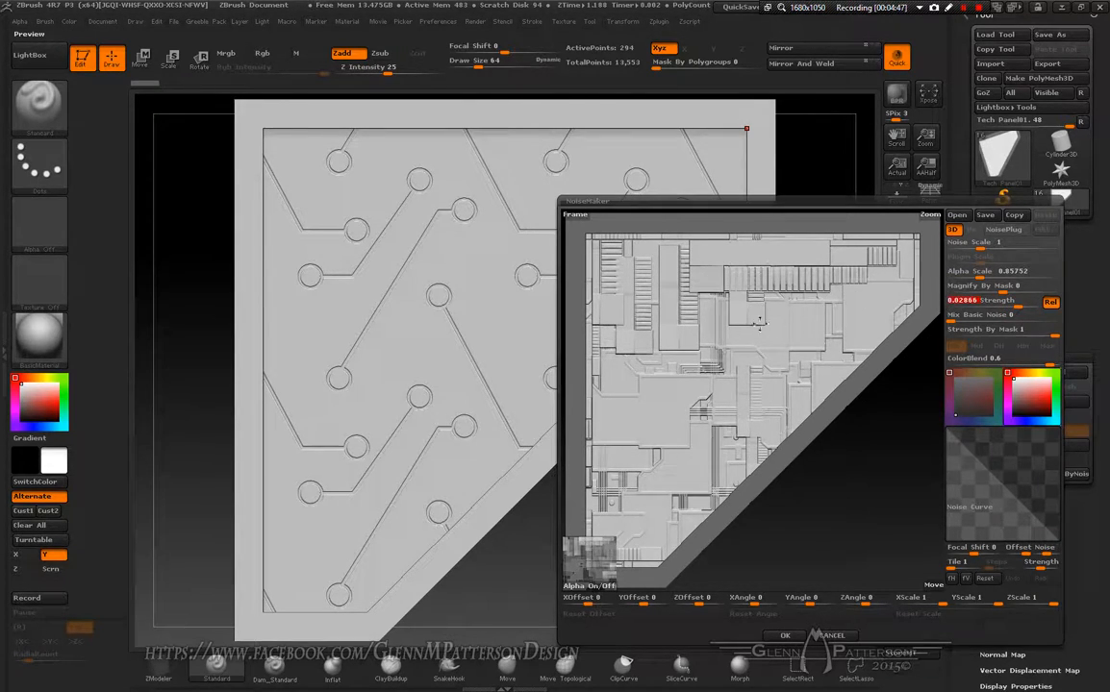
left_click(786, 637)
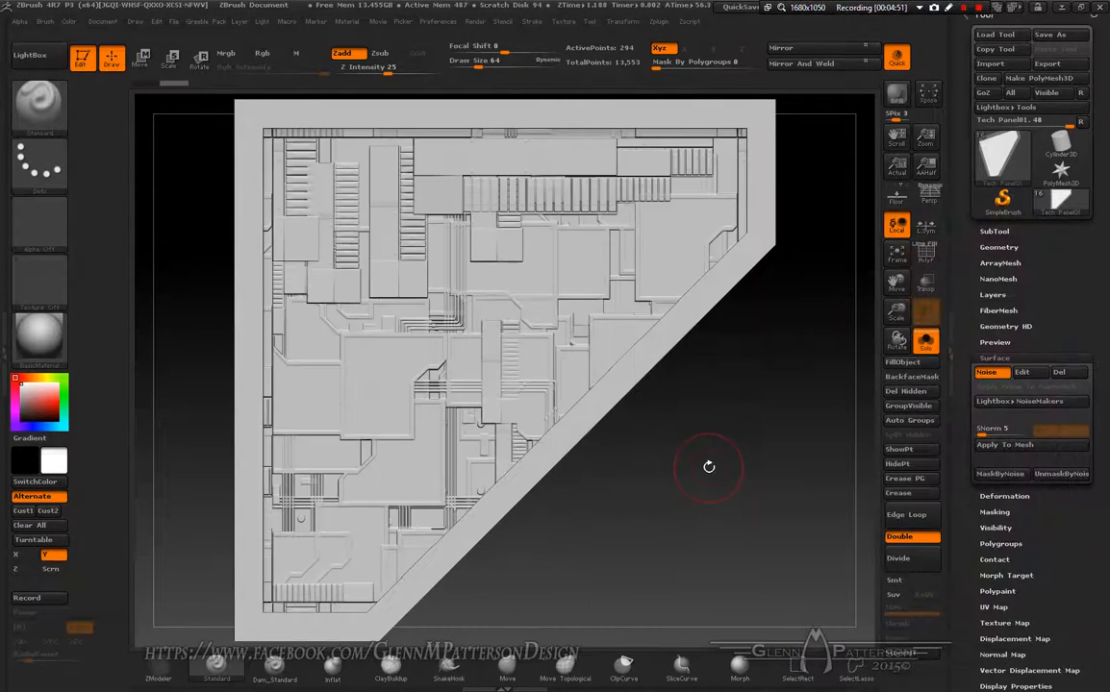
mouse_move(639, 479)
left_mouse_down()
mouse_move(528, 414)
mouse_move(676, 454)
mouse_move(602, 426)
mouse_move(649, 476)
mouse_move(628, 487)
left_mouse_up()
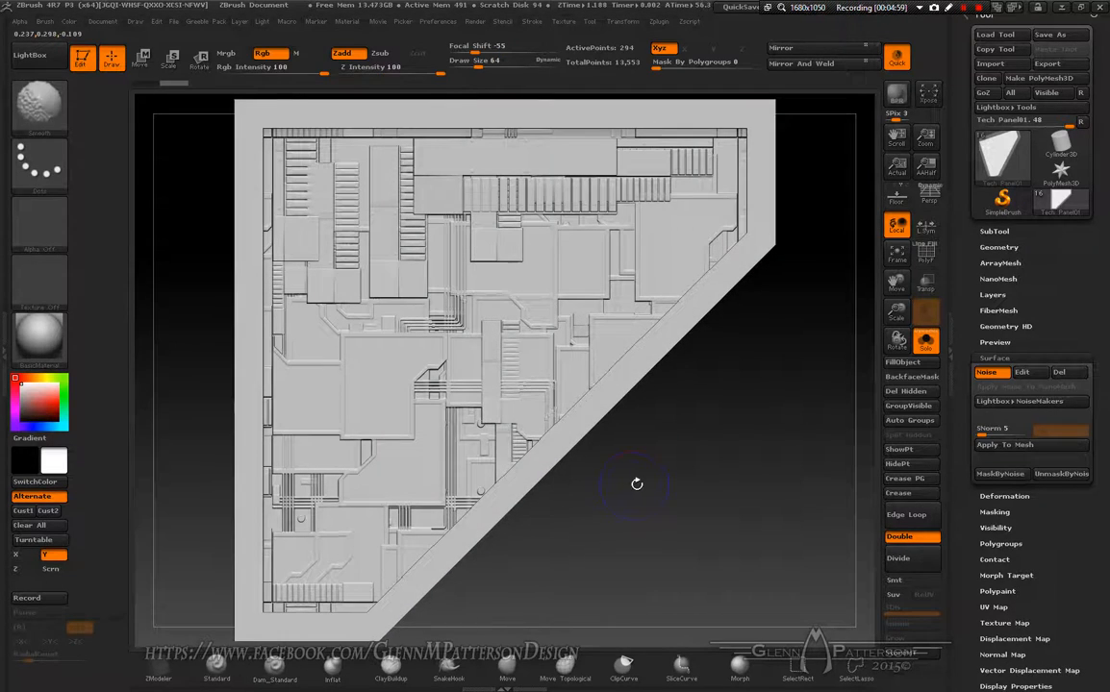
Turn on the mask display for Tech Panel01, examine its masked areas, and turn the display off again
left_click(996, 511)
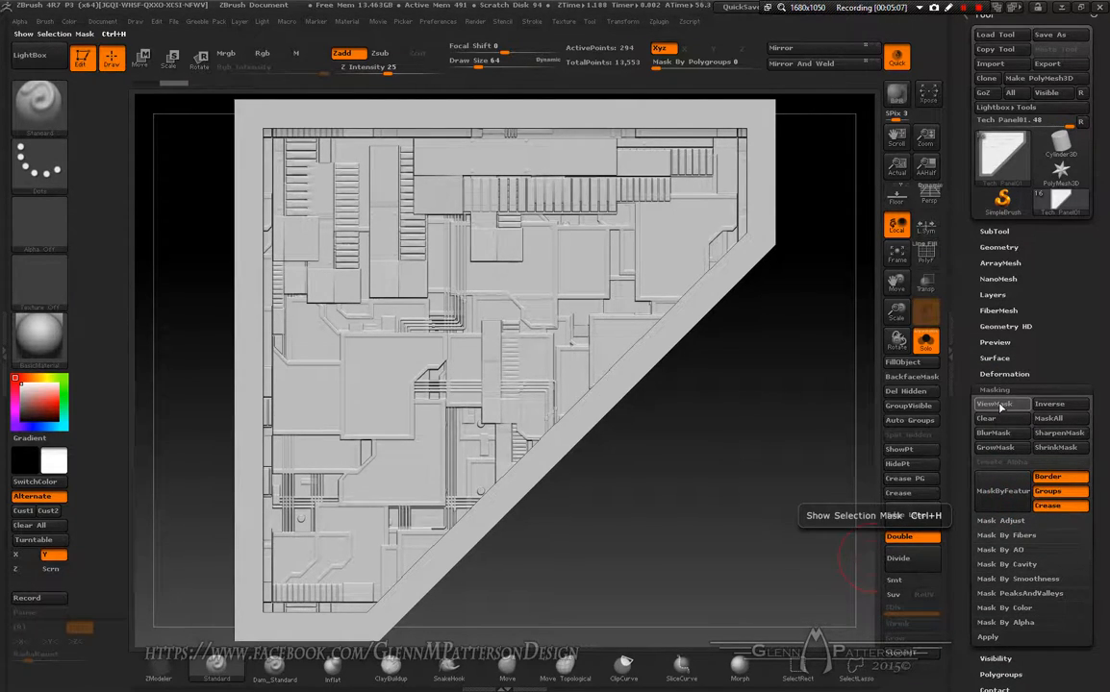
left_click(995, 404)
left_click_drag(606, 487, 631, 504)
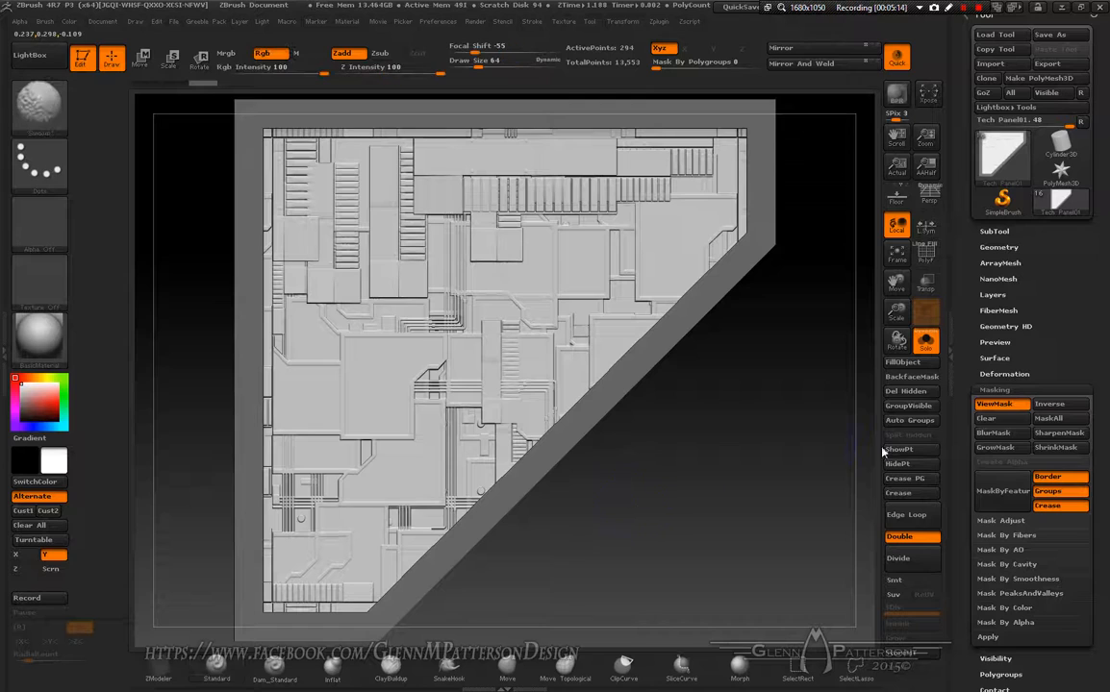
left_click(991, 404)
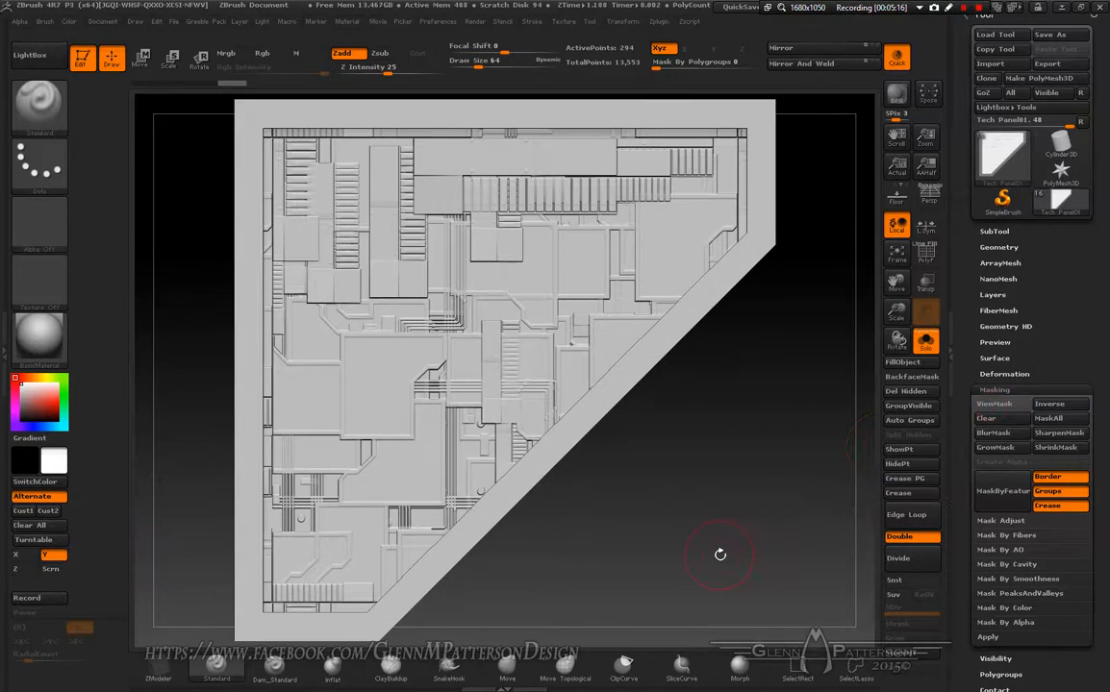
mouse_move(722, 554)
left_mouse_down()
mouse_move(697, 556)
mouse_move(734, 540)
left_mouse_up()
Switch to the Tech Panel02 subtool and open its surface noise for editing
key("n")
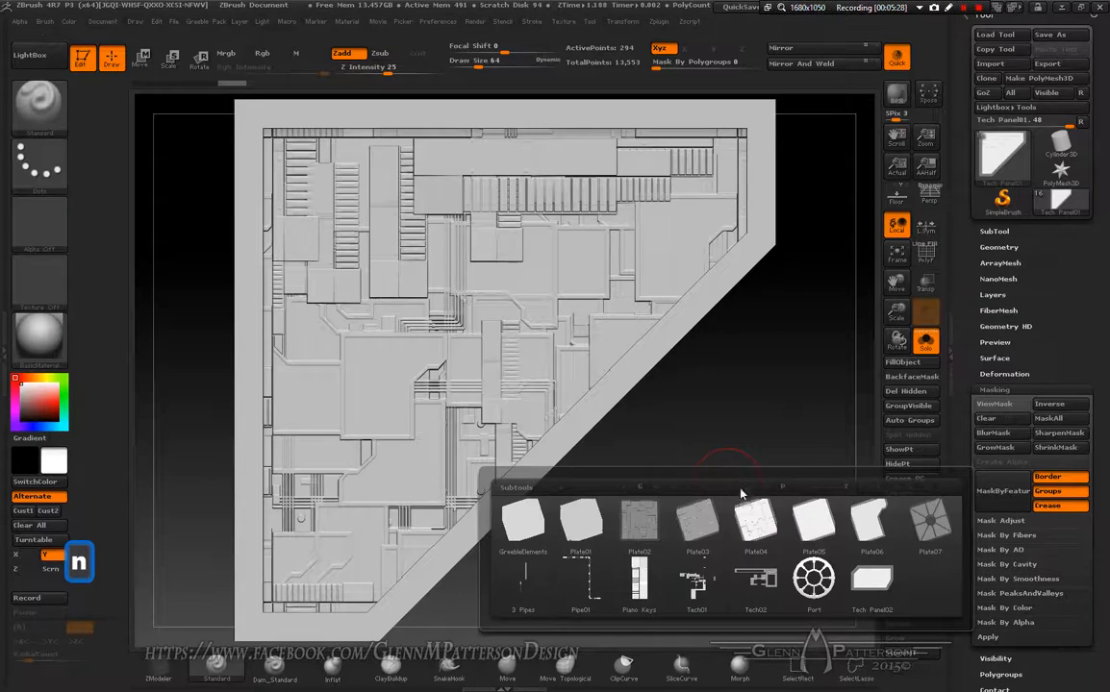
left_click(866, 578)
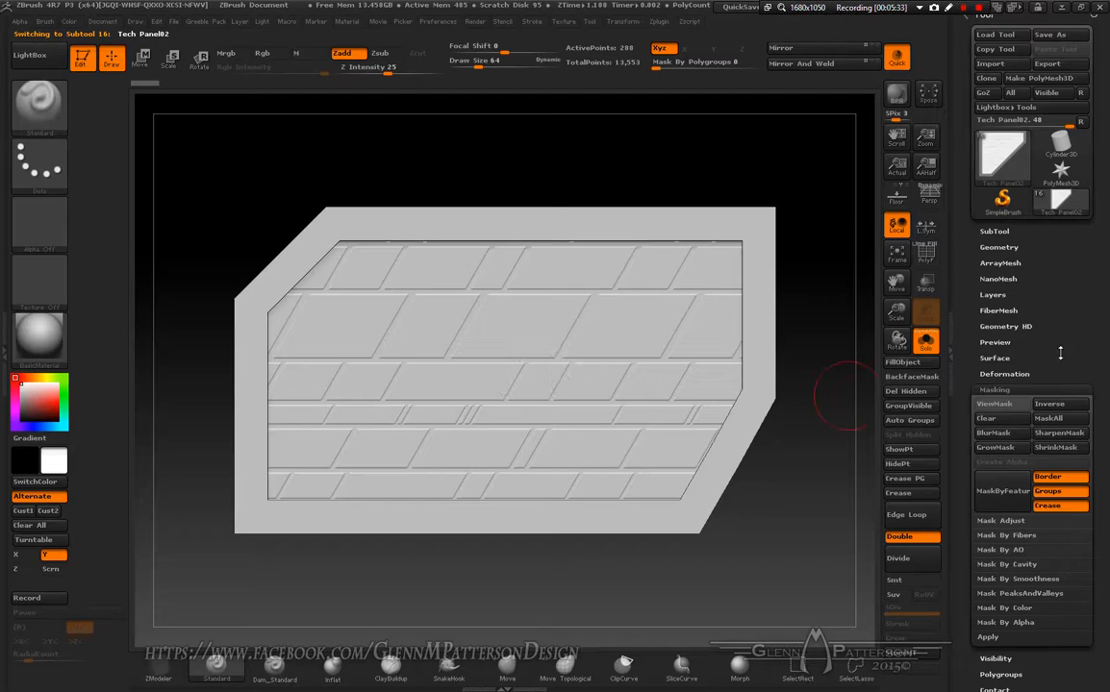
scroll(1056, 353, "down", 5)
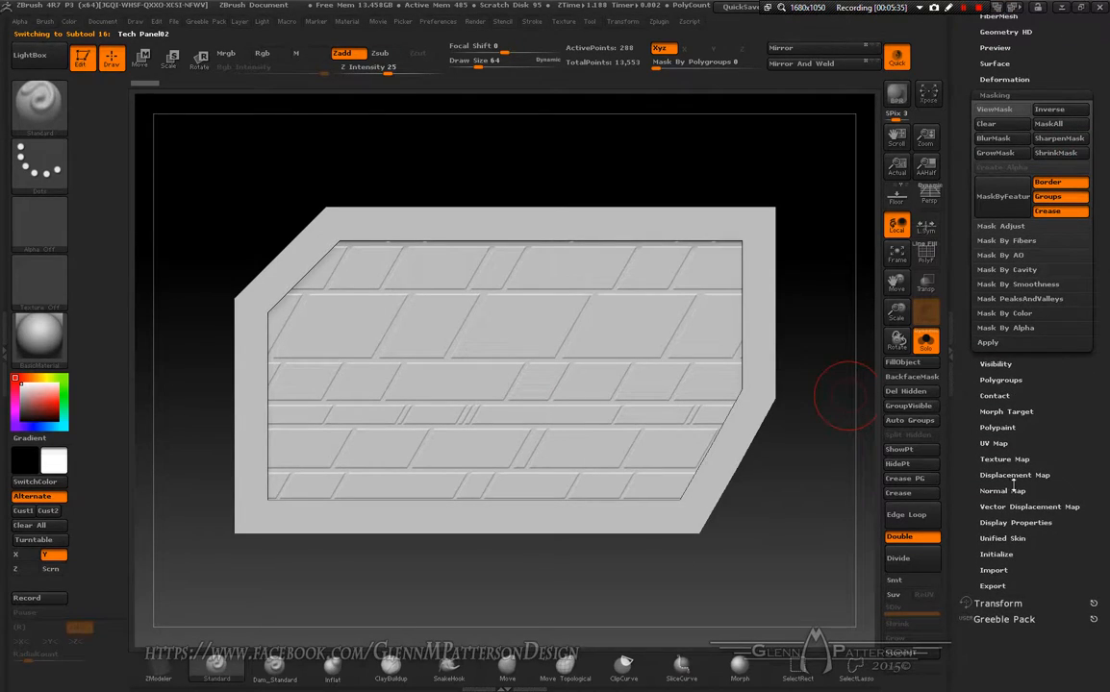
scroll(1030, 385, "up", 2)
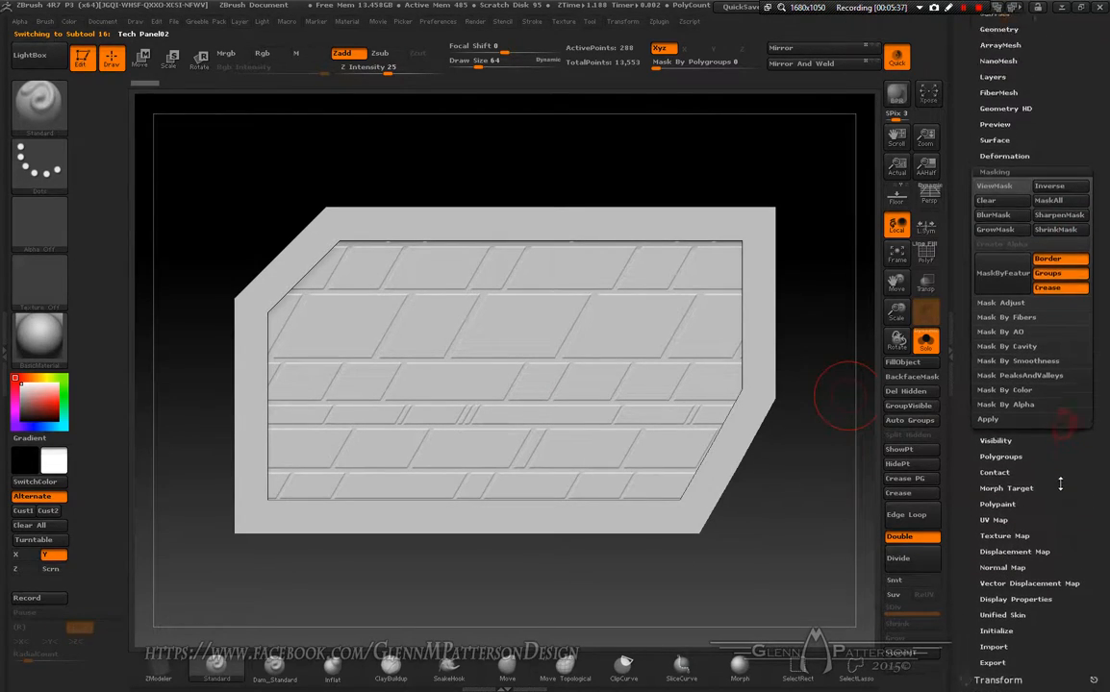
left_click(995, 177)
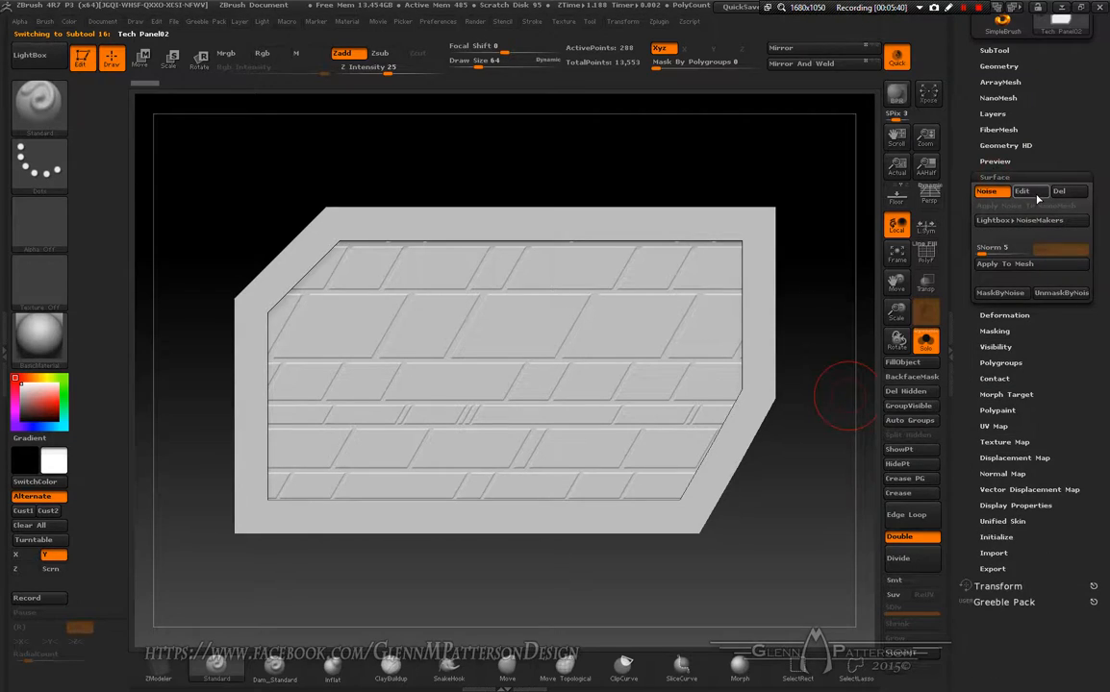
left_click(1021, 191)
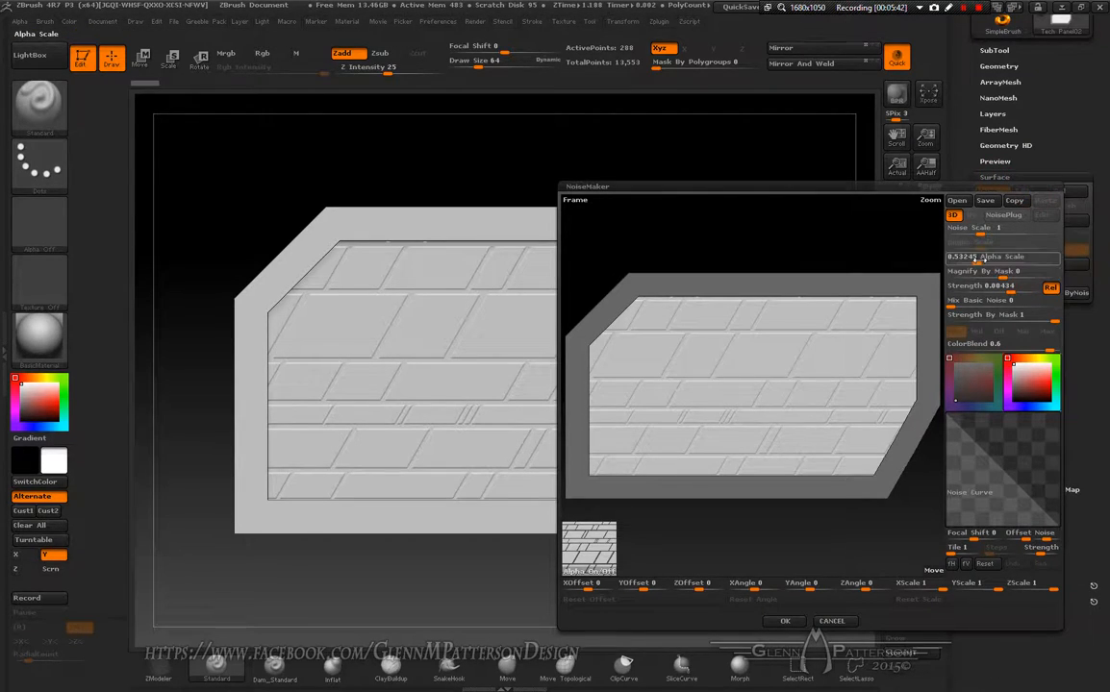
Set the noise alpha scale to 1.07096, remove the alpha, and reimport TechTilable002.png with the noise preview turned 90 degrees
left_click_drag(974, 259, 983, 258)
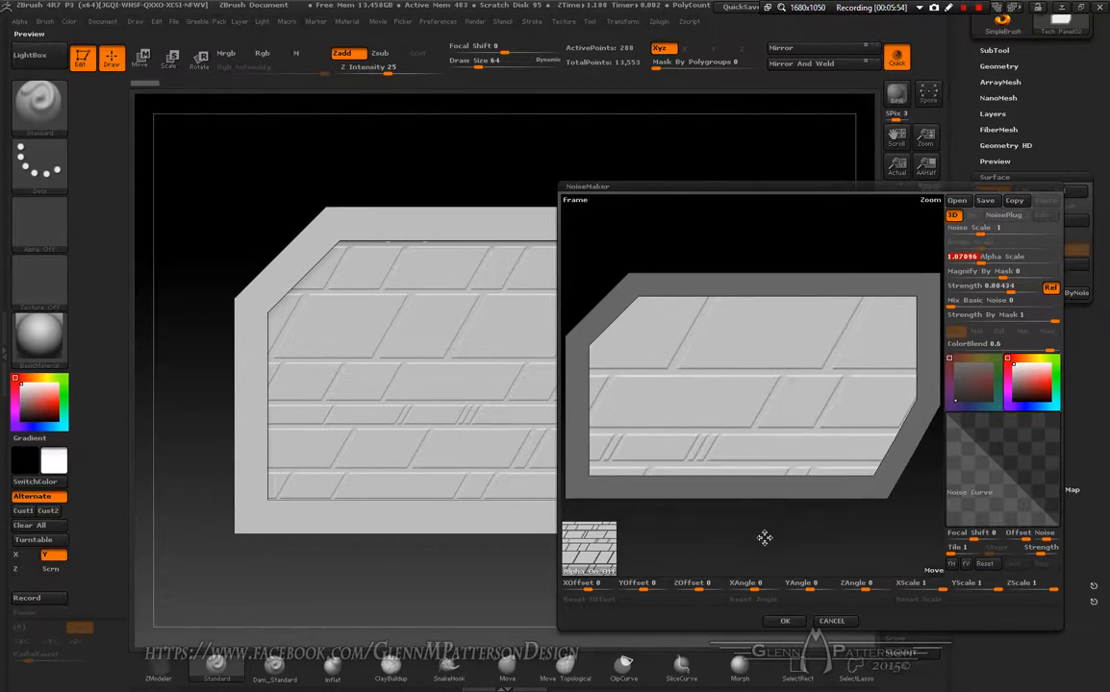
left_click(601, 572)
left_click_drag(751, 541, 708, 488)
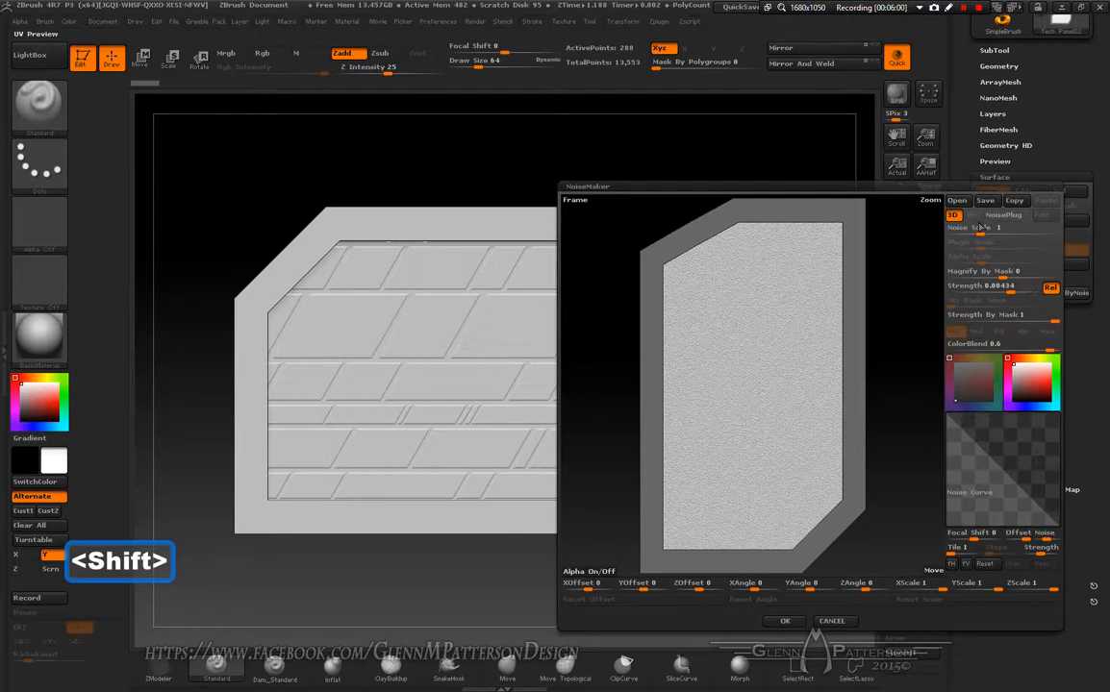
left_click(568, 517)
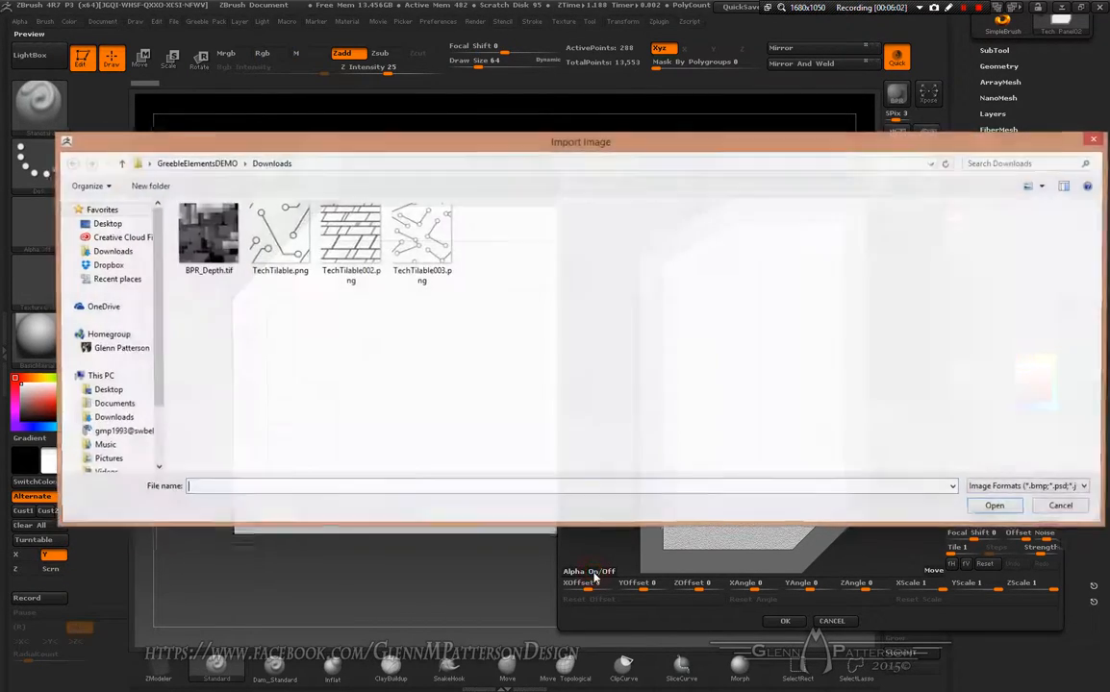
double_click(349, 236)
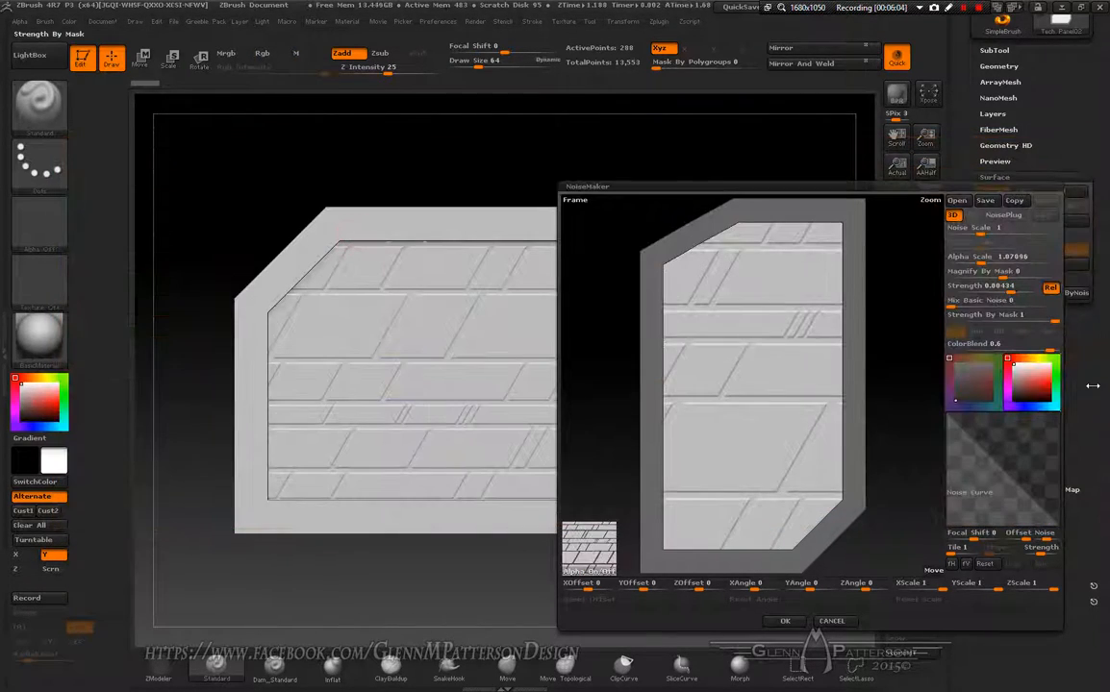
left_click_drag(893, 551, 829, 495)
Set the alpha scale of the rotated pattern to 0.76441 and accept the noise on Tech Panel02
left_click_drag(979, 262, 979, 262)
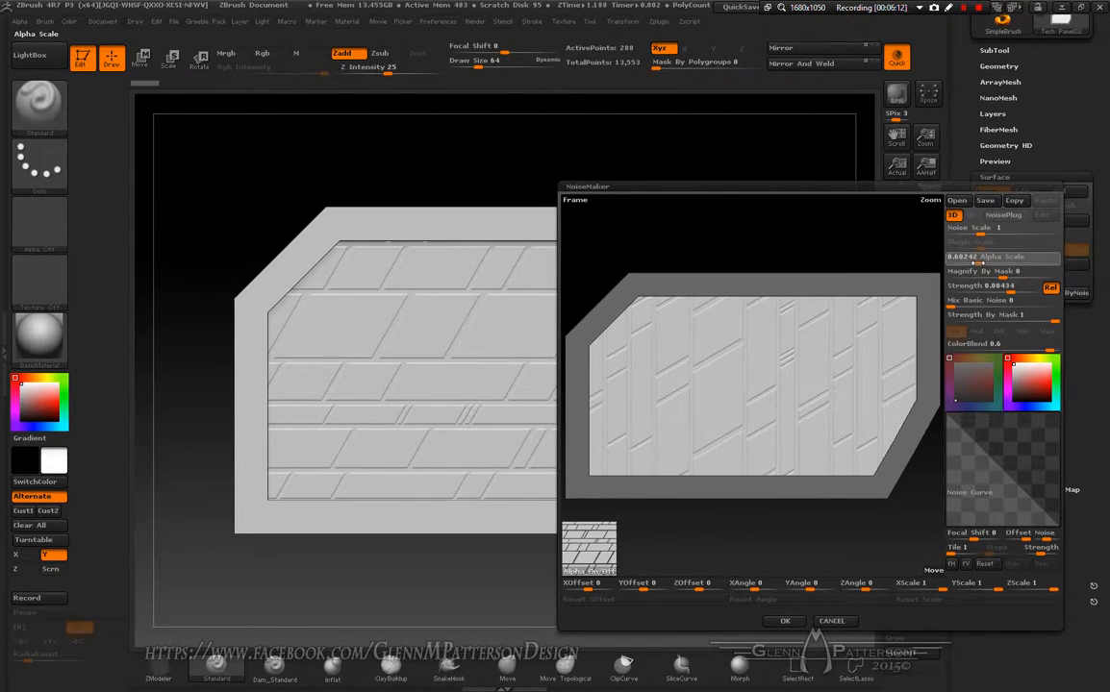
left_click_drag(978, 262, 985, 262)
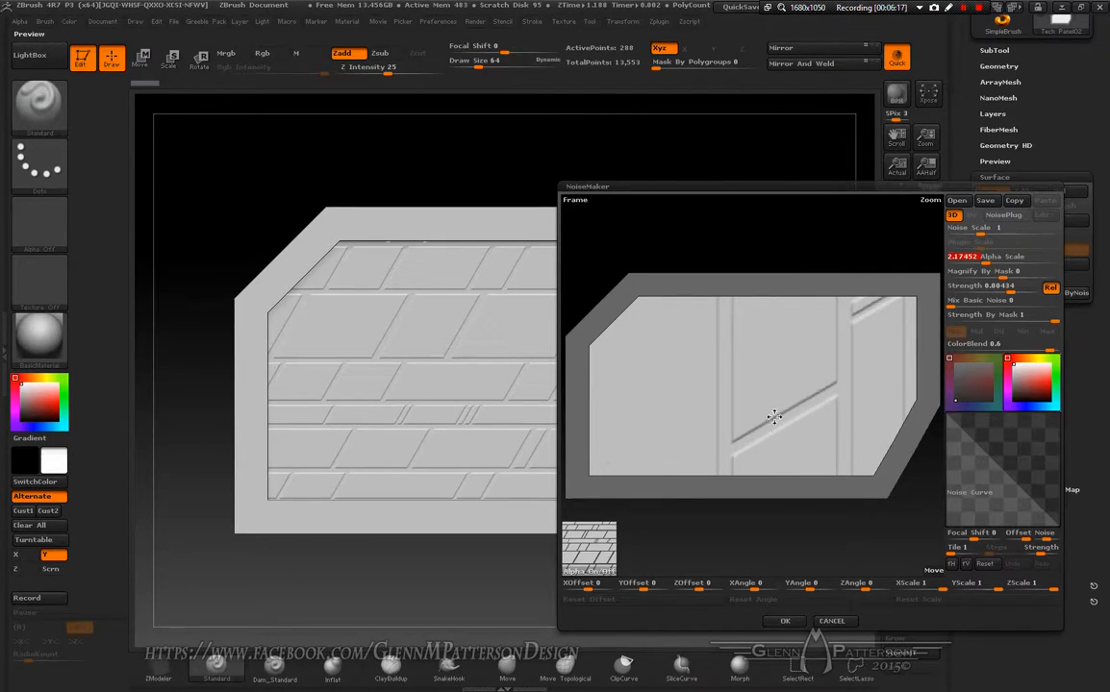
left_click_drag(980, 263, 837, 399)
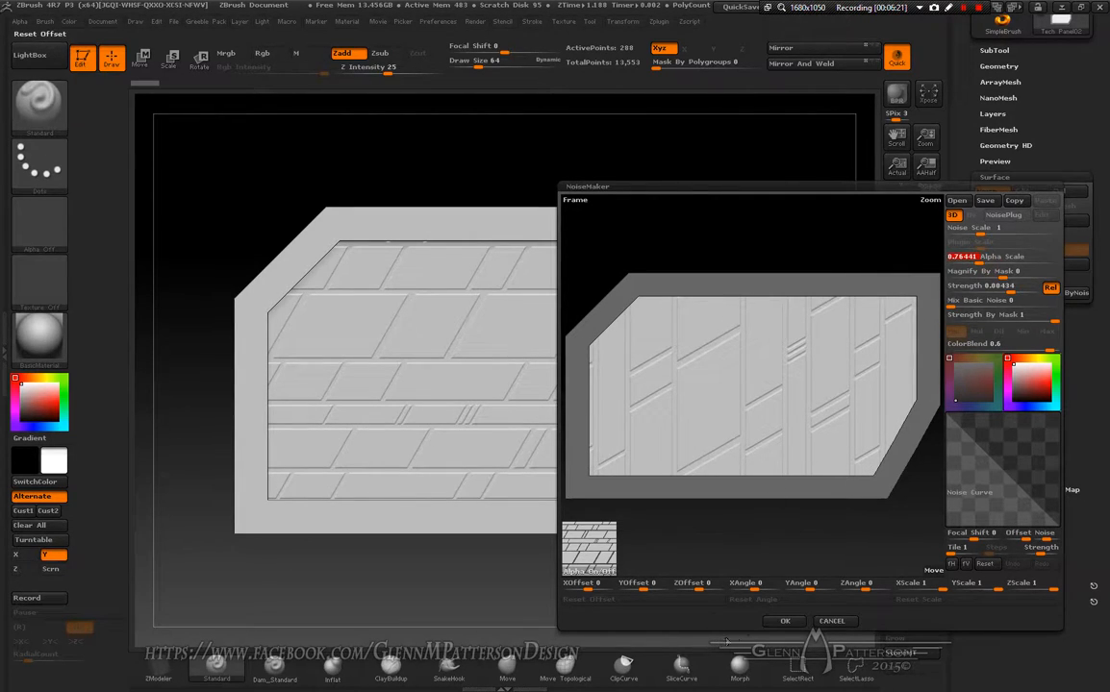
left_click(786, 622)
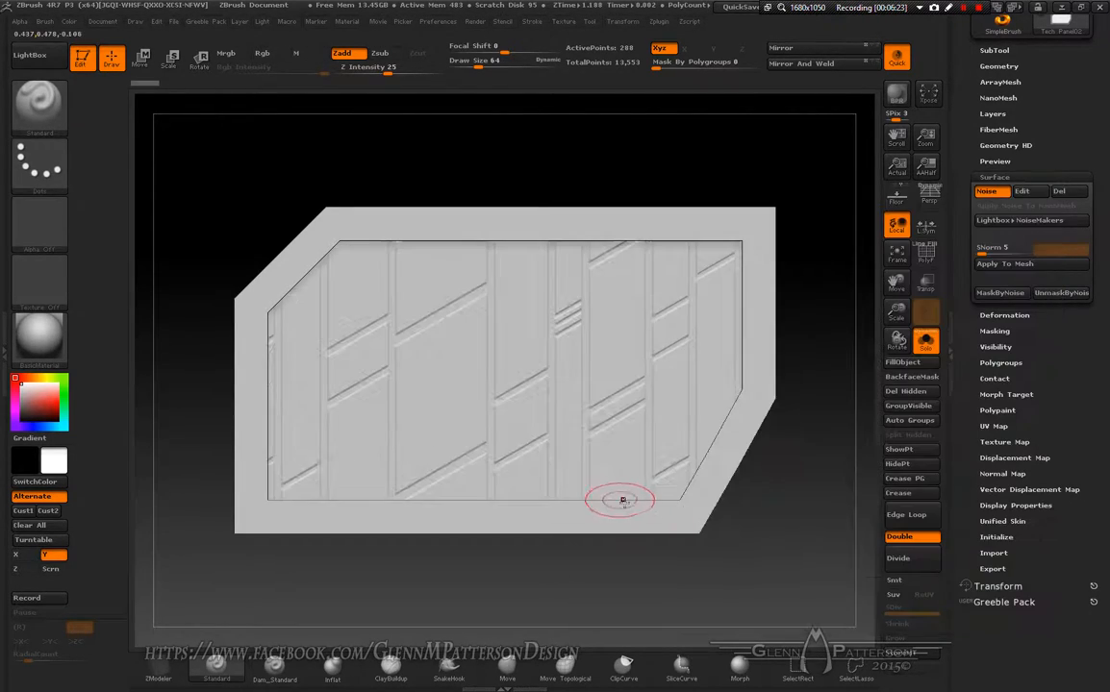
mouse_move(768, 533)
left_mouse_down()
mouse_move(665, 540)
mouse_move(764, 535)
left_mouse_up()
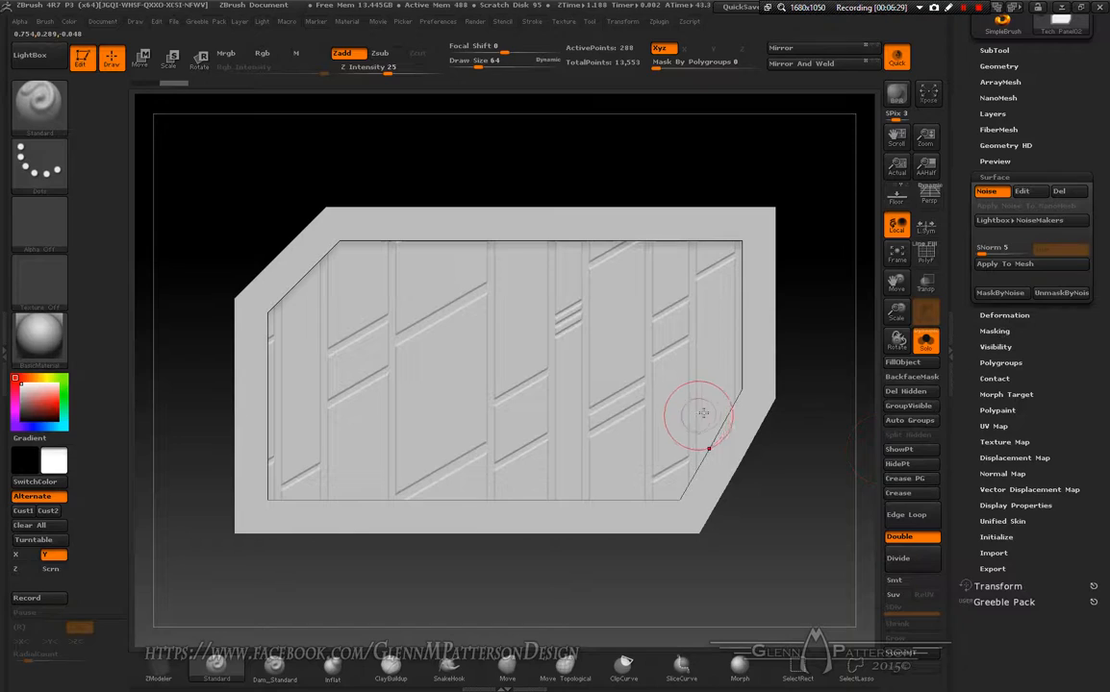
Switch to the Plate01 subtool and add surface noise to it using BPR_Depth.tif as the alpha
key("n")
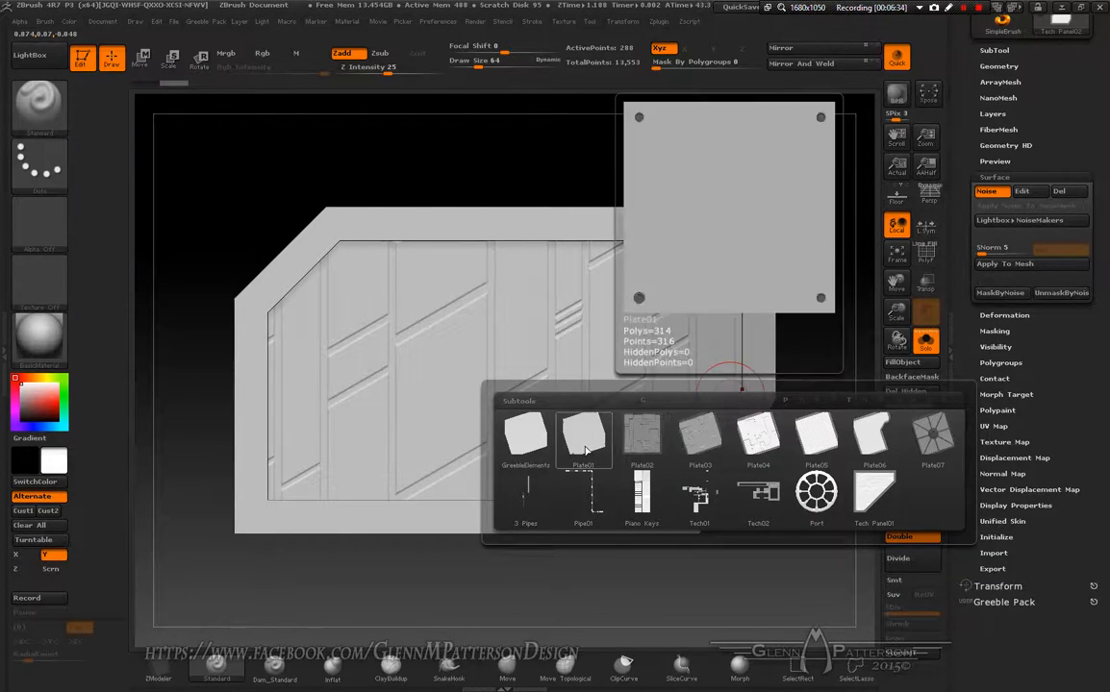
left_click(639, 454)
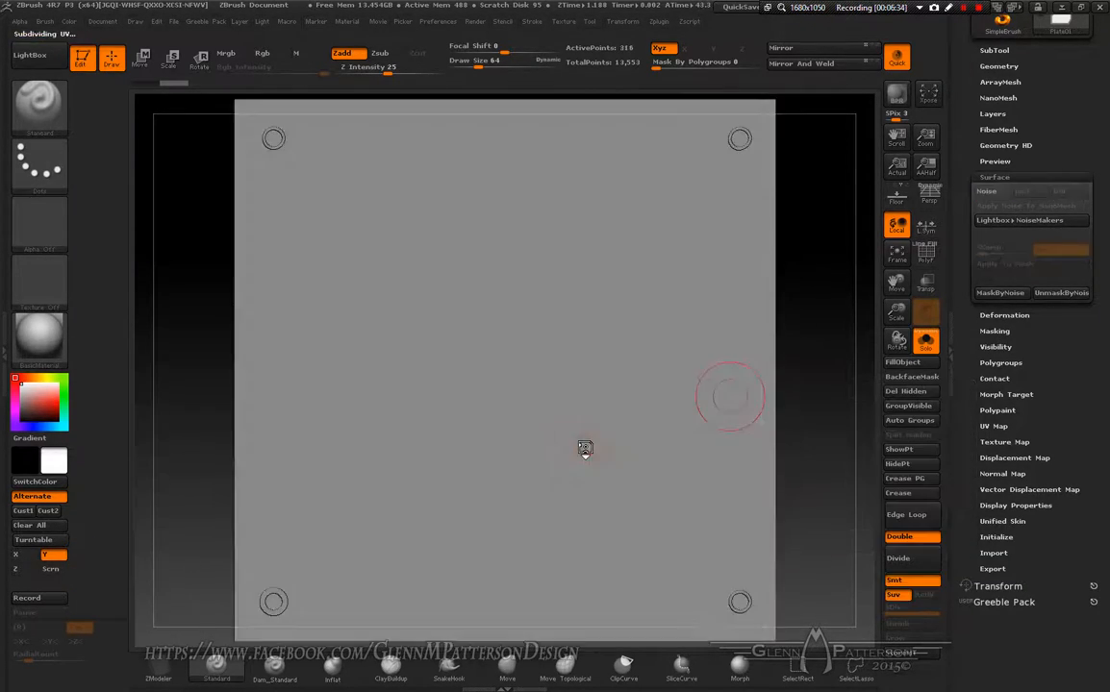
left_click(986, 192)
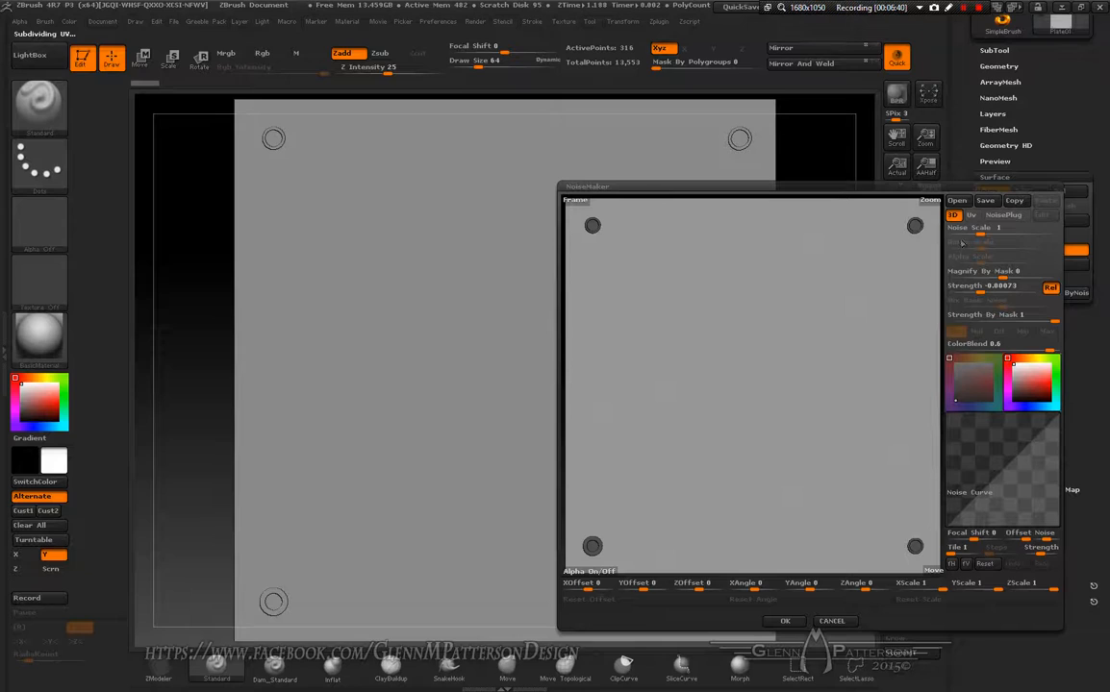
left_click(588, 572)
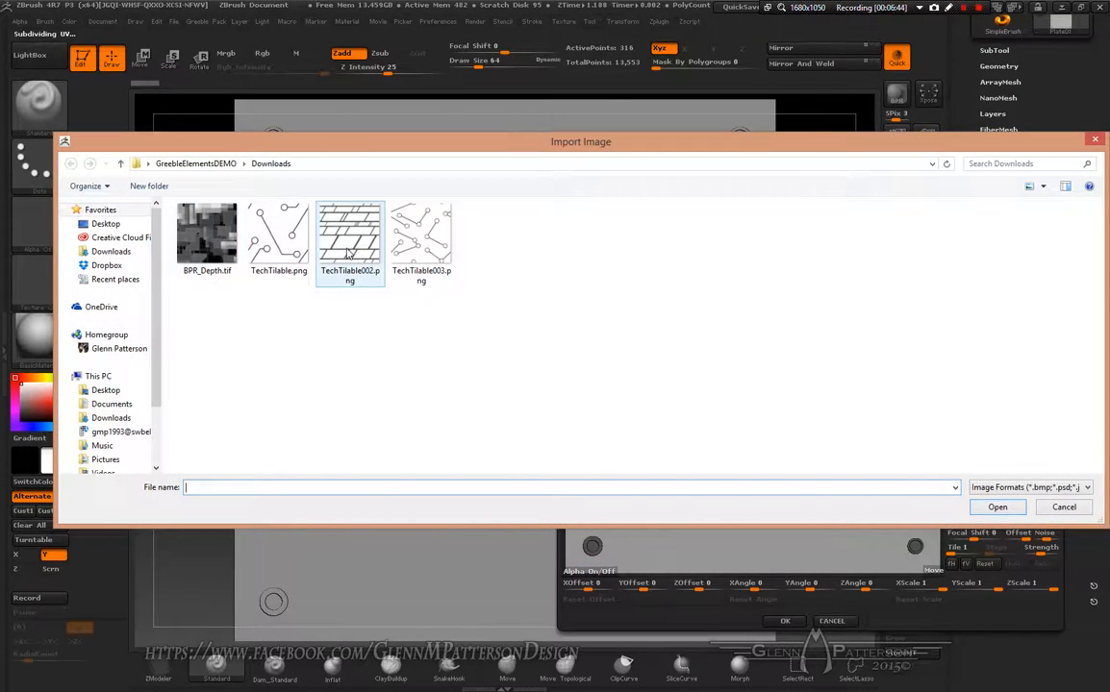
double_click(179, 224)
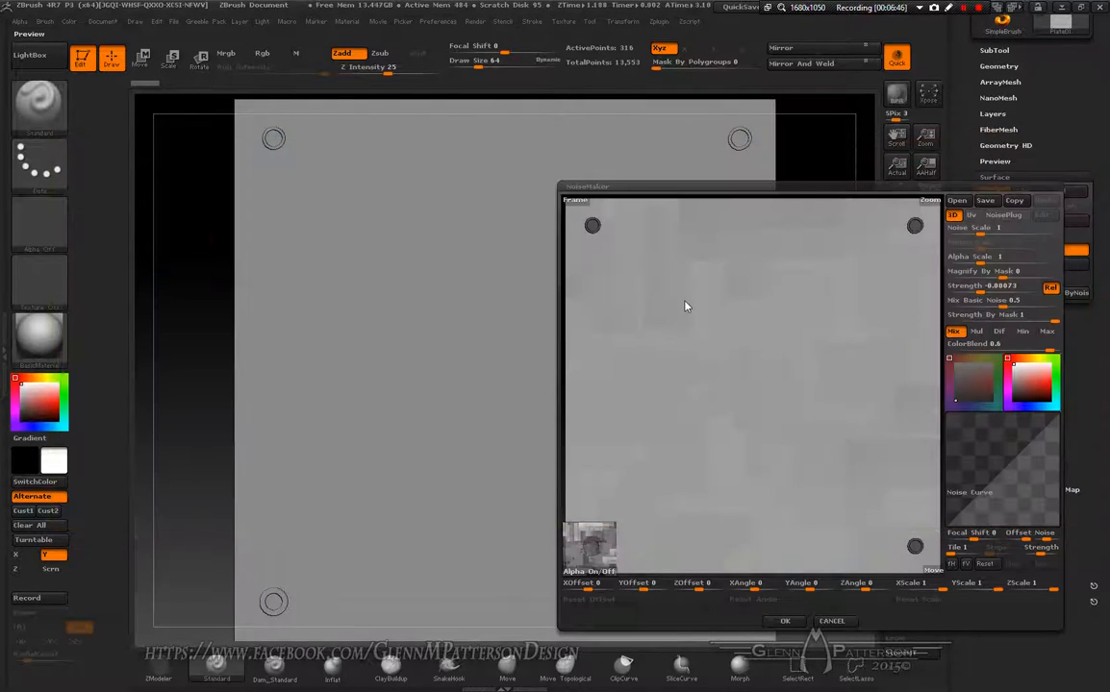
Flip Plate01's noise curve horizontally, set Mix Basic Noise to 0 and Strength to 0.02135, then accept the noise and inspect the plate
left_click(951, 564)
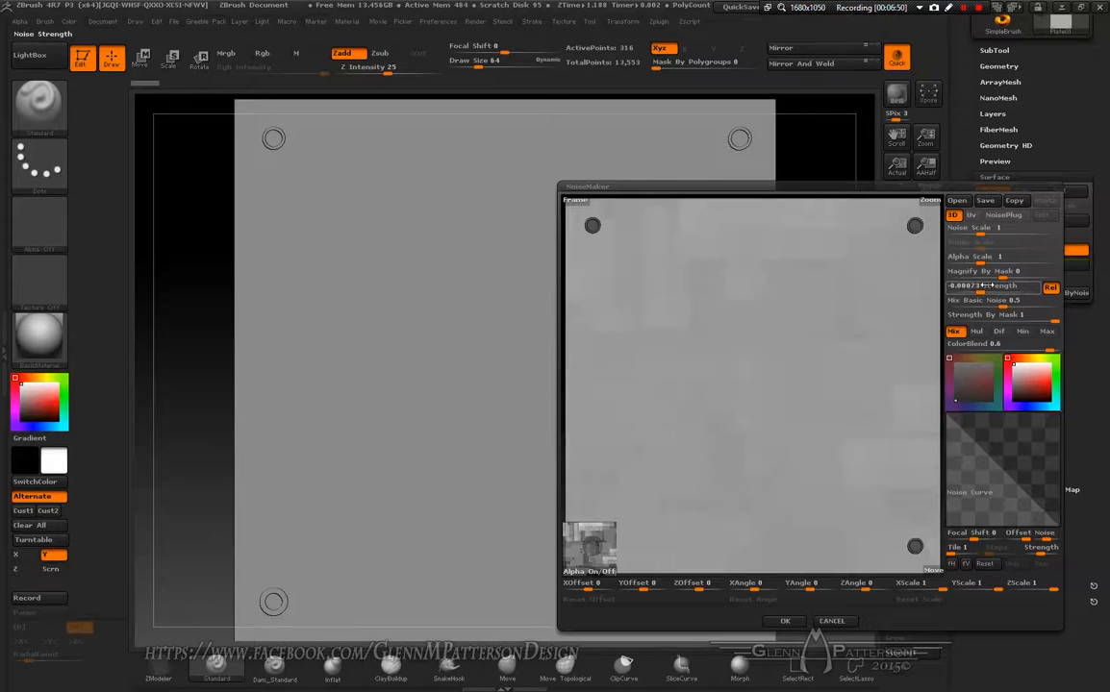
left_click_drag(1002, 306, 946, 307)
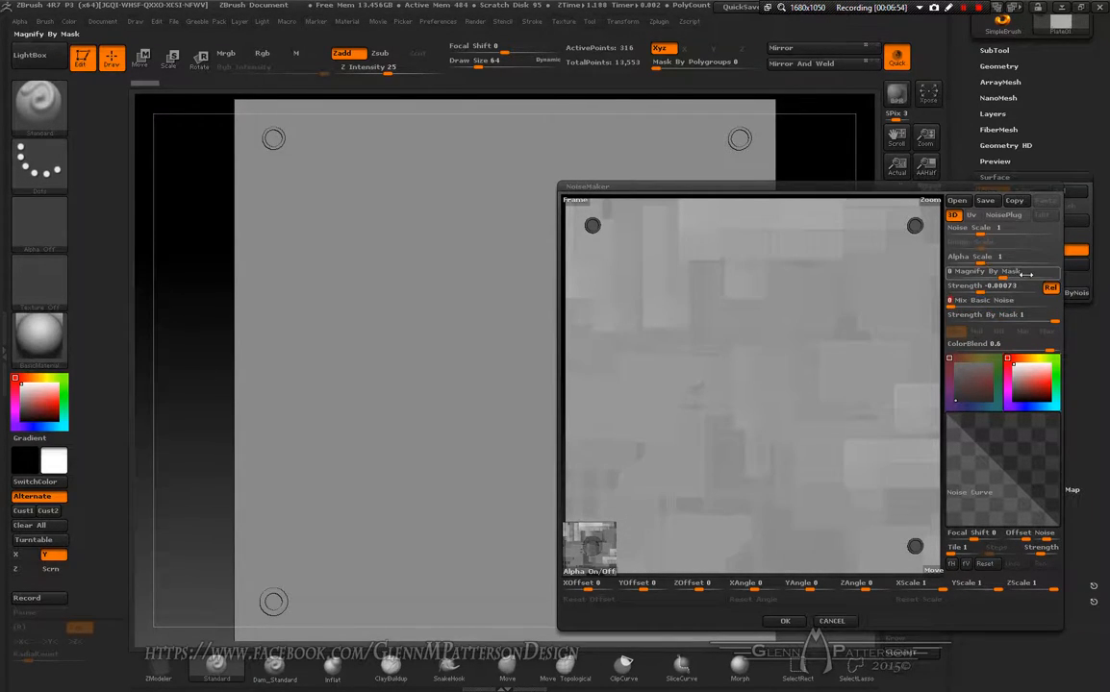
left_click_drag(984, 288, 1019, 291)
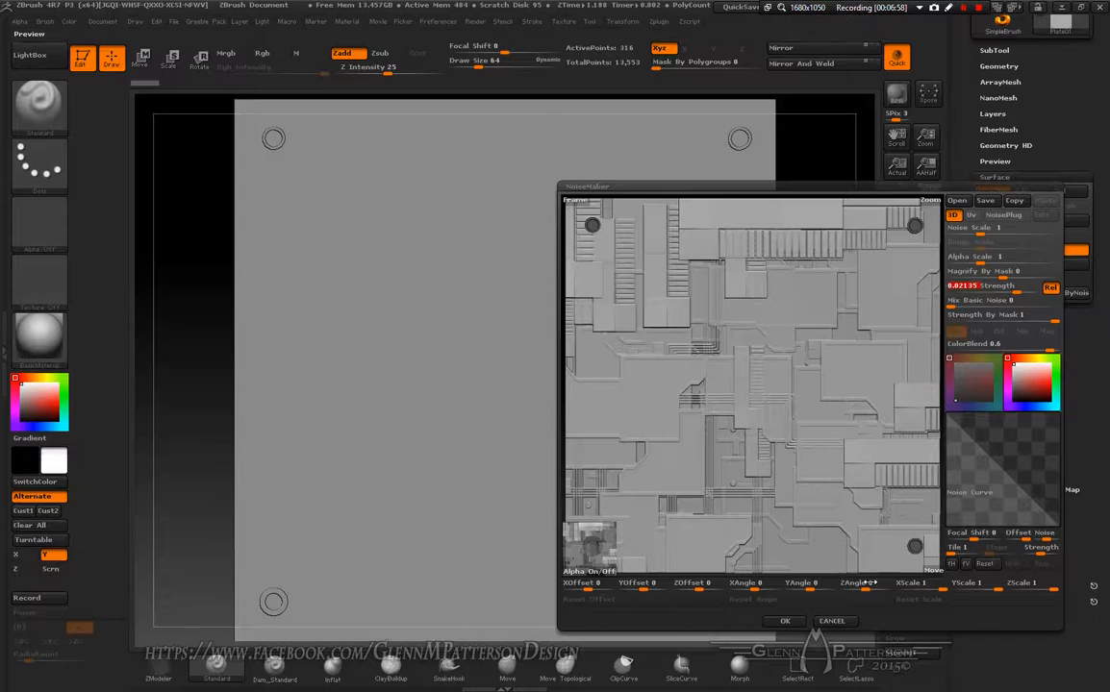
left_click(785, 622)
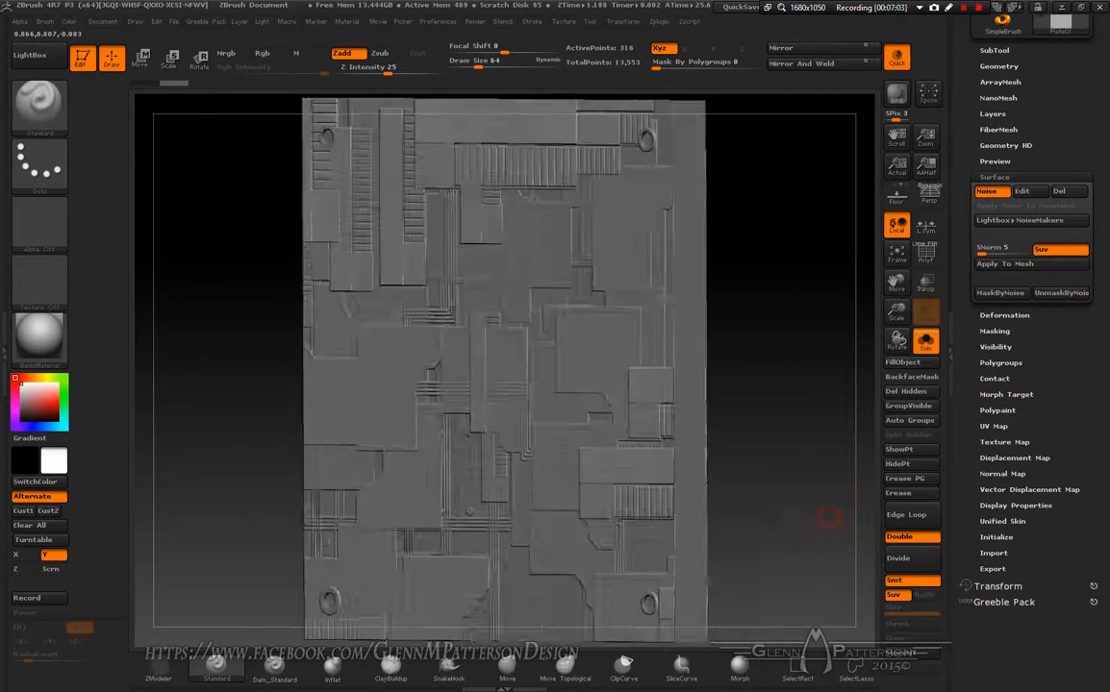
mouse_move(828, 517)
left_mouse_down()
mouse_move(691, 517)
mouse_move(832, 518)
left_mouse_up()
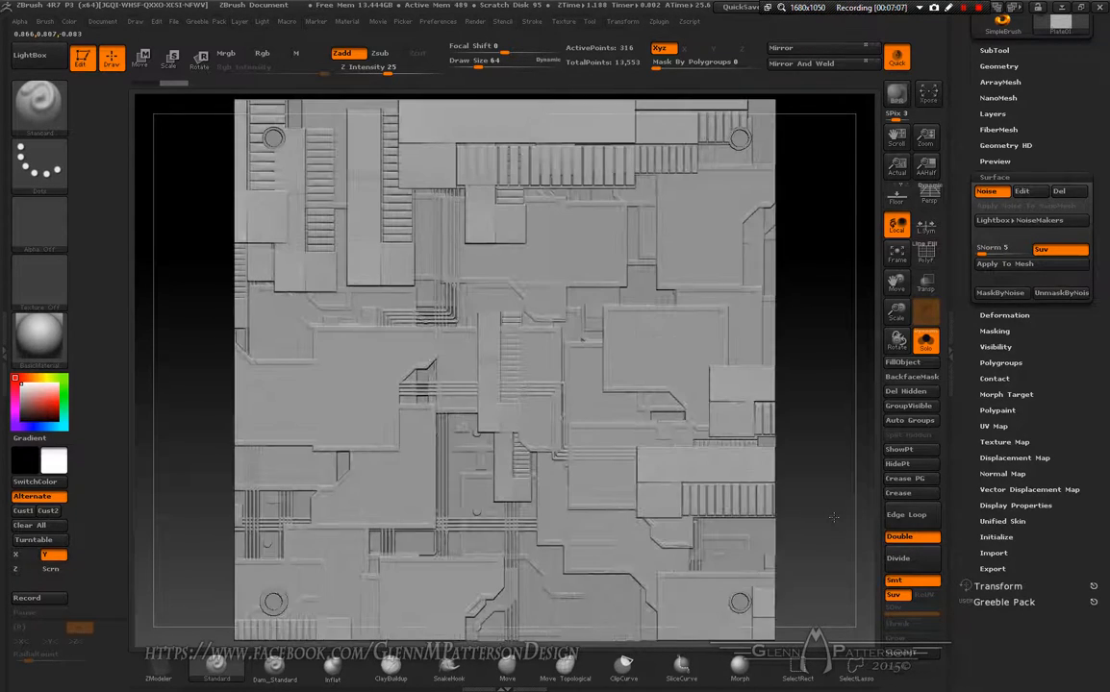
key("shift")
Turn off the document's proportion constraint and resize the document to 1024 by 1024, confirming the resize
left_click(173, 23)
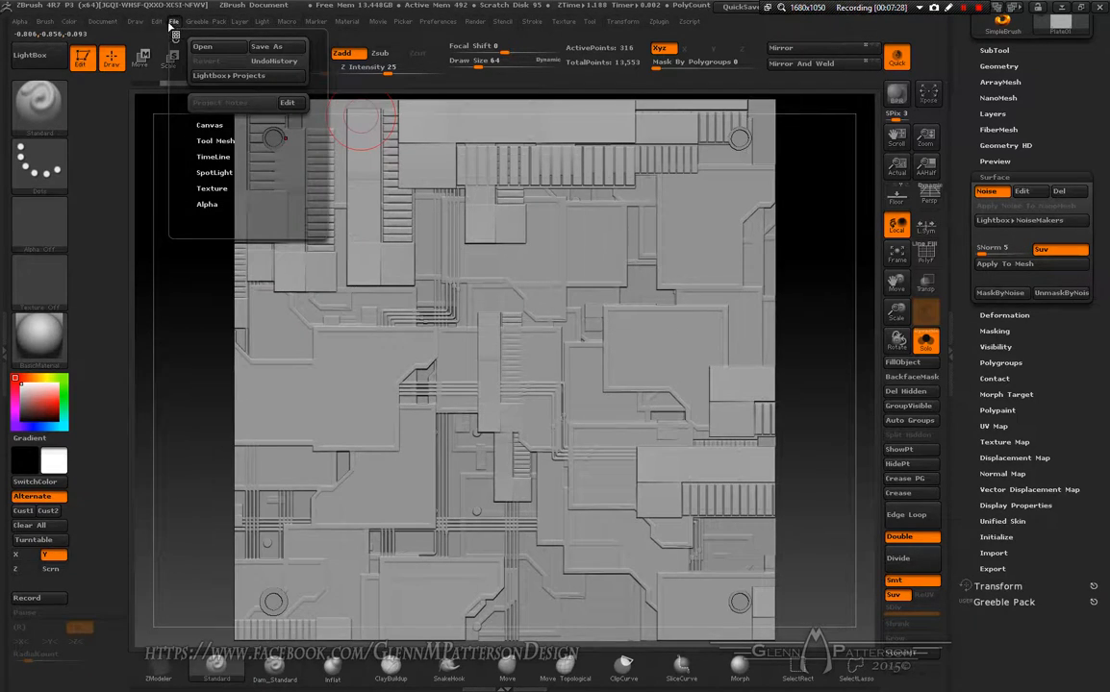
mouse_move(106, 22)
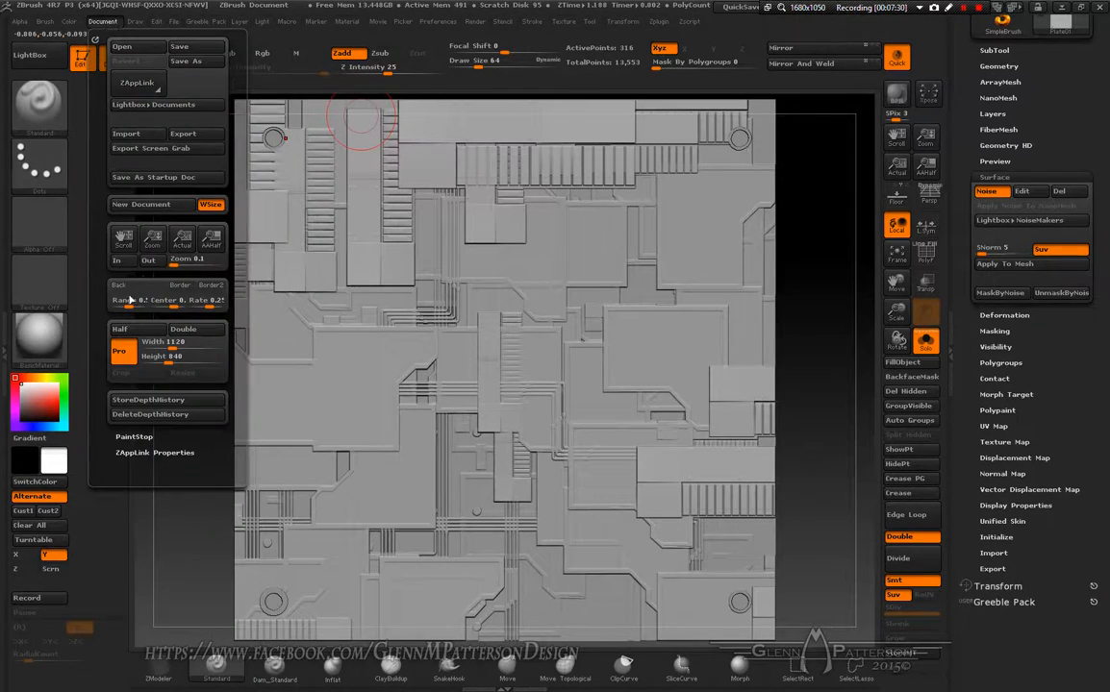
left_click(120, 352)
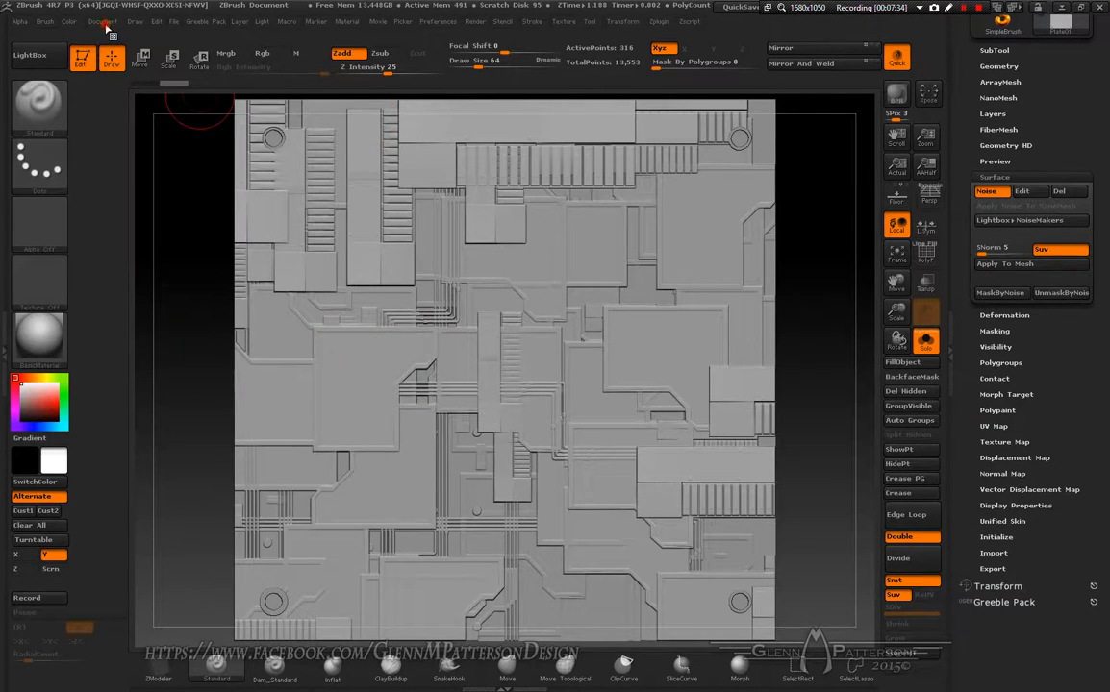
left_click(105, 25)
left_click(168, 342)
type("1120")
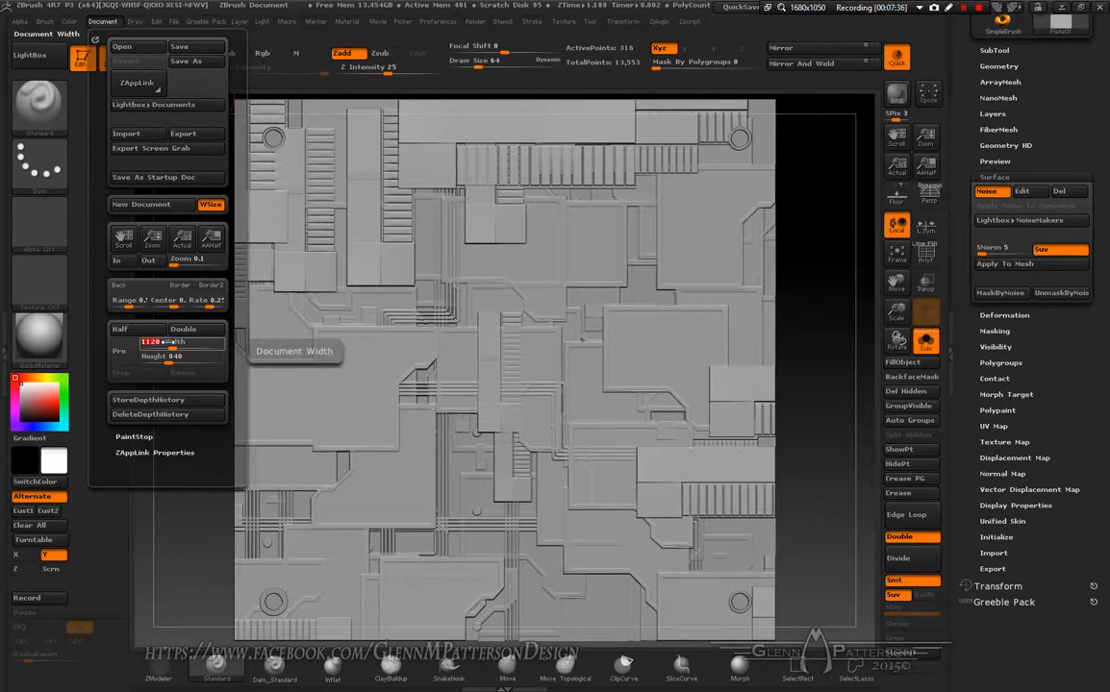
type("1024")
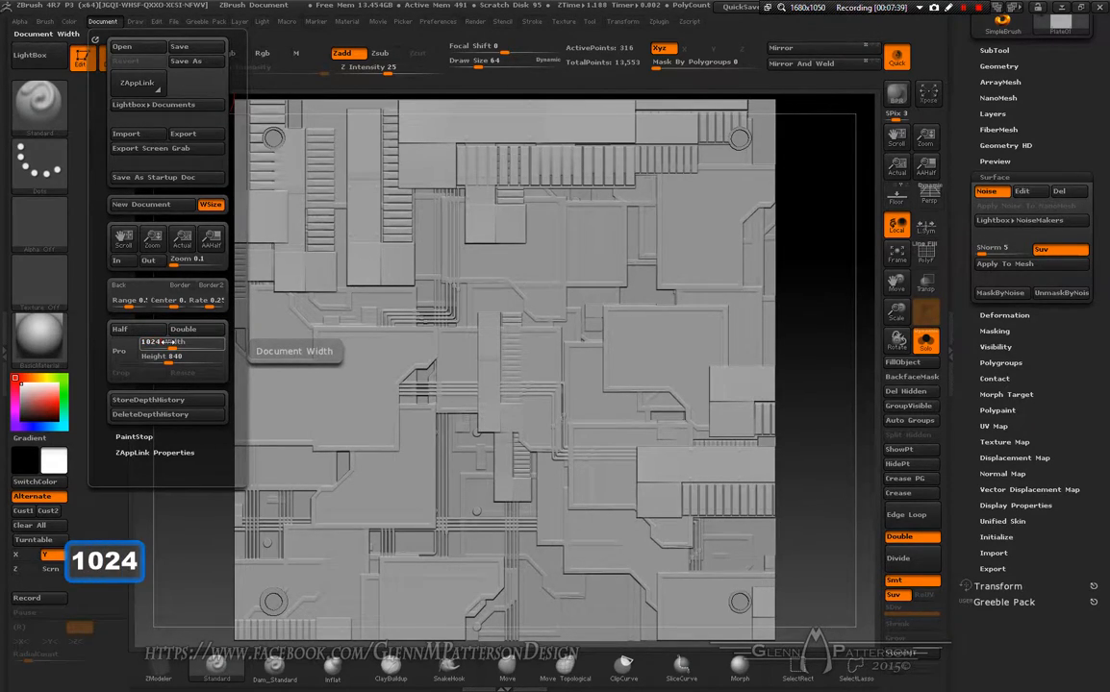
key("Tab")
type("1024")
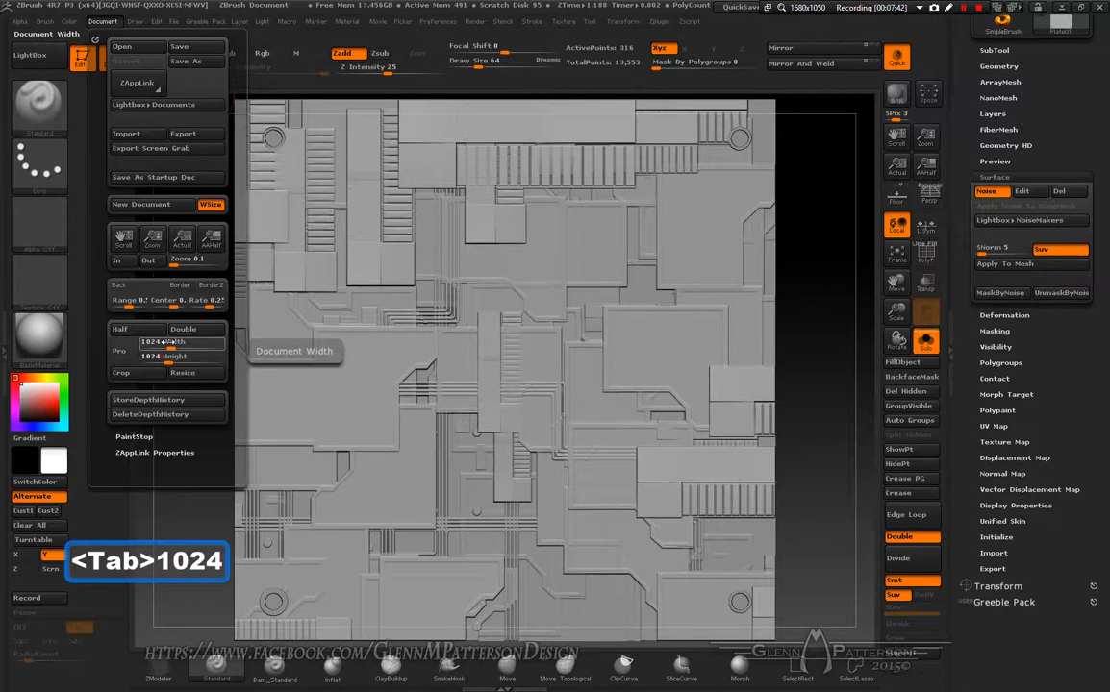
key("Return")
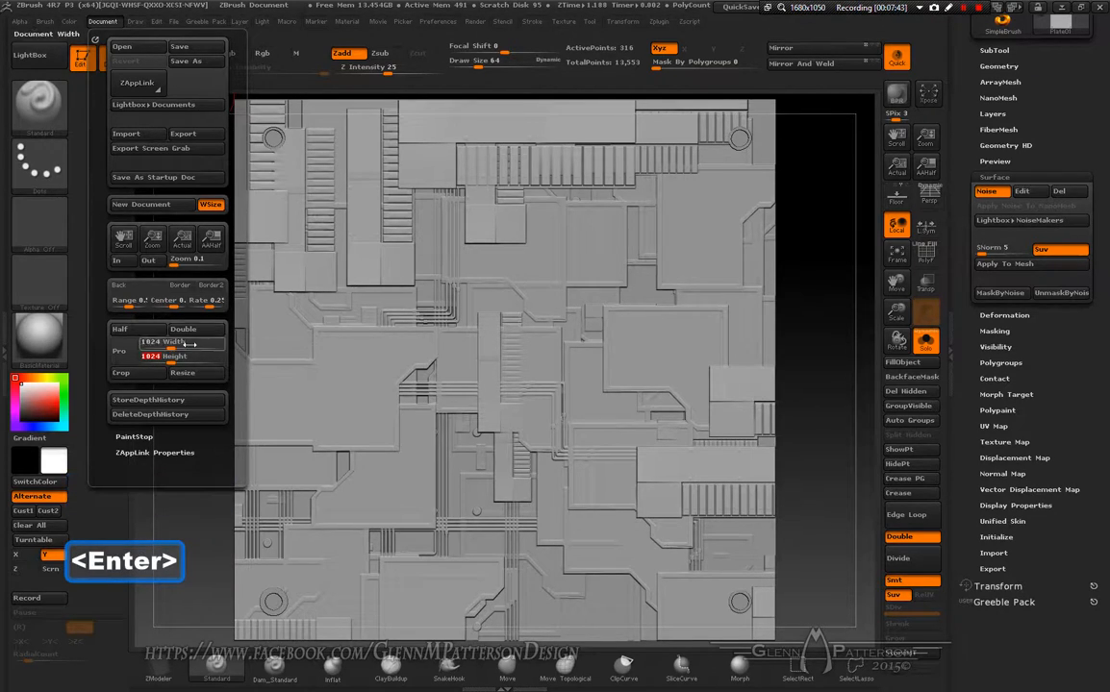
left_click(184, 373)
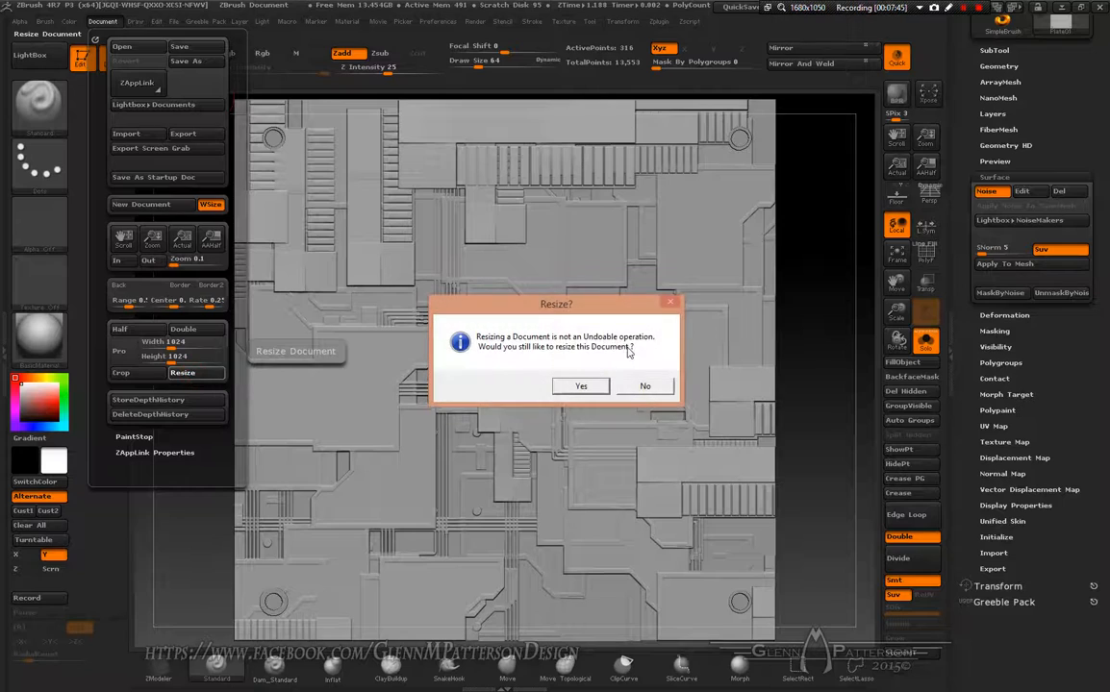
left_click(580, 387)
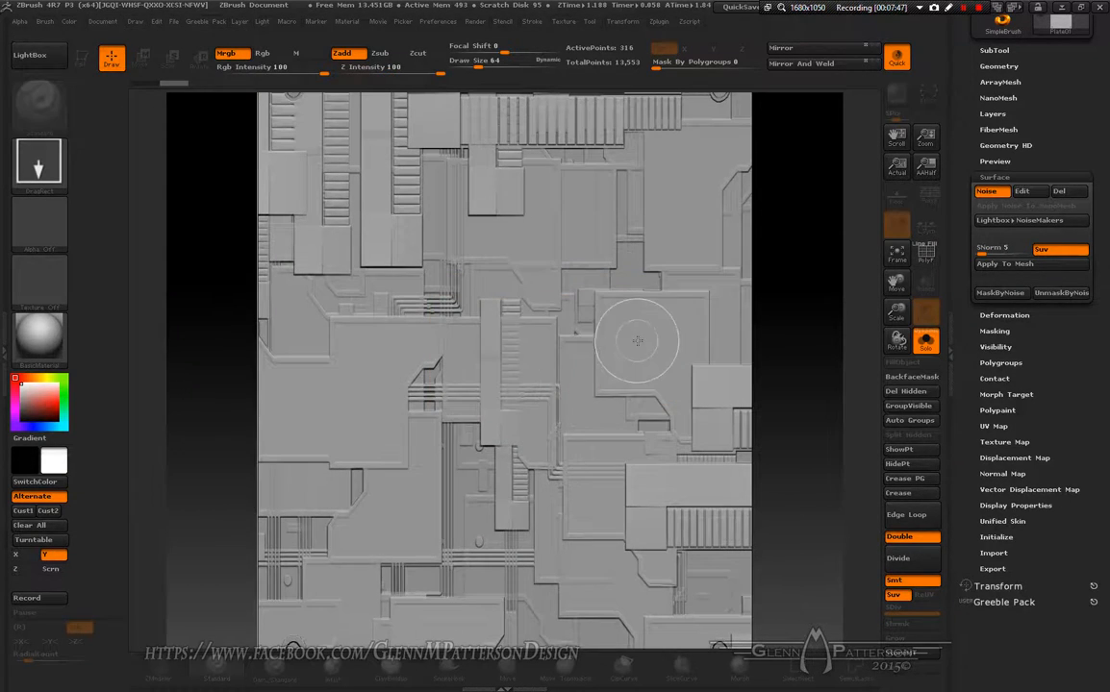
Clear the canvas, fit the whole square document in view, and draw an upright Plate01 near its centre in edit mode
key("ctrl+n")
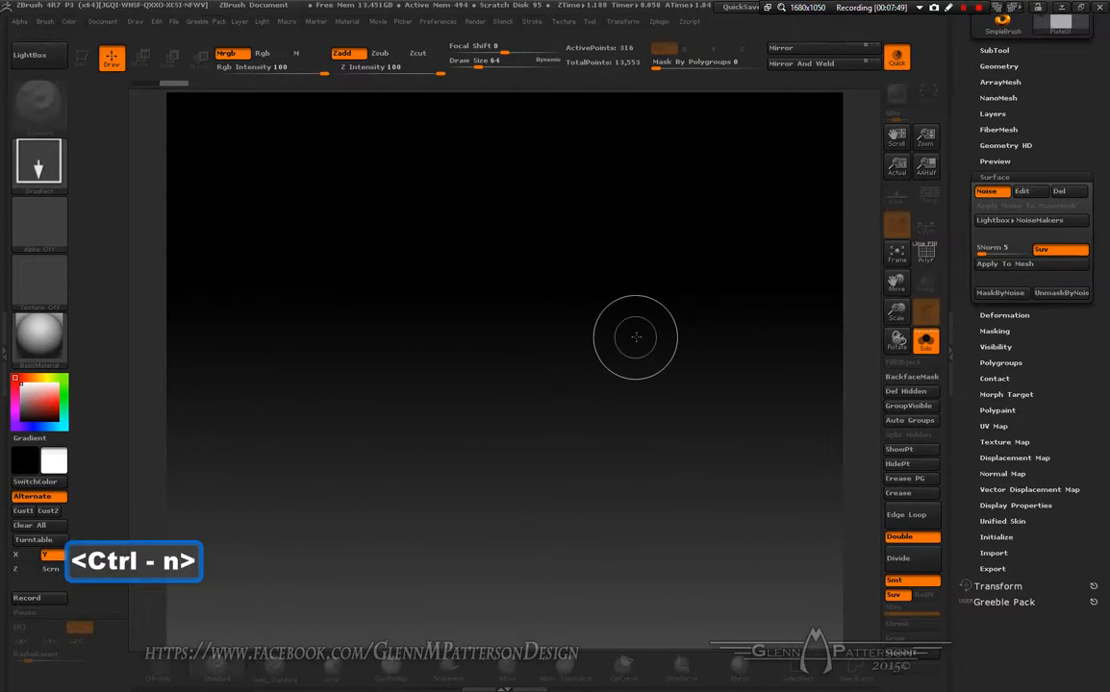
left_click_drag(926, 135, 931, 121)
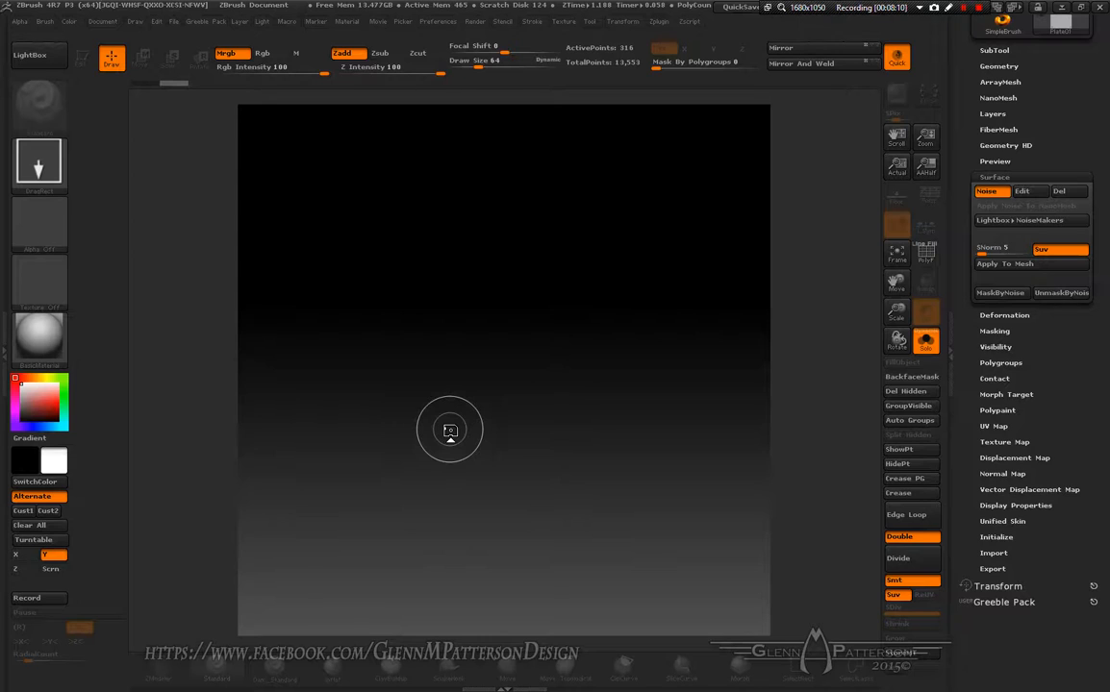
mouse_move(525, 349)
left_mouse_down()
mouse_move(540, 553)
mouse_move(534, 511)
mouse_move(527, 528)
left_mouse_up()
key("shift")
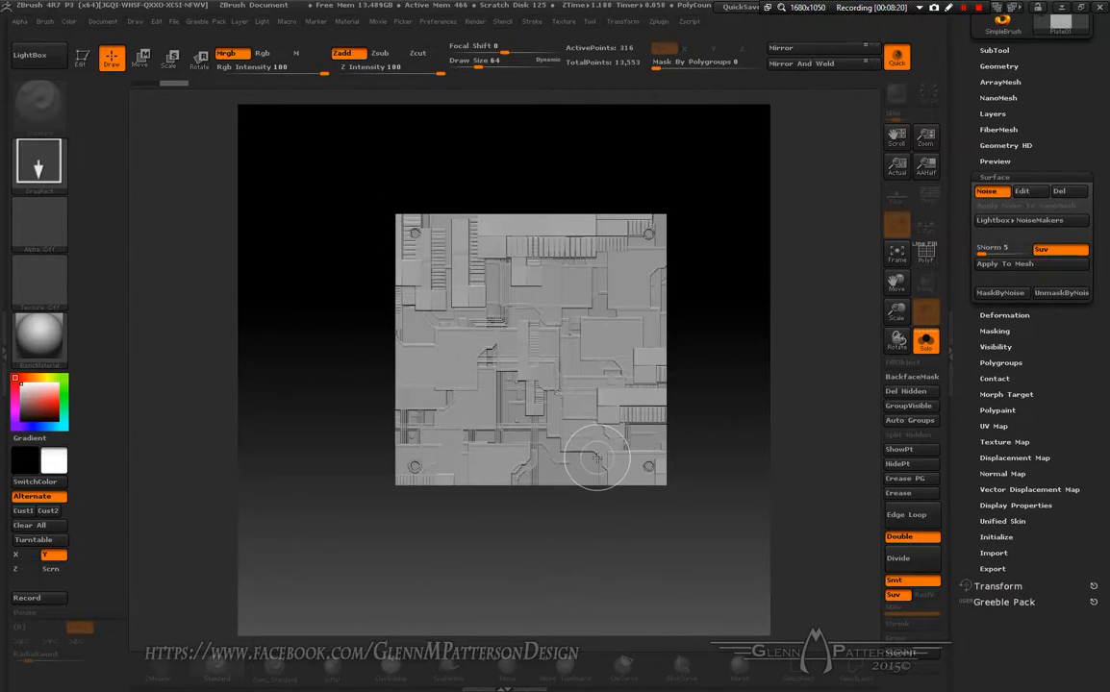
key("t")
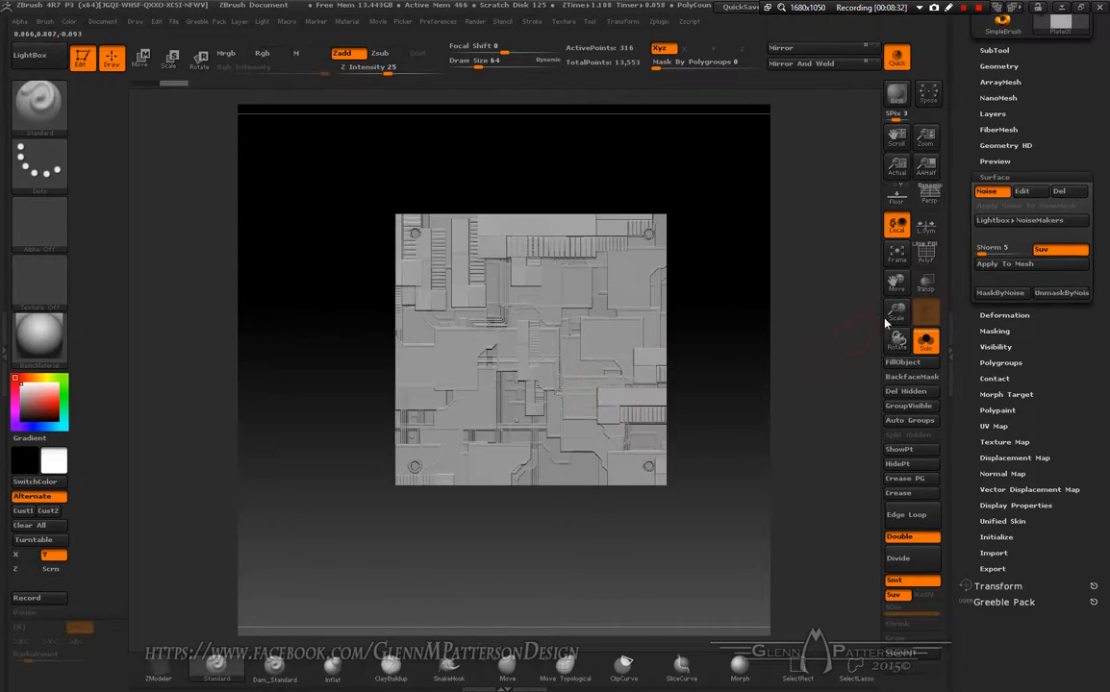
Shrink the plate to about a quarter of the canvas width, place it in the canvas's upper-left area, and snapshot it there
left_click_drag(895, 280, 850, 248)
left_click_drag(895, 310, 809, 274)
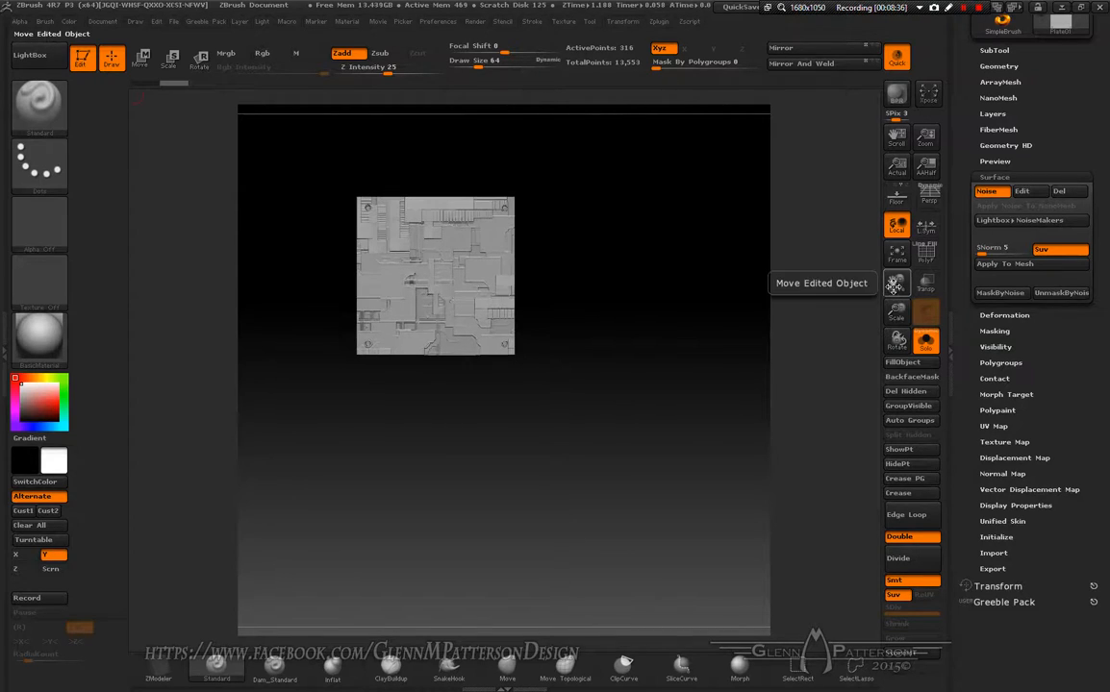
left_click_drag(894, 282, 872, 264)
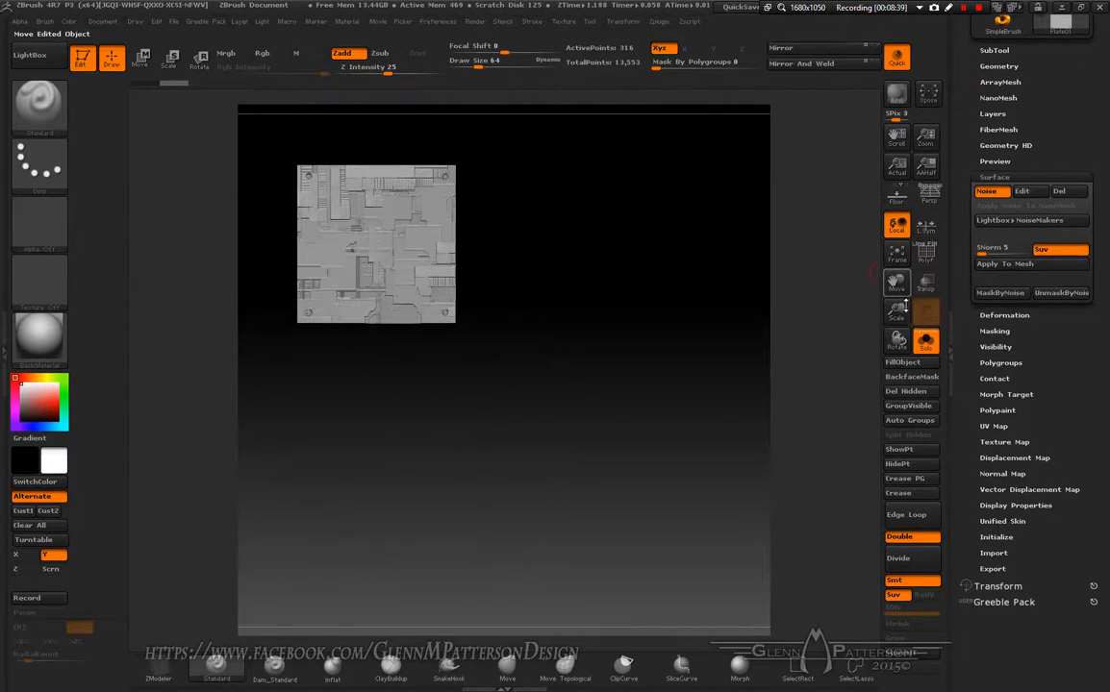
left_click_drag(895, 310, 900, 305)
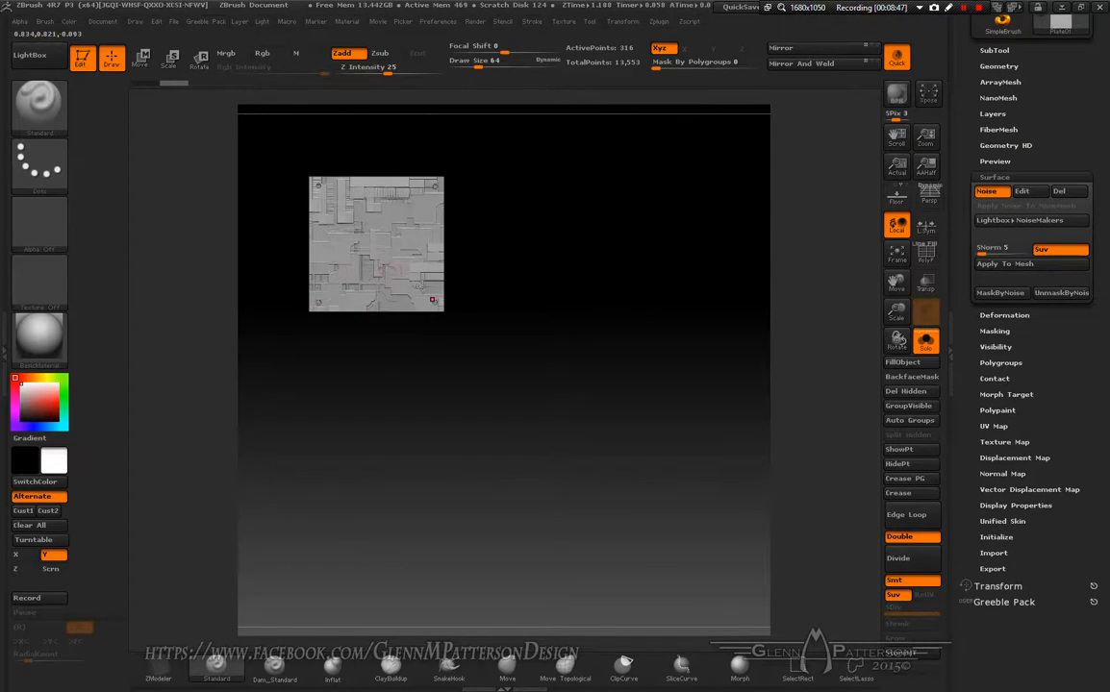
key("shift+s")
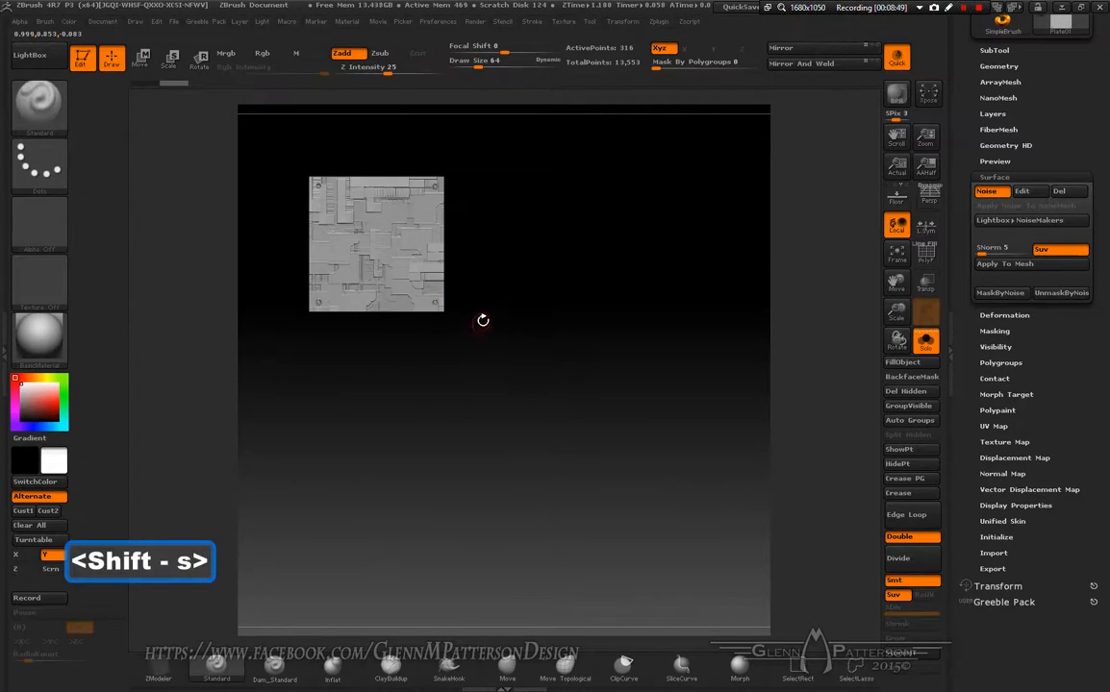
Shift the live plate to the canvas's lower-right area, scale it down further, and snapshot this smaller copy
left_click_drag(895, 282, 1038, 411)
left_click_drag(896, 308, 893, 296)
key("shift+s")
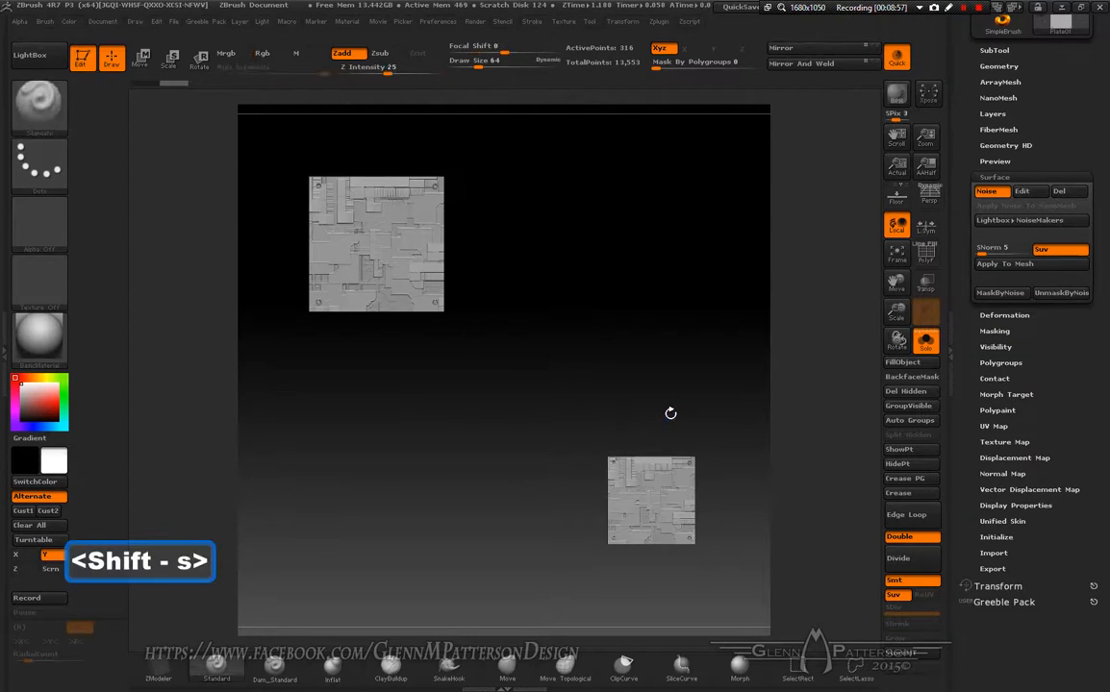
Move the live plate between the two snapshots near the canvas centre and switch to the Piano Keys subtool
left_click_drag(895, 284, 856, 206)
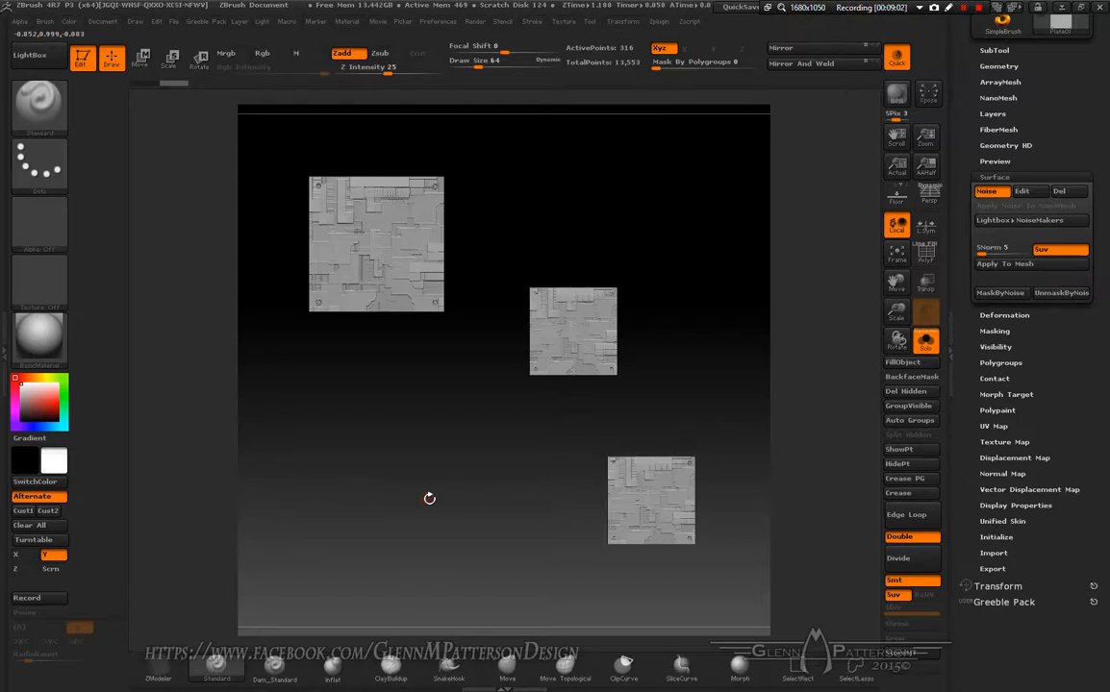
key("n")
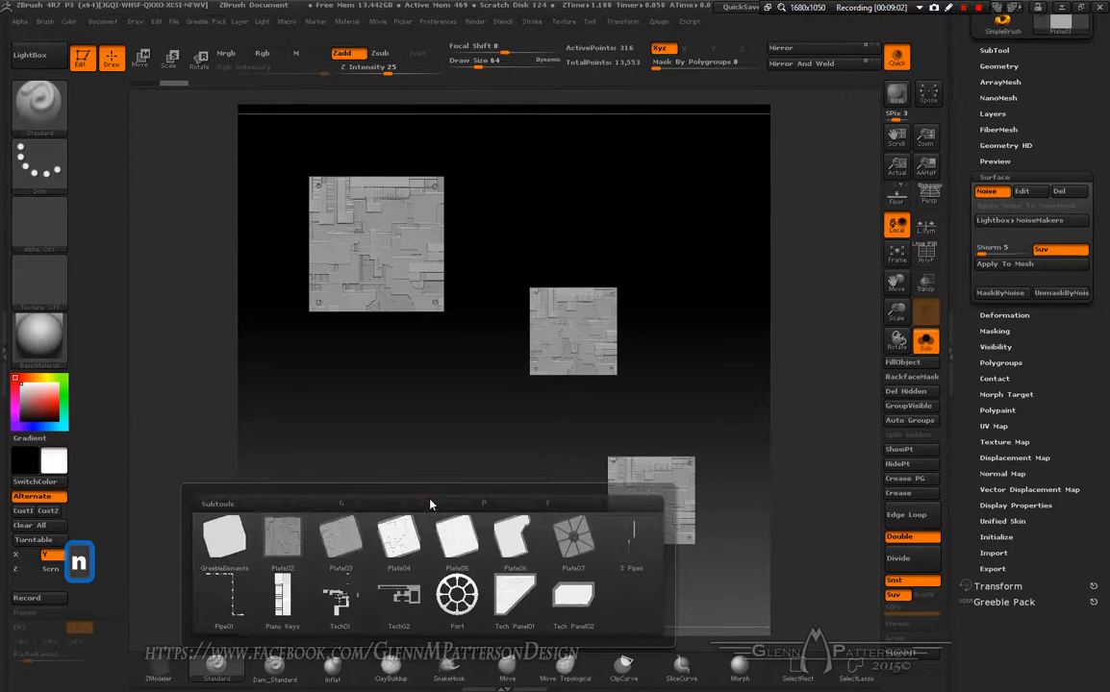
left_click(276, 596)
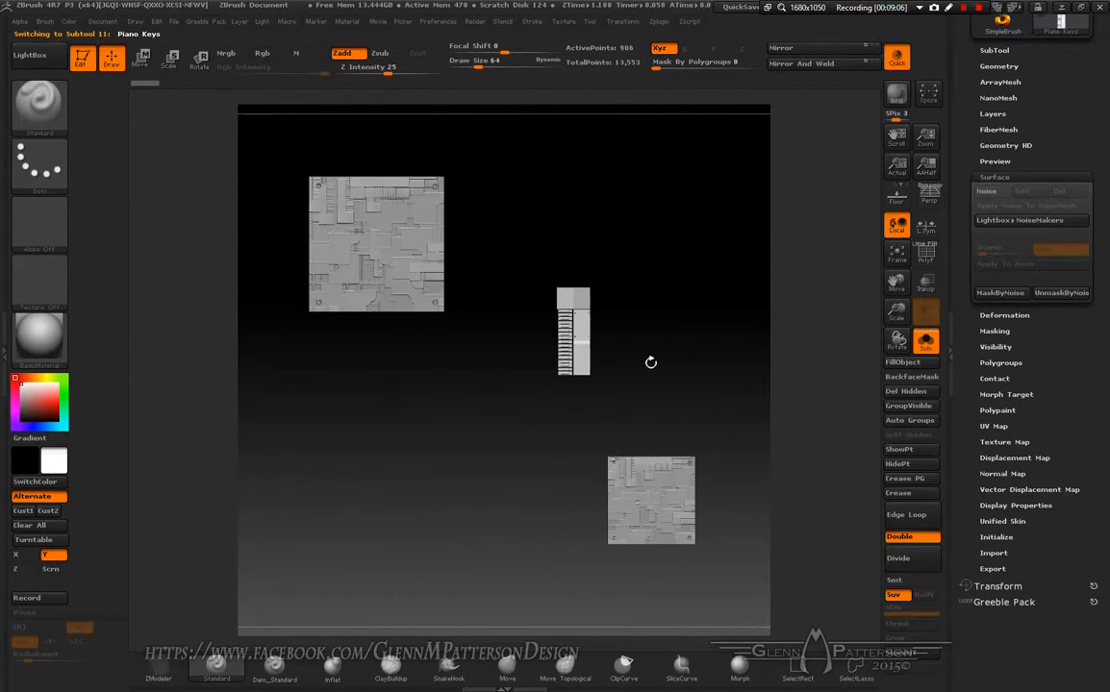
Rotate Piano Keys 90 degrees to lie horizontally, place it directly above the small lower-right plate, and snapshot it
left_click_drag(672, 363, 718, 263)
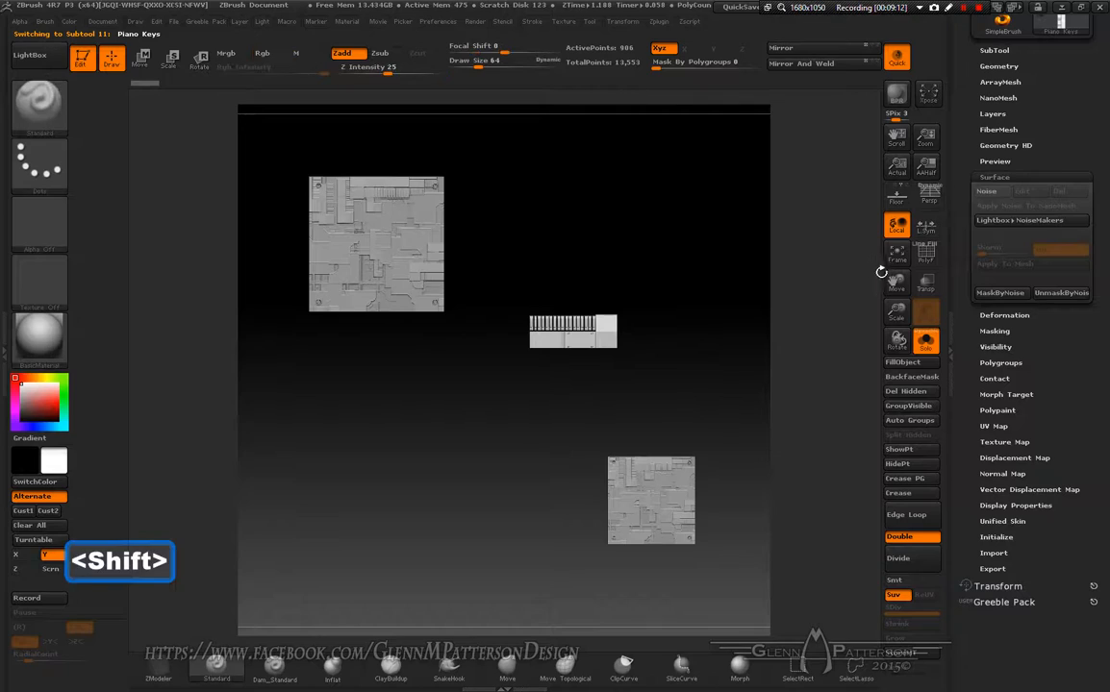
left_click_drag(896, 281, 931, 337)
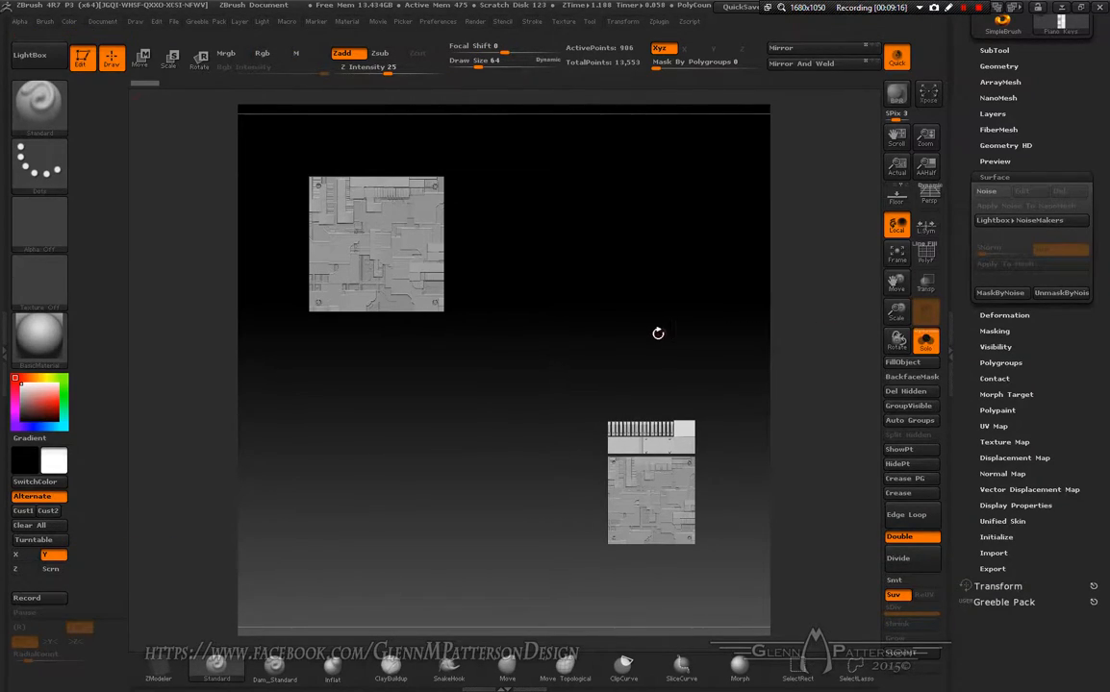
key("shift+s")
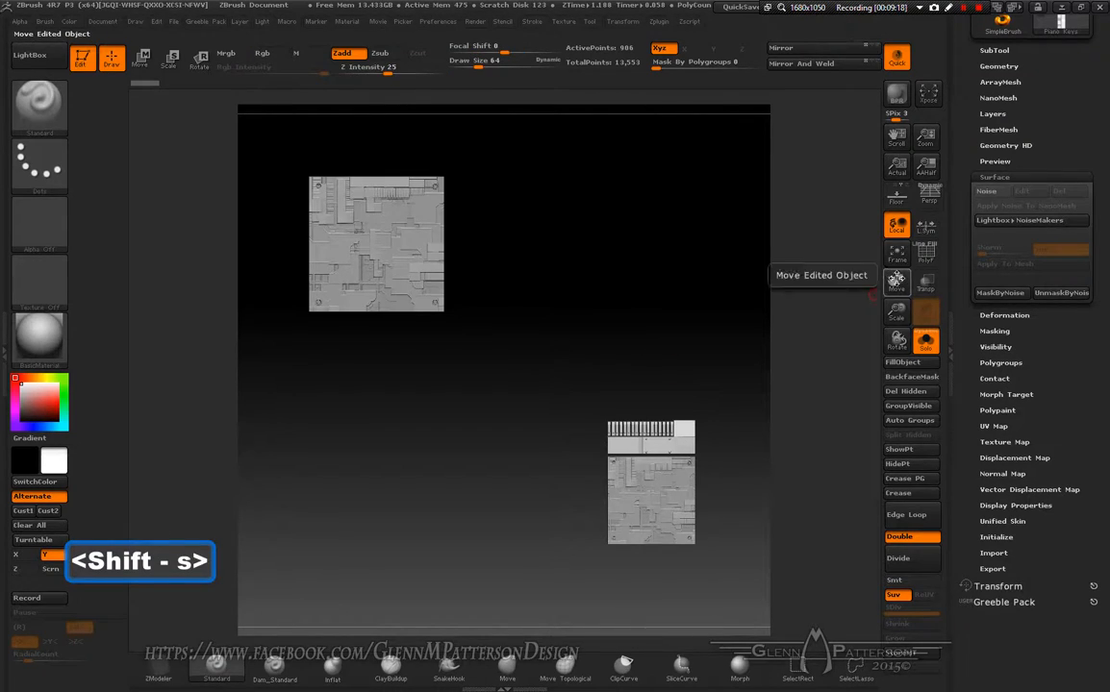
key("ctrl")
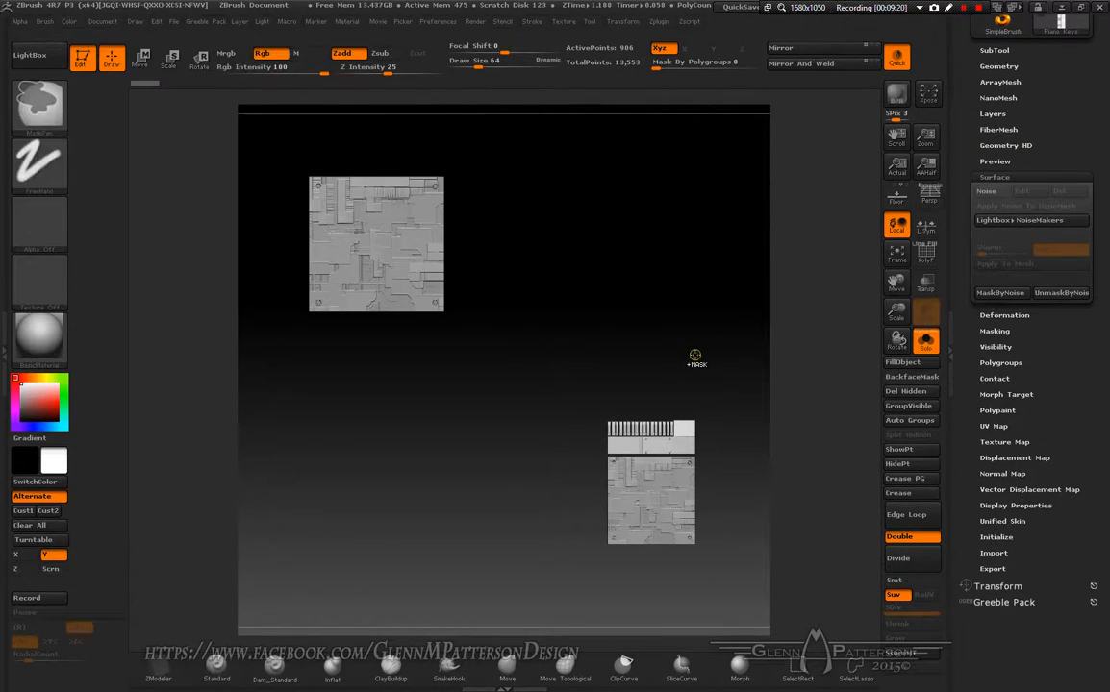
Enlarge the live Piano Keys to roughly the upper-left plate's width, place it directly beneath that plate, and snapshot it
key("ctrl+z")
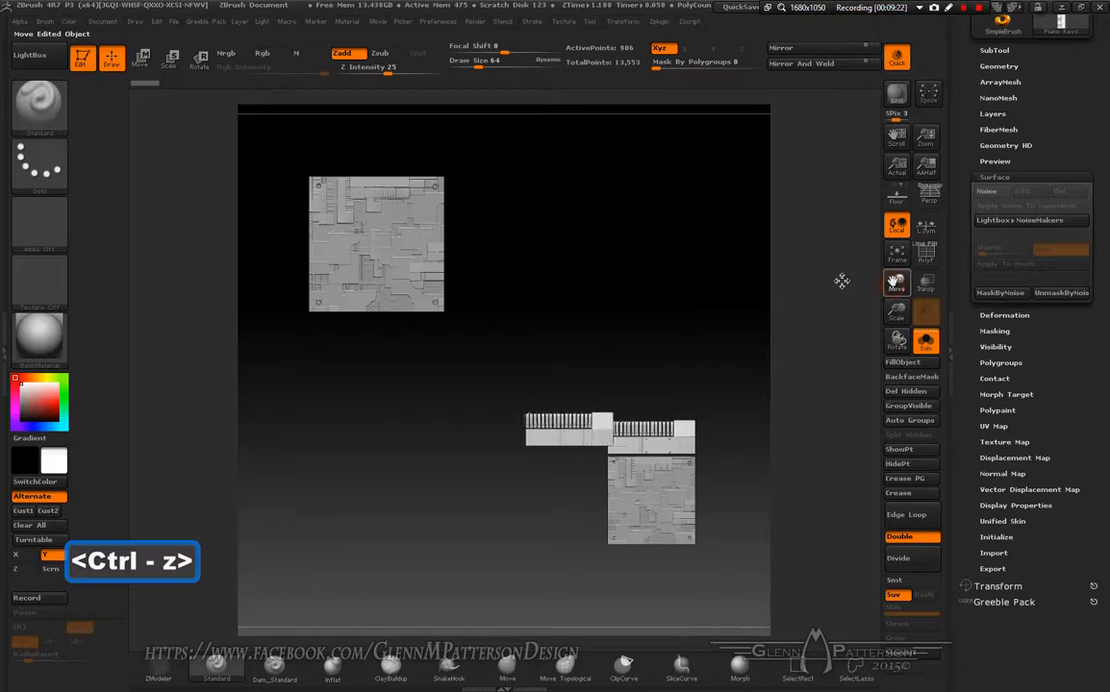
left_click_drag(836, 280, 825, 285)
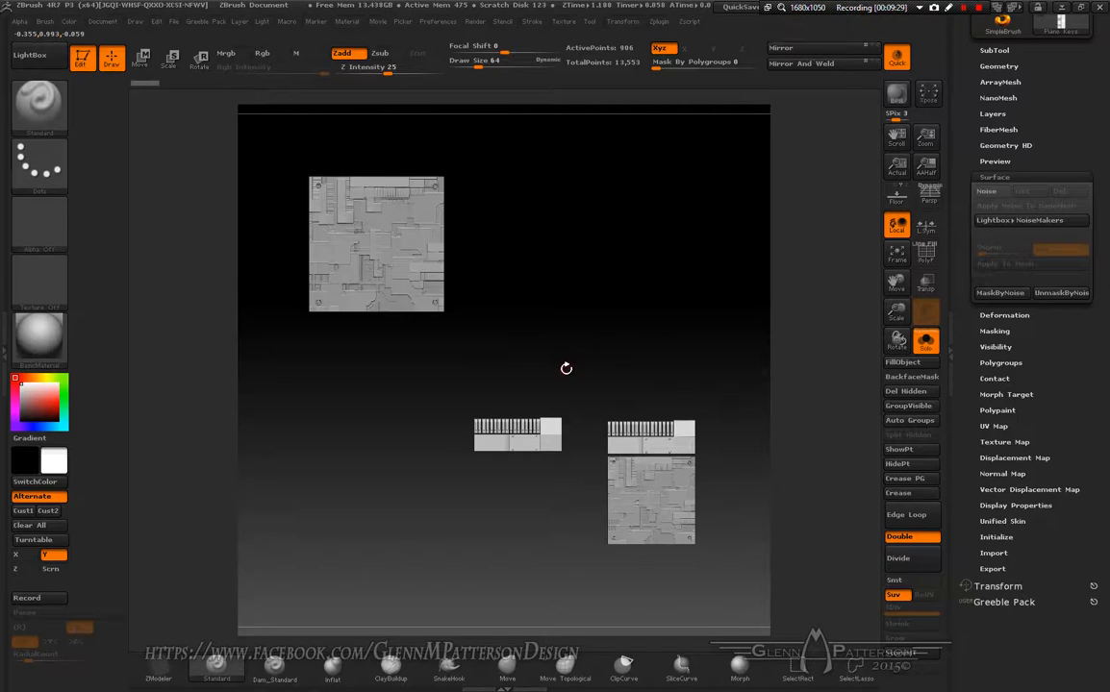
left_click_drag(896, 311, 900, 346)
left_click_drag(896, 282, 828, 238)
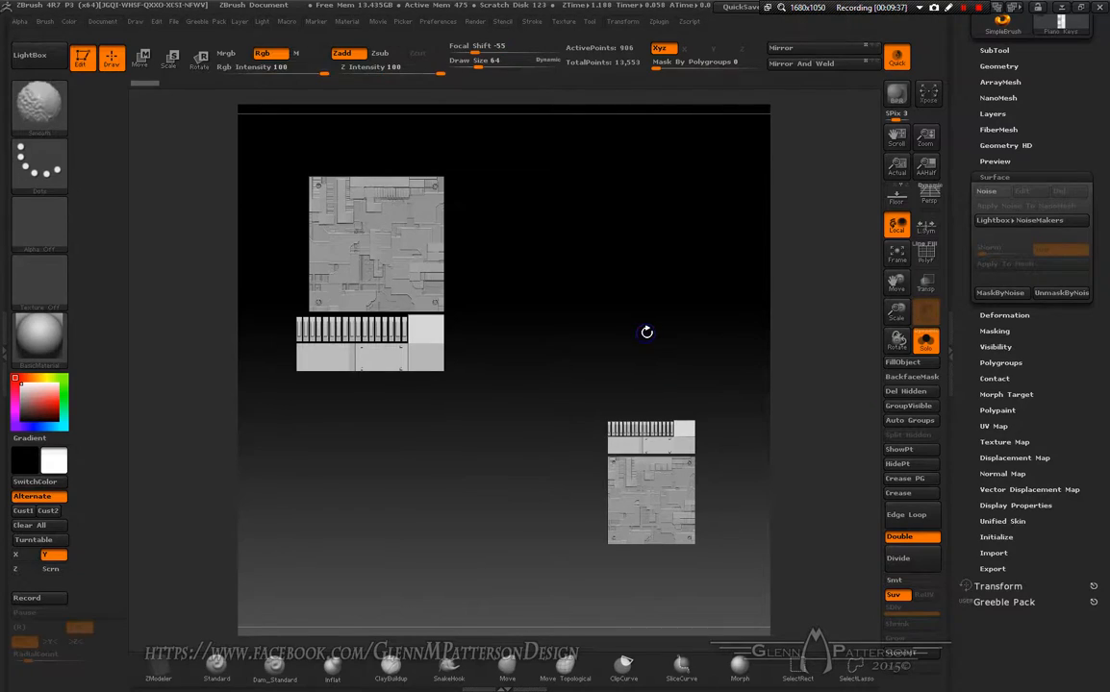
key("shift+s")
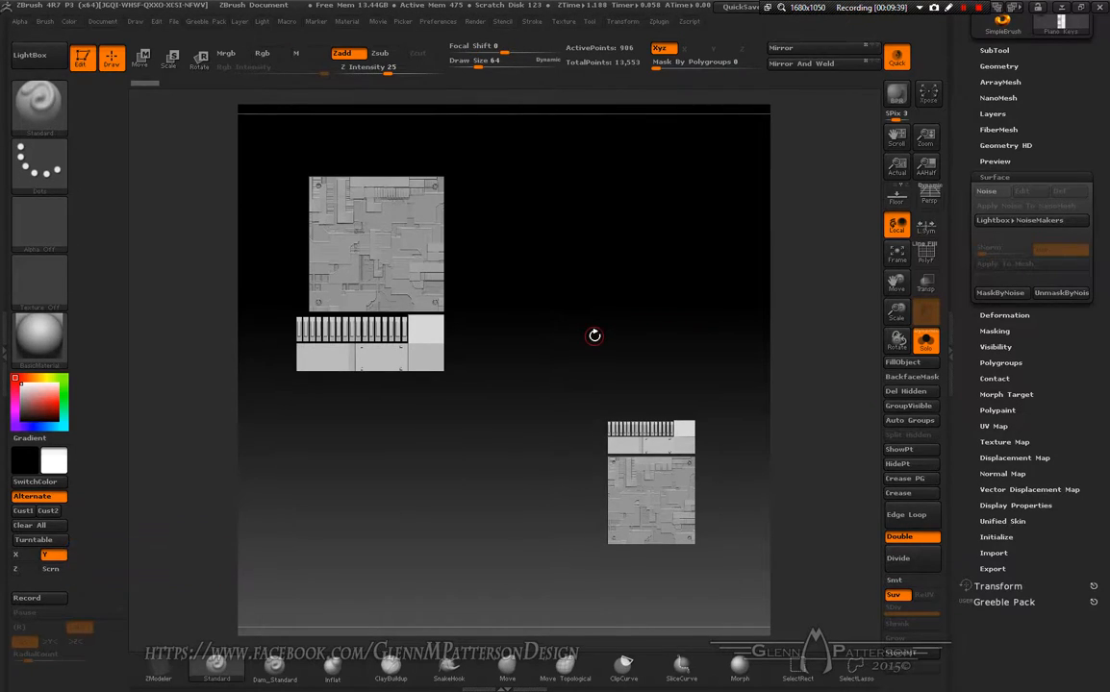
Switch to the Plate06 subtool, place it in the canvas's upper-right area, scale it down slightly, and snapshot it
key("n")
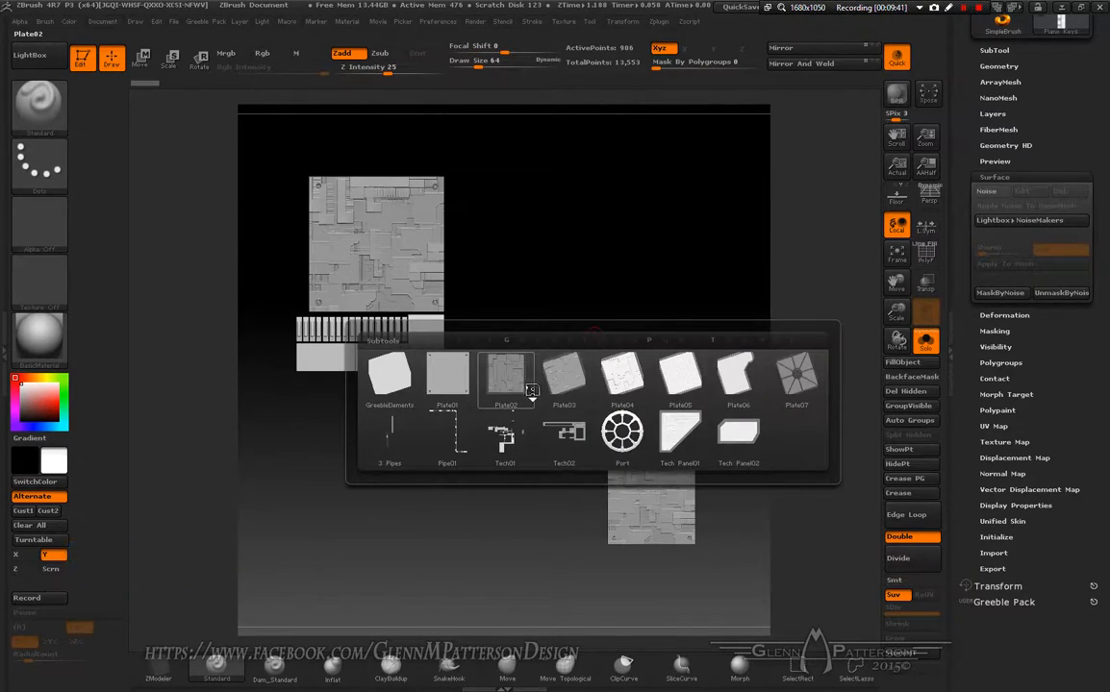
mouse_move(666, 412)
mouse_move(730, 444)
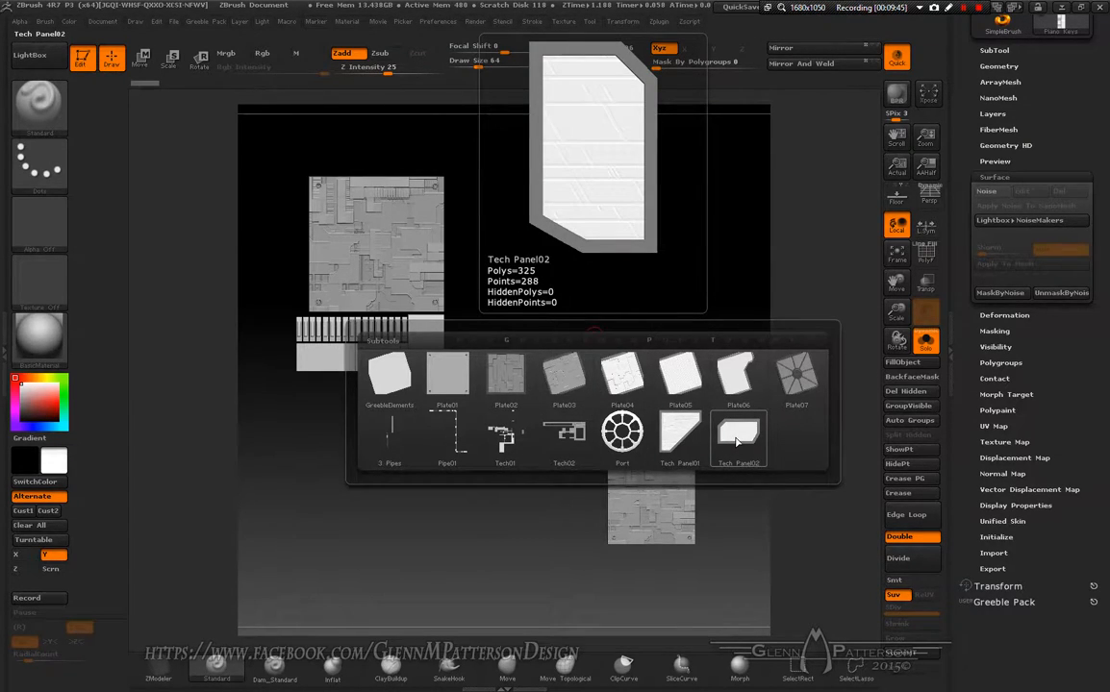
left_click(739, 386)
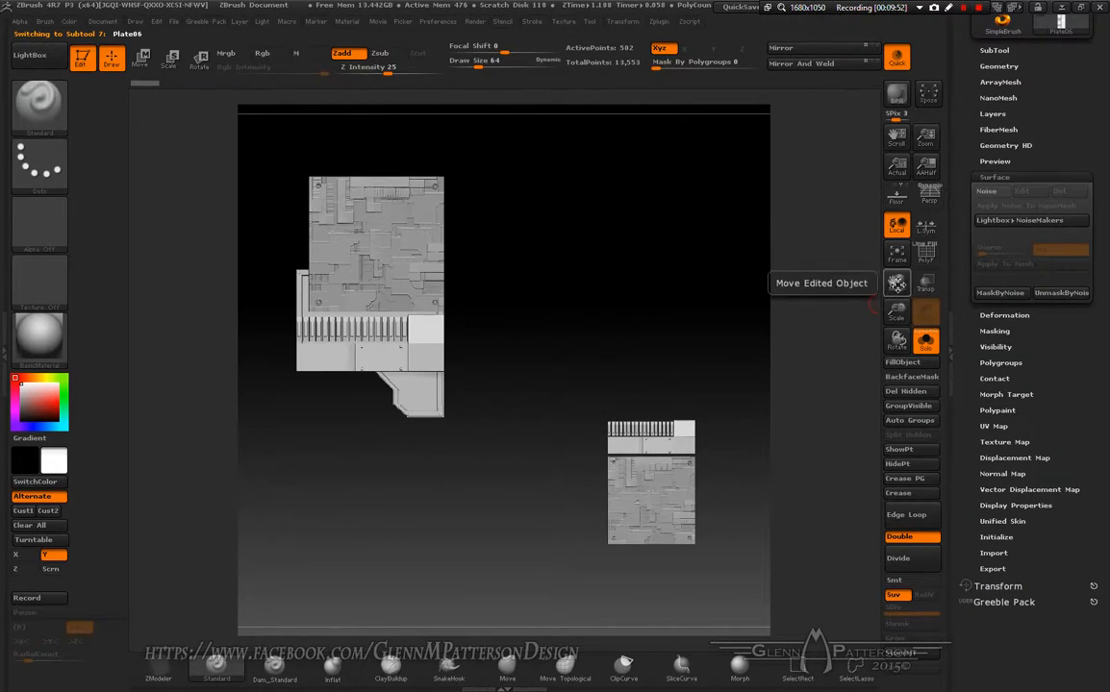
left_click_drag(895, 281, 1033, 218)
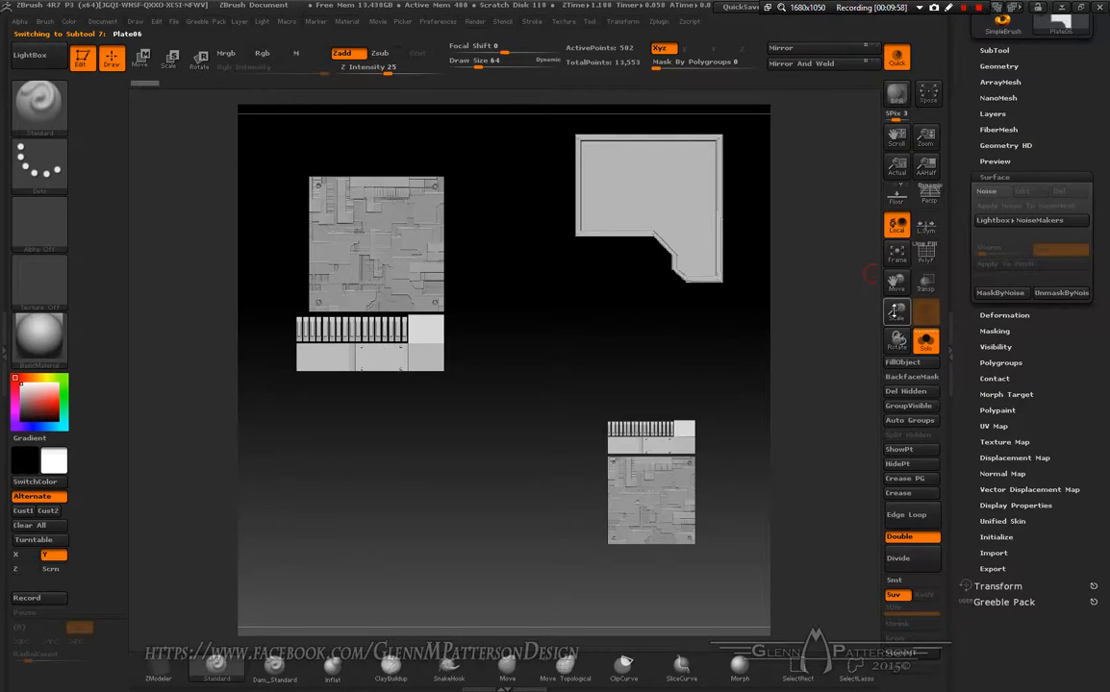
left_click_drag(897, 312, 901, 308)
key("shift+s")
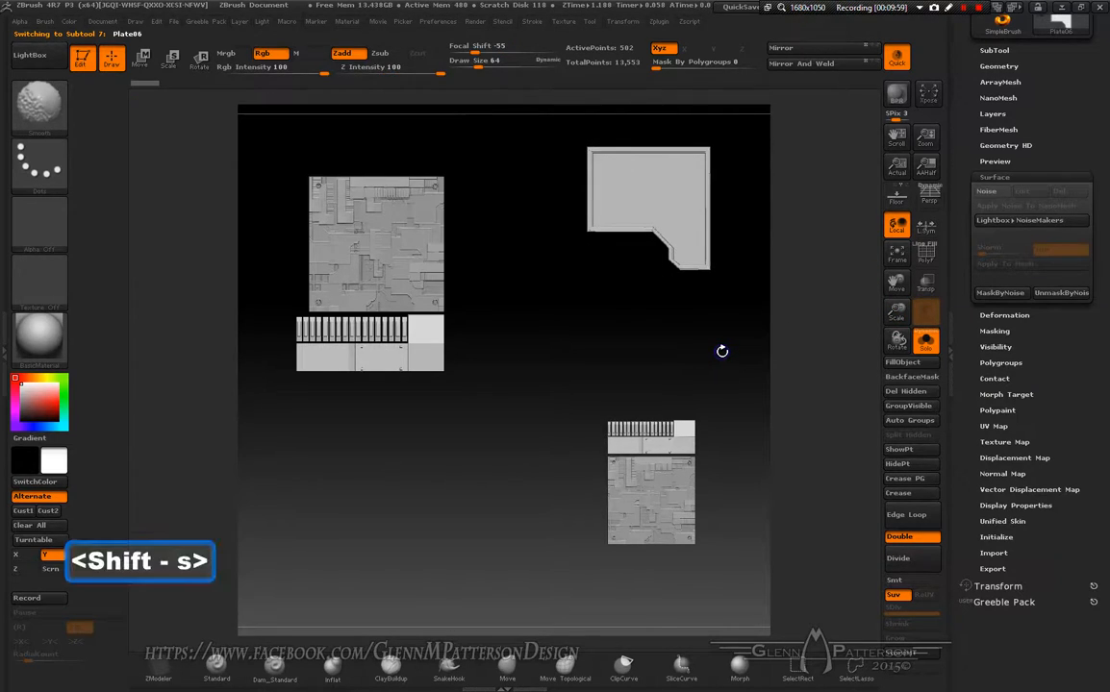
Rotate the live Plate06 180 degrees, fit its notch against the upper-right snapshot's lower edge with a narrow gap, and snapshot it
left_click_drag(574, 311, 623, 80)
left_click_drag(614, 363, 614, 306, "shift")
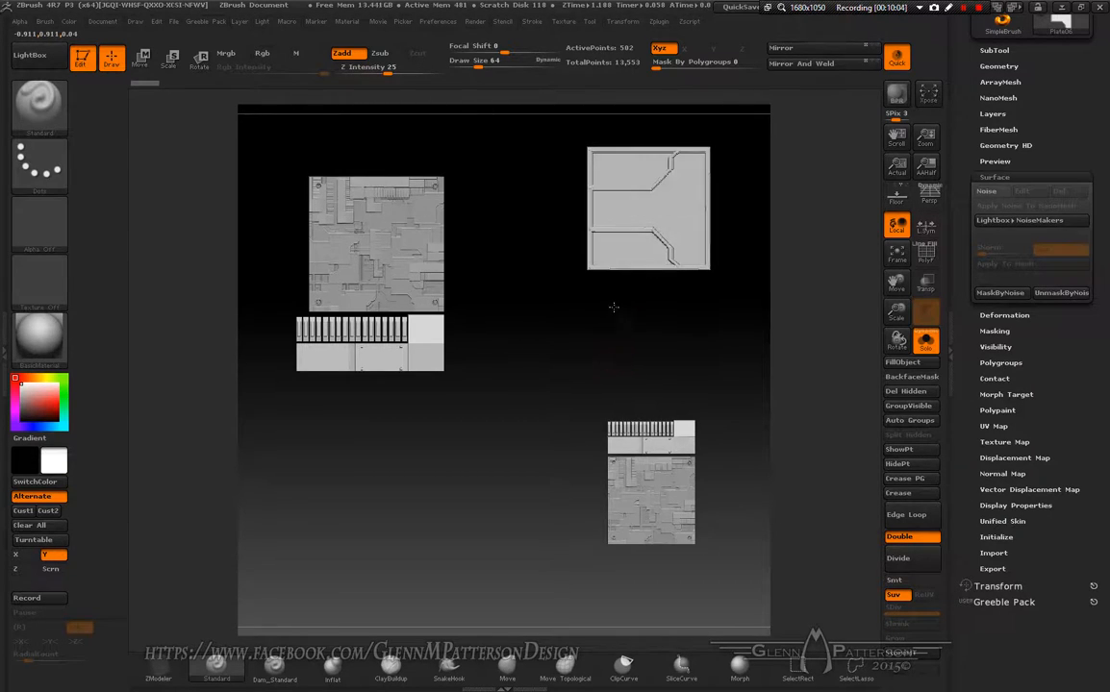
left_click_drag(685, 335, 565, 339, "shift")
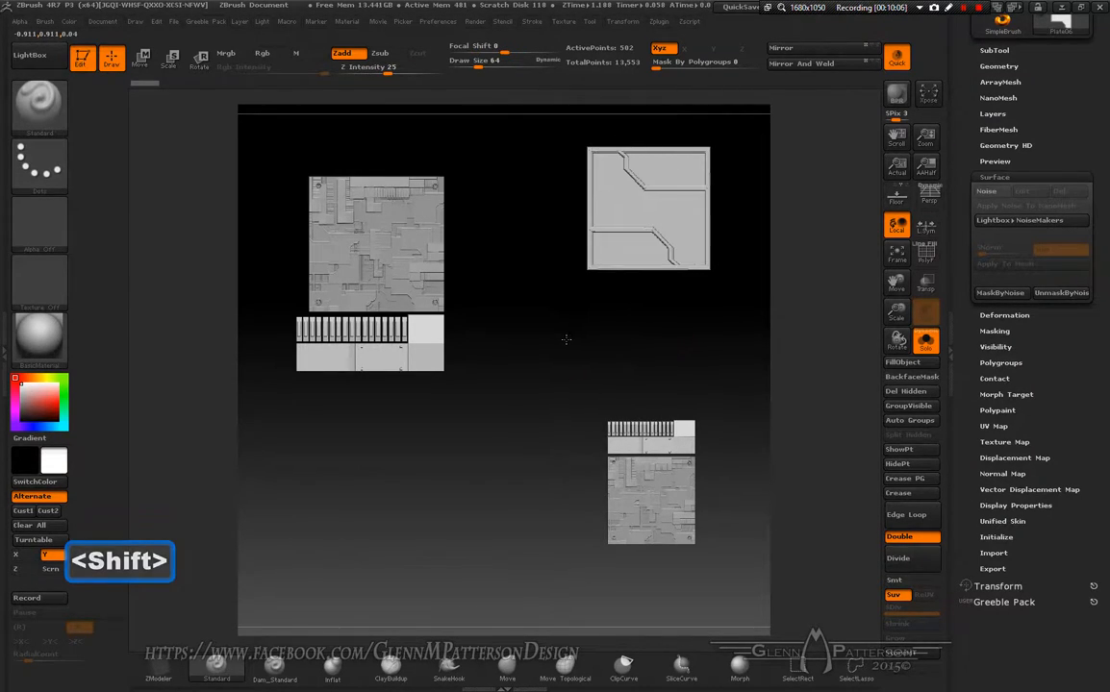
left_click_drag(897, 293, 912, 330)
left_click_drag(913, 330, 914, 331)
mouse_move(579, 362)
left_mouse_down()
mouse_move(569, 364)
mouse_move(604, 370)
mouse_move(578, 368)
left_mouse_up()
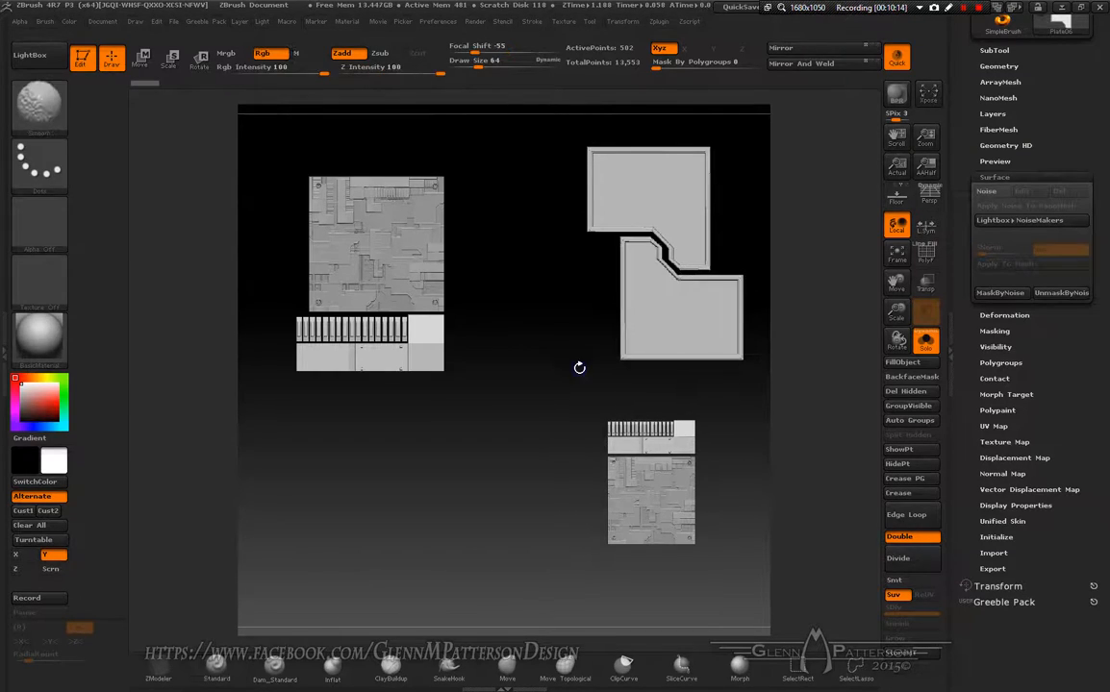
key("shift+s")
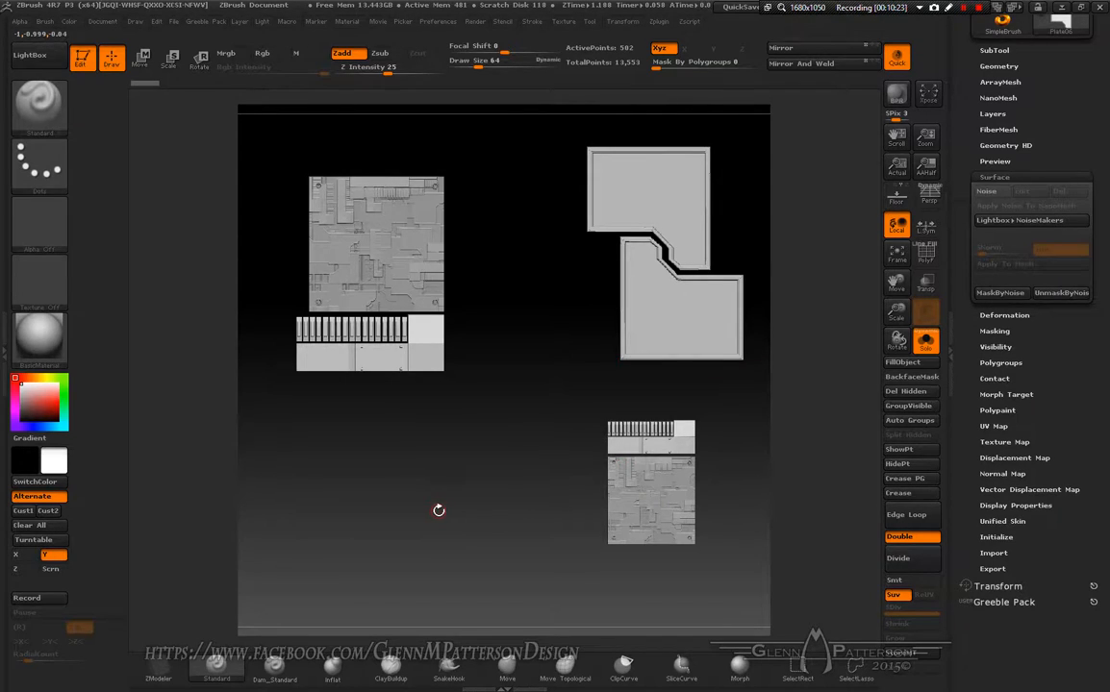
Leave Edit mode, wrap the canvas sideways by about a quarter of its width, and draw a fresh editable Plate06 near the centre
left_click(82, 59)
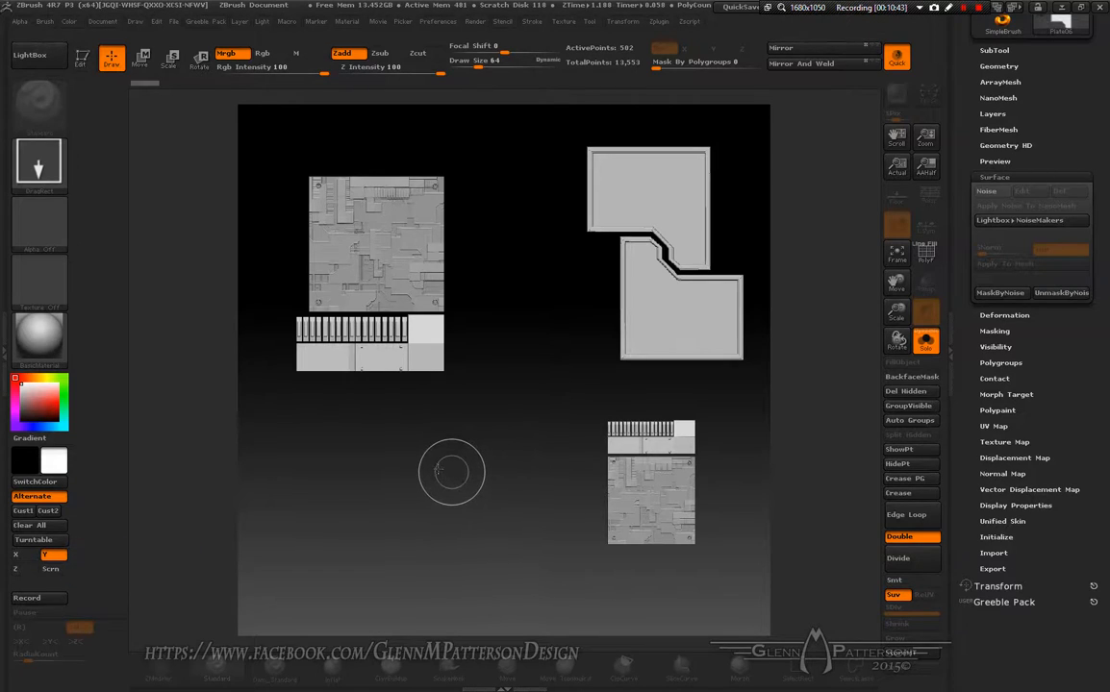
mouse_move(421, 465)
left_mouse_down("alt")
mouse_move(450, 488)
mouse_move(689, 458)
mouse_move(507, 445)
mouse_move(538, 447)
mouse_move(543, 466)
left_mouse_up("alt")
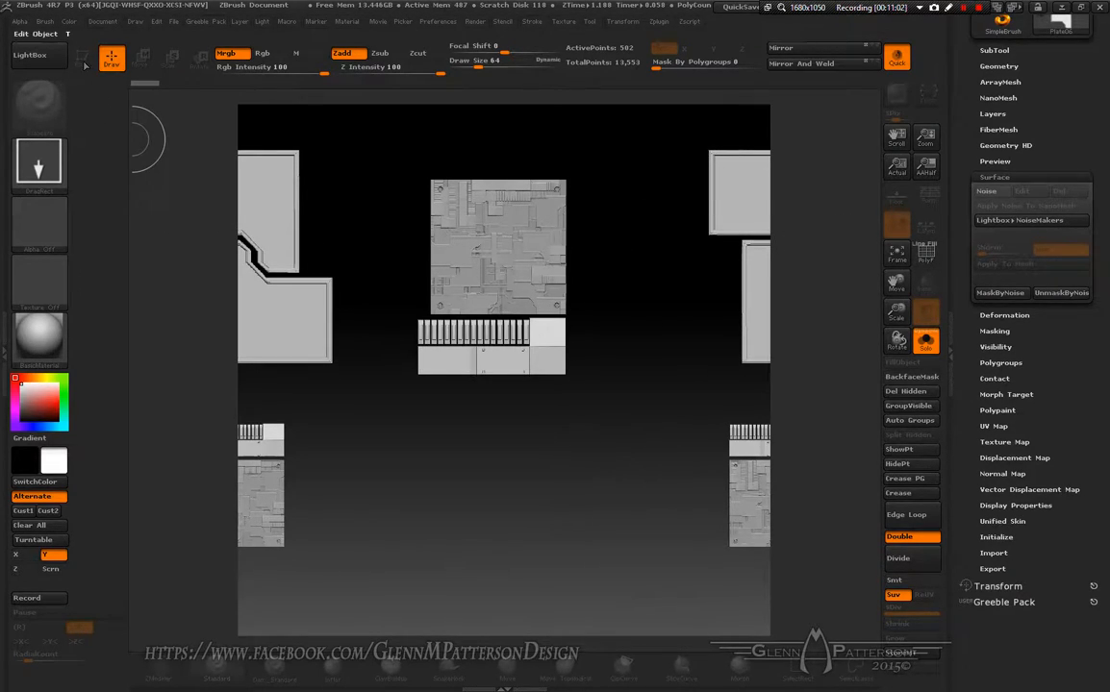
left_click_drag(503, 266, 507, 358)
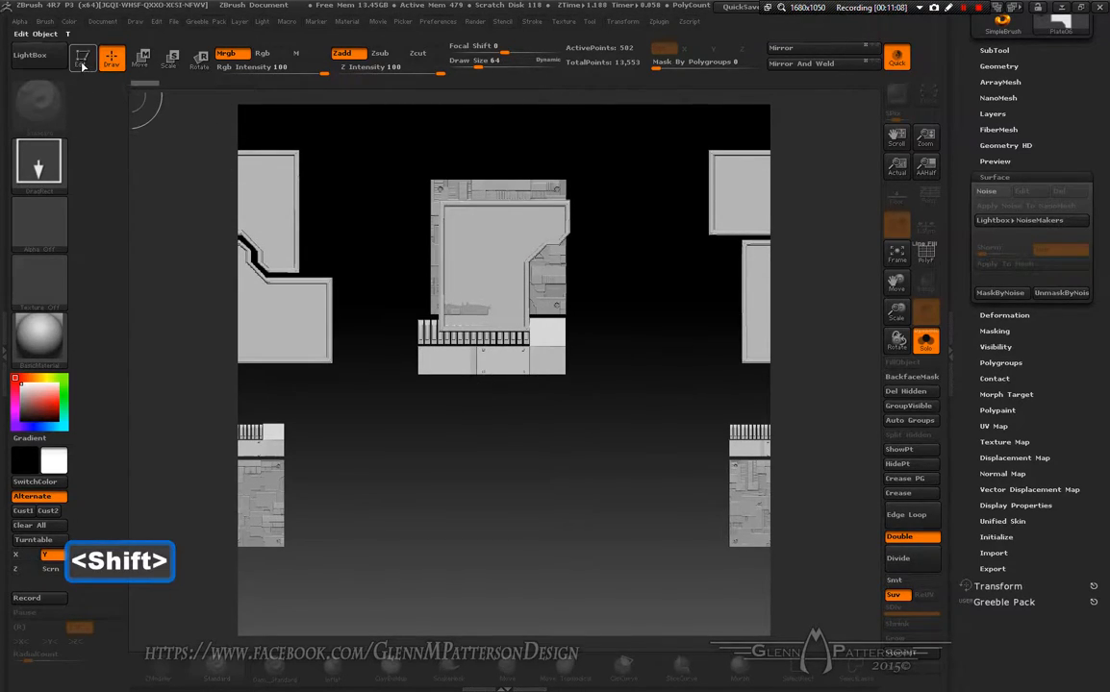
left_click(83, 60)
Move the live Plate06 below the central Piano Keys snapshot and switch to the Pipe01 subtool
left_click_drag(896, 281, 808, 390)
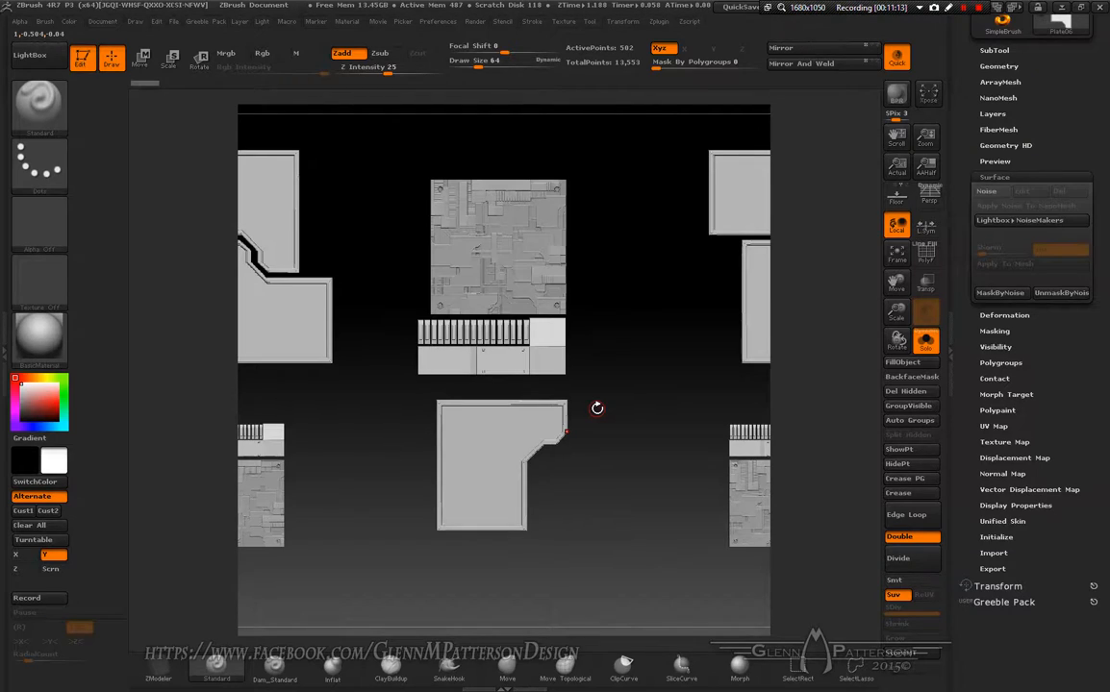
key("n")
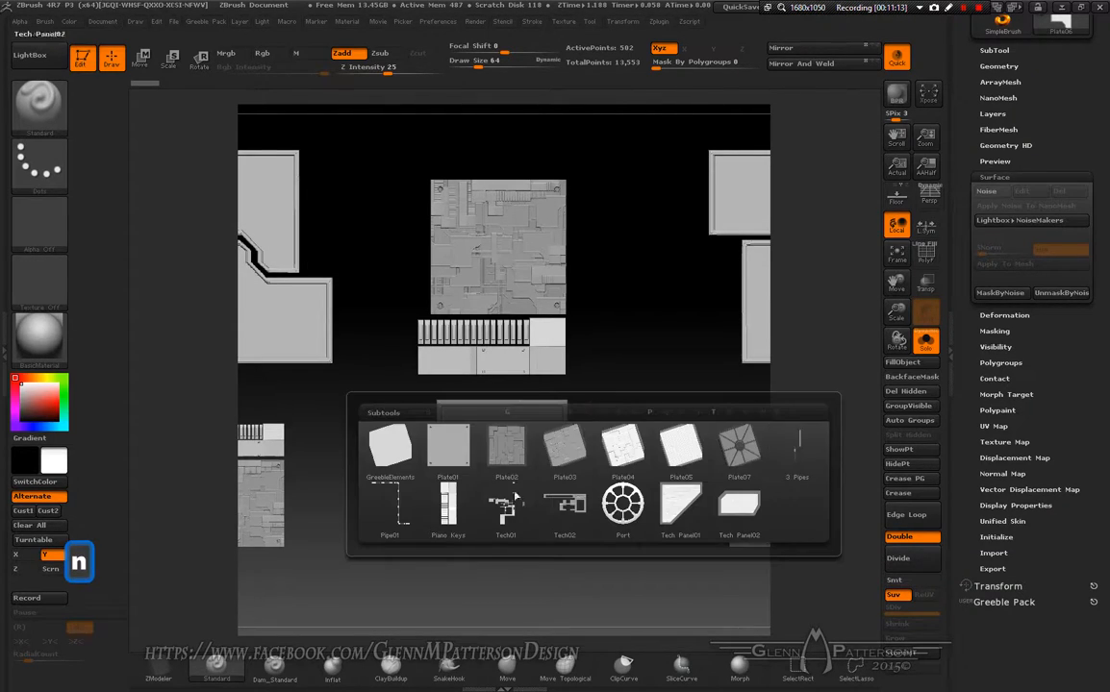
key("n")
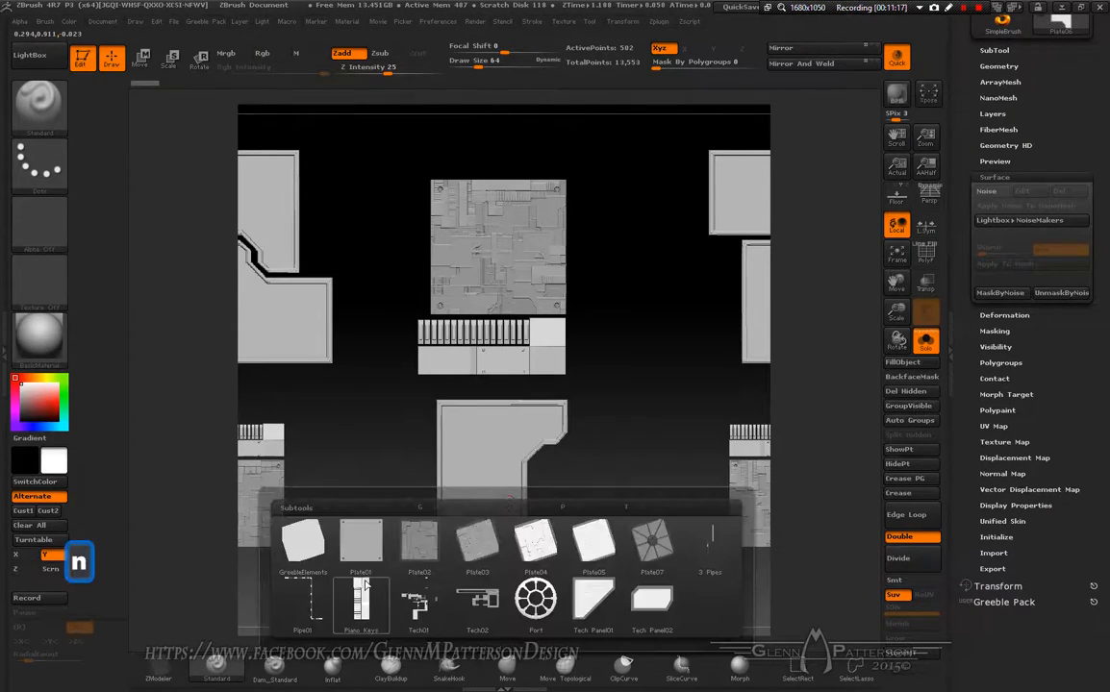
left_click(308, 603)
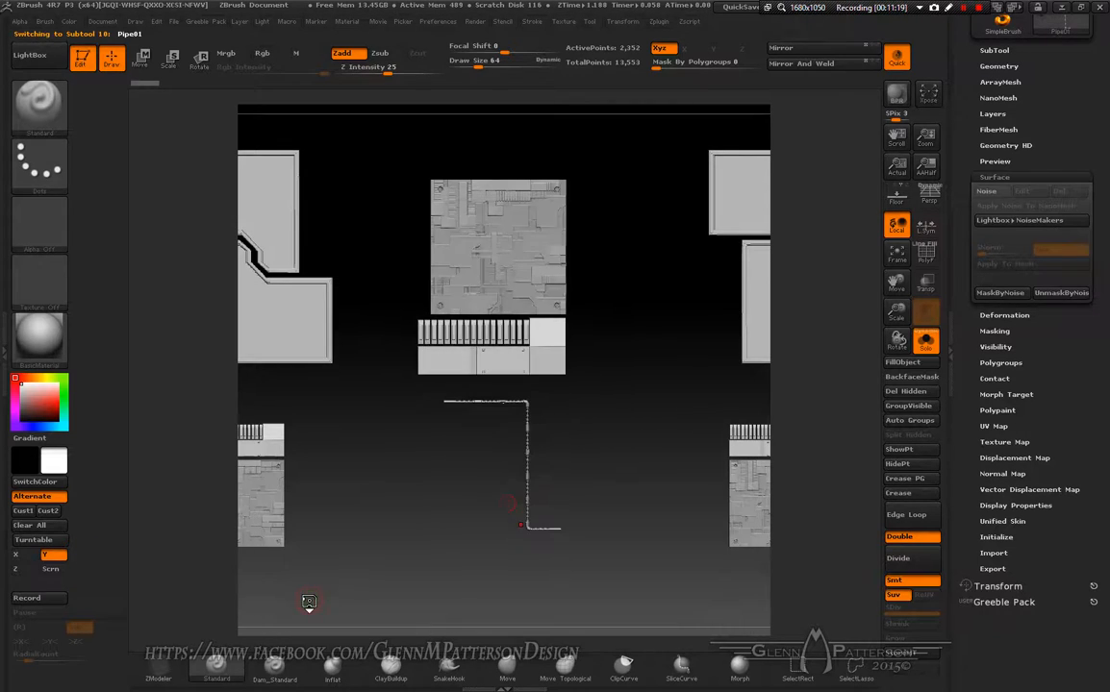
Enlarge Pipe01, adjust its depth with a Z Offset deformation, run it from the central plate to the lower-right plate, and snapshot it
left_click_drag(902, 314, 904, 343)
left_click_drag(895, 281, 934, 245)
left_click_drag(895, 314, 896, 303)
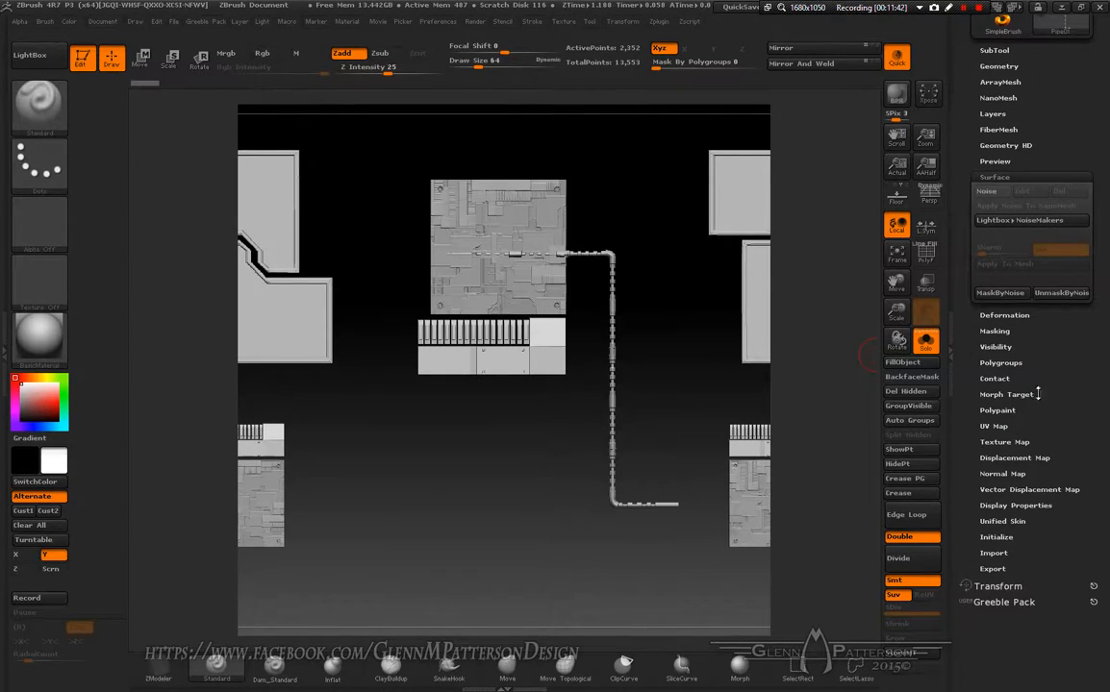
left_click(1012, 317)
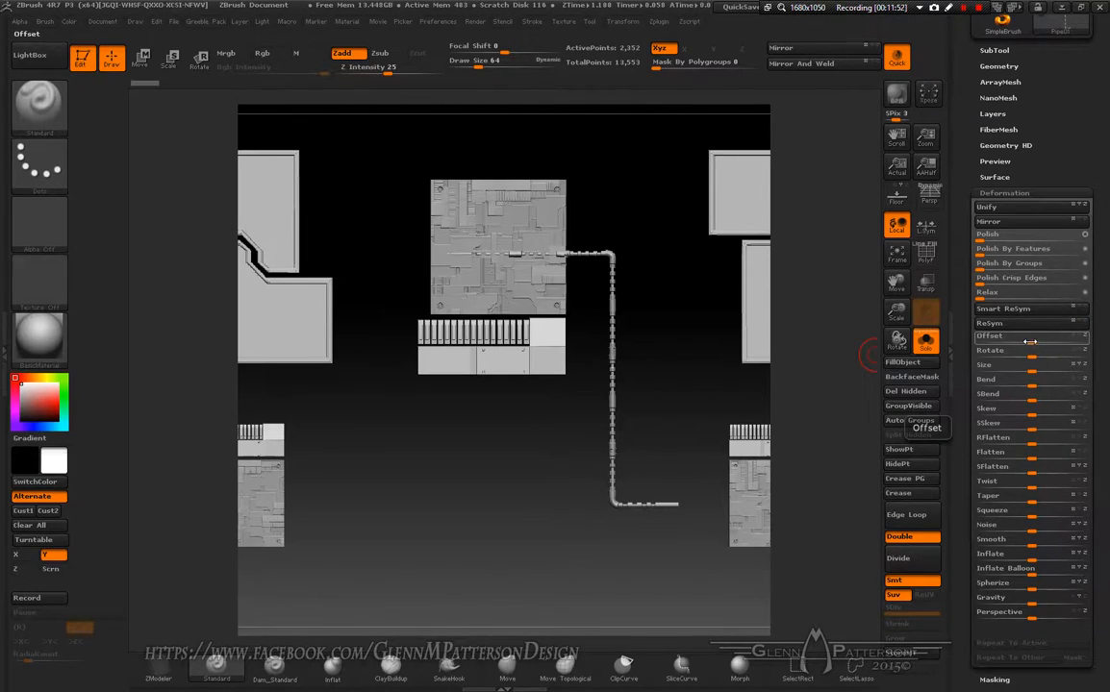
left_click_drag(1032, 342, 1036, 342)
left_click_drag(896, 313, 921, 280)
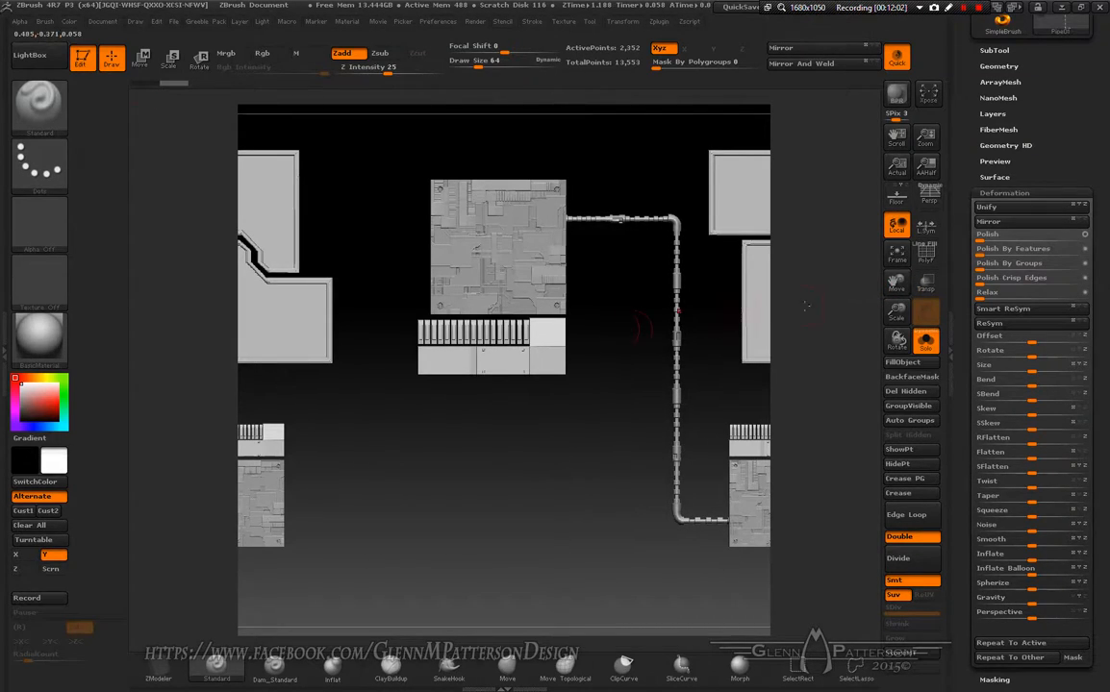
key("shift+s")
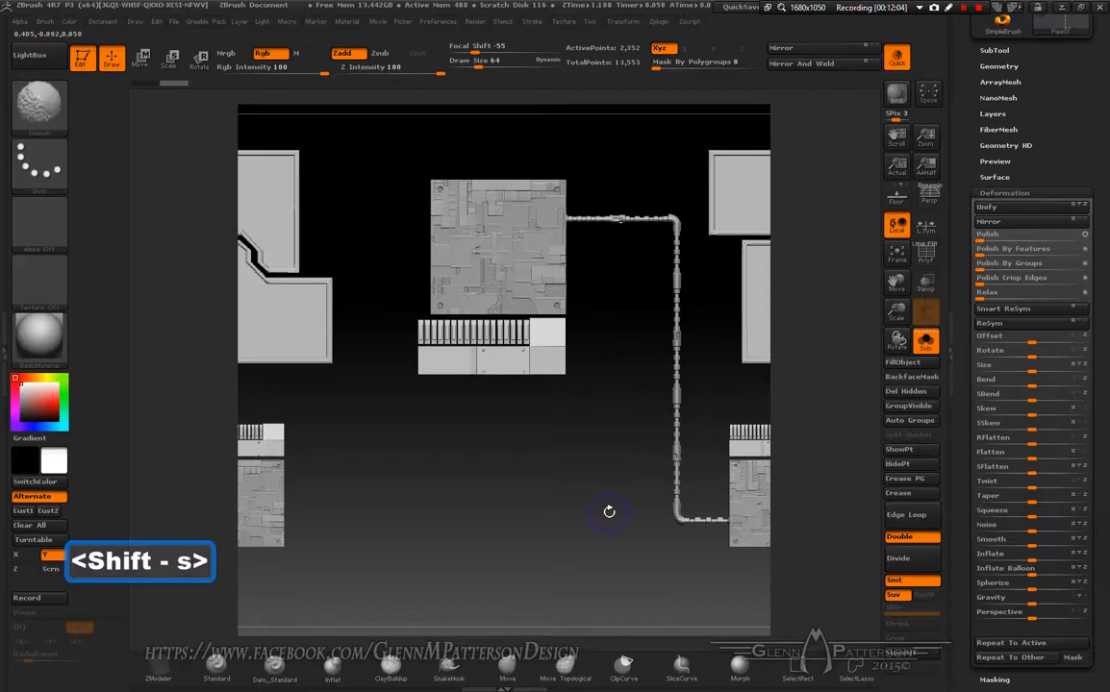
Rotate Pipe01 to link the lower-left plate with the underside of Piano Keys, adjust its Z Offset, and snapshot it
left_click_drag(565, 502, 450, 376)
mouse_move(646, 522)
left_mouse_down("shift")
mouse_move(594, 516)
mouse_move(711, 294)
left_mouse_up("shift")
left_click_drag(502, 513, 536, 389)
left_click_drag(643, 555, 578, 534)
left_click_drag(810, 255, 775, 301, "alt")
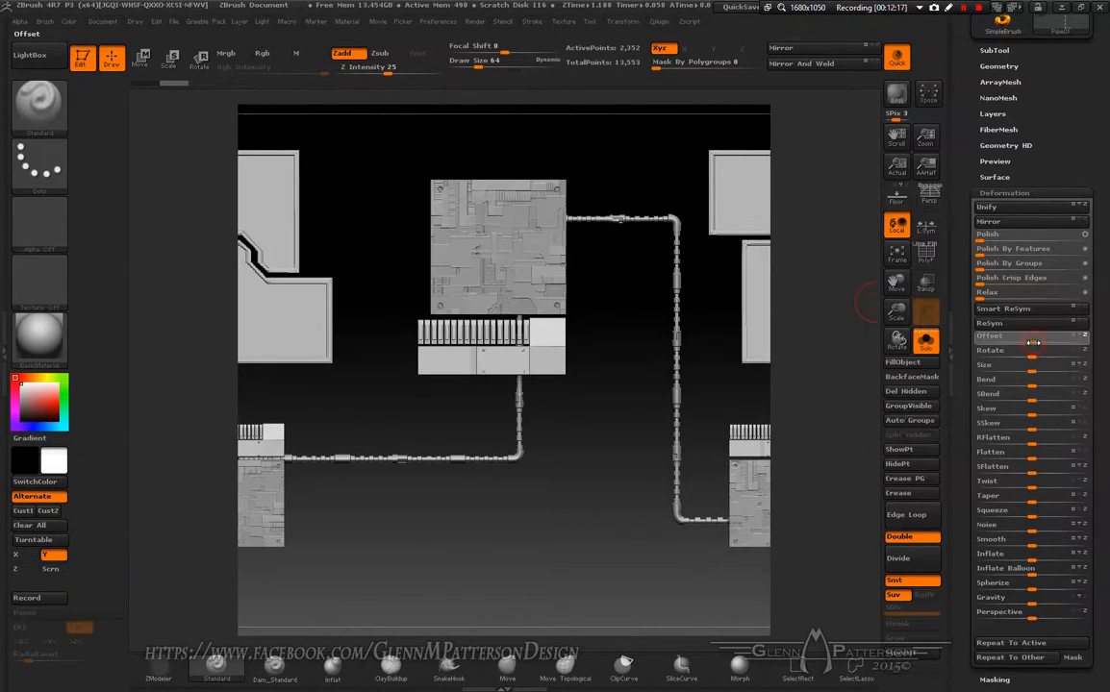
left_click_drag(1032, 344, 1030, 344)
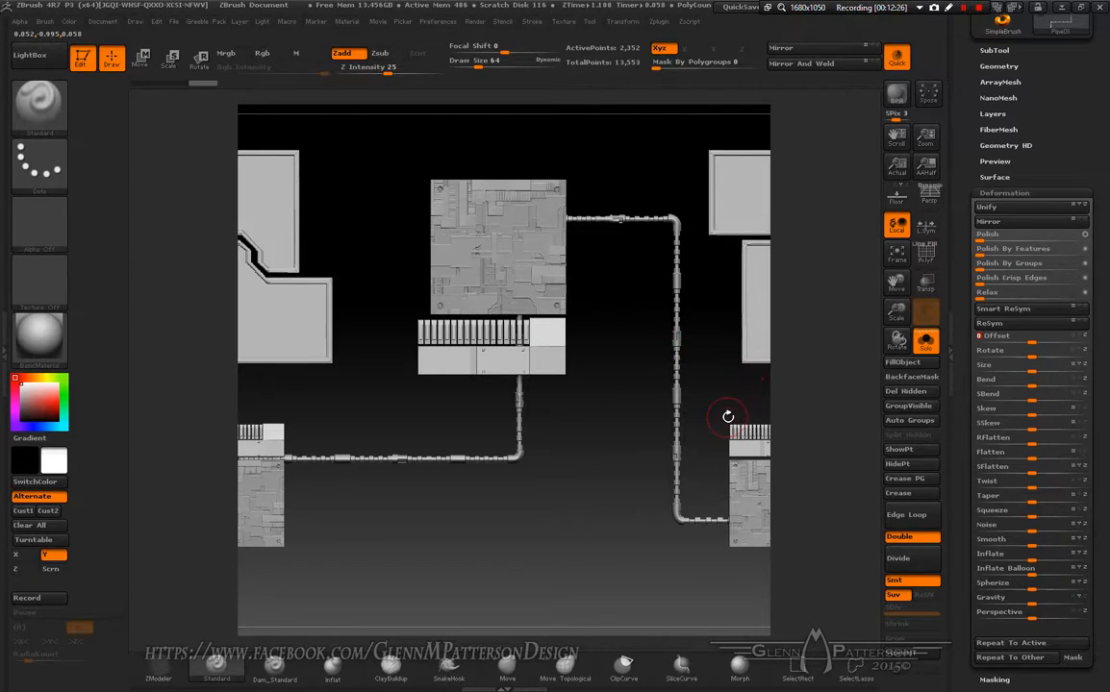
key("shift+s")
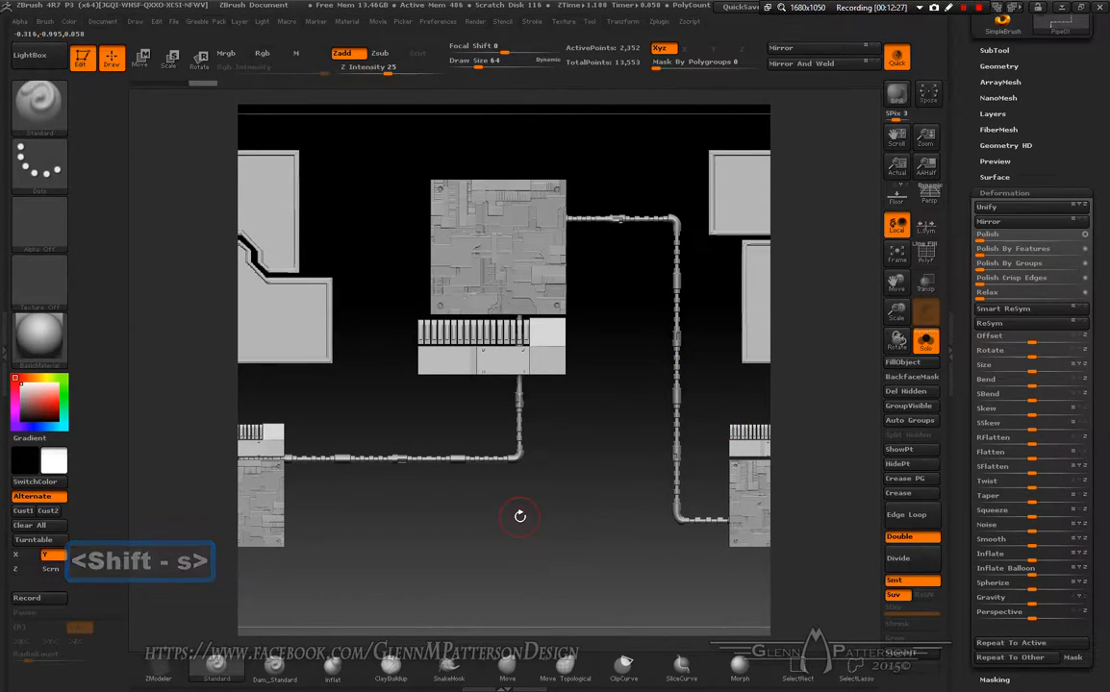
Switch to the 3 Pipes subtool, connect the upper-left panel to the central plate, adjust its Z Offset, and snapshot it
key("n")
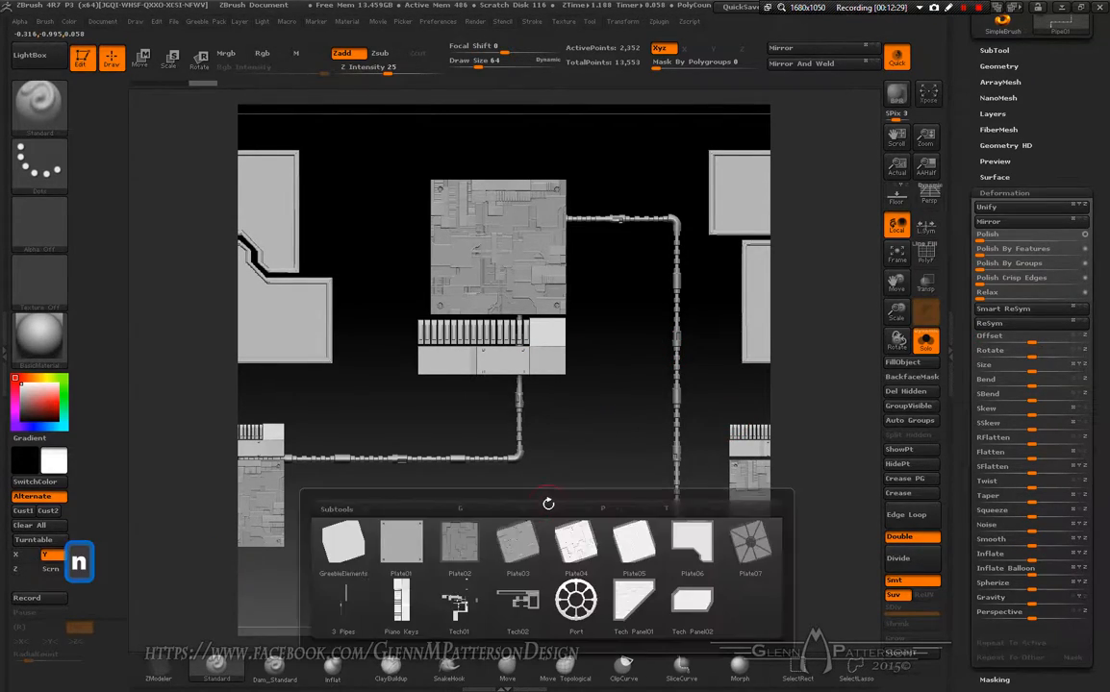
left_click(343, 604)
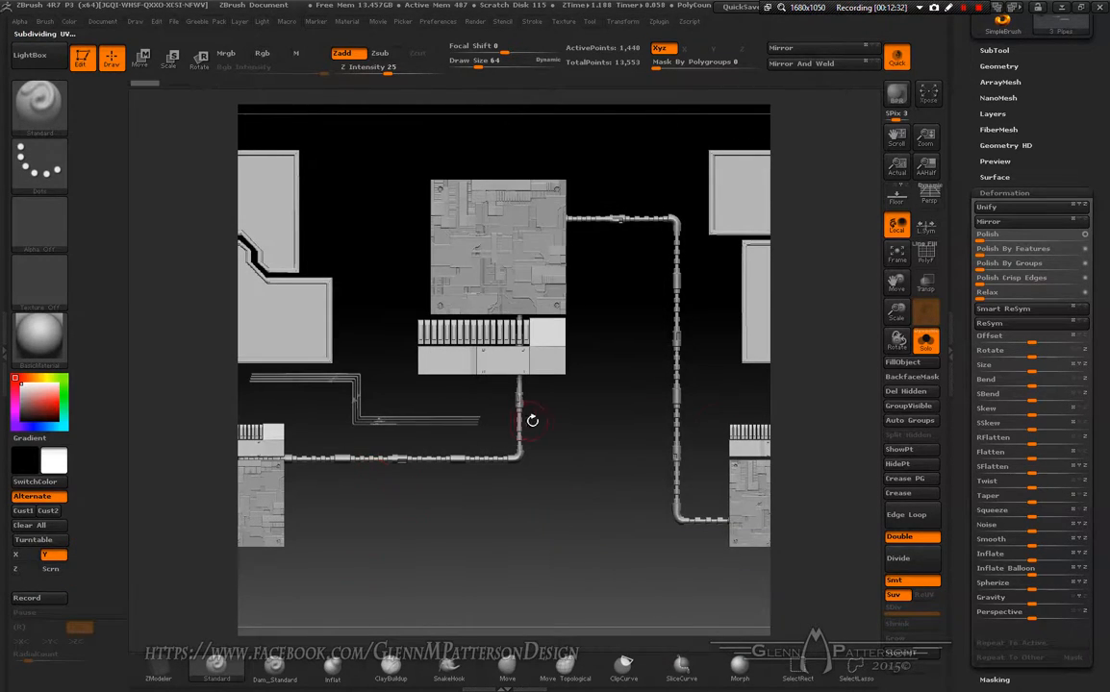
mouse_move(896, 282)
left_mouse_down()
mouse_move(896, 259)
mouse_move(896, 281)
left_mouse_up()
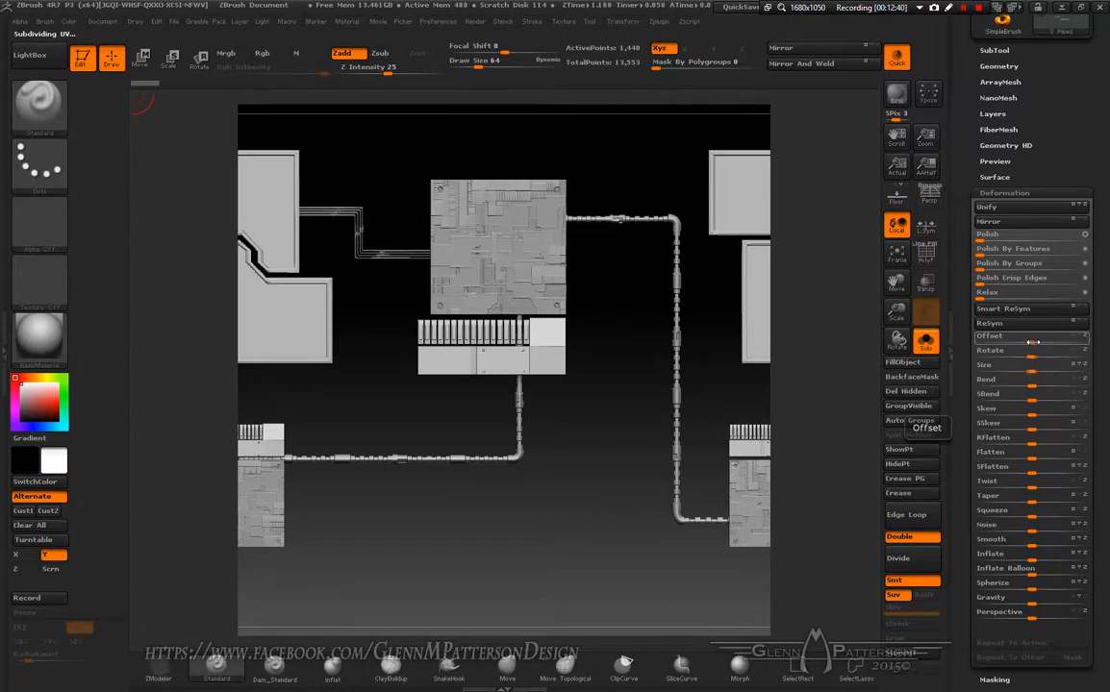
mouse_move(1029, 342)
left_mouse_down()
mouse_move(1042, 342)
mouse_move(1032, 348)
left_mouse_up()
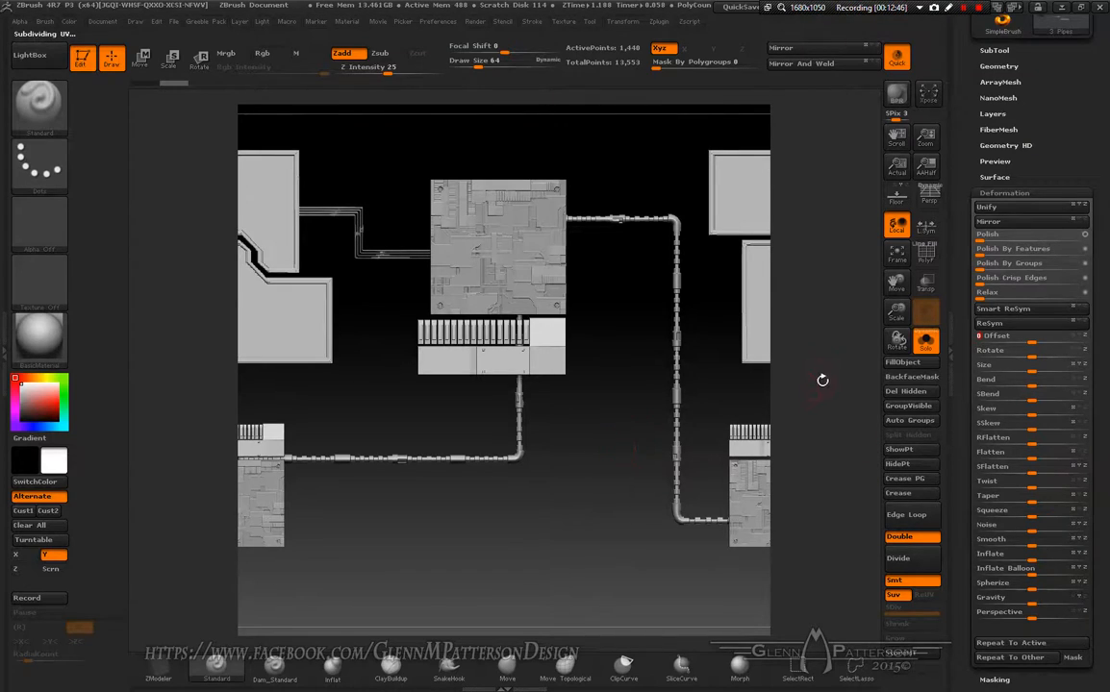
key("shift+s")
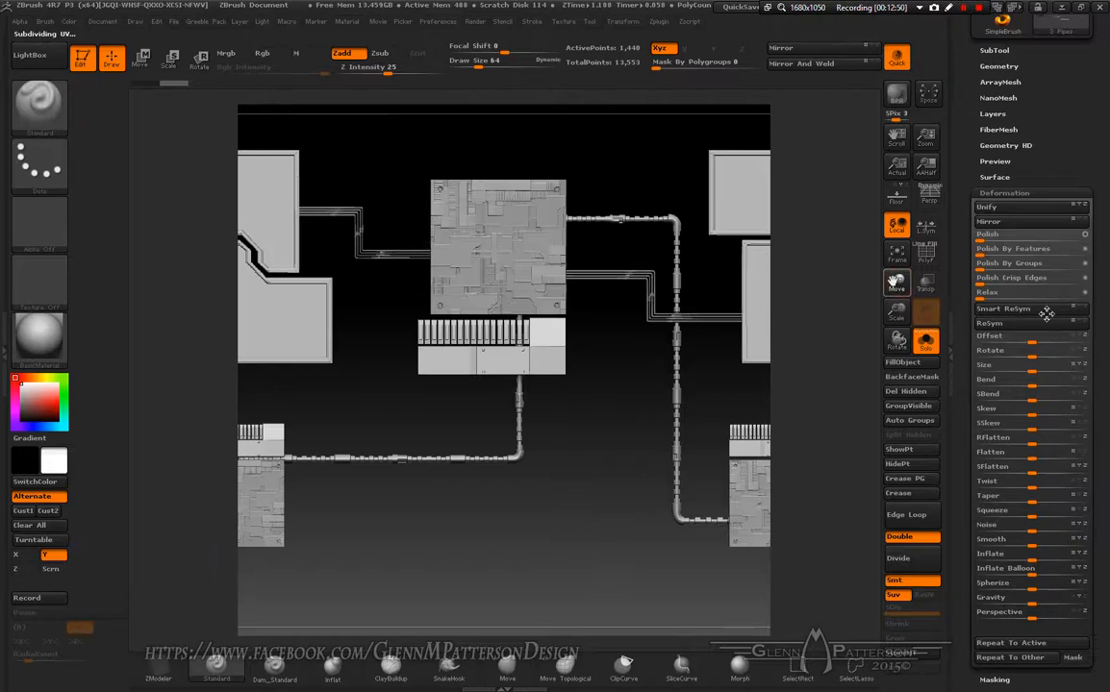
Enlarge 3 Pipes, route it from the underside of the central Piano Keys to the lower-right plate, and adjust its Z Offset
left_click_drag(1043, 313, 1010, 360)
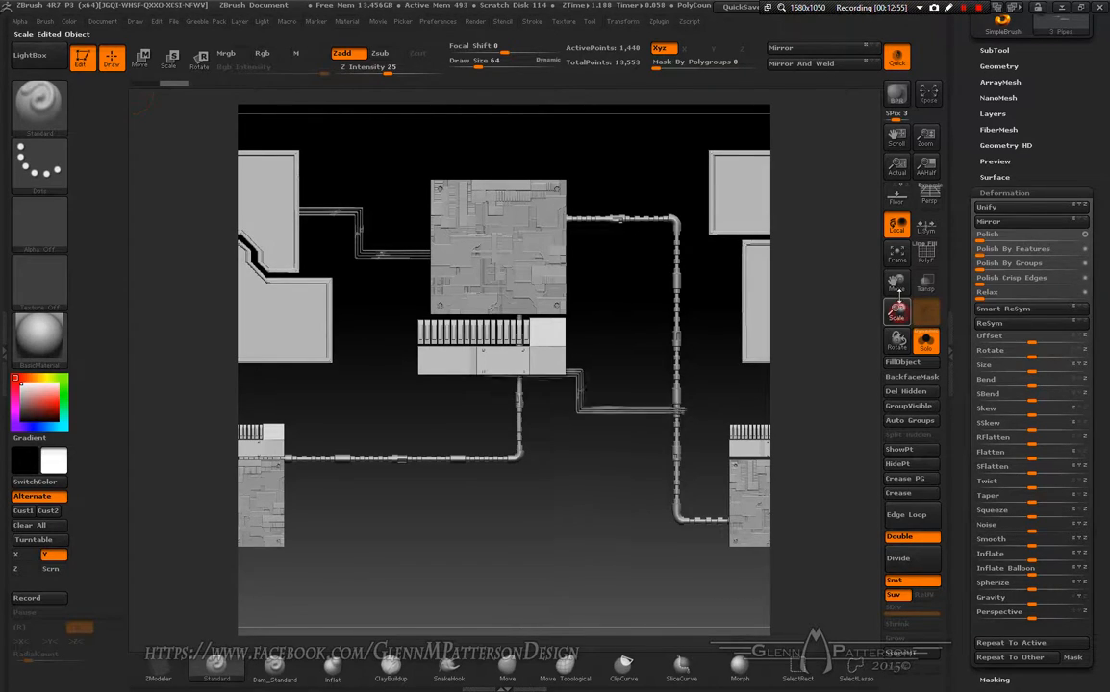
left_click_drag(890, 283, 871, 288)
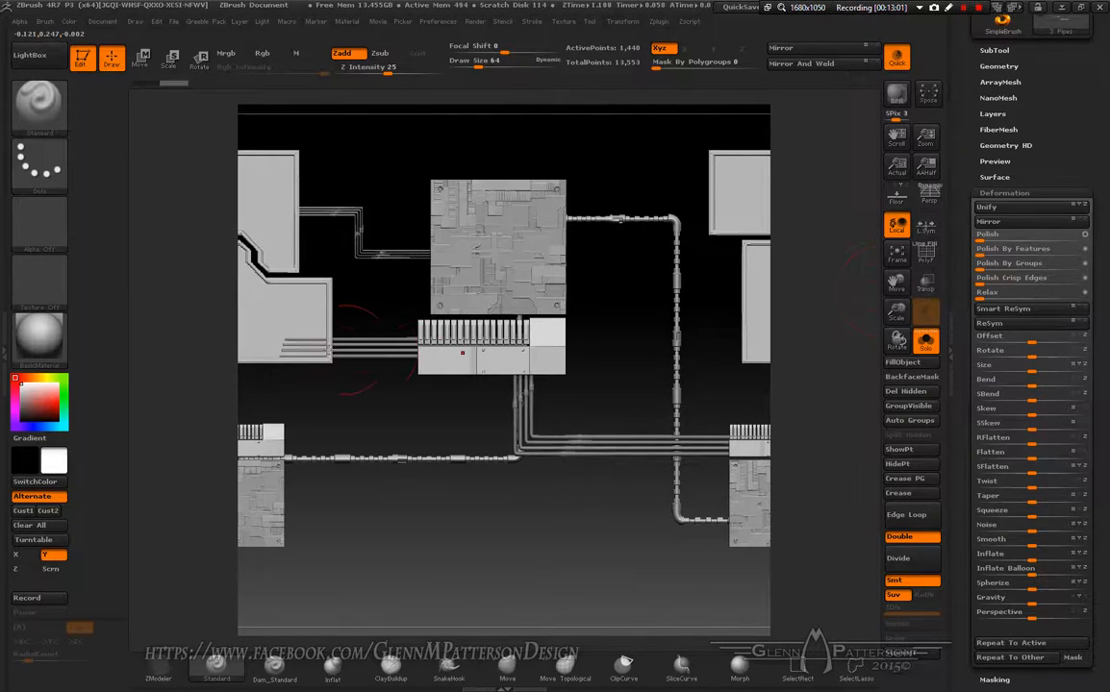
left_click_drag(1030, 342, 1035, 340)
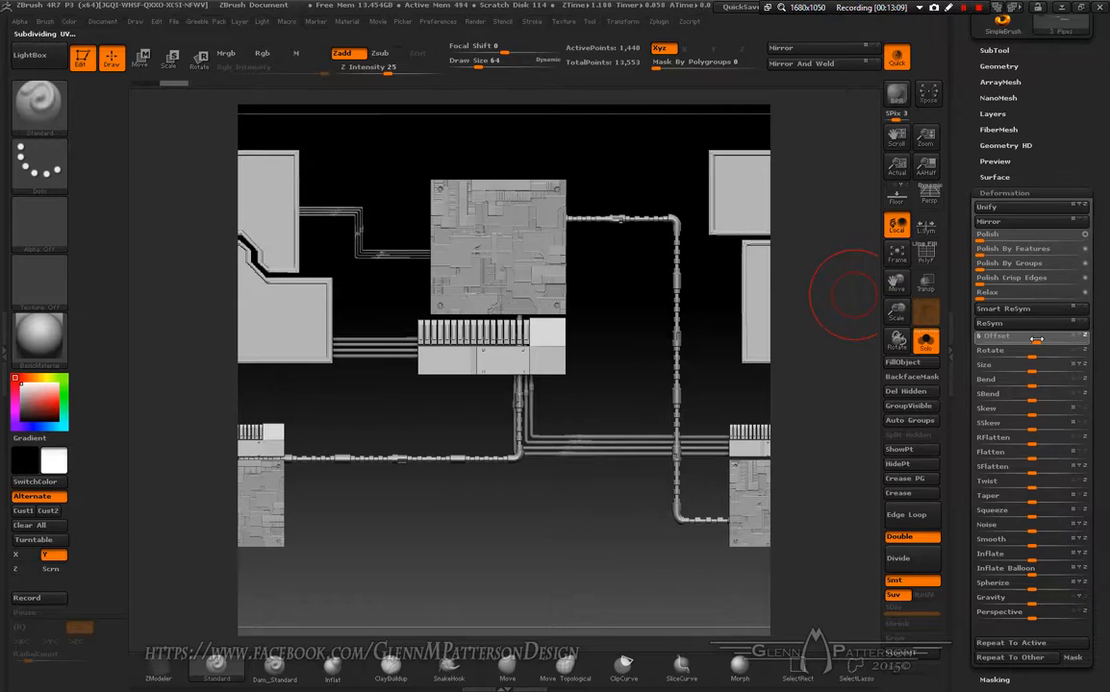
left_click_drag(1039, 339, 1040, 339)
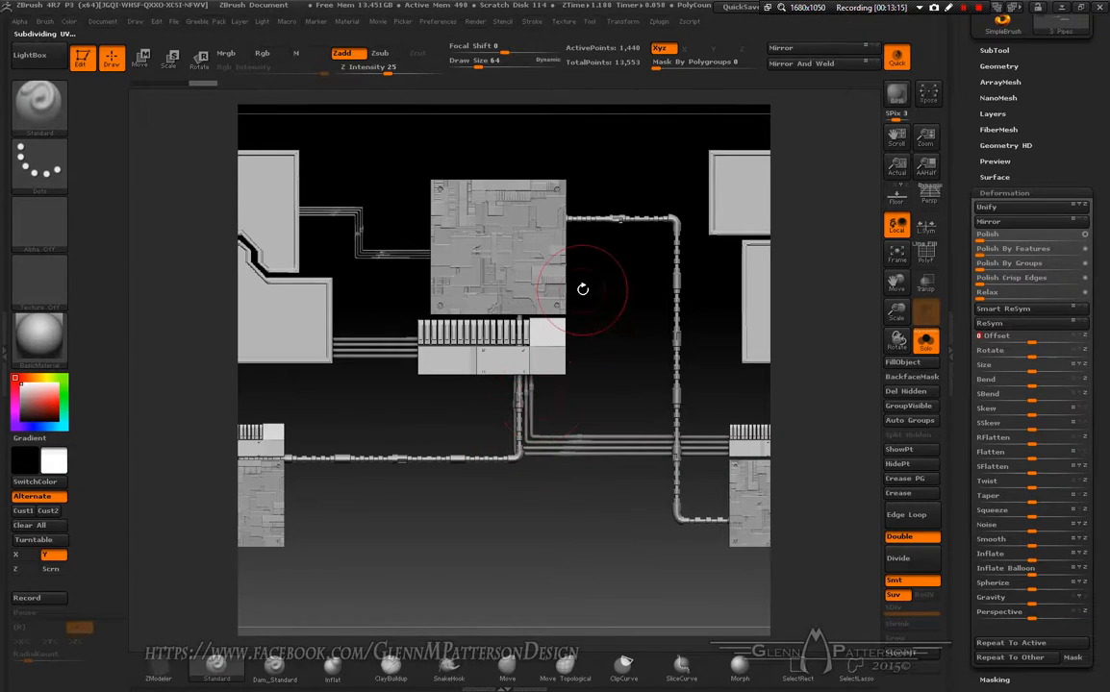
Leave Edit mode and wrap the canvas vertically so the empty band lies between the lower plates and the central plate
left_click(84, 60)
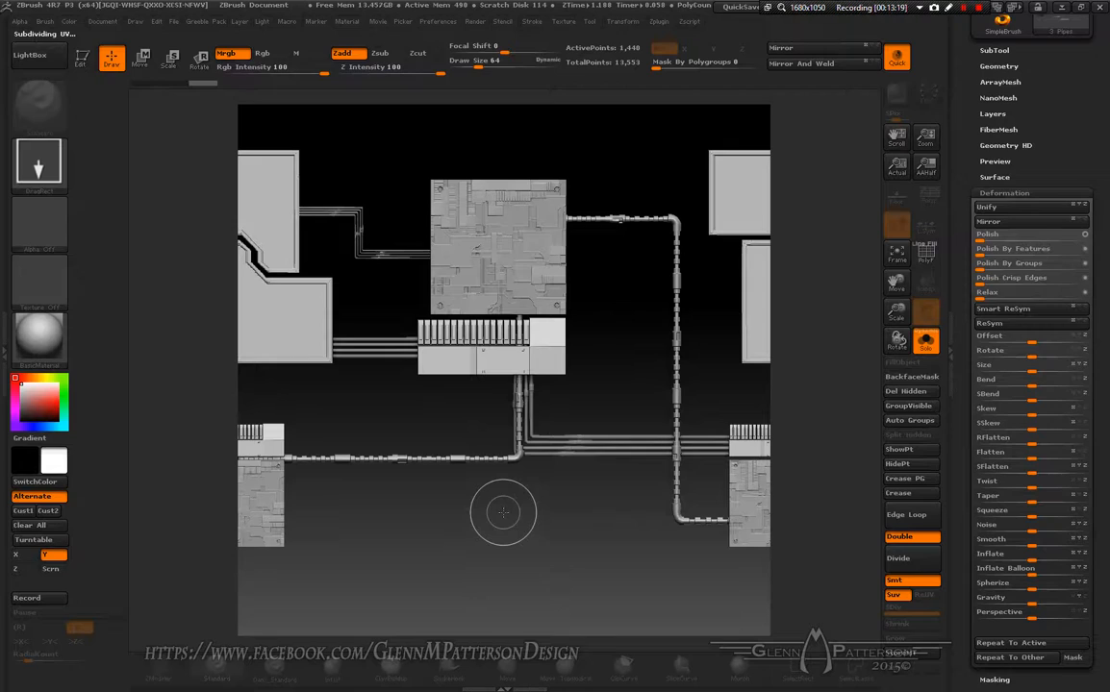
key("grave")
left_click_drag(575, 398, 553, 630)
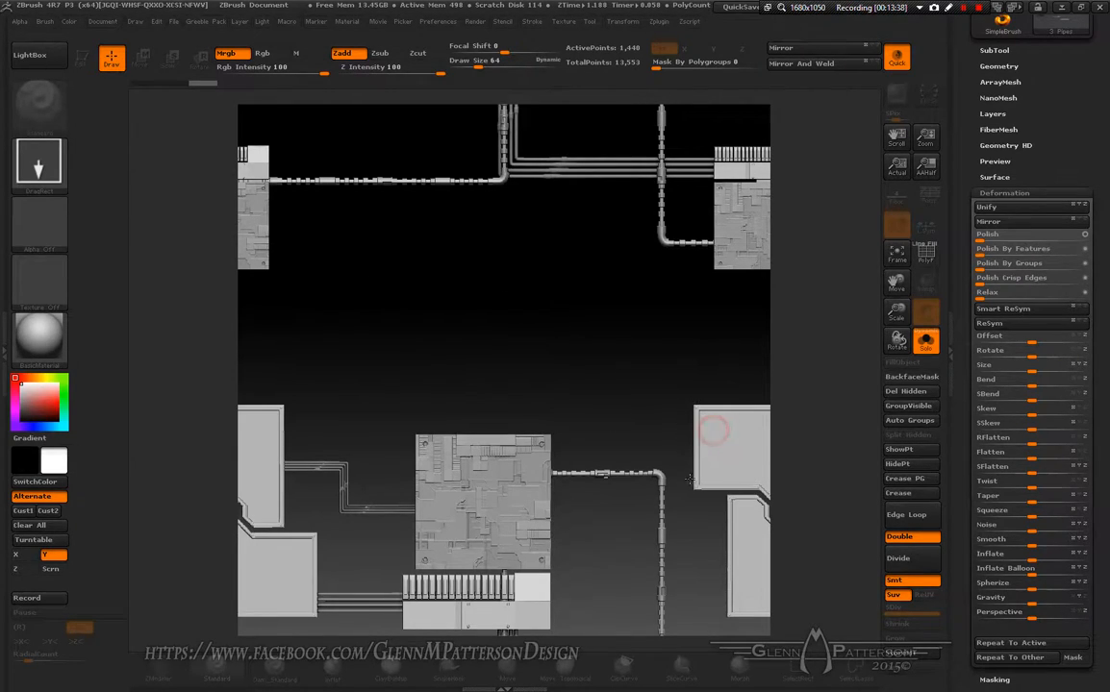
Draw a new live 3 Pipes object on the canvas, make it editable in the empty middle area, and switch to the Tech Panel01 subtool
left_click_drag(698, 582, 704, 611)
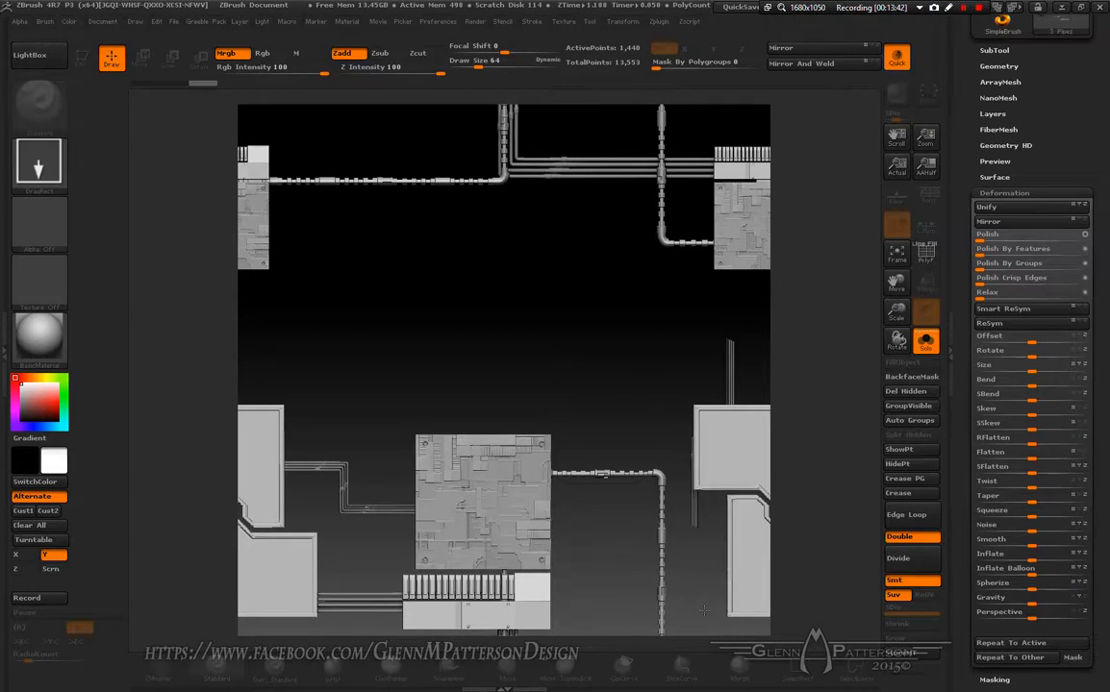
key("shift")
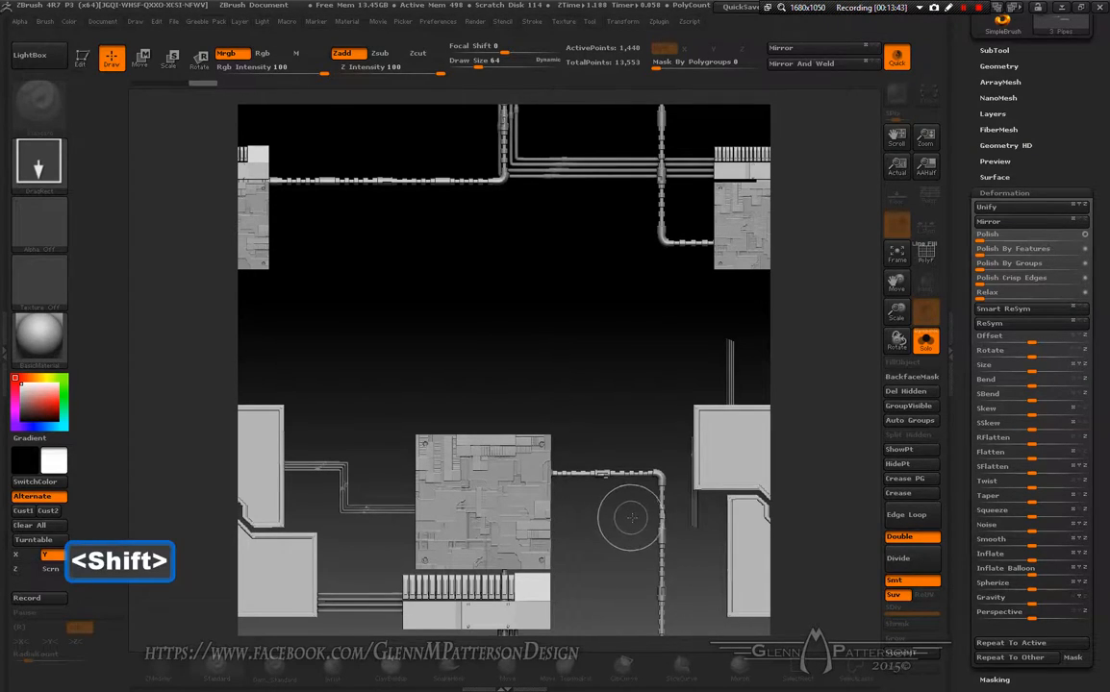
left_click(82, 64)
left_click_drag(896, 283, 791, 229)
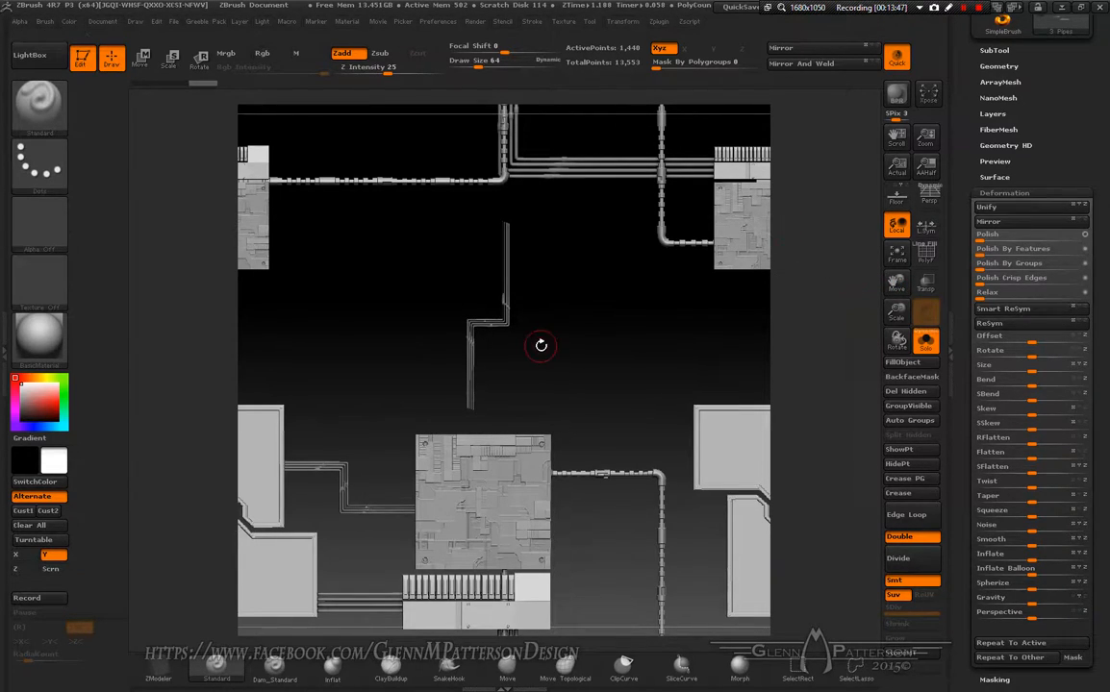
key("n")
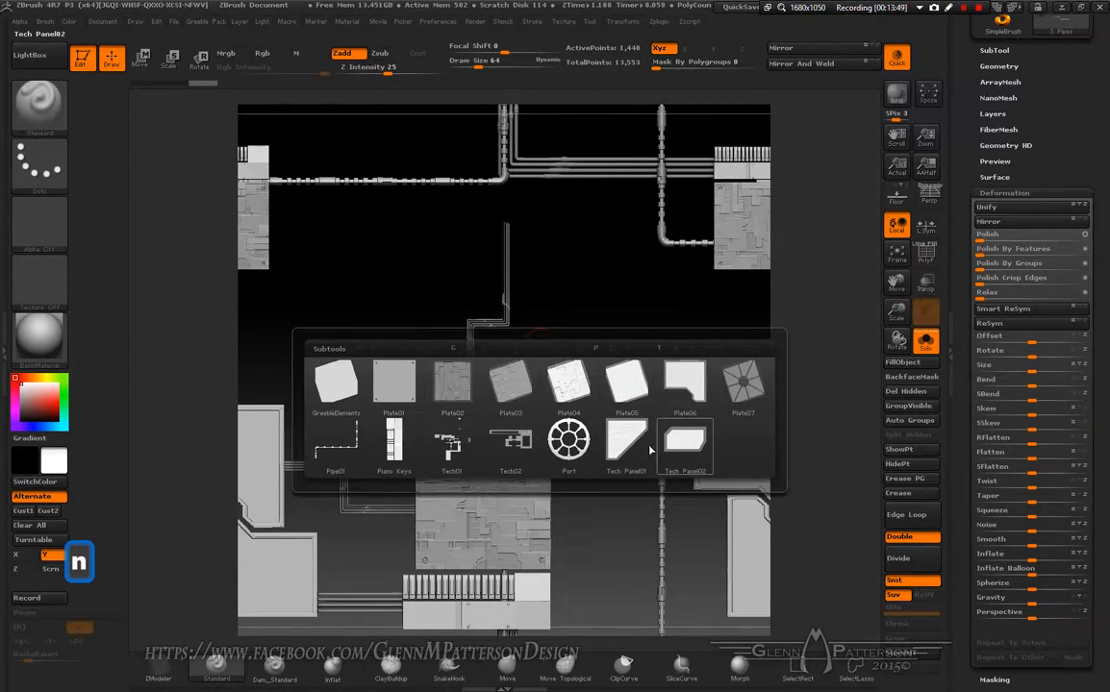
mouse_move(625, 450)
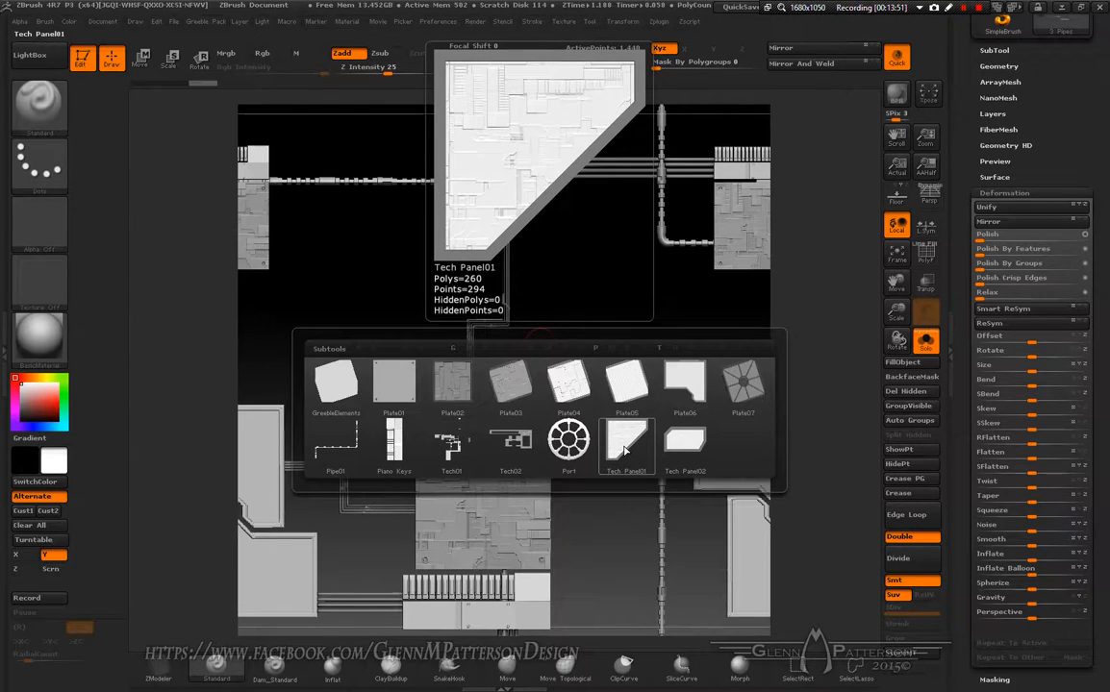
left_click(625, 449)
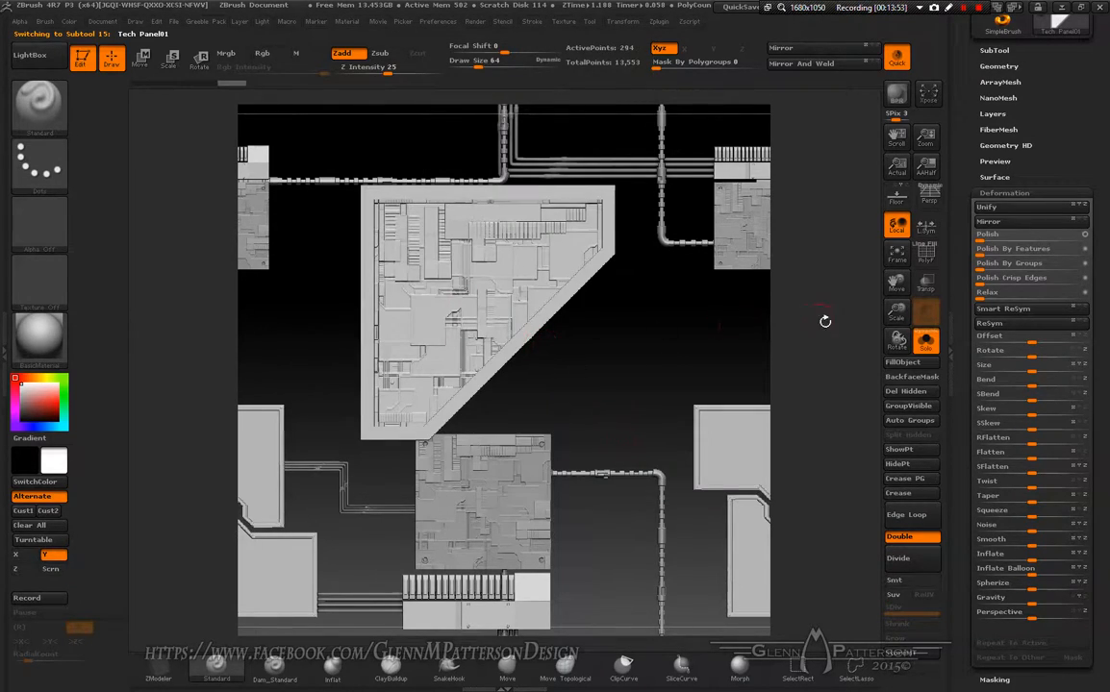
Shrink Tech Panel01 to the central plate's width and rotate it so its slanted edge faces the upper left
left_click_drag(895, 311, 884, 280)
left_click_drag(587, 383, 547, 304)
left_click_drag(644, 343, 622, 357)
mouse_move(611, 298)
left_mouse_down()
mouse_move(525, 369)
mouse_move(503, 328)
left_mouse_up()
left_click_drag(670, 361, 632, 375)
Position Tech Panel01 directly above the central plate, adjust its depth with a Z Offset deformation, and snapshot it
mouse_move(896, 282)
left_mouse_down()
mouse_move(896, 328)
mouse_move(896, 281)
mouse_move(896, 298)
left_mouse_up()
left_click(1078, 340)
mouse_move(1030, 342)
left_mouse_down()
mouse_move(1016, 344)
mouse_move(1074, 363)
mouse_move(1023, 362)
left_mouse_up()
left_click_drag(892, 292, 896, 279)
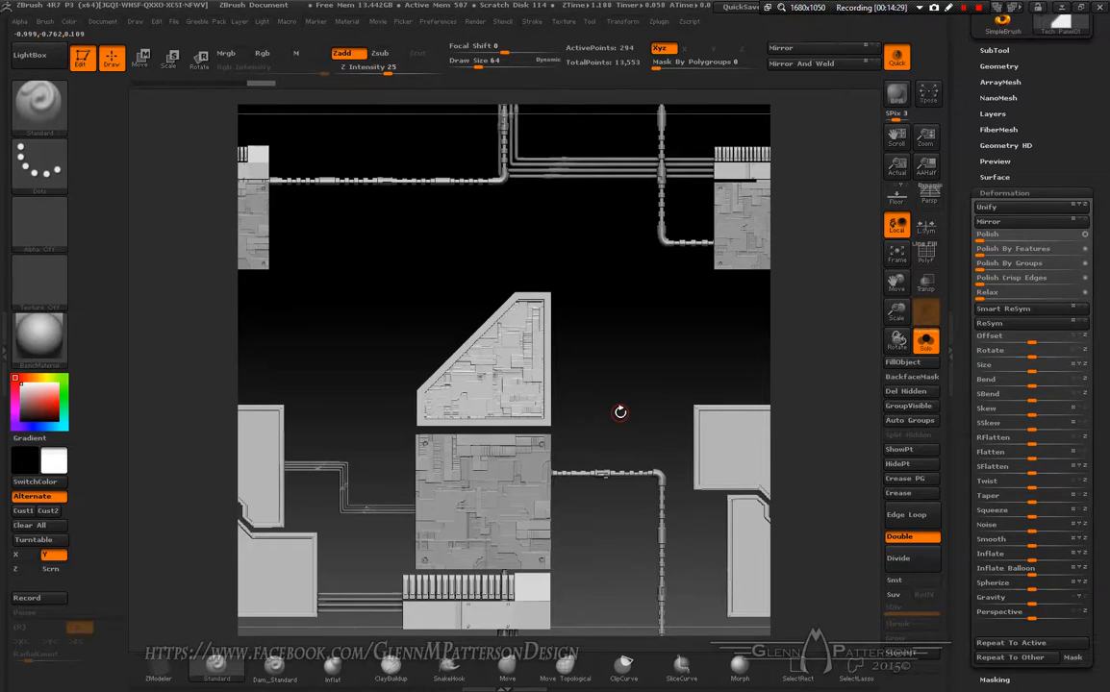
key("shift+s")
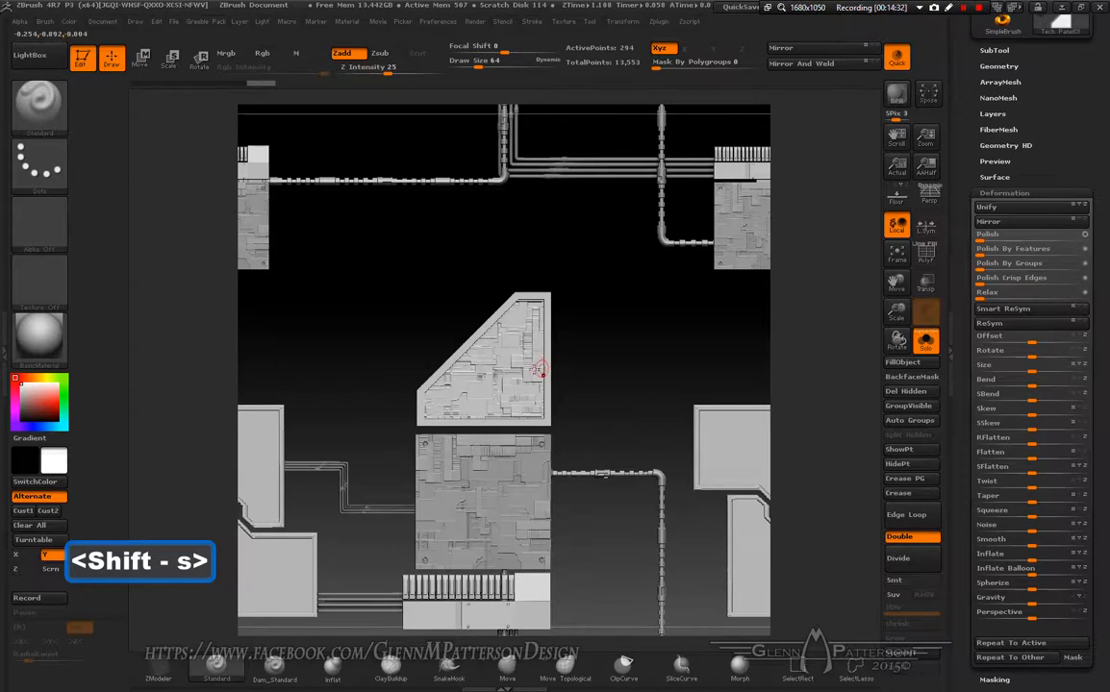
Switch to Pipe01, run it from the upper-left plate down to Tech Panel01's slanted edge, adjust its Z Offset, and snapshot it
key("n")
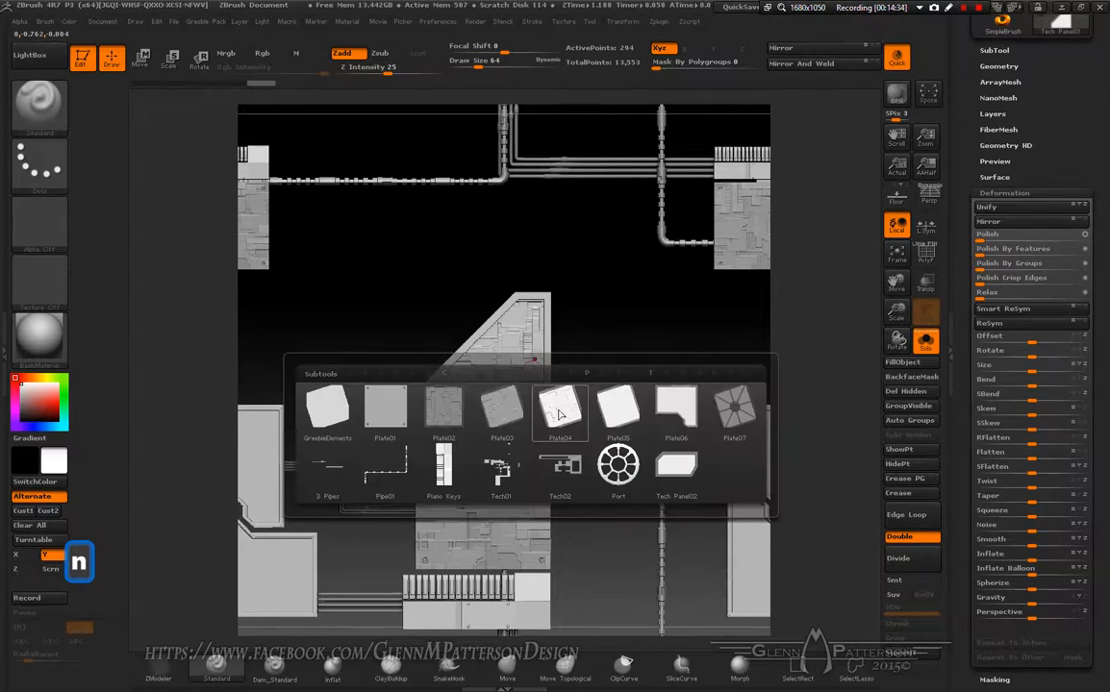
left_click(399, 468)
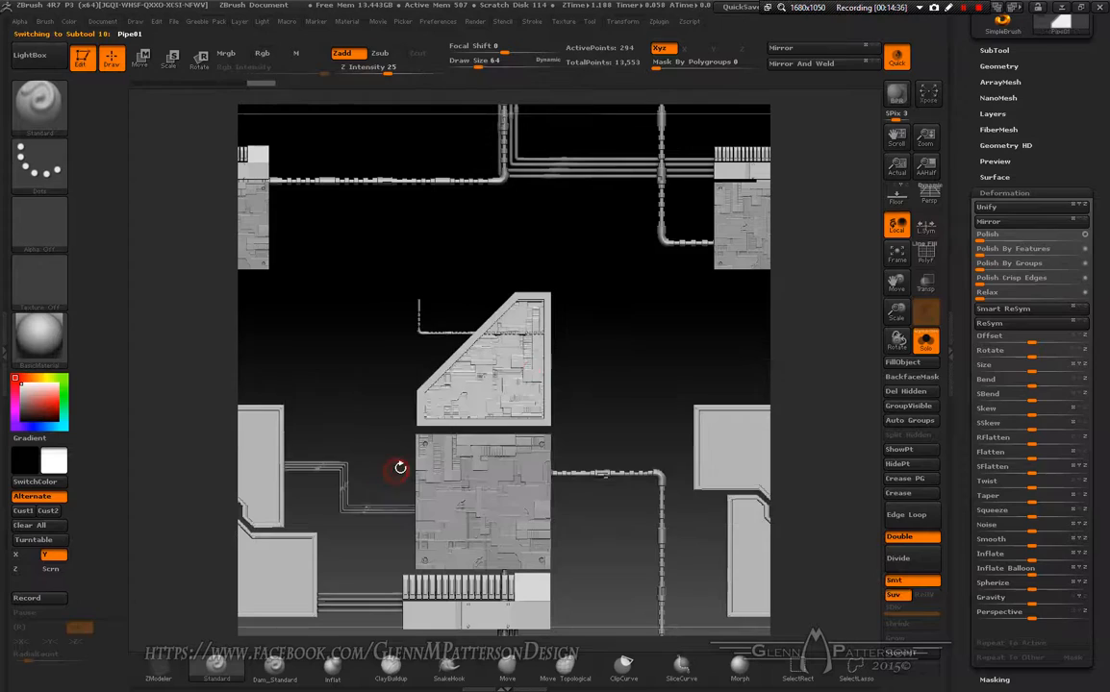
left_click_drag(889, 314, 892, 343)
left_click_drag(894, 288, 840, 253)
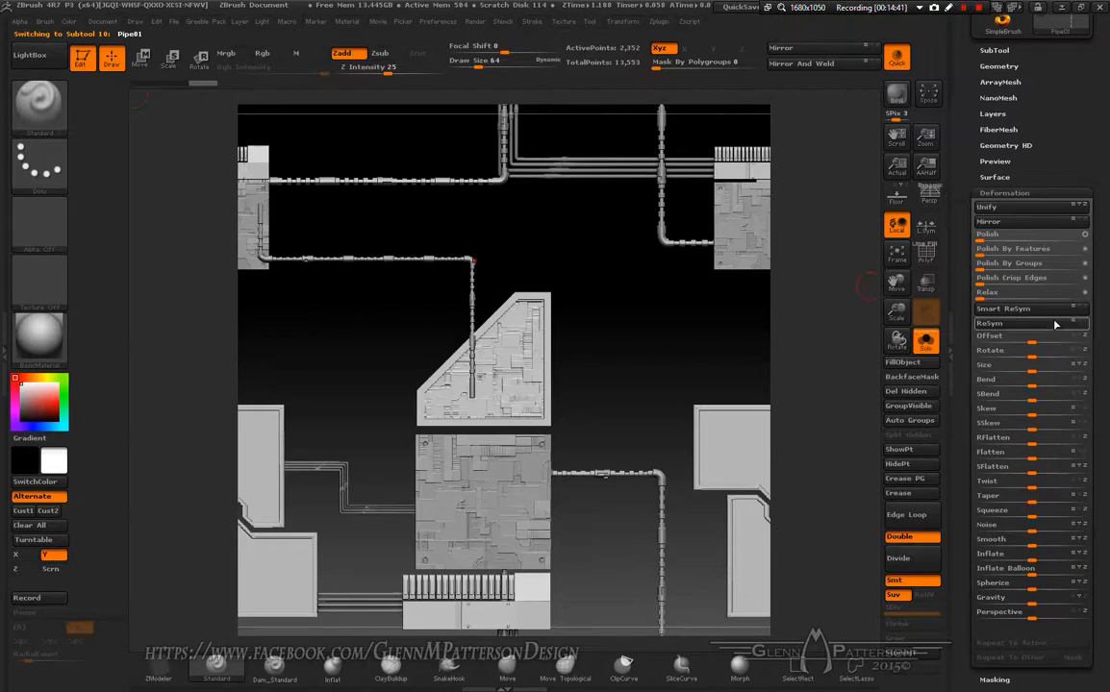
left_click_drag(1029, 341, 1017, 342)
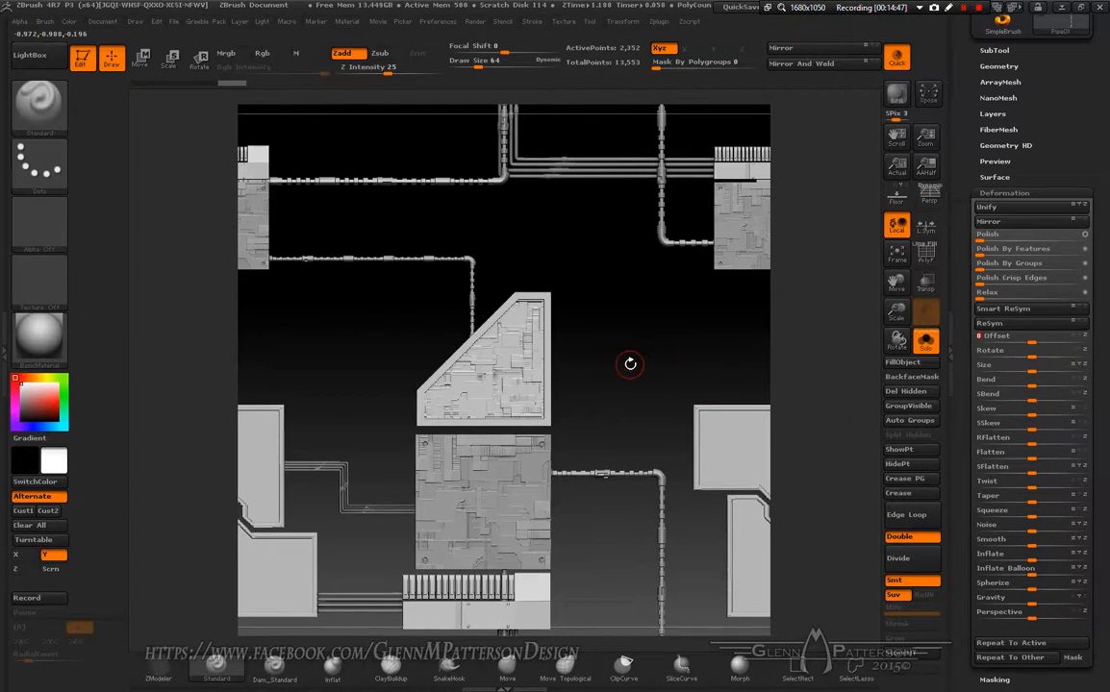
key("shift+s")
Switch to the 3 Pipes subtool and turn it so it runs outward from Tech Panel01's right edge
key("n")
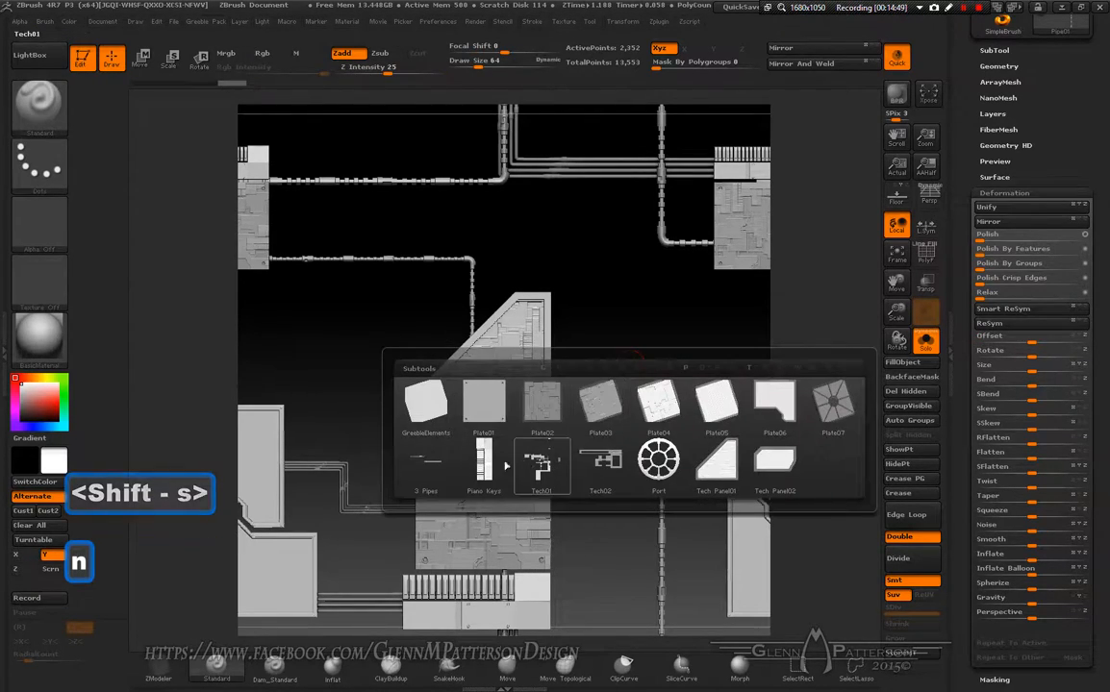
left_click(423, 463)
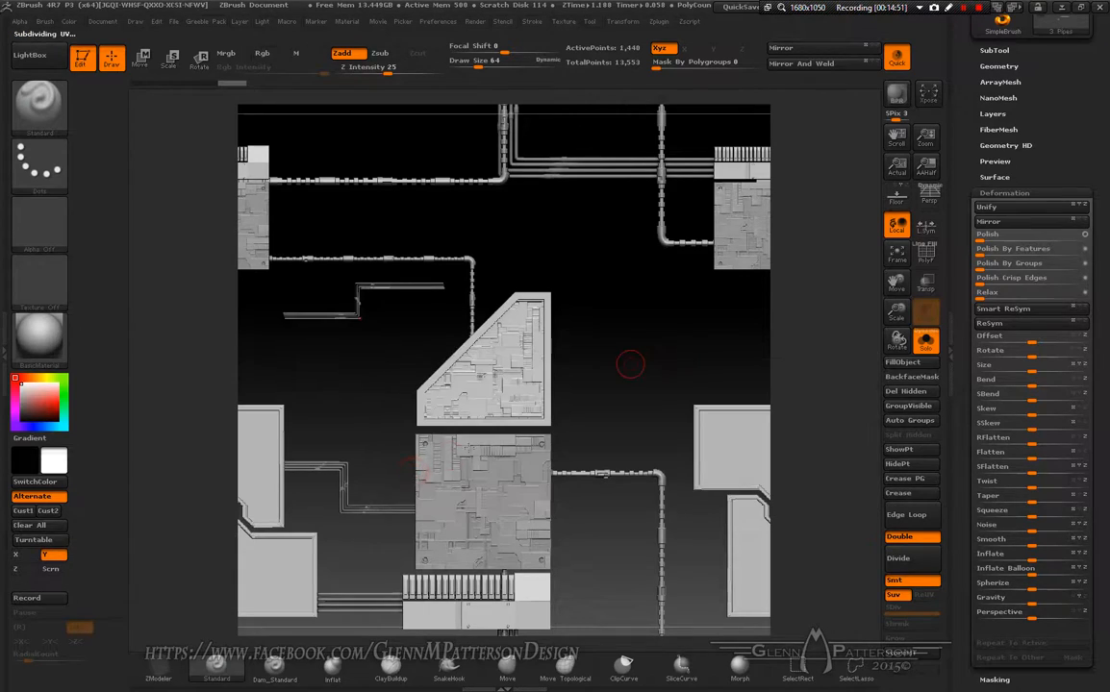
left_click_drag(895, 282, 1021, 299)
left_click_drag(674, 408, 666, 258)
left_click_drag(637, 402, 625, 317)
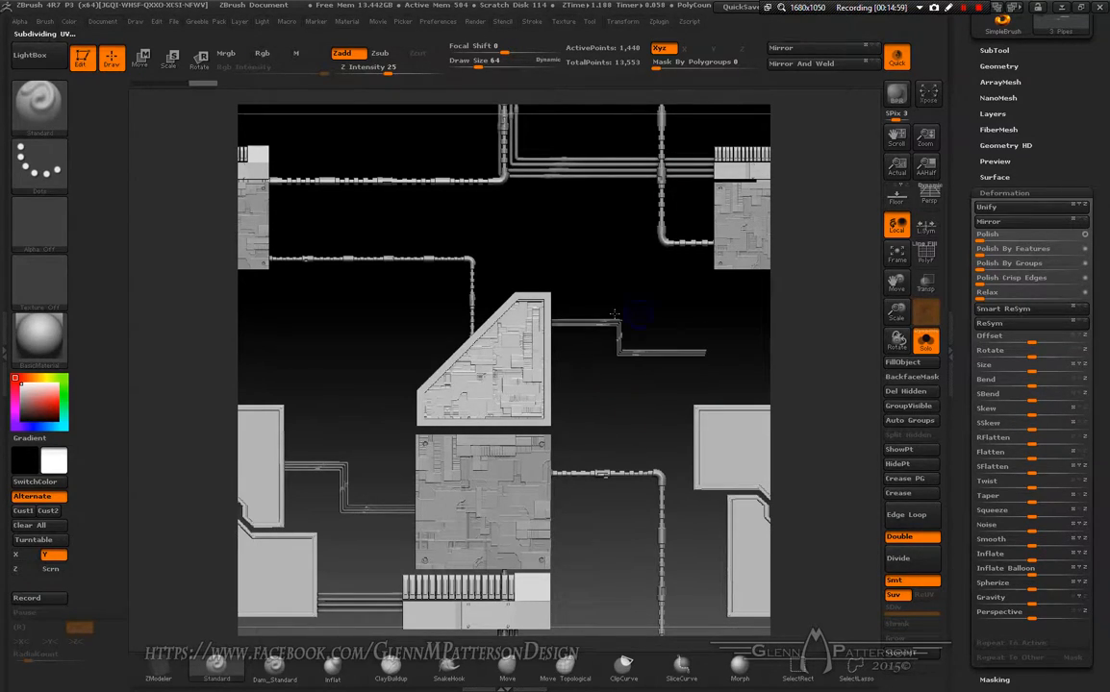
Enlarge 3 Pipes to link Tech Panel01 with the right-hand panel, adjust its Z Offset, and snapshot it
left_click_drag(895, 284, 898, 377)
left_click_drag(896, 284, 916, 293)
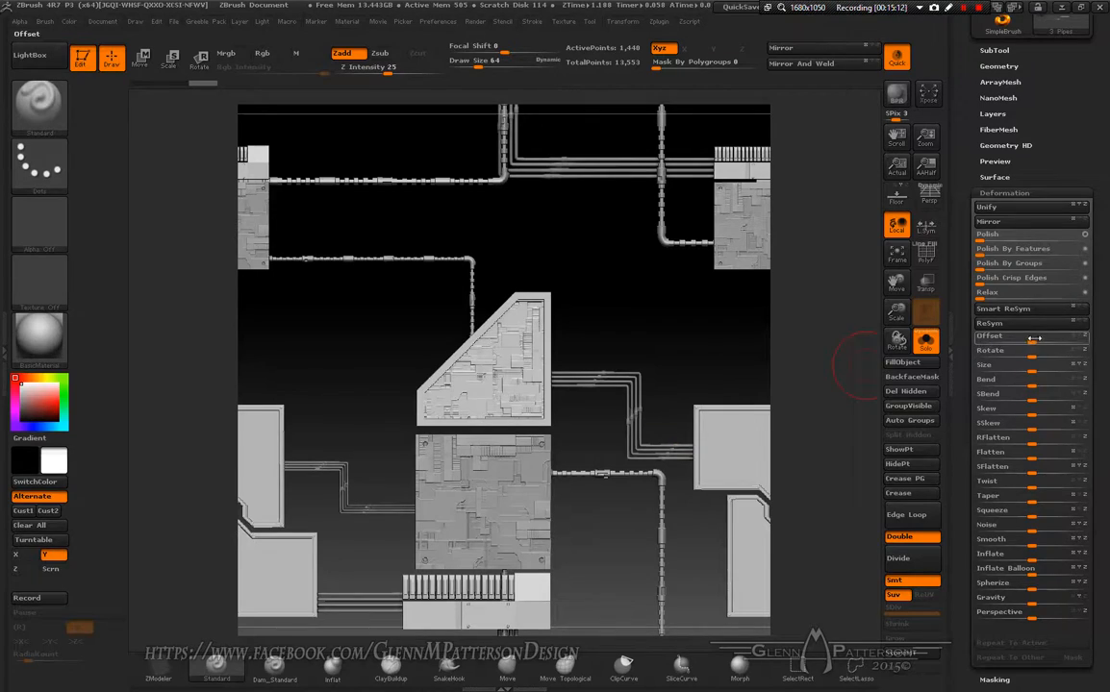
mouse_move(1032, 338)
left_mouse_down()
mouse_move(1060, 337)
mouse_move(1008, 338)
mouse_move(1027, 337)
left_mouse_up()
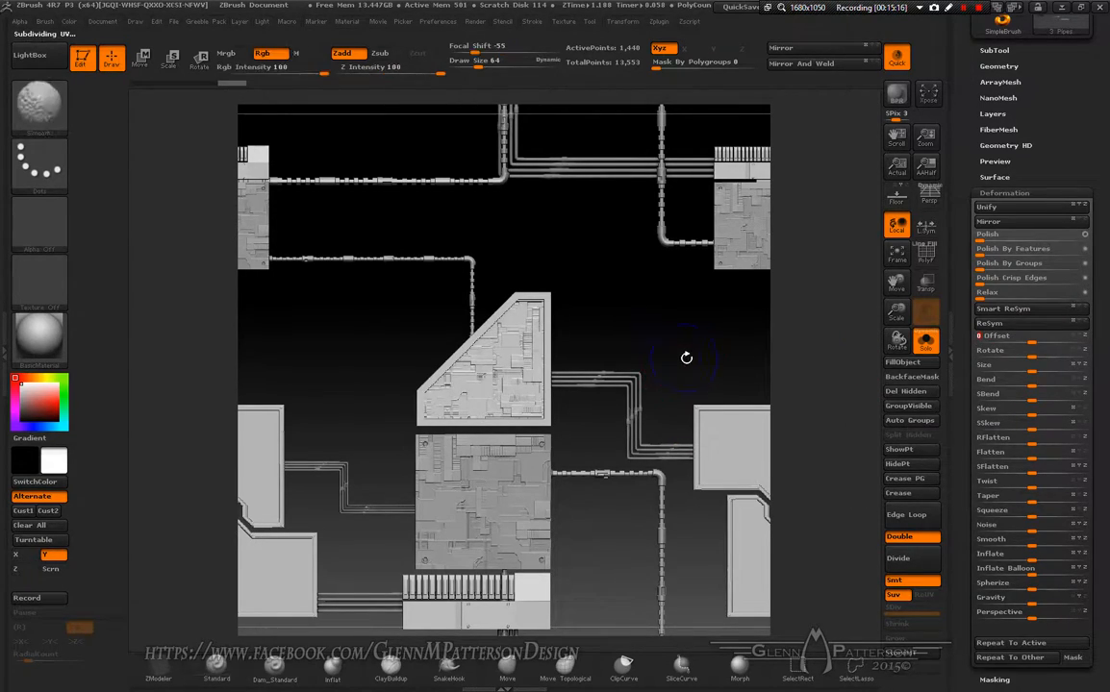
key("shift")
key("shift+s")
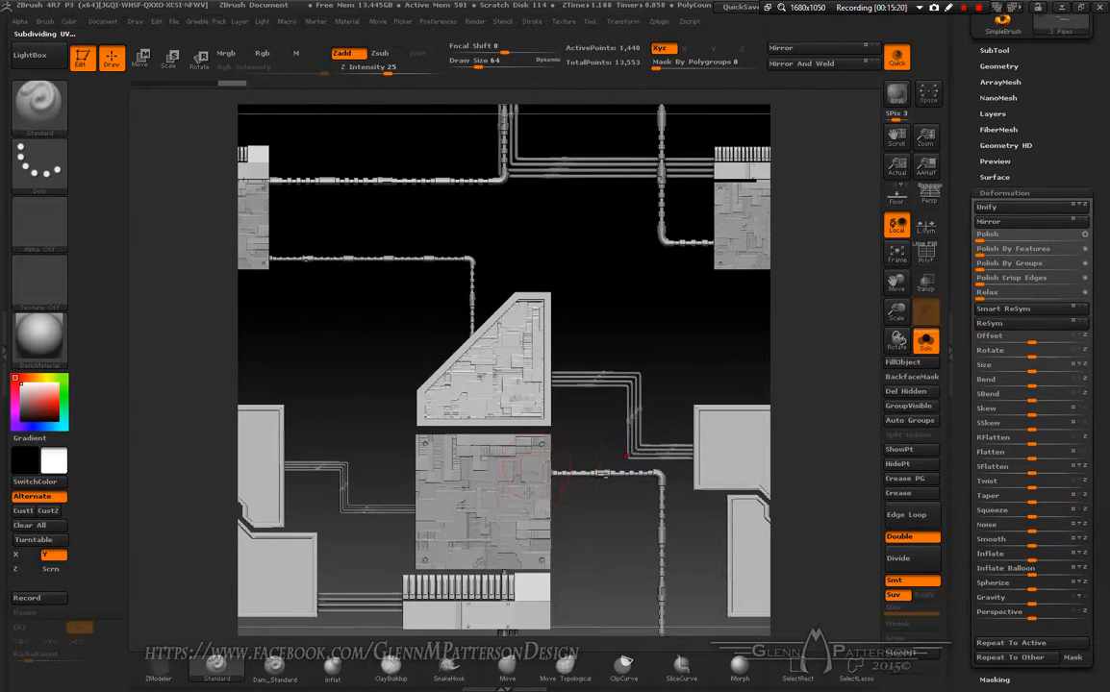
Shrink and rotate 3 Pipes to bridge the gap between Tech Panel01 and the central plate, lower its Z Offset, and snapshot it
left_click_drag(890, 317, 808, 251)
left_click_drag(895, 282, 804, 293)
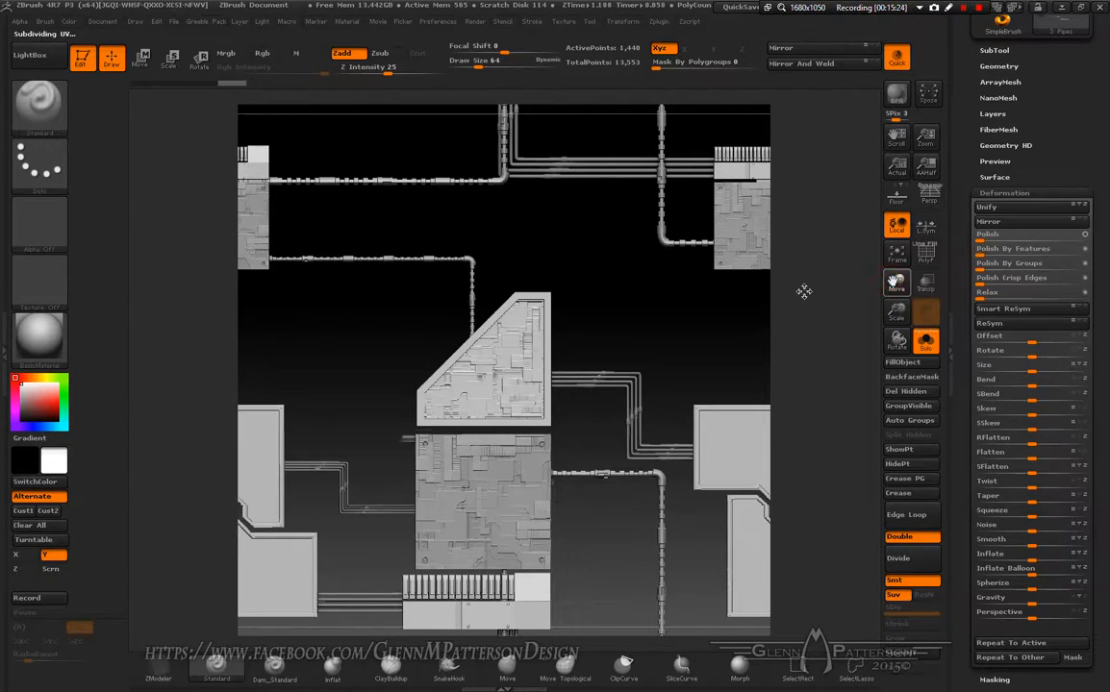
left_click_drag(593, 508, 506, 351)
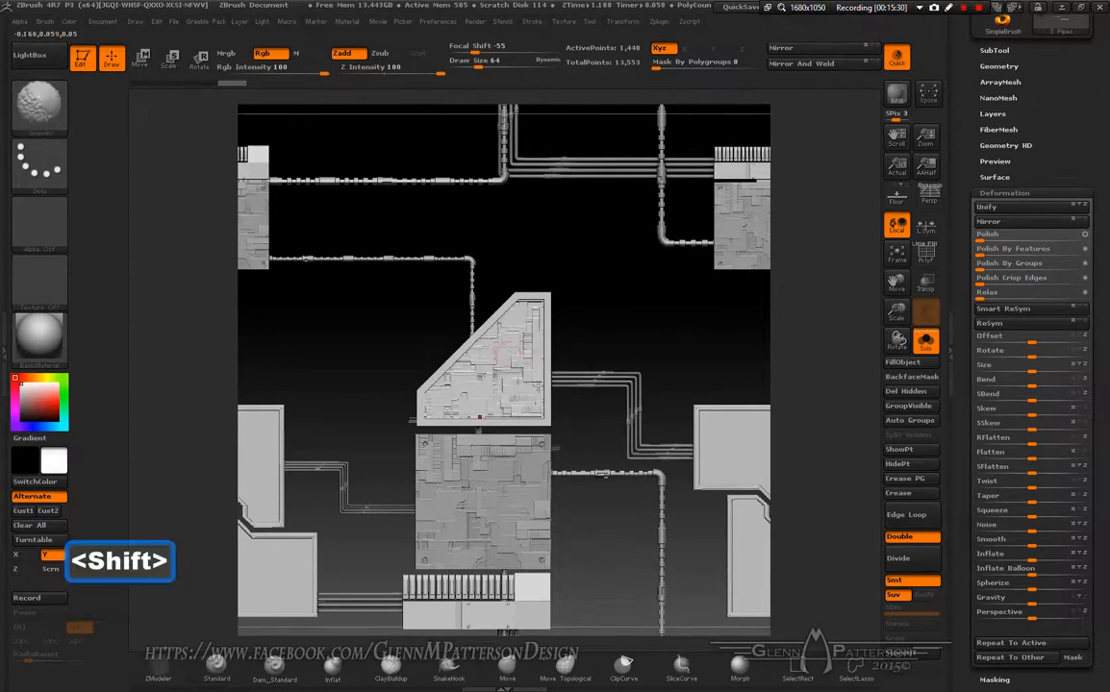
left_click_drag(611, 435, 546, 342)
left_click_drag(605, 574, 865, 370)
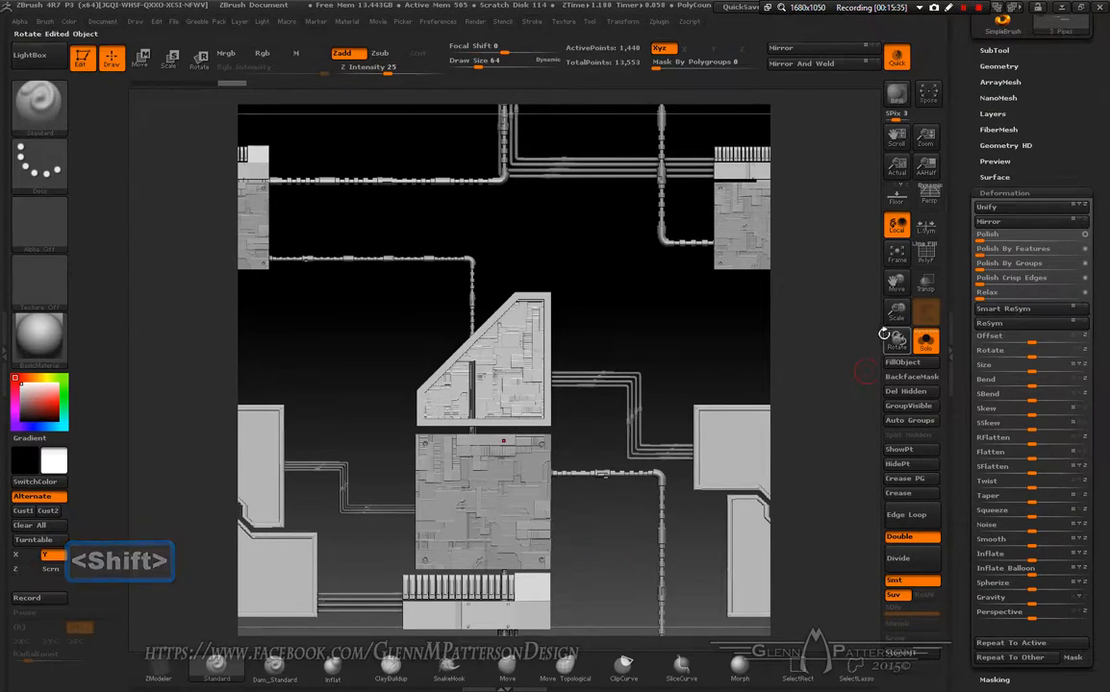
left_click_drag(1031, 342, 1031, 338)
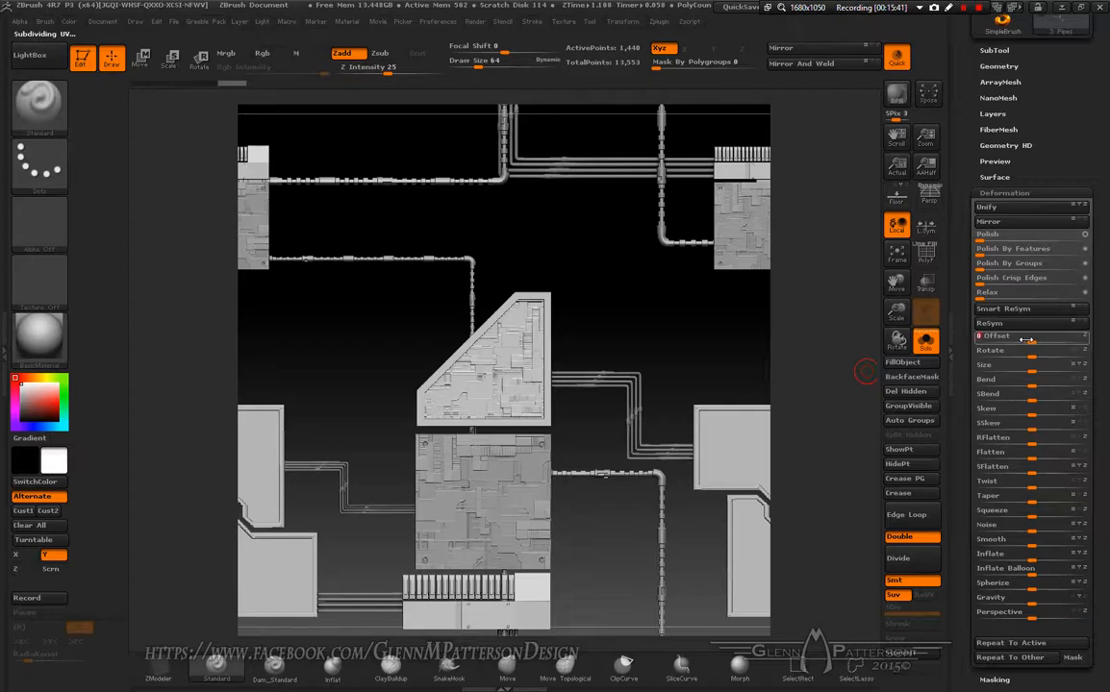
key("shift")
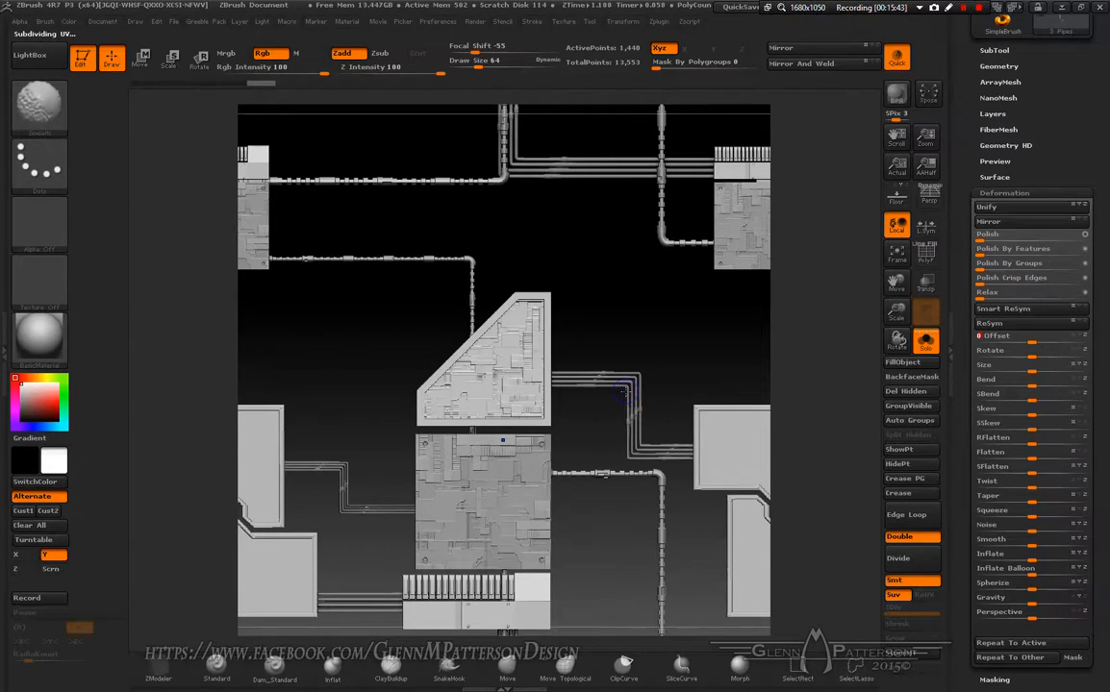
key("shift+s")
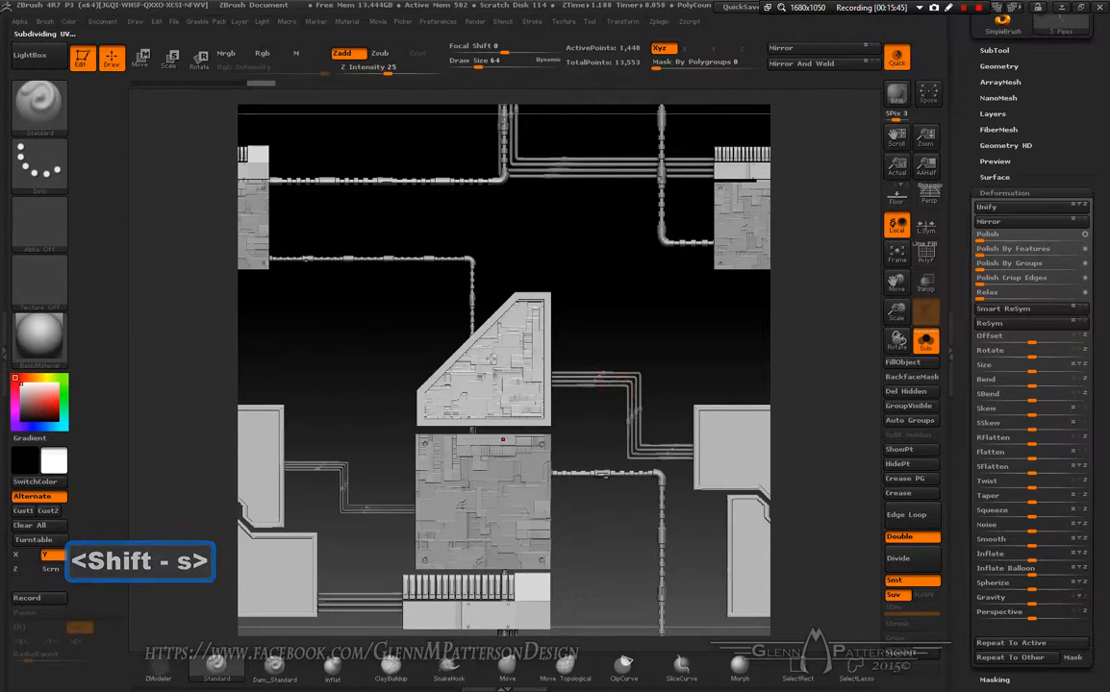
Leave Edit mode and wrap the canvas in several directions to check how the greeble composition tiles
key("t")
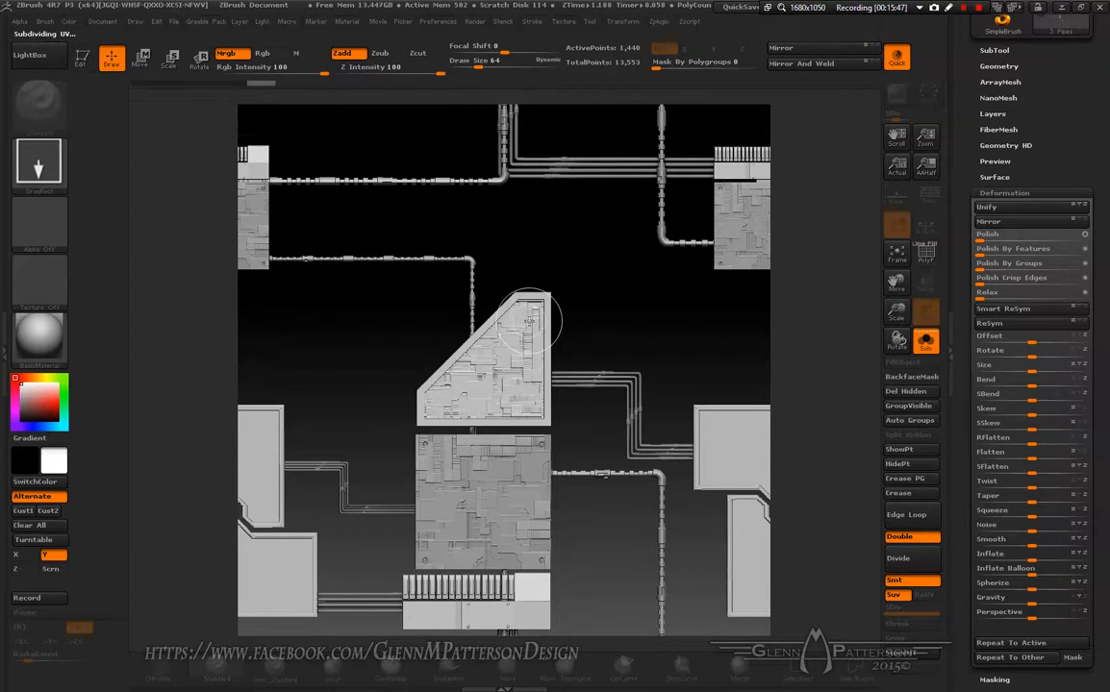
left_click_drag(599, 302, 484, 527)
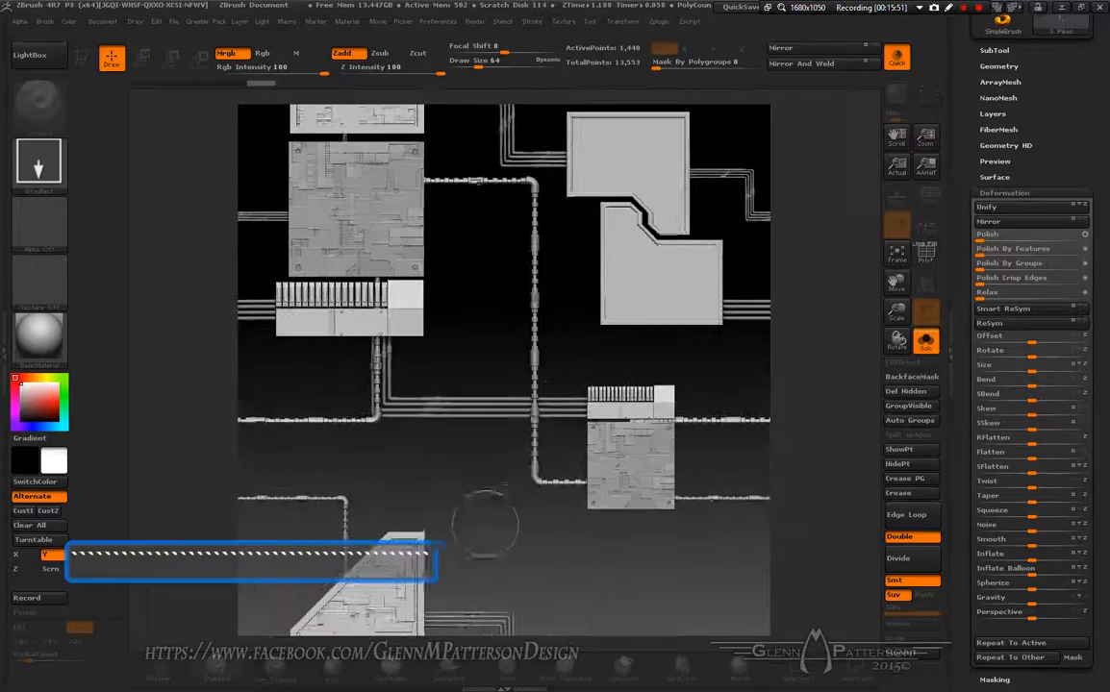
left_click_drag(670, 223, 480, 551)
mouse_move(375, 373)
left_mouse_down()
mouse_move(416, 412)
mouse_move(464, 560)
mouse_move(298, 260)
left_mouse_up()
mouse_move(508, 365)
left_mouse_down()
mouse_move(511, 398)
mouse_move(417, 358)
left_mouse_up()
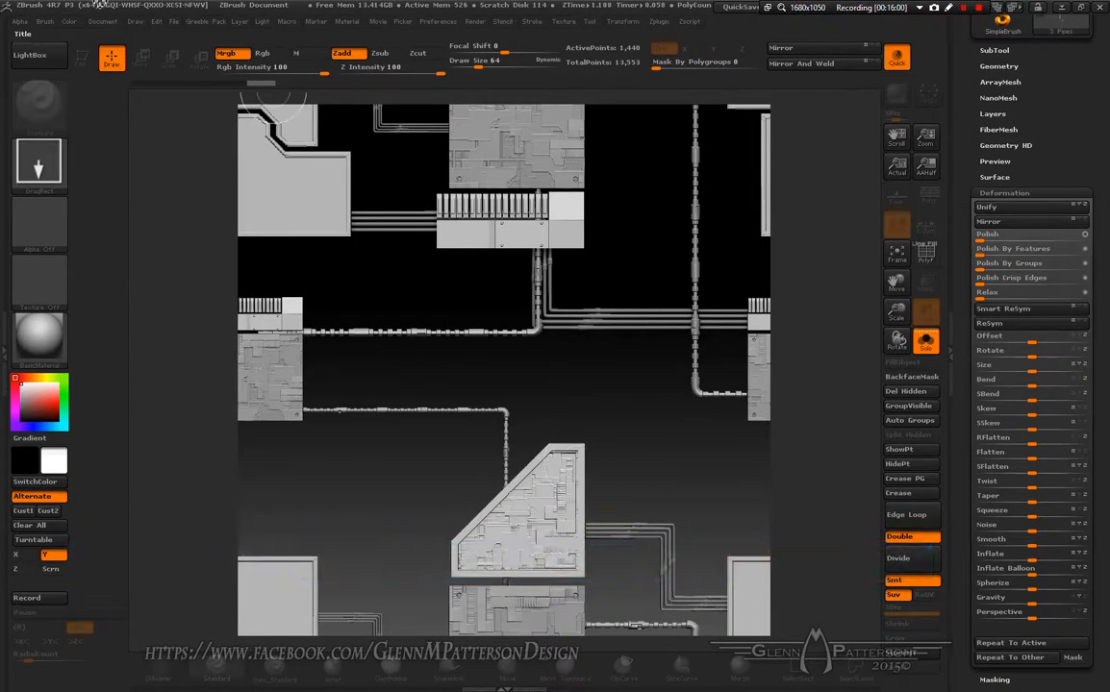
Bring up the Alpha transfer options and capture the greeble canvas as a new alpha with GrabDoc
left_click(197, 23)
left_click(3, 333)
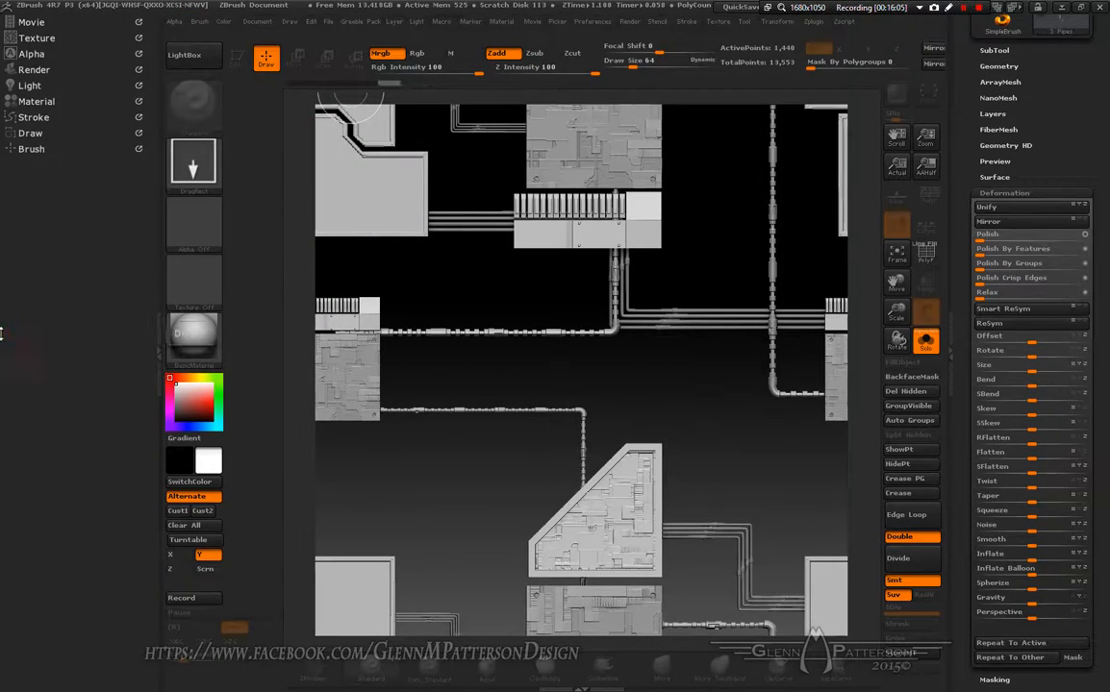
left_click(33, 54)
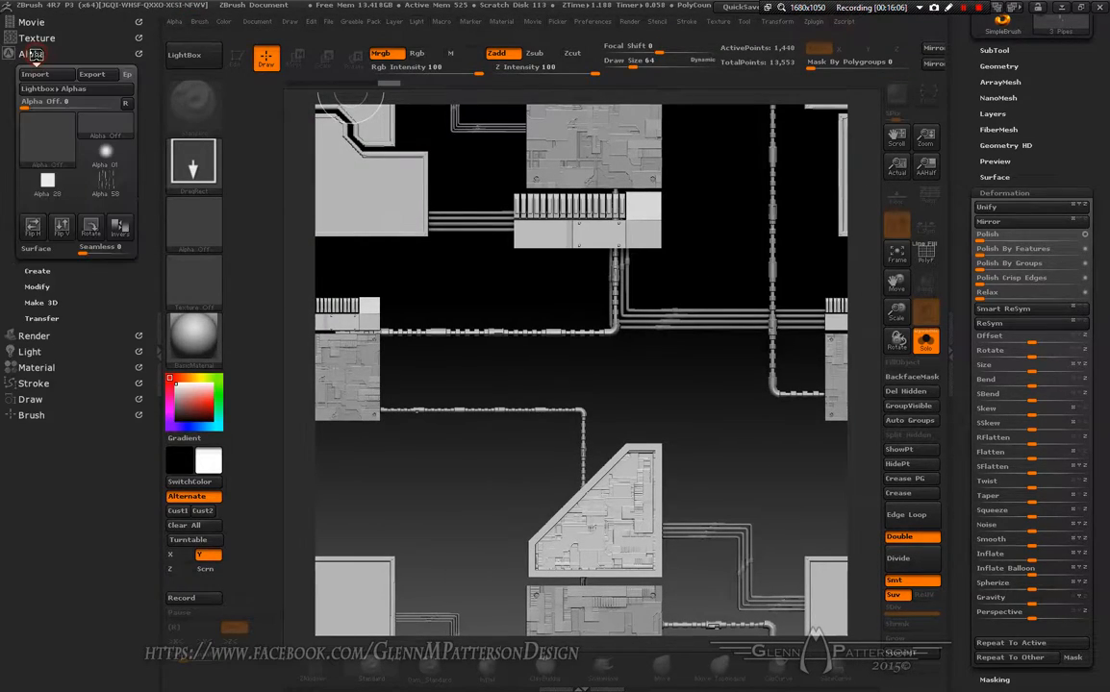
left_click(47, 319)
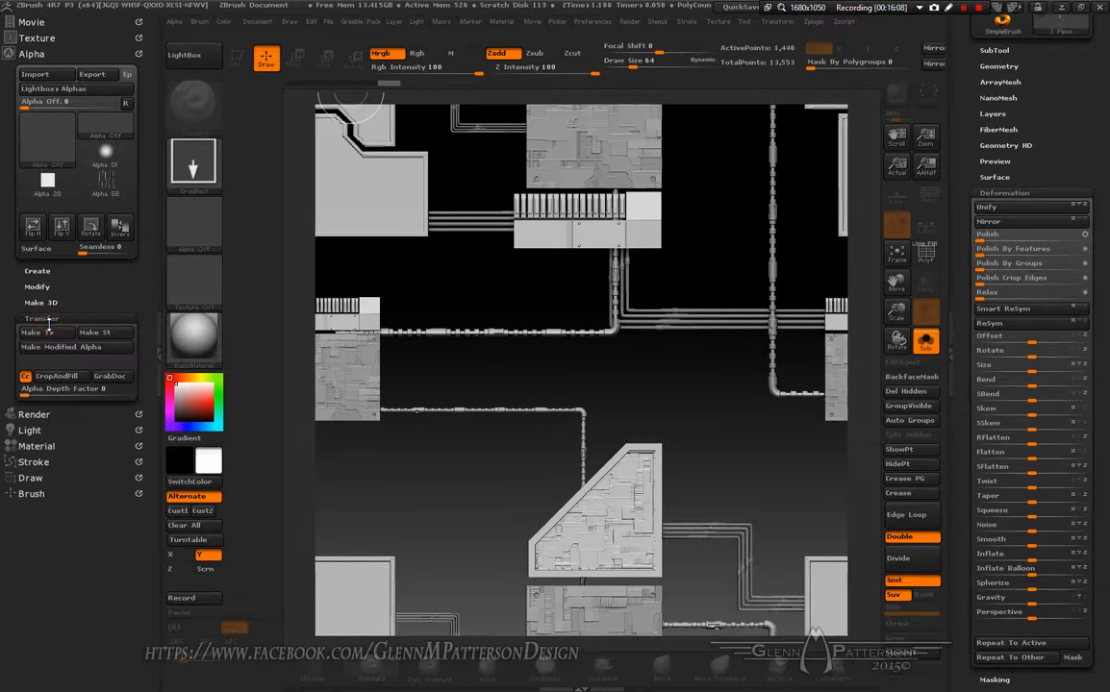
left_click(114, 377)
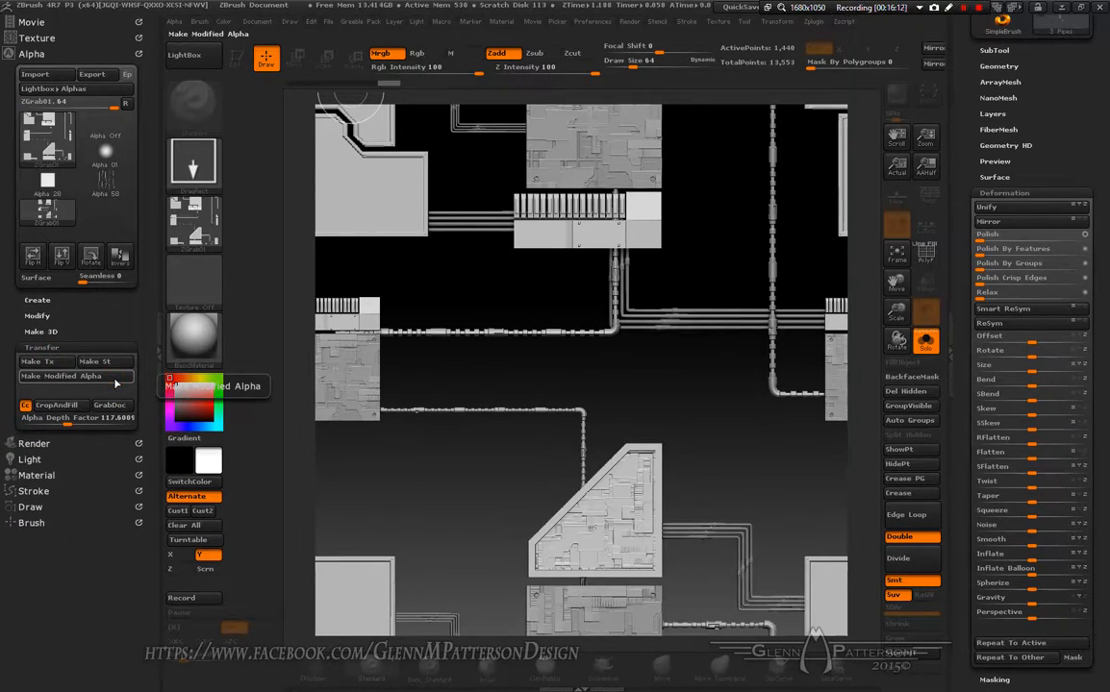
Export the captured alpha as the TIFF file ZGrab01.tif in the GreebleElementsDEMO Downloads folder
mouse_move(43, 154)
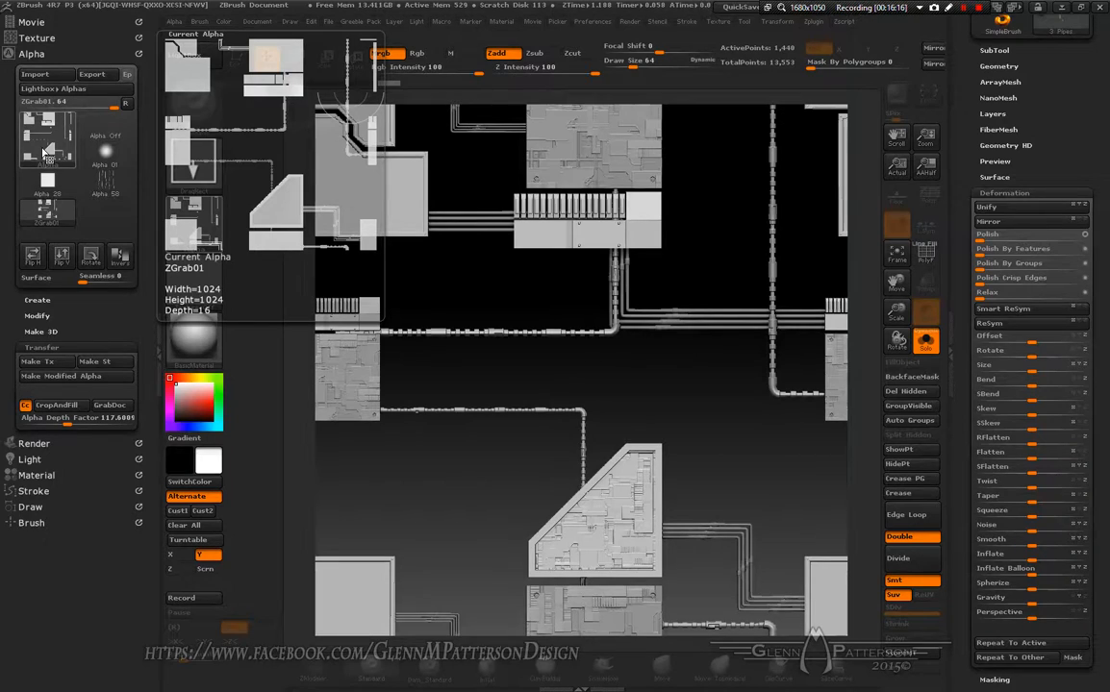
left_click(96, 77)
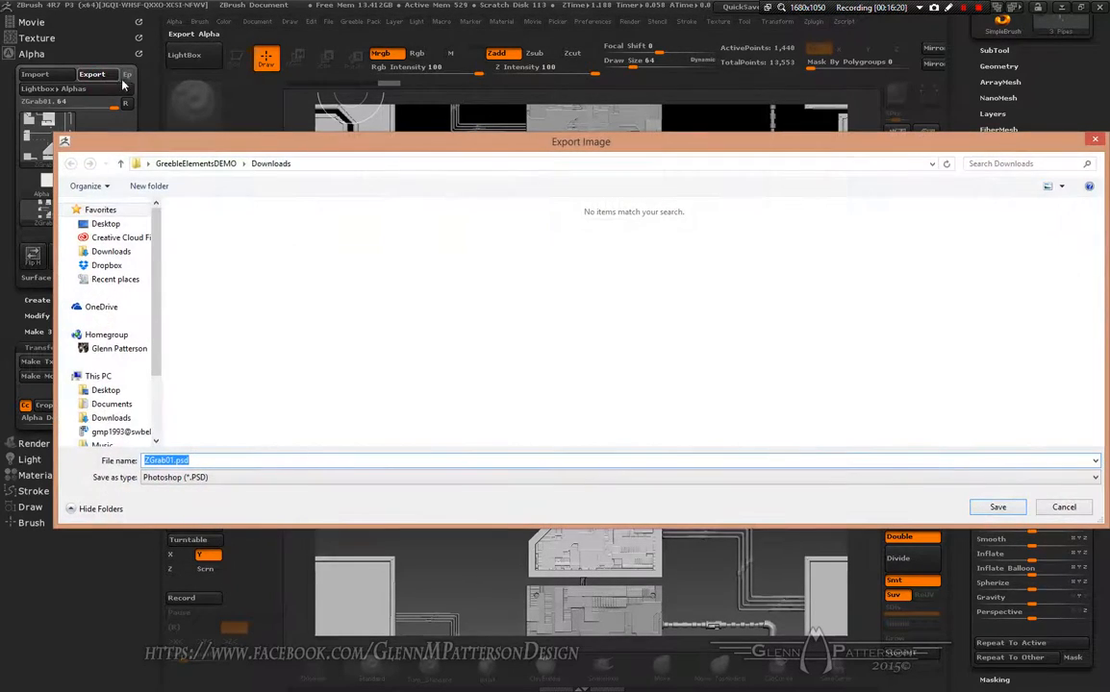
left_click(220, 478)
left_click(203, 510)
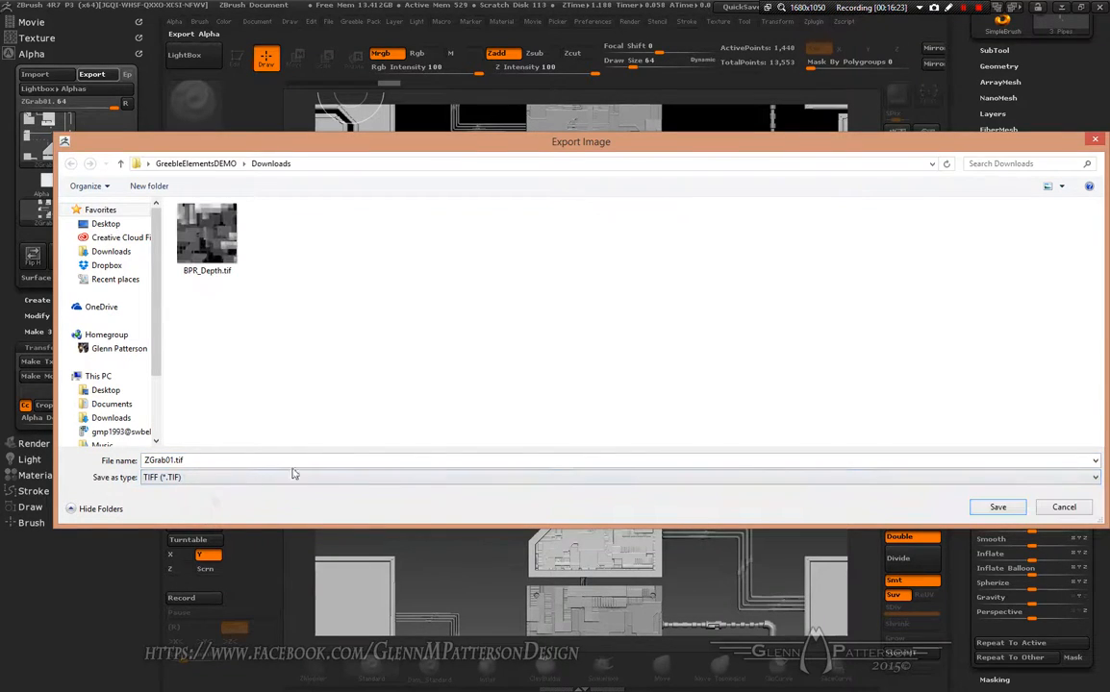
left_click(998, 508)
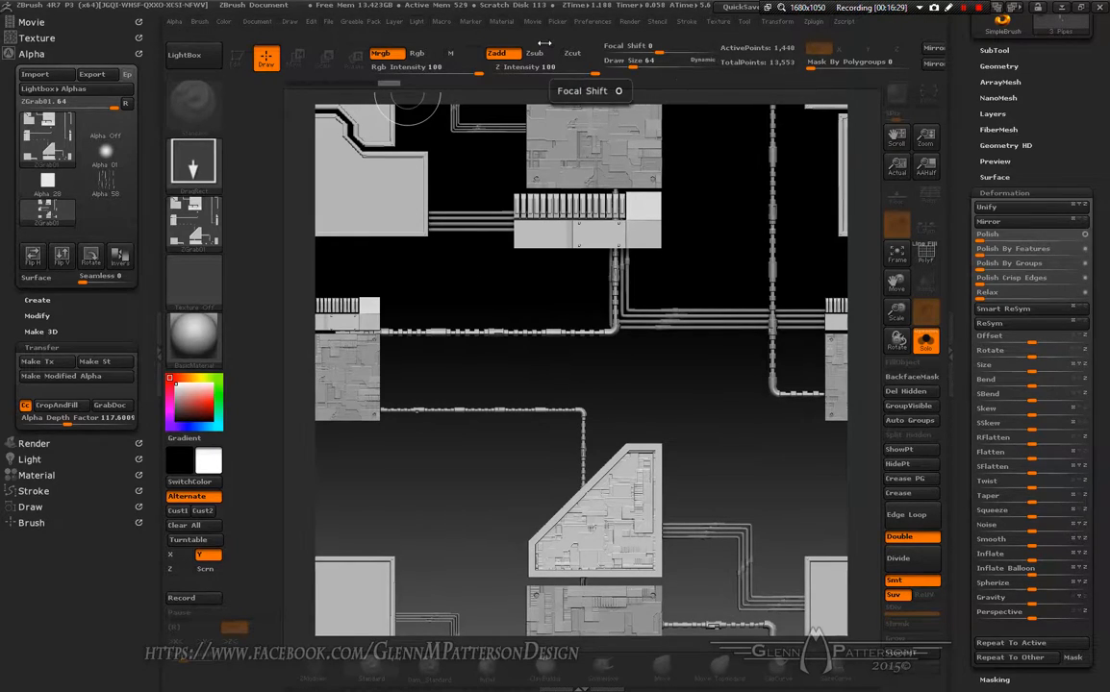
Initialize ZBrush to clear the document, put away the Alpha palette's tray, and initialize again for a full-width canvas
left_click(592, 21)
left_click(618, 46)
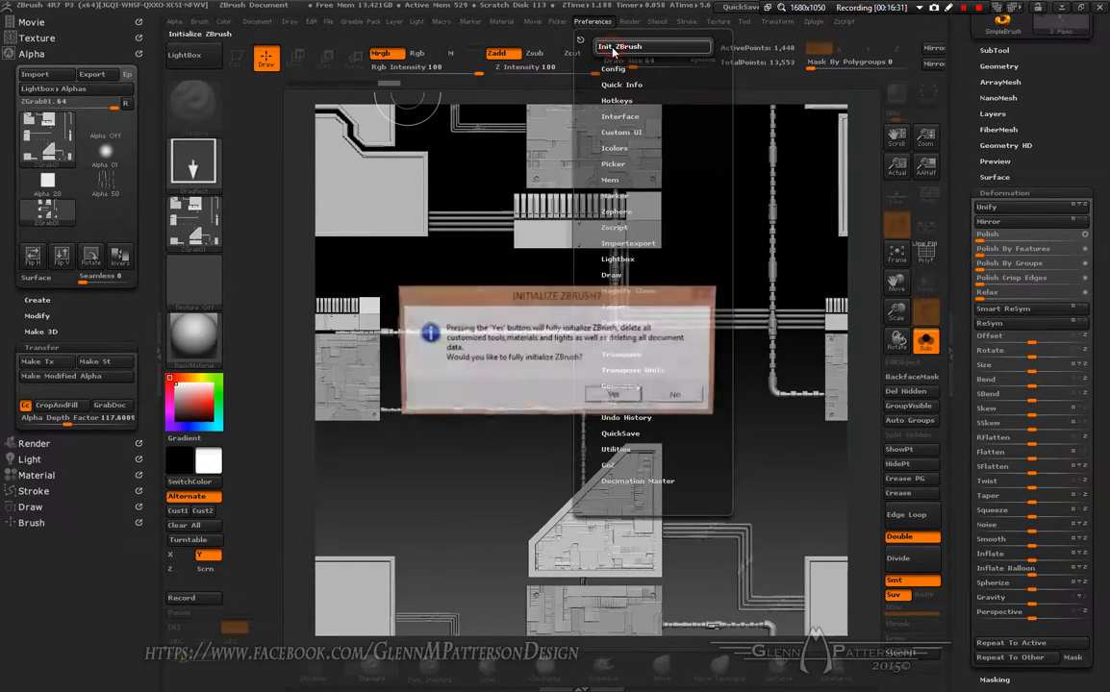
left_click(616, 397)
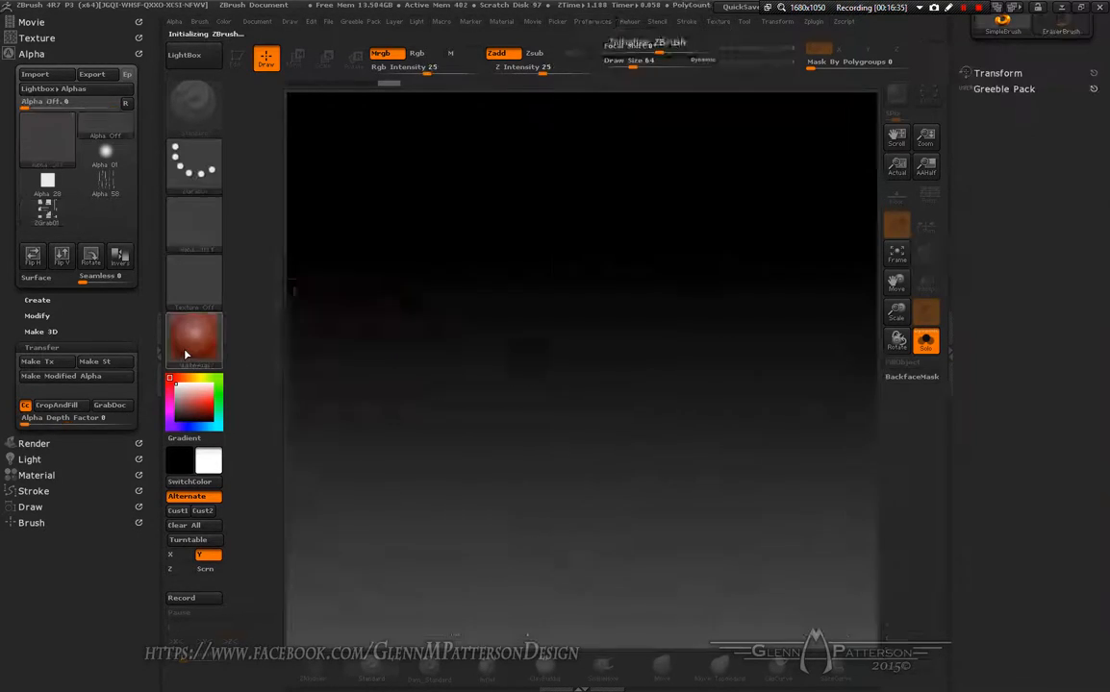
left_click(187, 342)
left_click(155, 348)
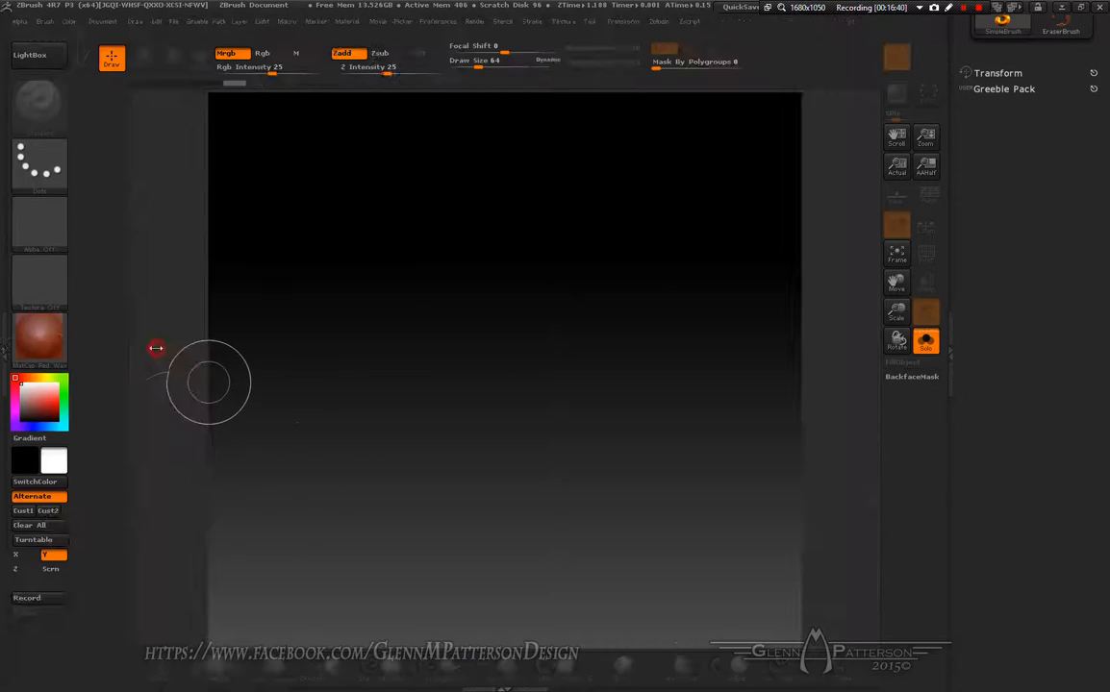
left_click(438, 21)
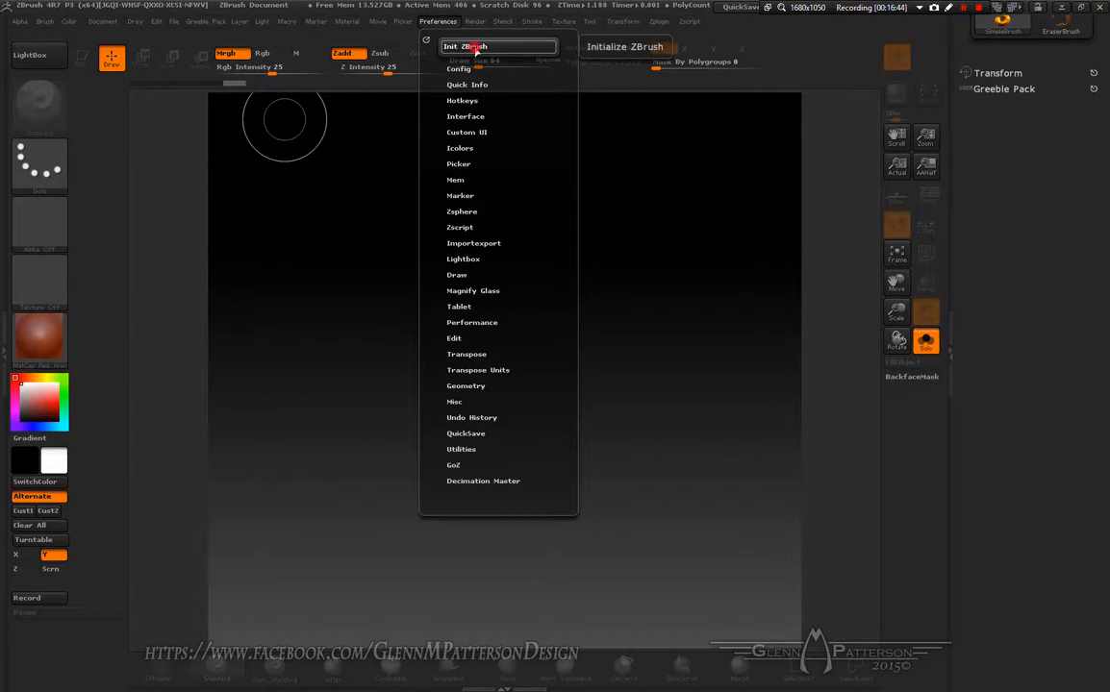
left_click(473, 47)
left_click(614, 397)
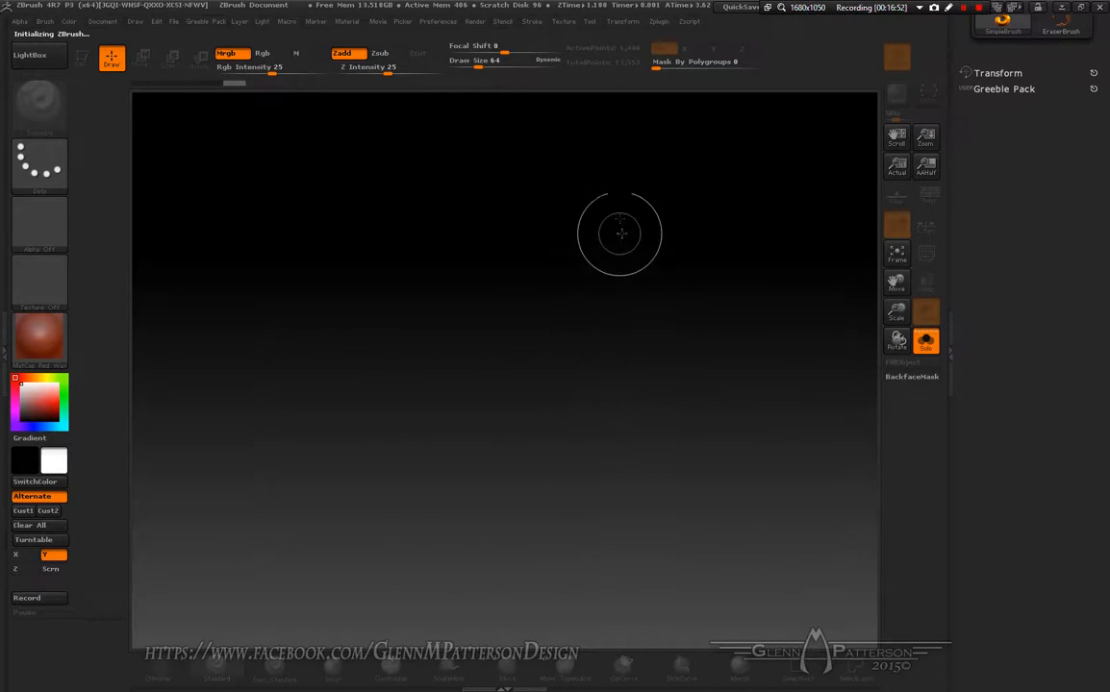
Choose the Ring3D mesh as the current tool and set its material to BasicMaterial
left_click_drag(1070, 193, 1085, 350)
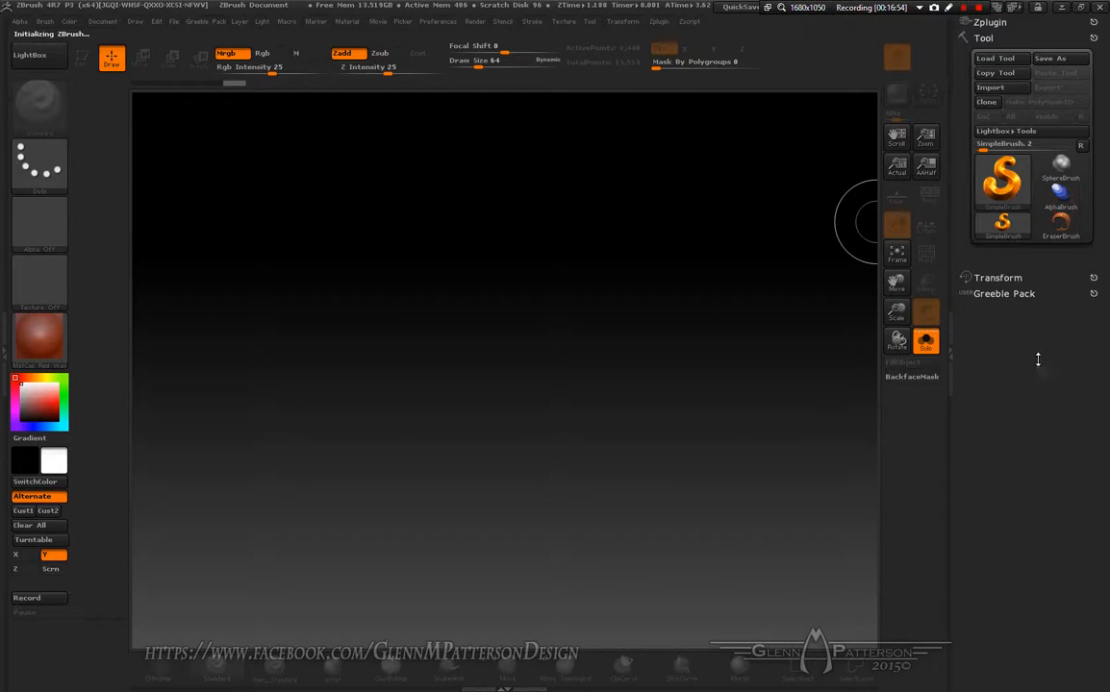
left_click(1002, 180)
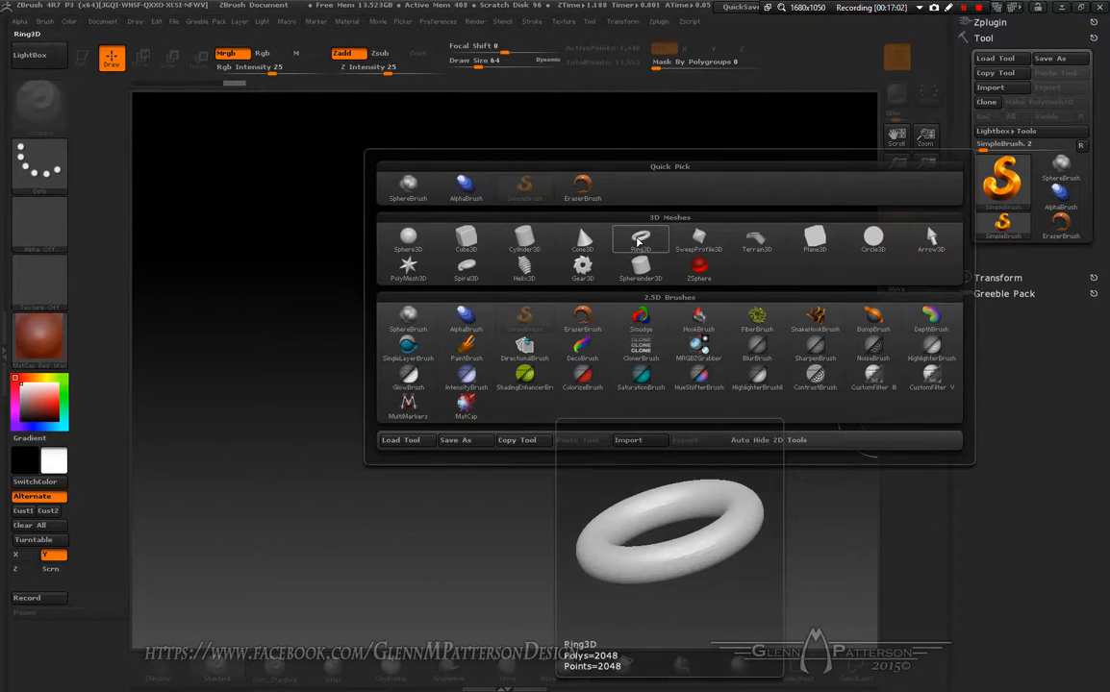
left_click(640, 242)
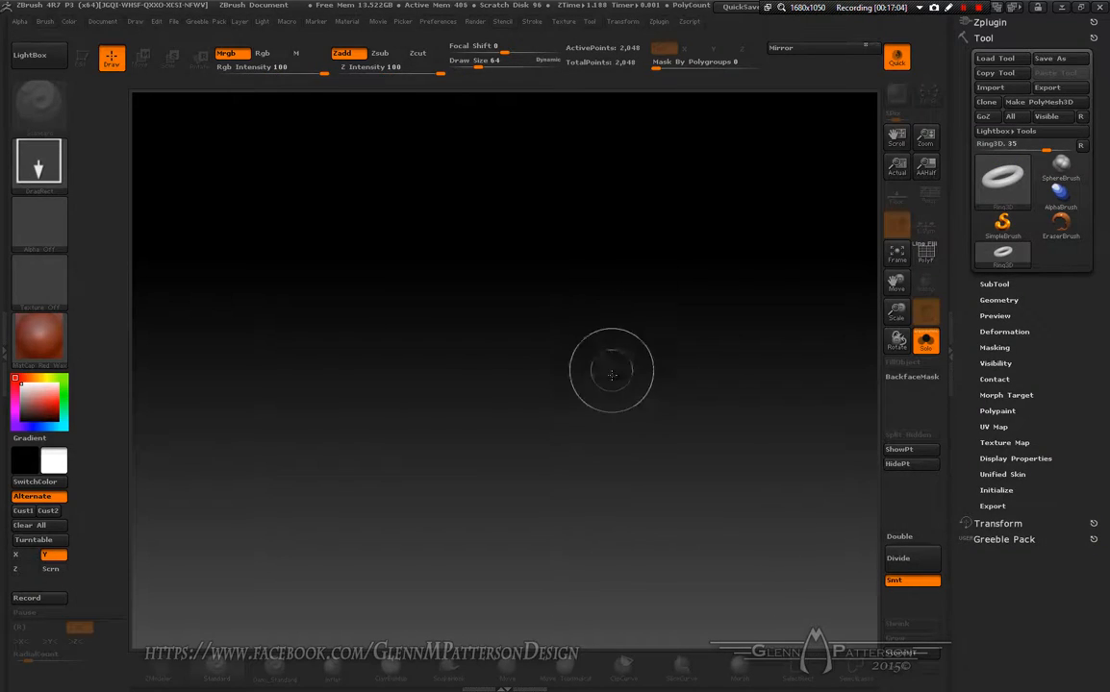
left_click(38, 337)
left_click(174, 544)
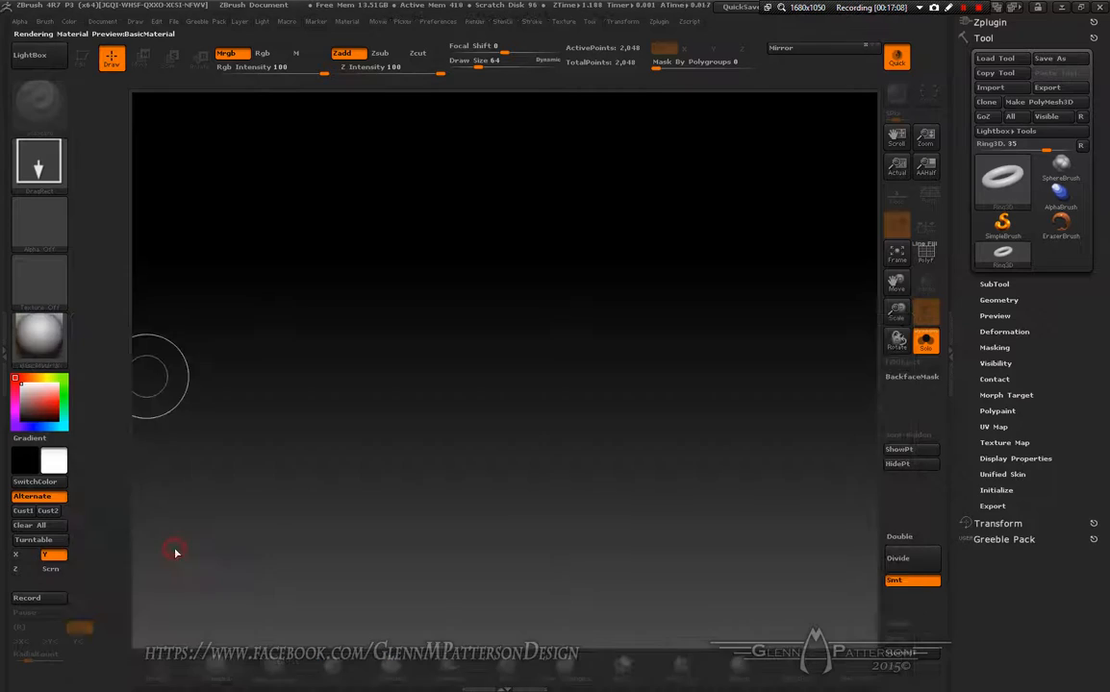
Draw a ring at the canvas centre, enter Edit mode, and convert it to a PolyMesh3D
left_click_drag(507, 389, 610, 495)
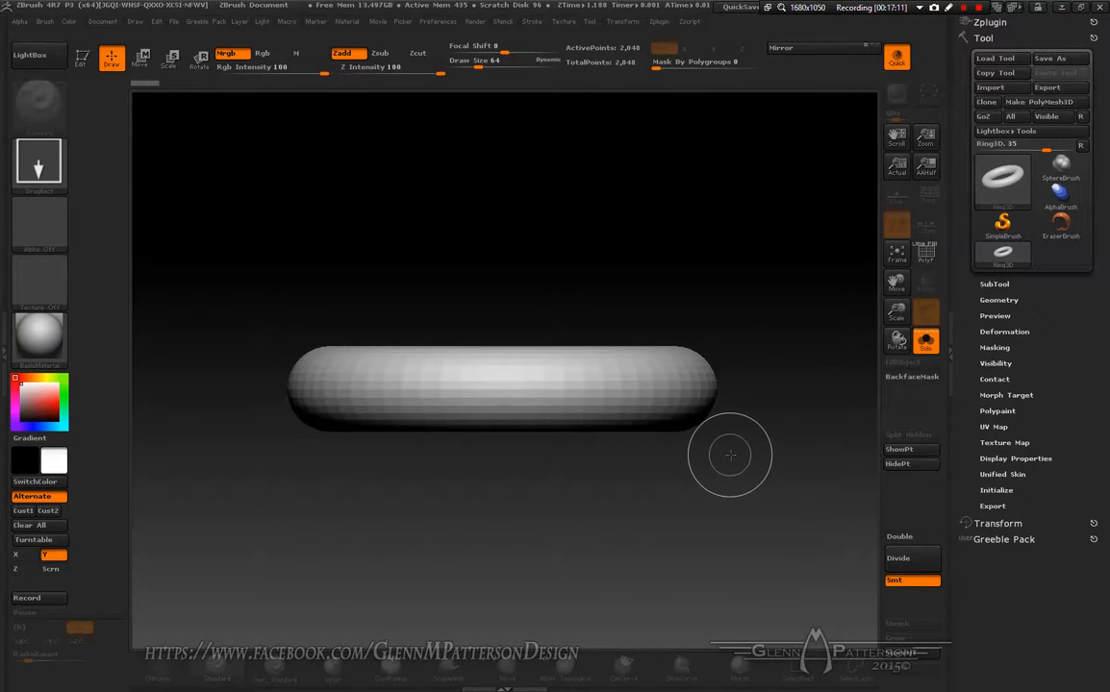
key("t")
left_click_drag(761, 432, 757, 473)
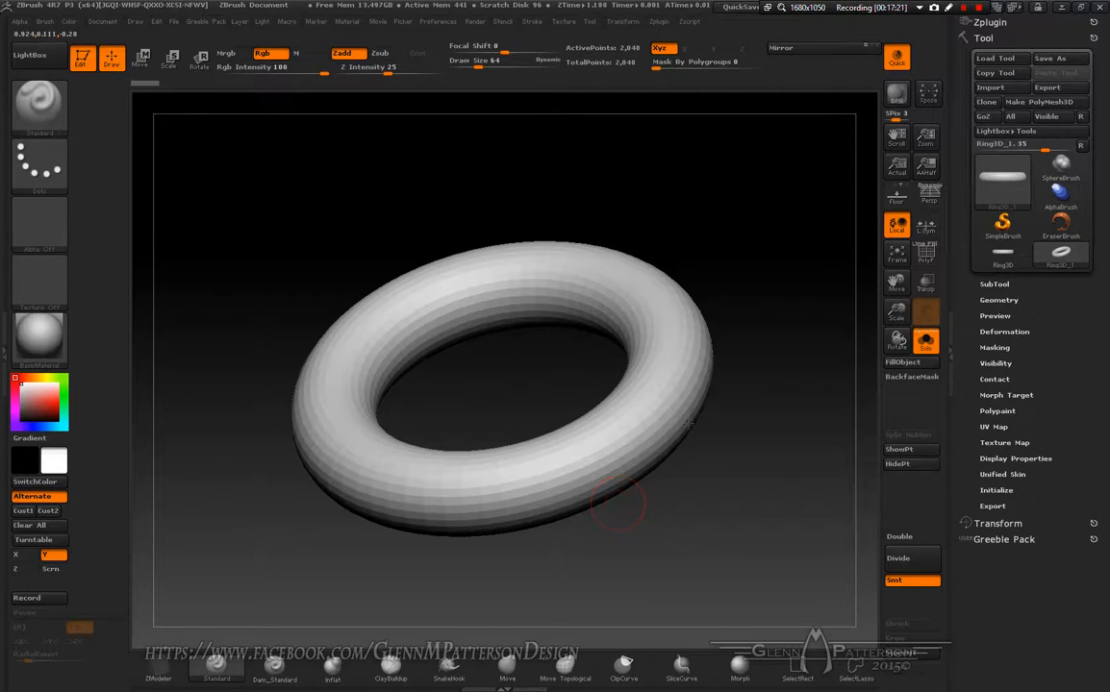
left_click(1041, 104)
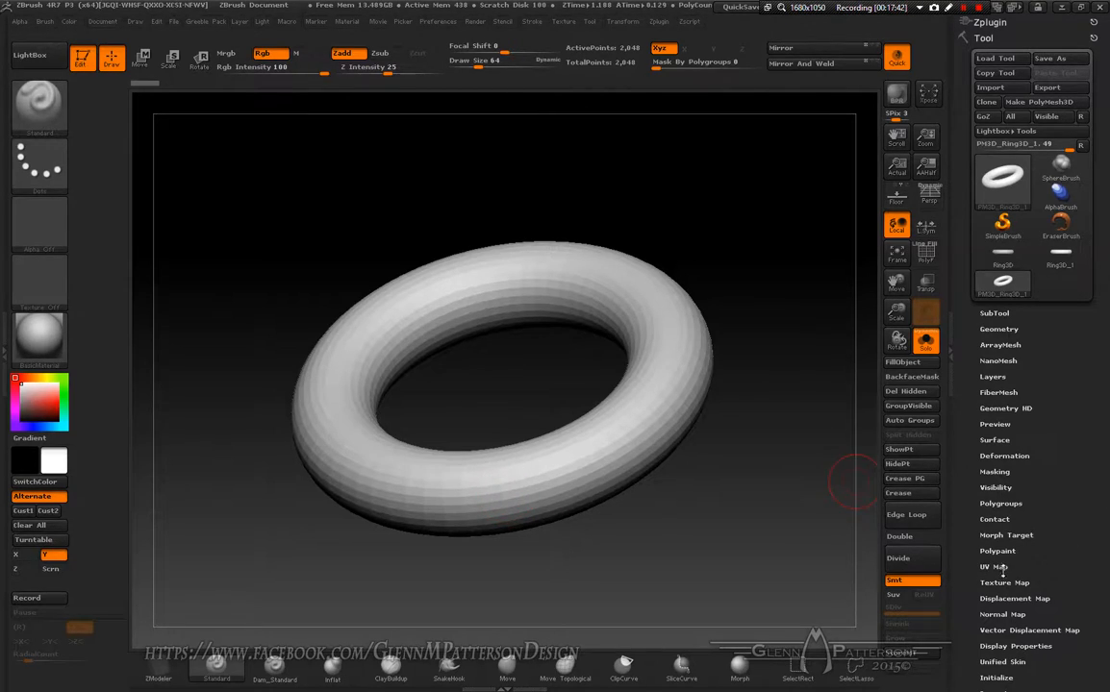
Activate Surface Noise on the ring and turn the NoiseMaker preview to show its opening
mouse_move(1067, 562)
left_mouse_down()
mouse_move(1075, 471)
mouse_move(1080, 551)
left_mouse_up()
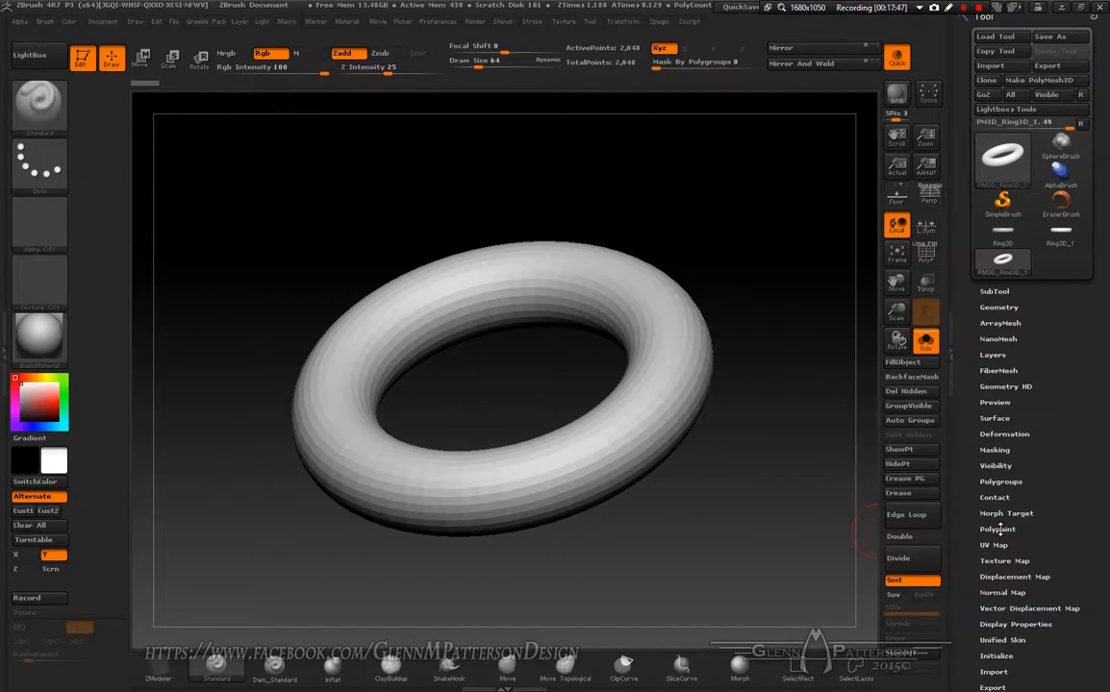
left_click(993, 417)
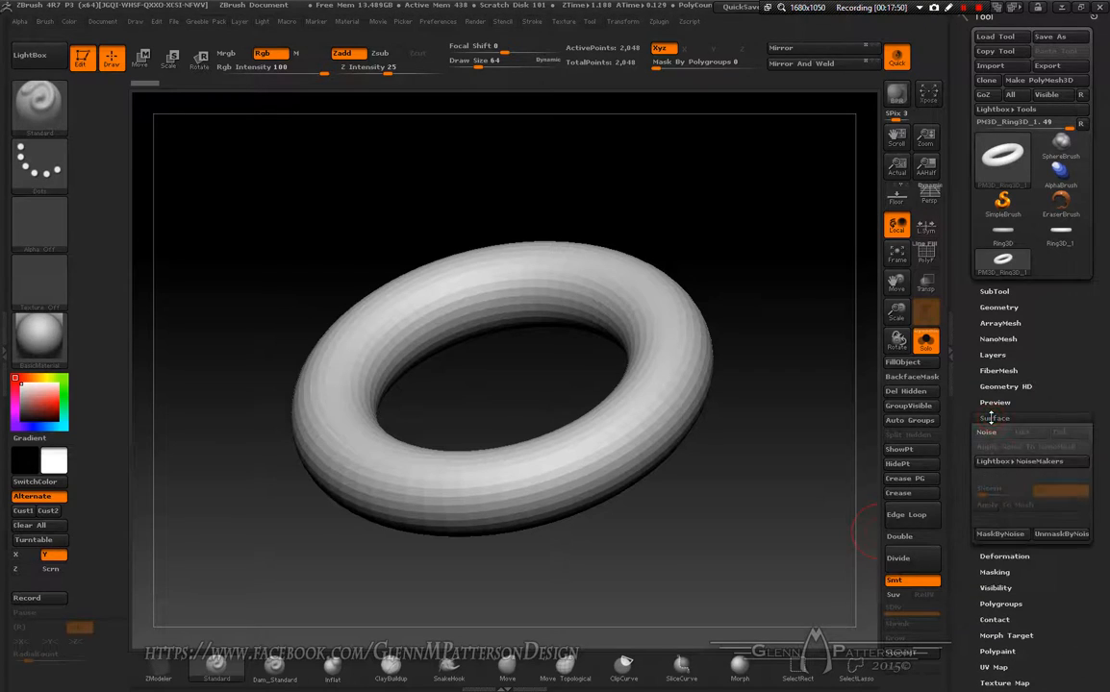
left_click(991, 434)
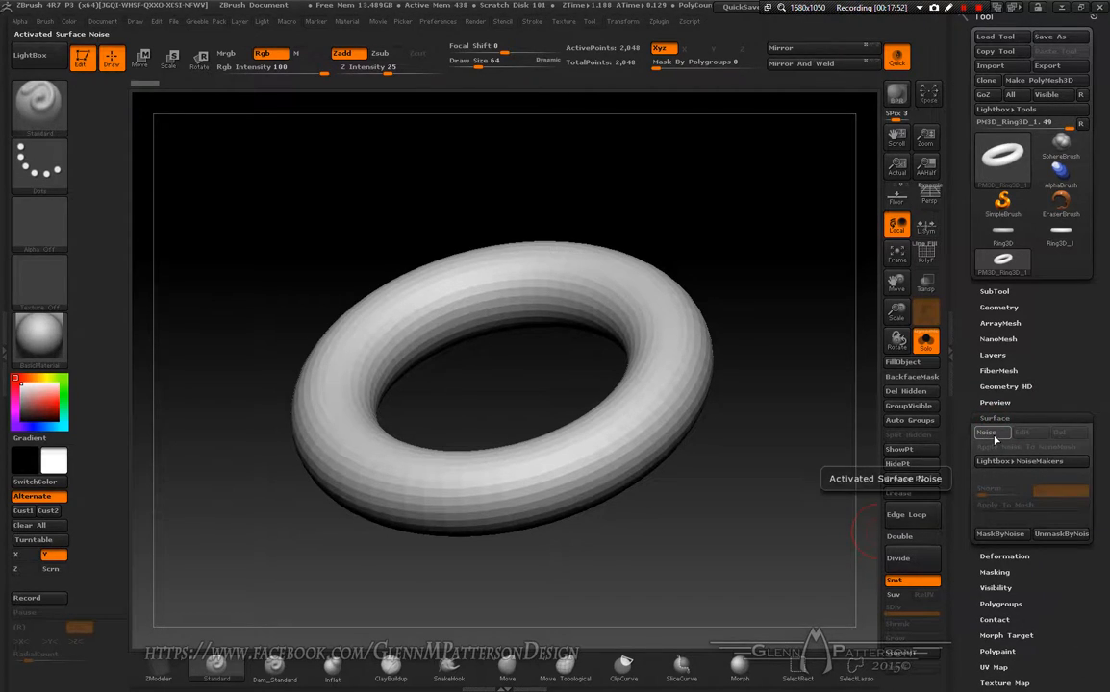
left_click(998, 437)
left_click_drag(699, 498, 731, 452)
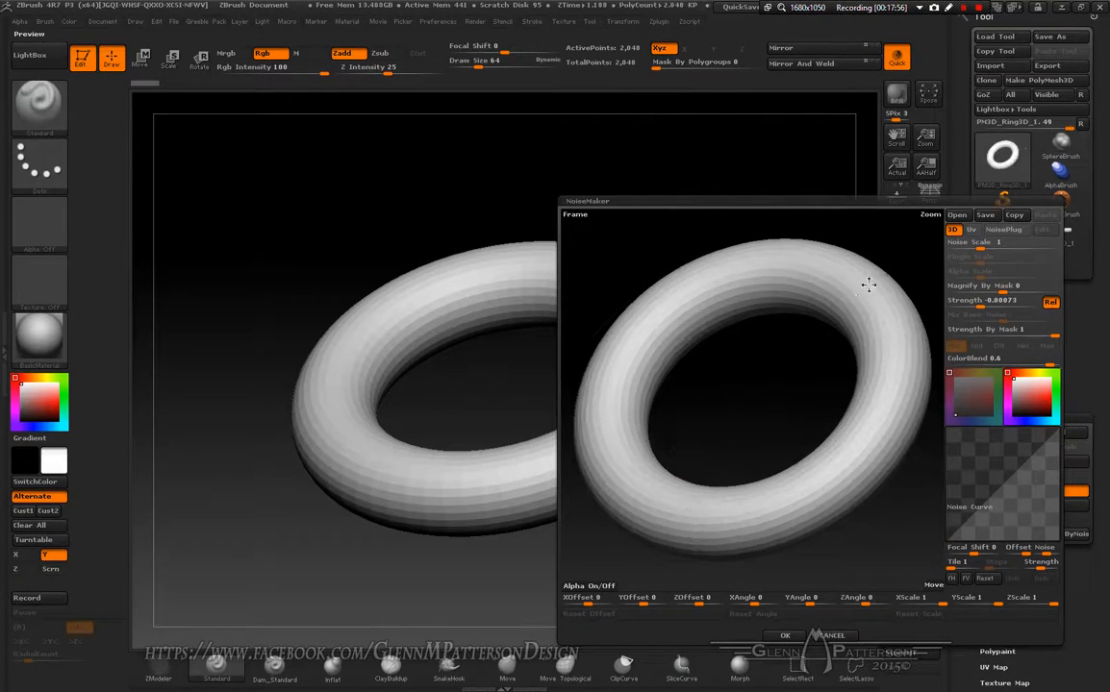
Switch the noise to UV mapping and load ZGrab01.tif as its alpha
left_click(971, 232)
left_click(582, 588)
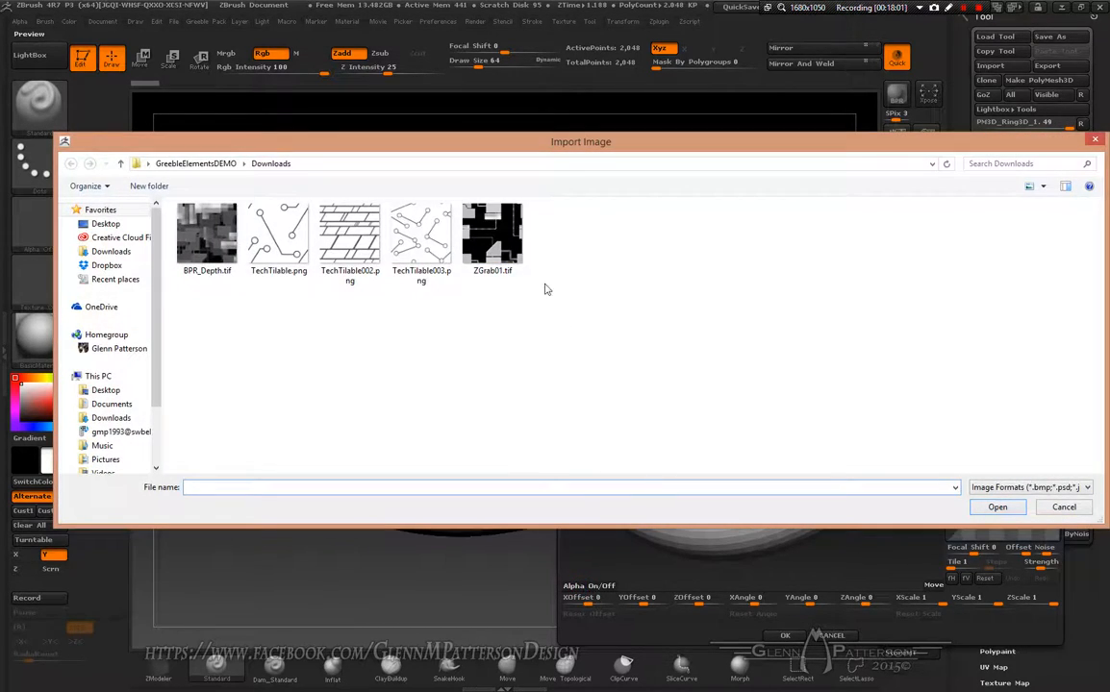
double_click(501, 246)
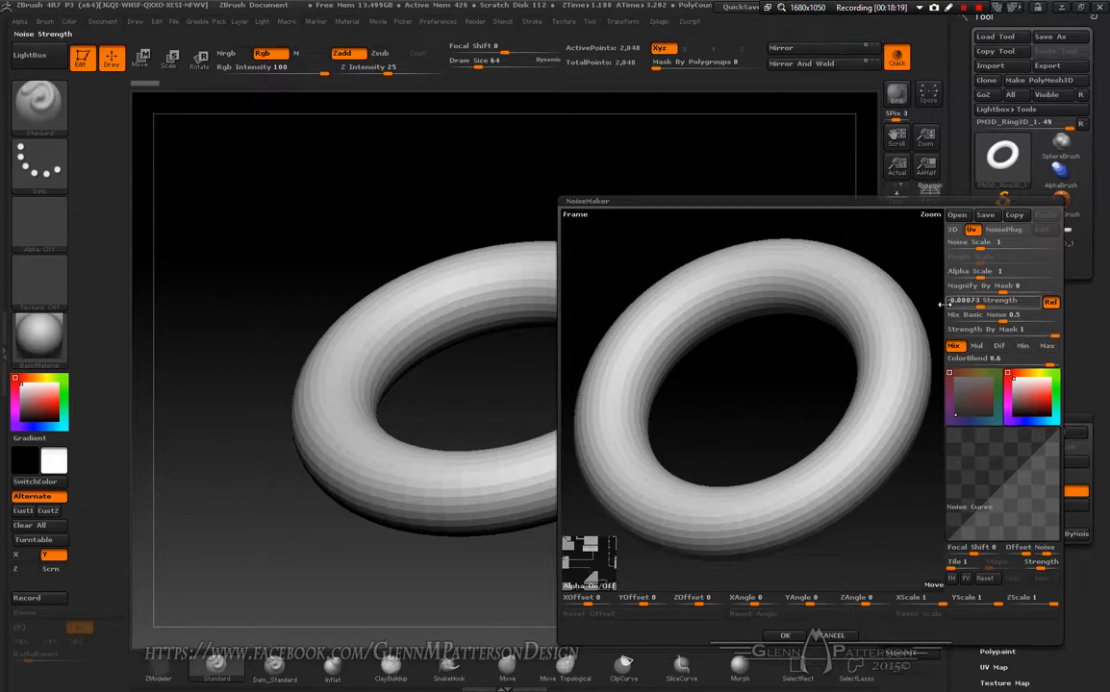
Flip the noise curve horizontally and set Mix Basic Noise to 0
left_click(951, 579)
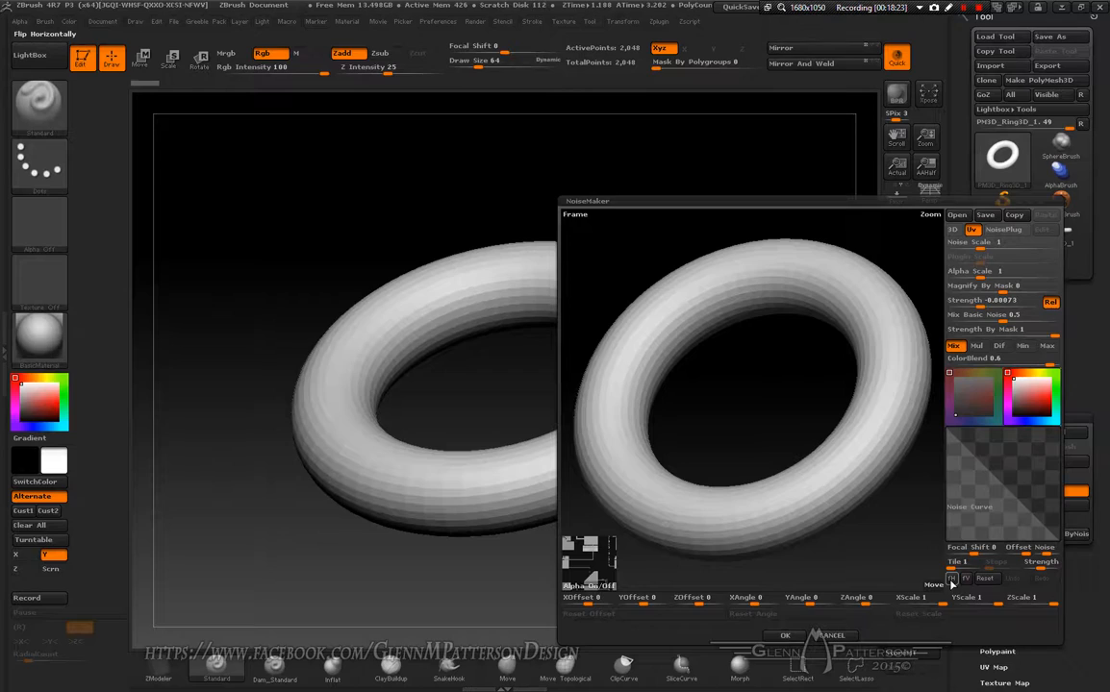
left_click(996, 317)
left_click_drag(1002, 322, 934, 324)
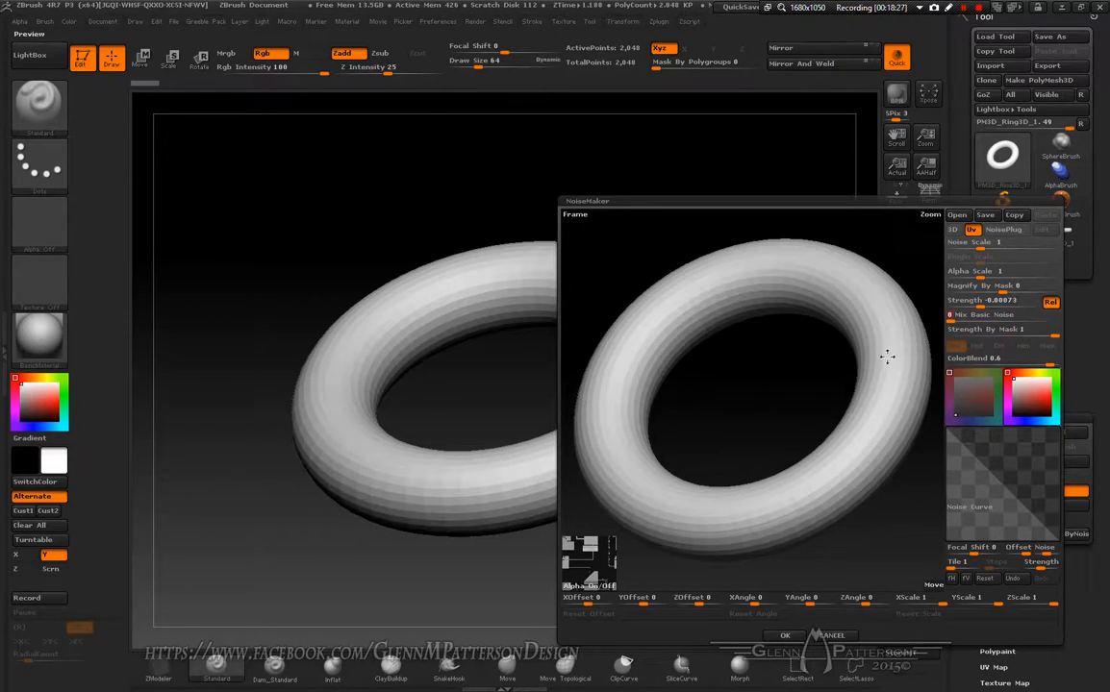
Adjust the noise to an Alpha Scale of 0.2731 and a Strength of 0.04924, checking the greebles around the ring
left_click(983, 303)
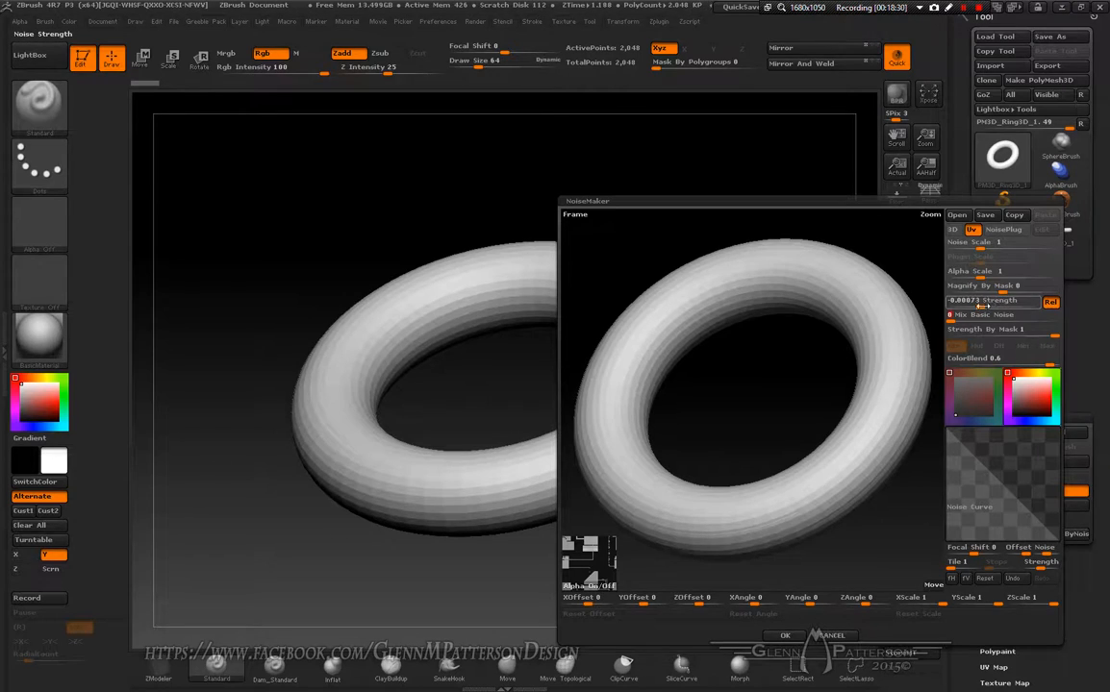
left_click_drag(982, 303, 1016, 298)
left_click_drag(859, 546, 839, 487)
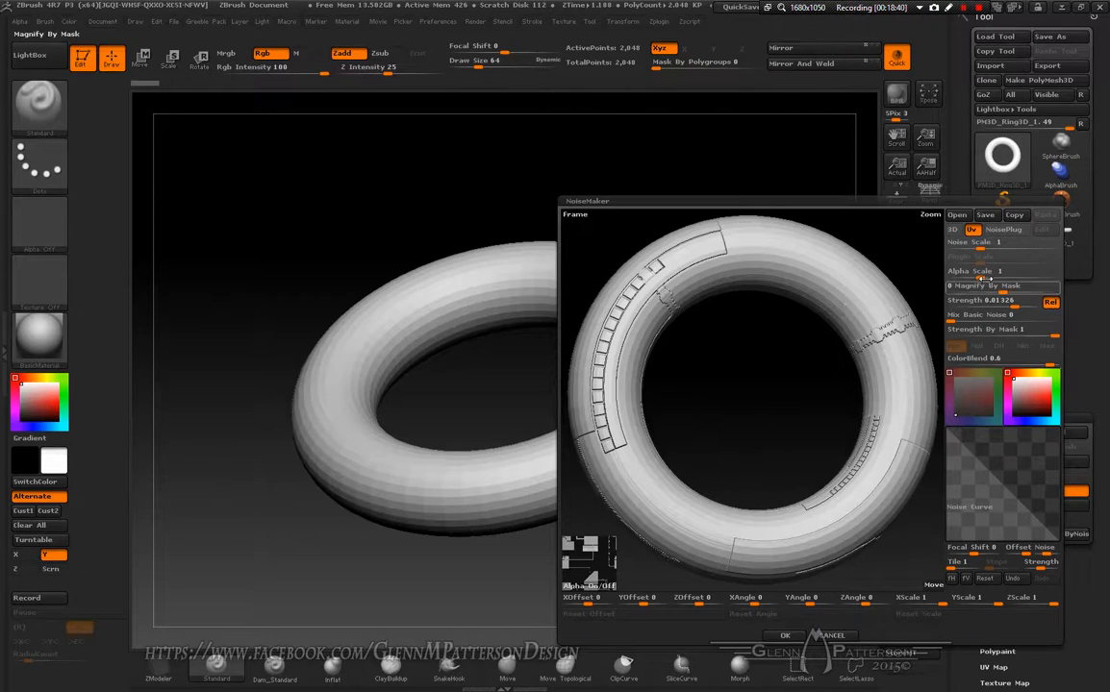
left_click_drag(981, 276, 974, 276)
left_click_drag(877, 561, 870, 527)
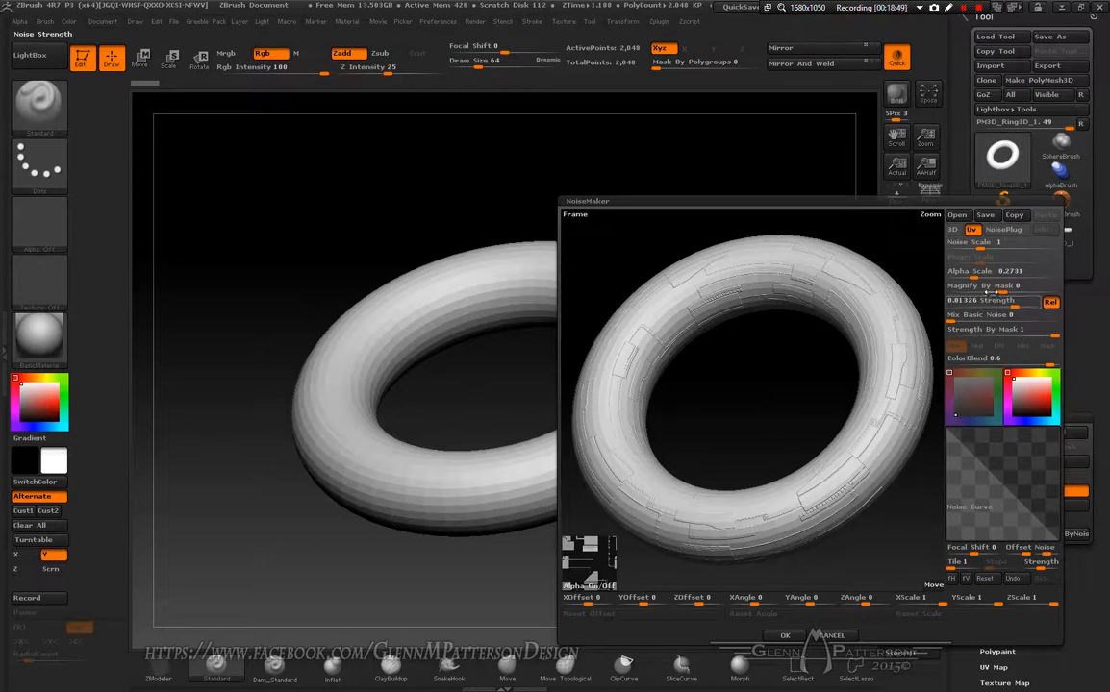
left_click_drag(1009, 305, 1020, 304)
left_click(1020, 304)
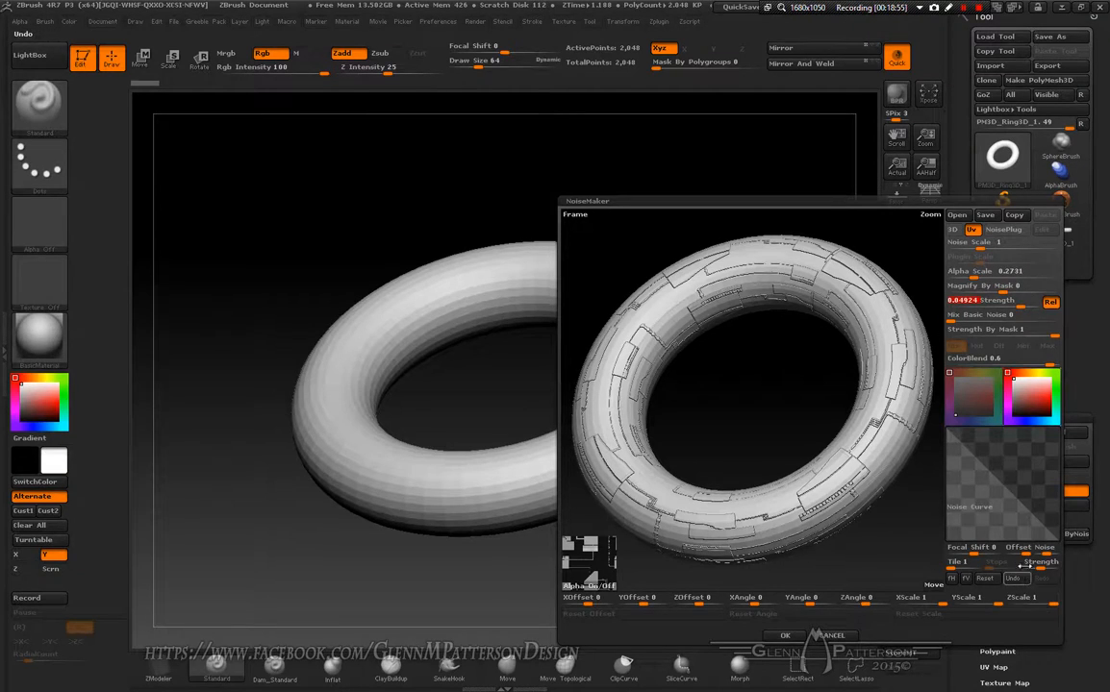
Set the noise Offset to -0.01 and turn the preview to check the cutouts around the ring
left_click(1009, 549)
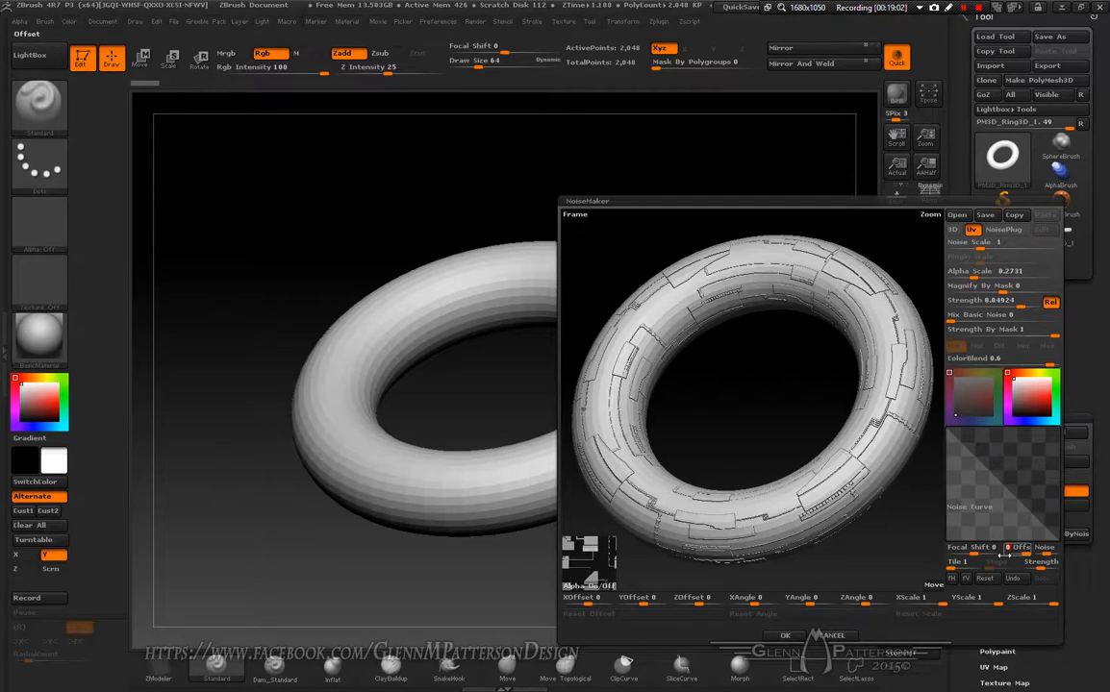
type("-")
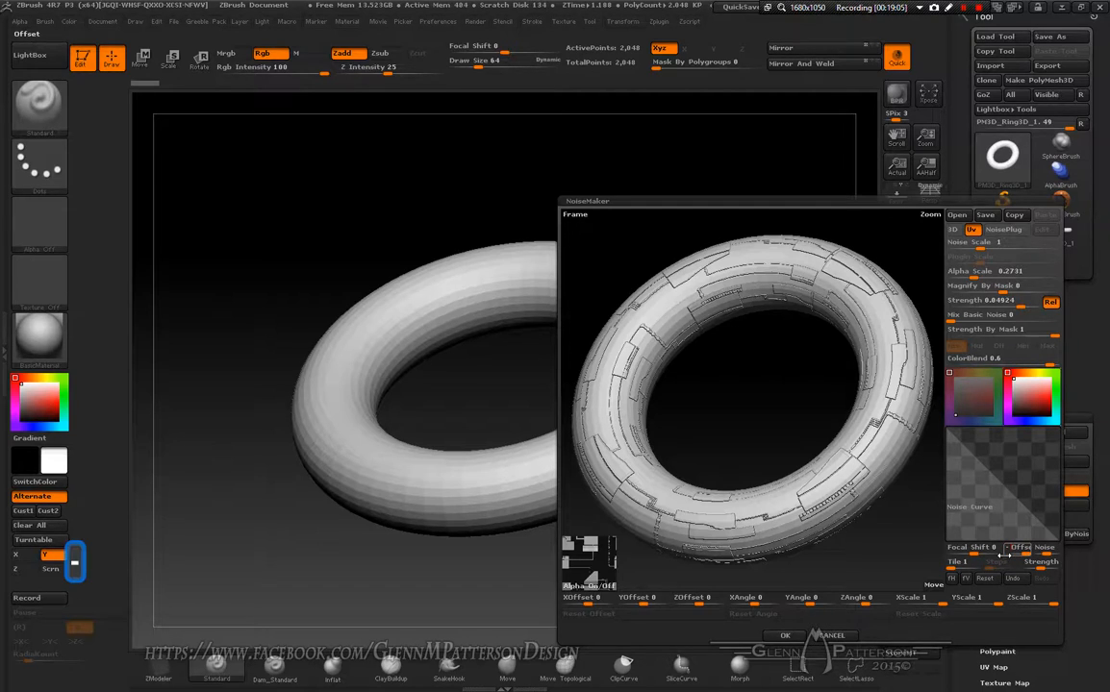
type(".01")
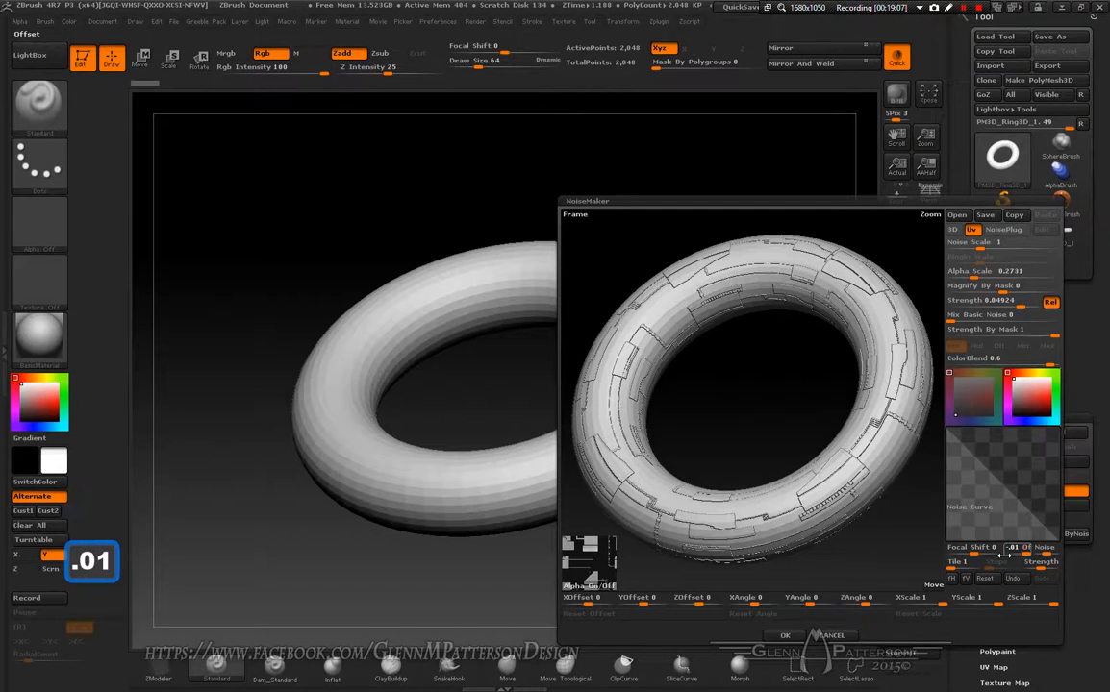
key("Return")
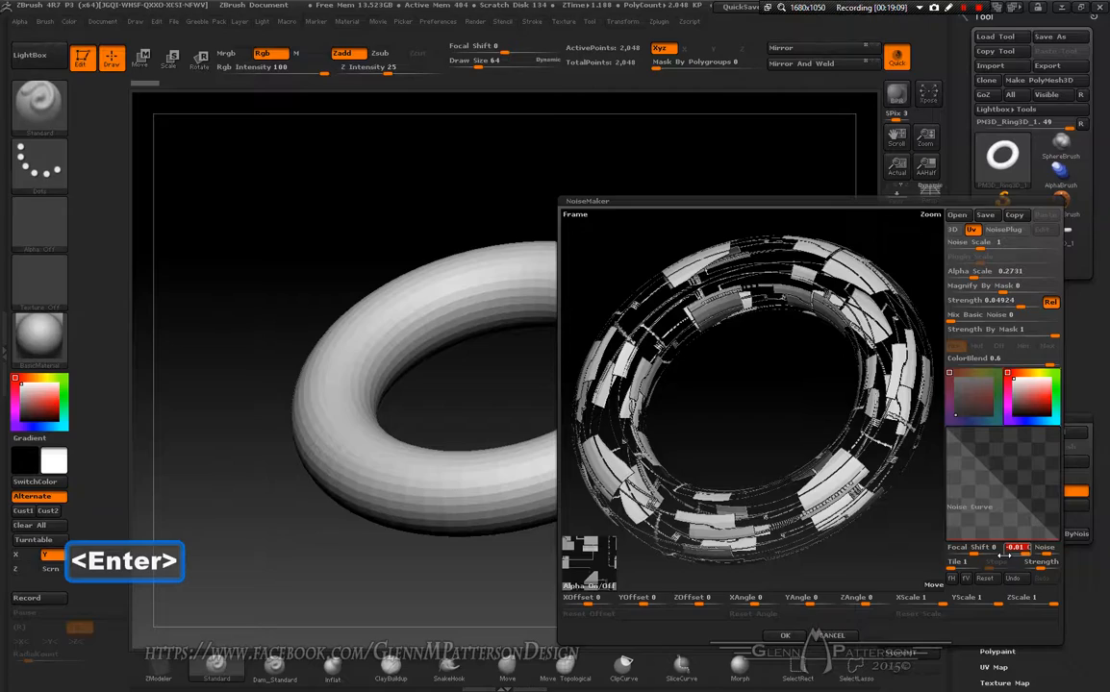
left_click_drag(897, 528, 777, 450)
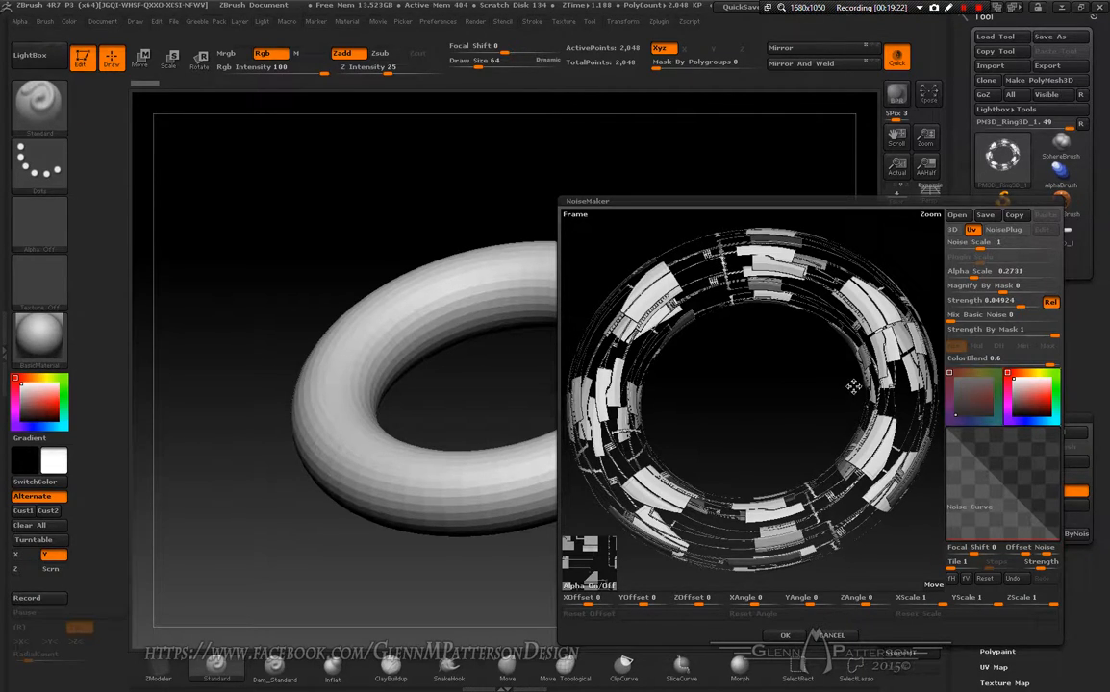
Raise the noise Strength to 0.5, inspect the greebles up close, and accept the NoiseMaker settings for the ring
left_click_drag(924, 215, 916, 282)
left_click_drag(822, 408, 846, 394)
left_click_drag(1000, 301, 1036, 302)
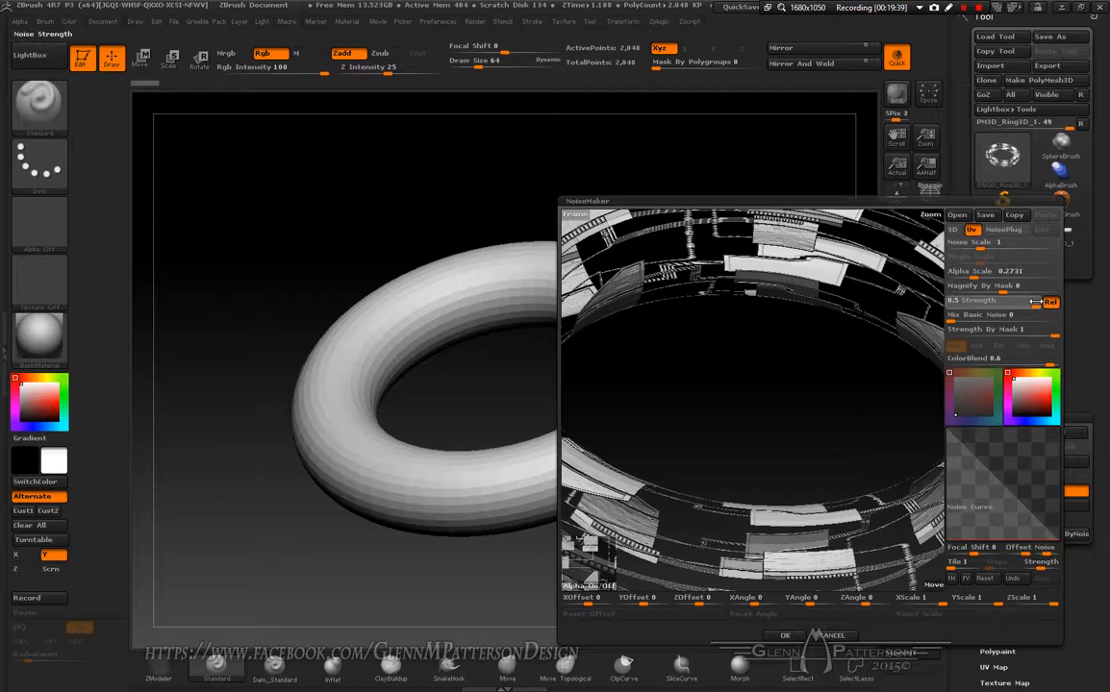
mouse_move(771, 384)
left_mouse_down()
mouse_move(762, 401)
mouse_move(759, 385)
left_mouse_up()
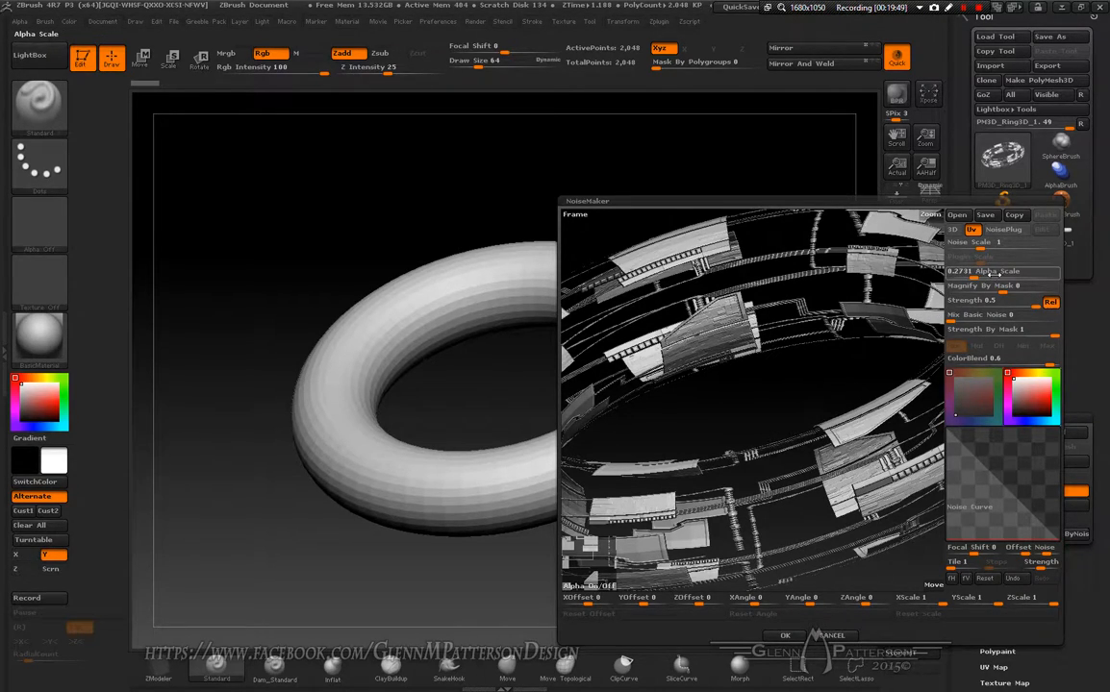
left_click(784, 637)
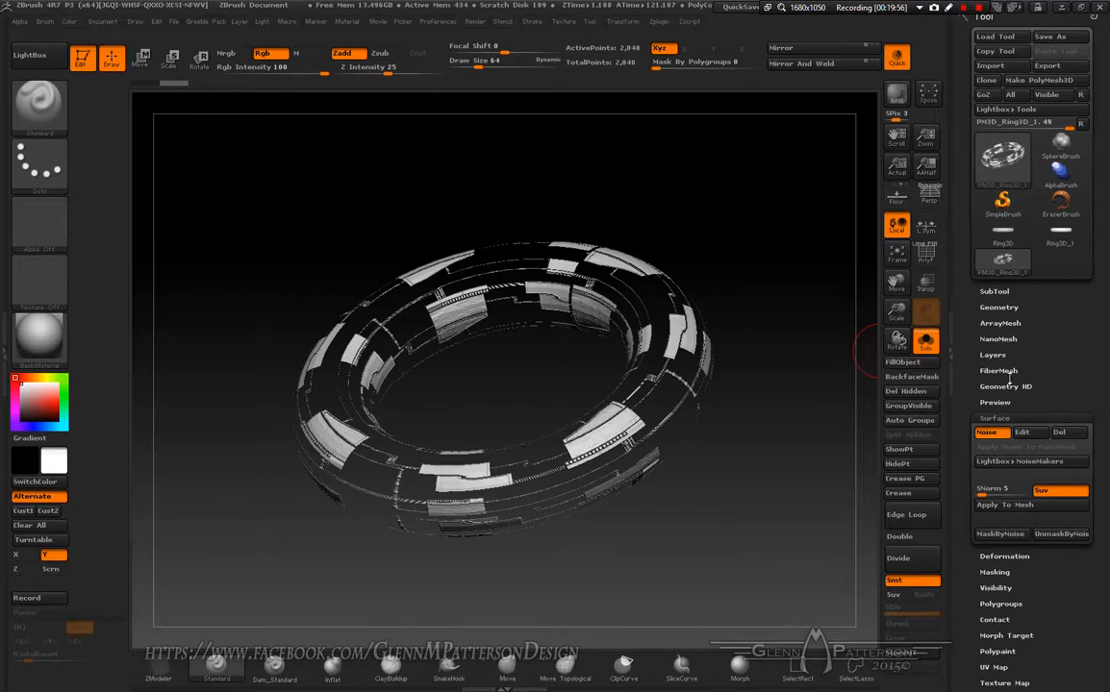
Turn on double-sided display for the ring in its display properties
scroll(1039, 613, "down", 3)
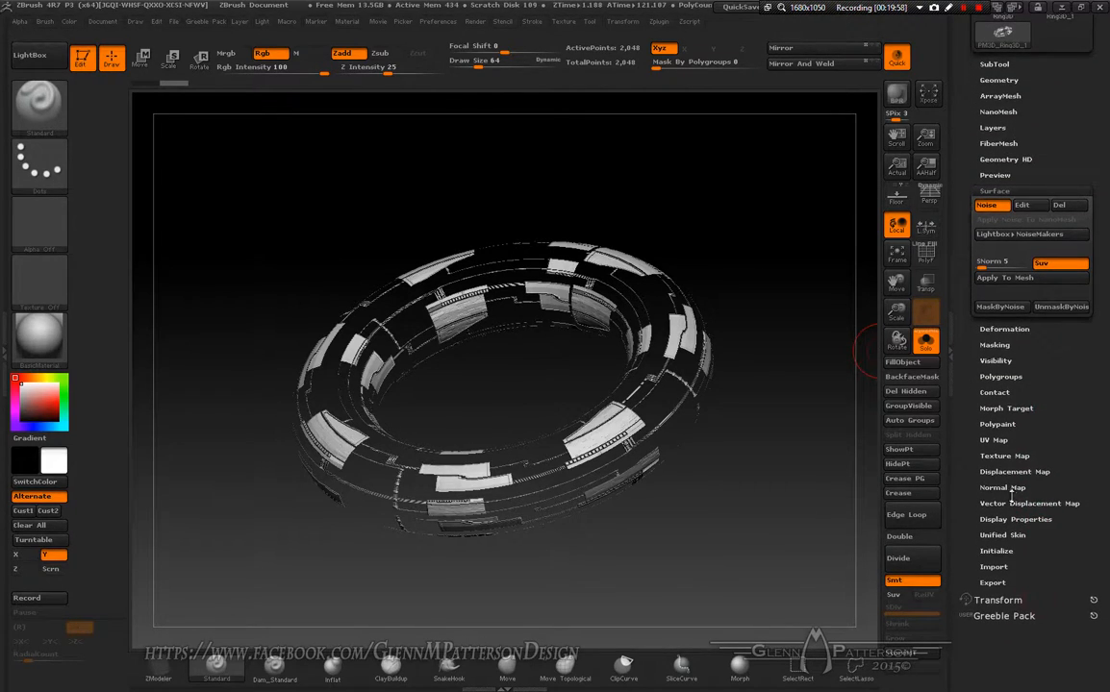
left_click(996, 360)
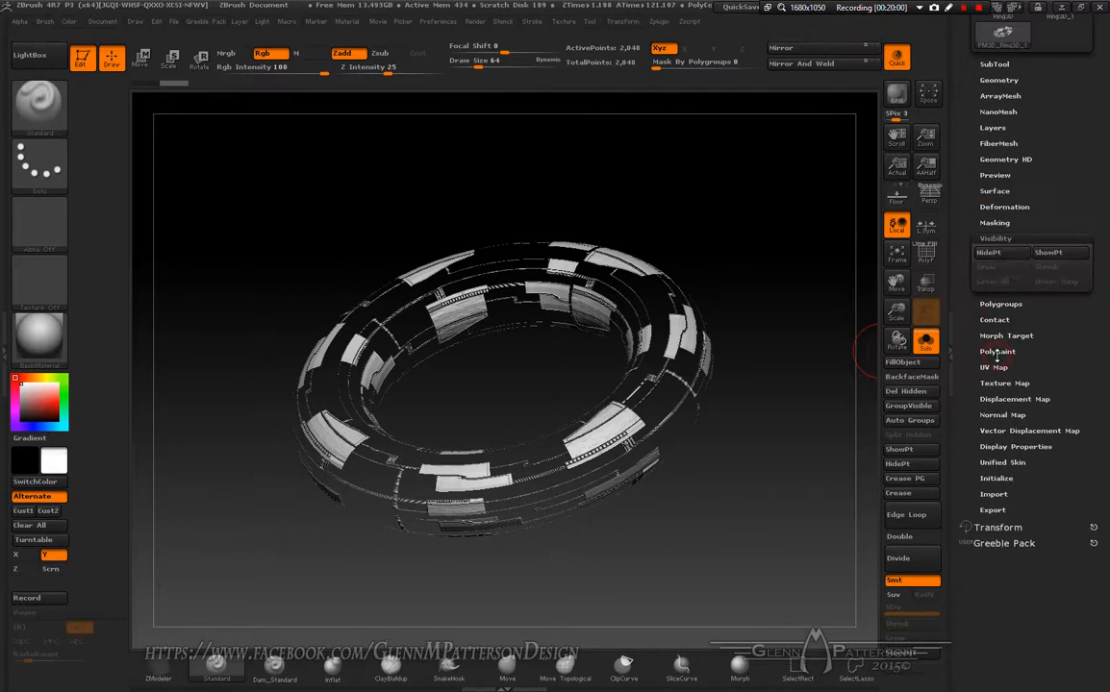
left_click(993, 238)
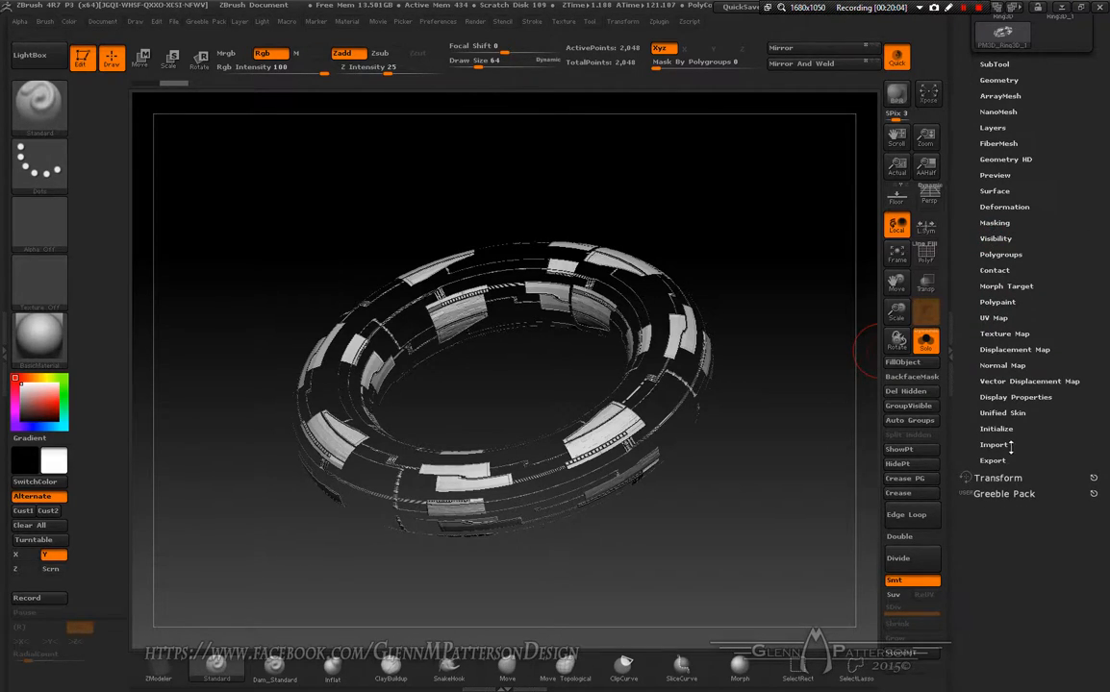
left_click(991, 397)
left_click(1010, 443)
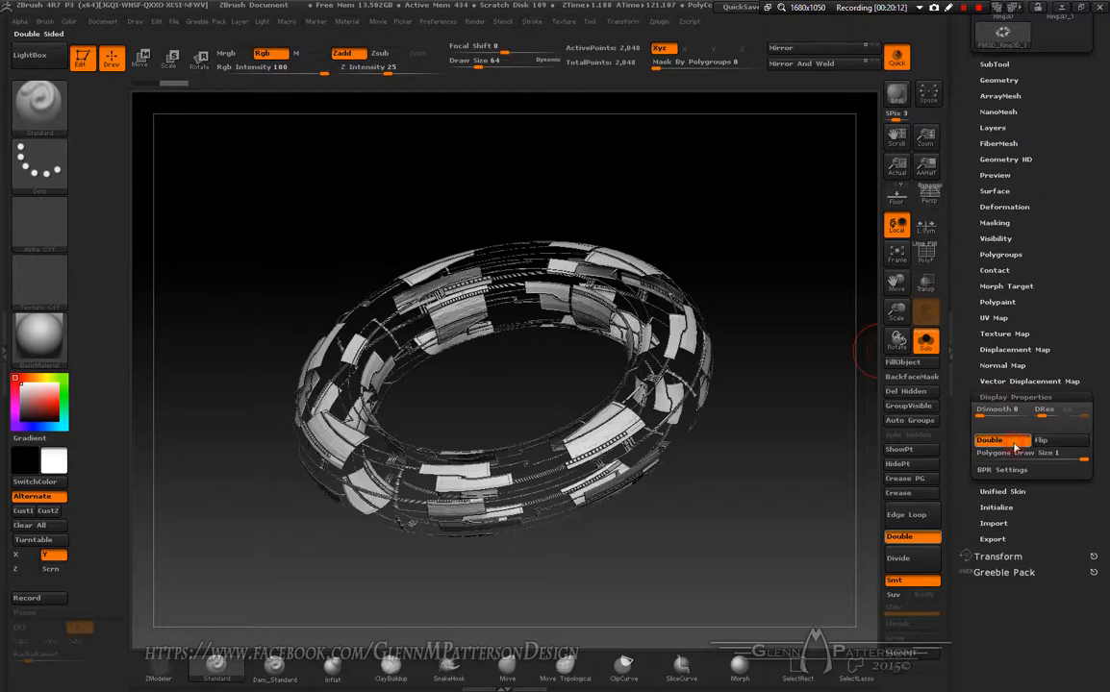
Enlarge the ring in the viewport and render it with Best Preview Render
mouse_move(798, 483)
left_mouse_down()
mouse_move(782, 496)
mouse_move(784, 474)
left_mouse_up()
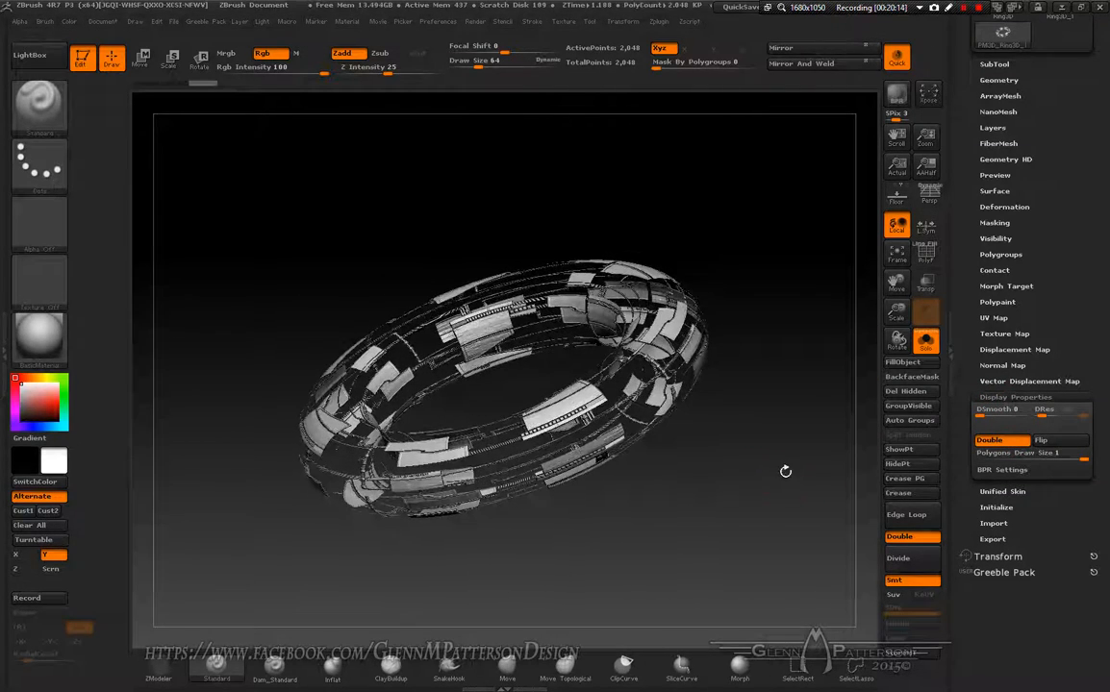
left_click_drag(896, 311, 678, 452)
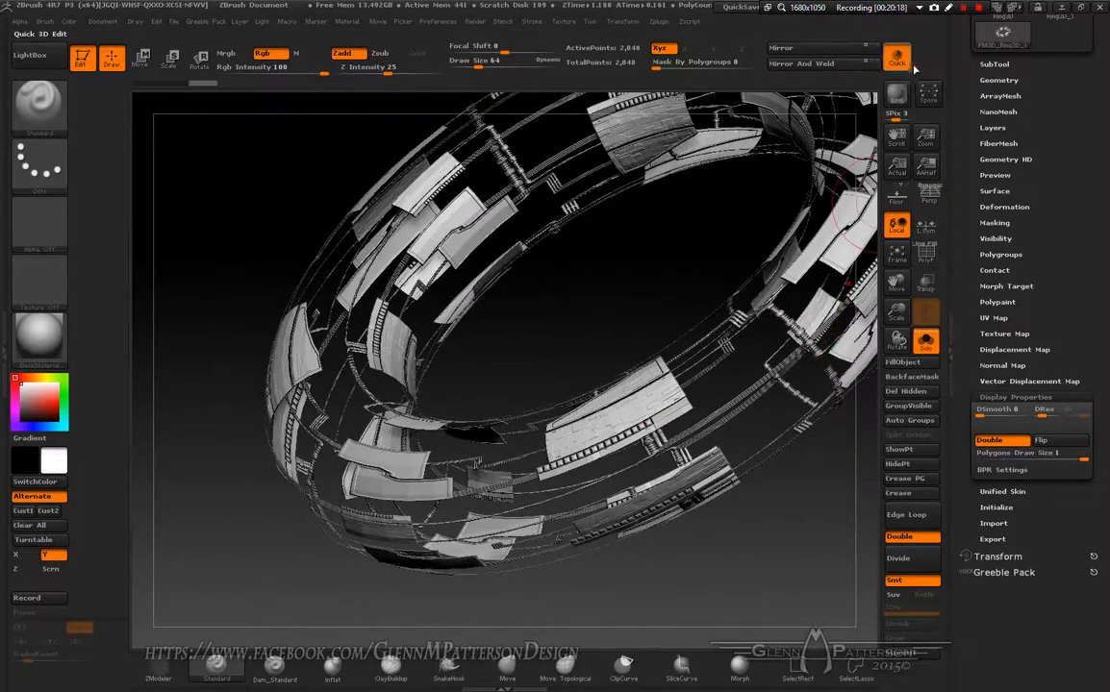
left_click(898, 96)
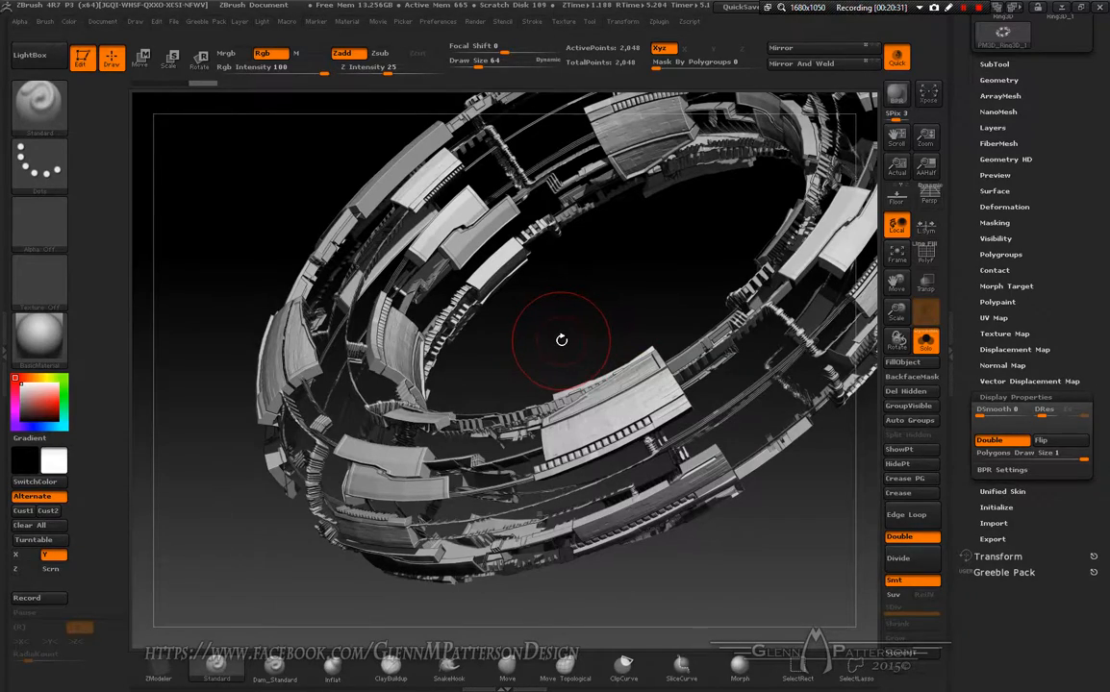
Render a close-up of the greeble panels along the ring's curved side with Best Preview Render
left_click_drag(581, 334, 831, 420)
left_click_drag(583, 391, 667, 445)
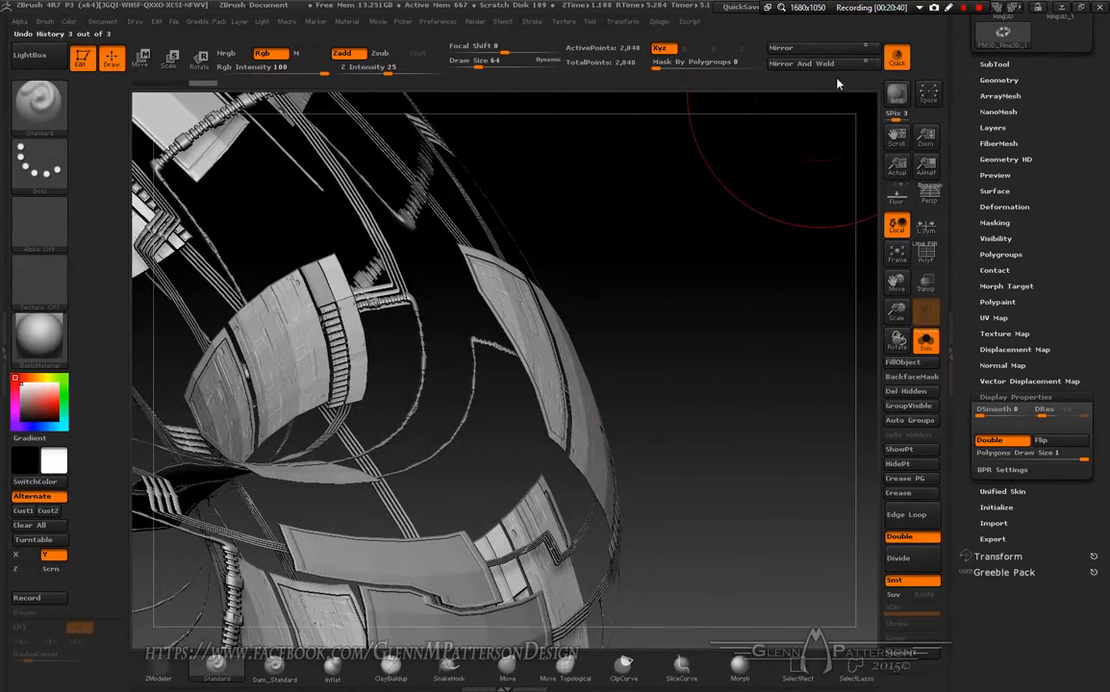
left_click(896, 94)
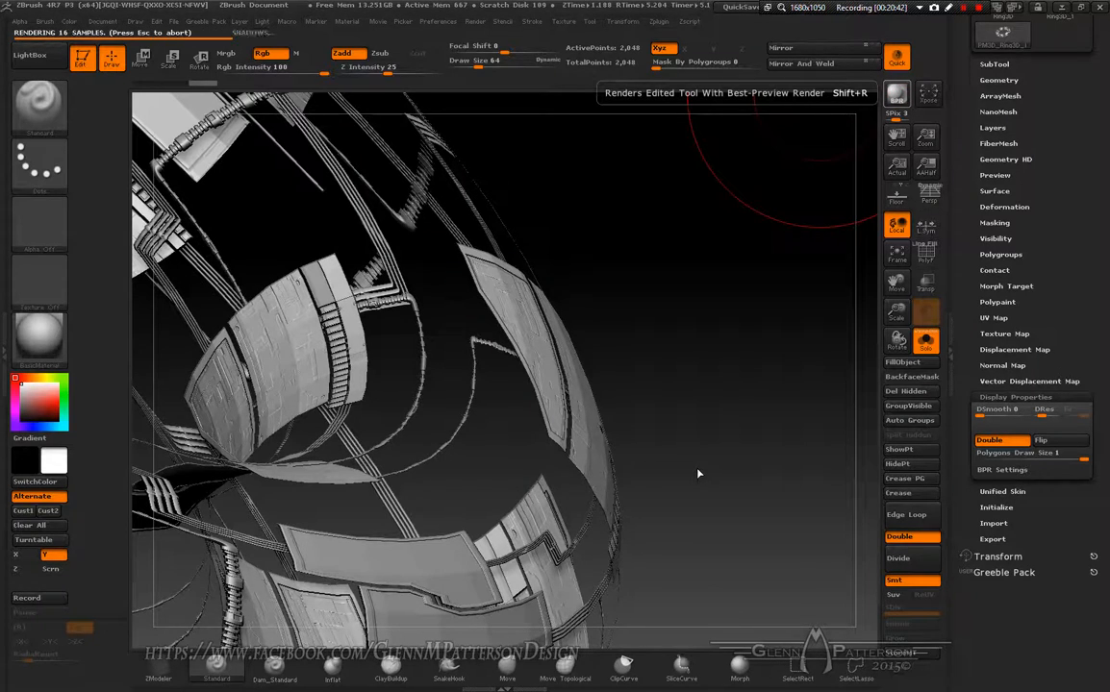
left_click_drag(698, 474, 698, 468)
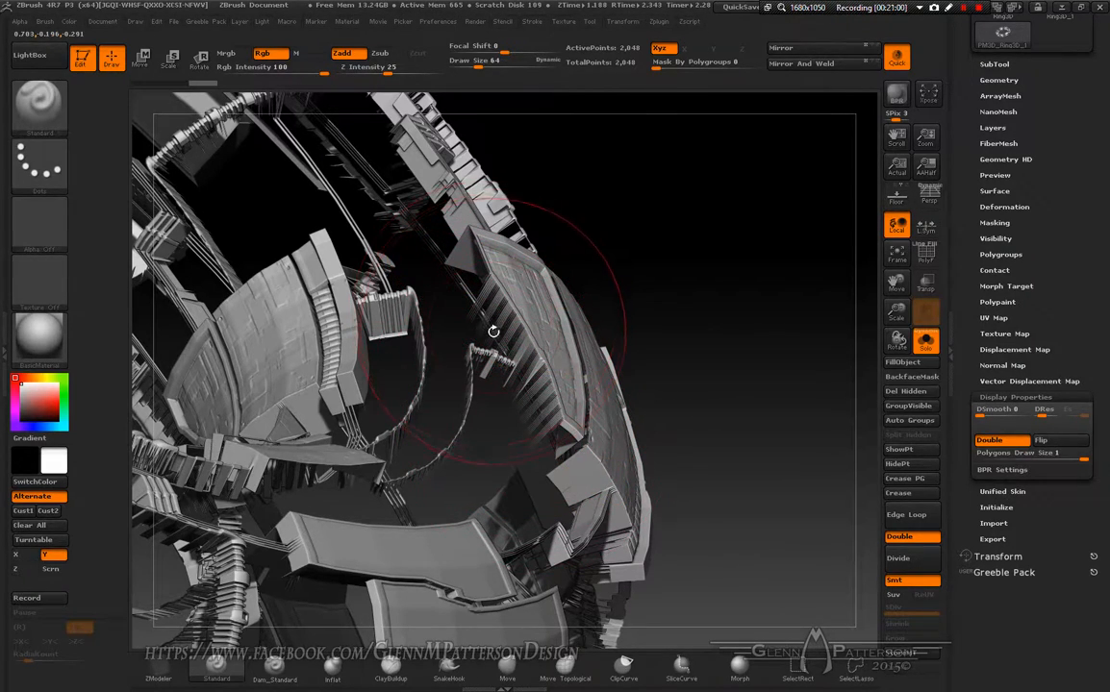
Turn the ring to a slightly different close-up, undo the last change, and run Best Preview Render again
right_click_drag(522, 367, 546, 420)
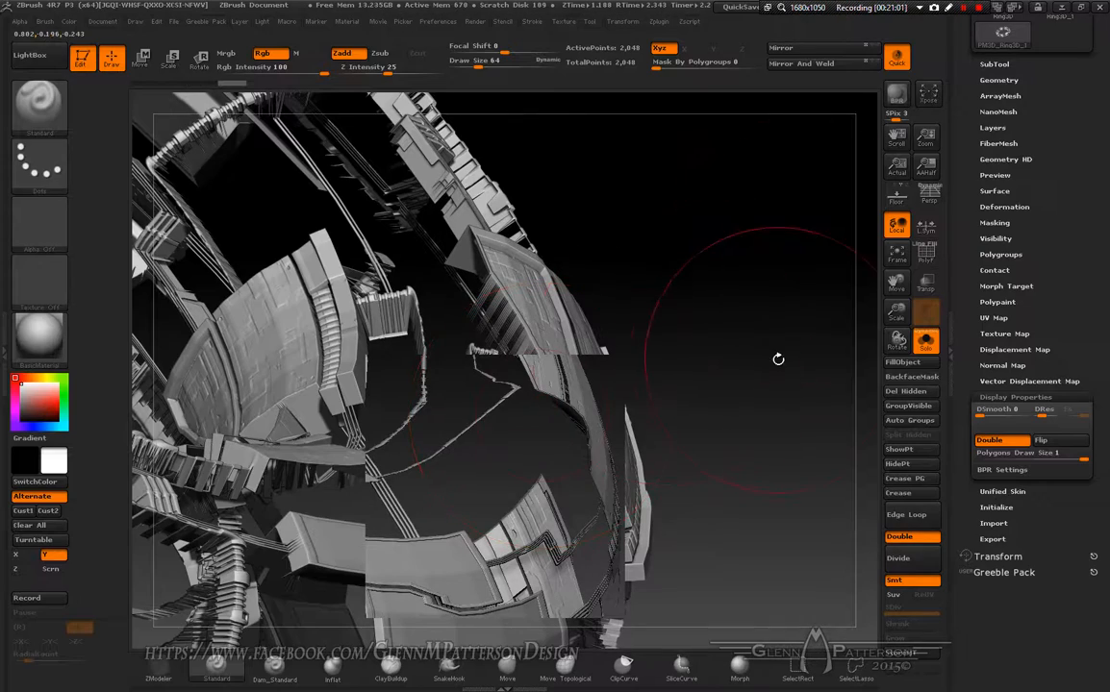
left_click_drag(753, 396, 745, 397)
key("ctrl+z")
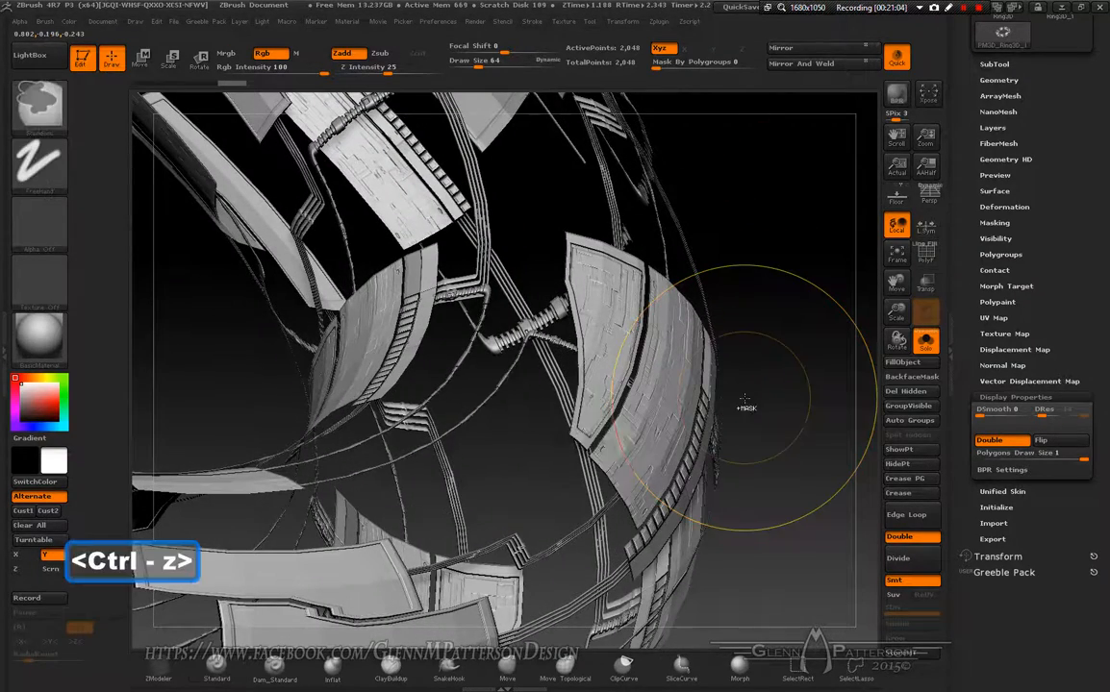
left_click(896, 94)
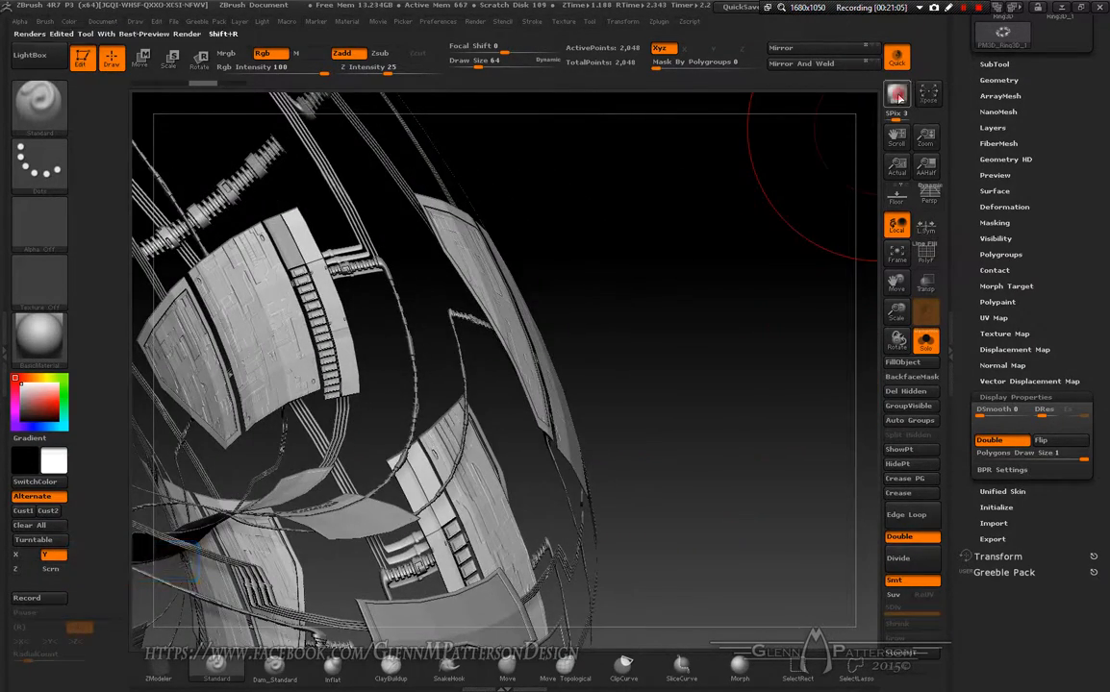
left_click(779, 314)
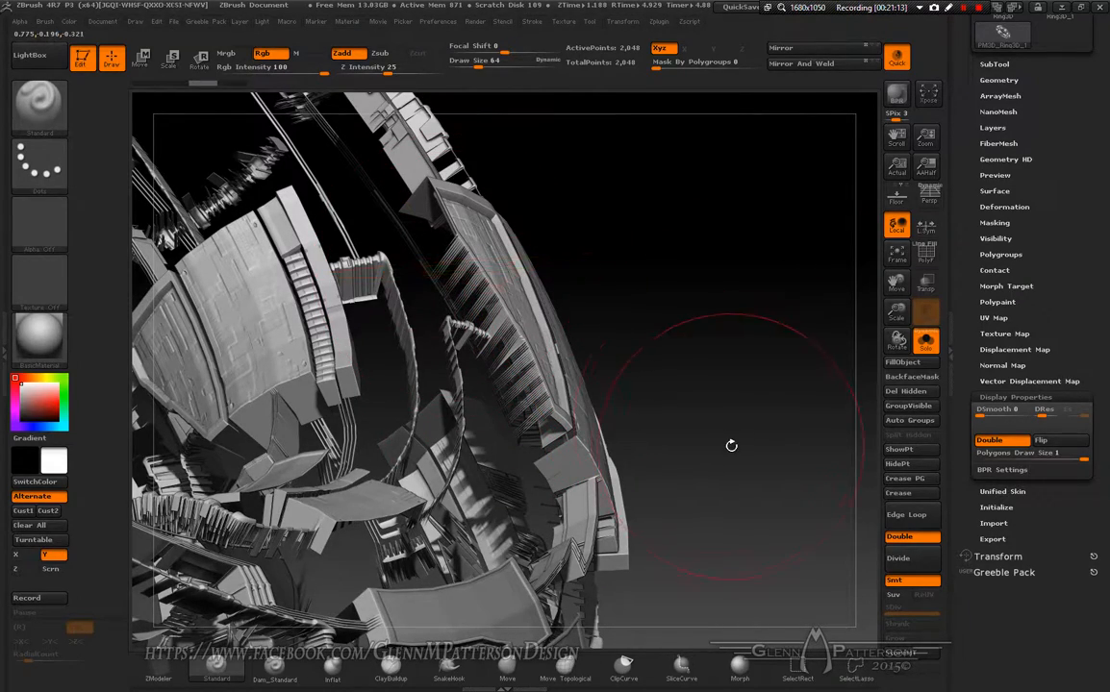
Render a BPR preview of the ring's noise detail from a close, angled view
left_click_drag(741, 459, 625, 384)
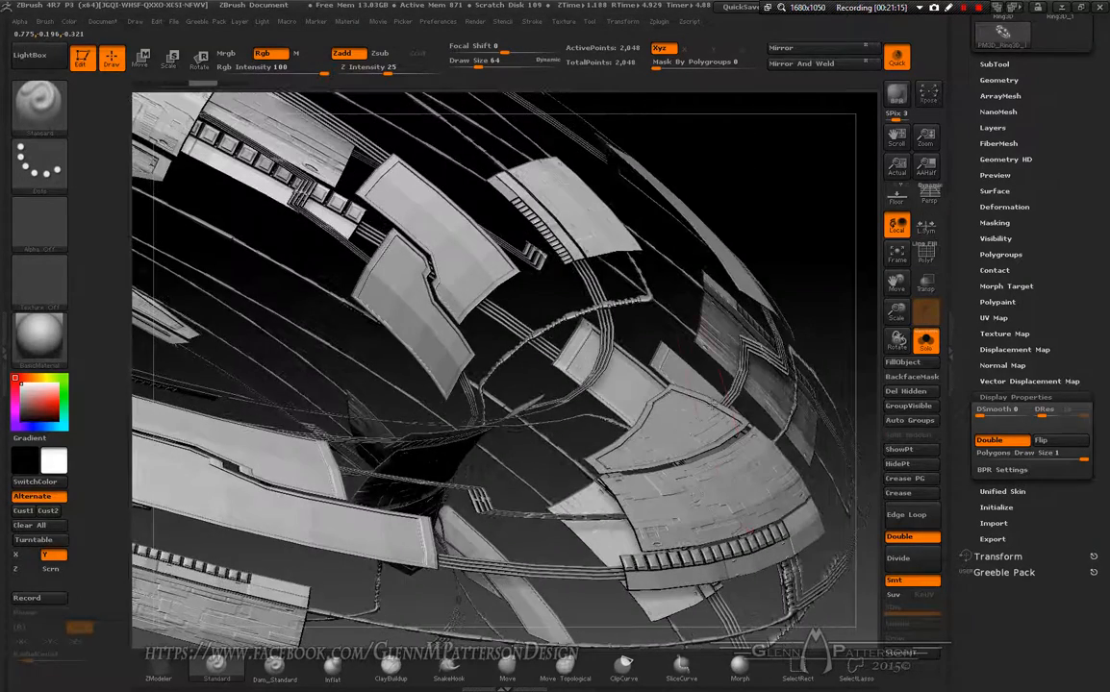
left_click(896, 95)
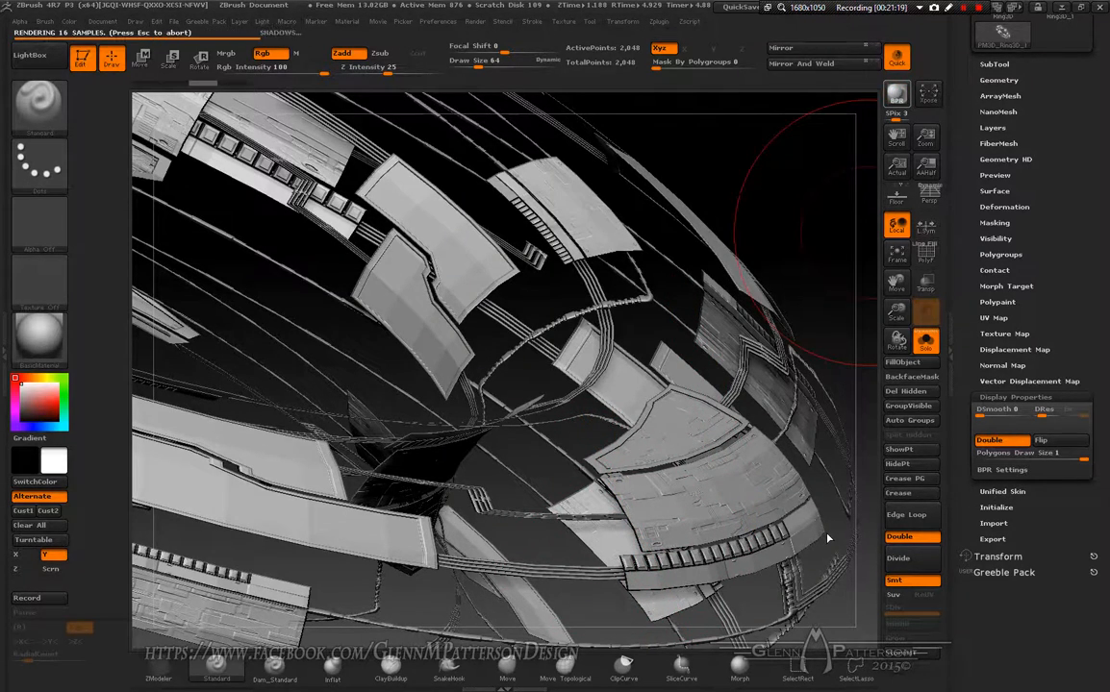
left_click_drag(827, 538, 825, 532)
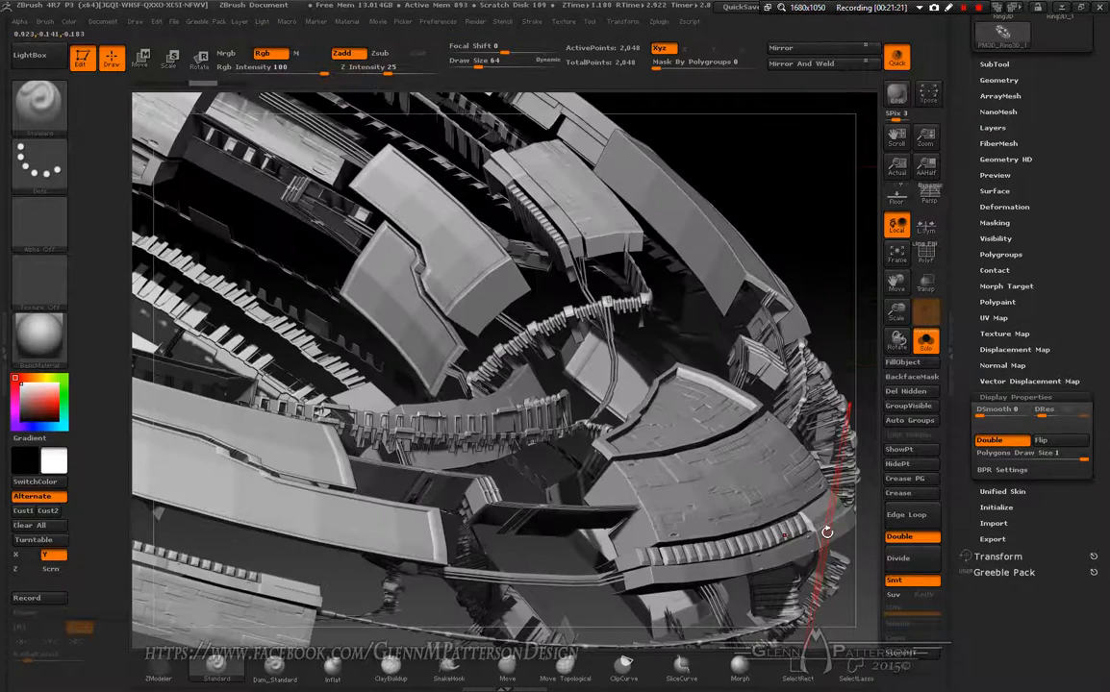
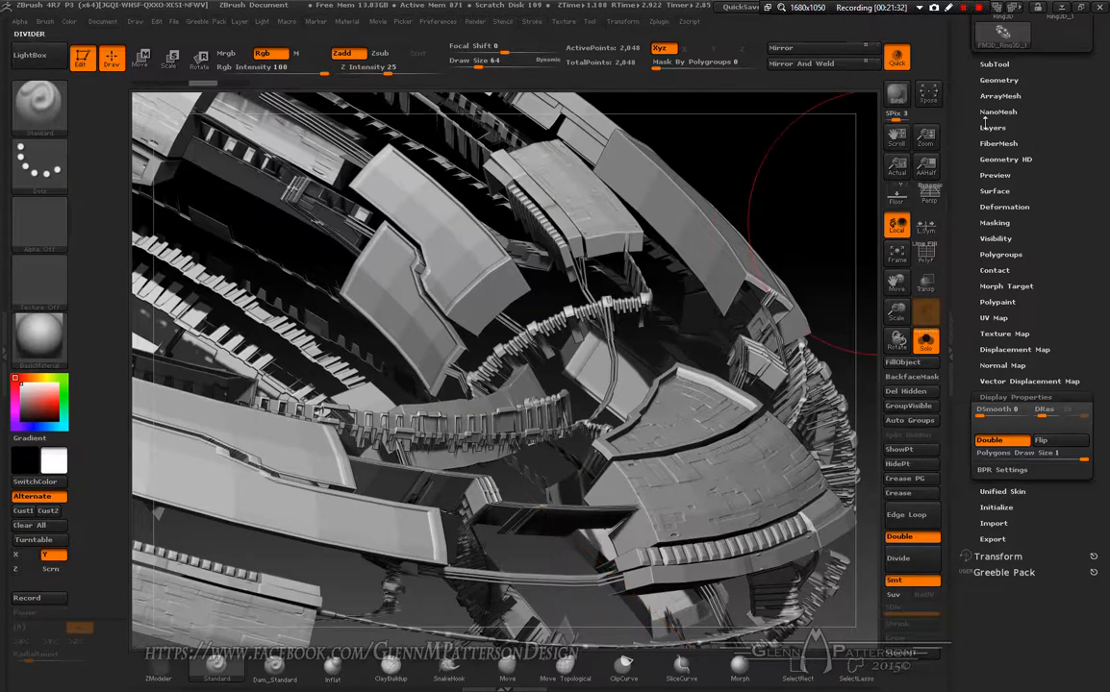
Edit the ring's surface noise and set its Strength to 0.2506
left_click(994, 191)
left_click(1019, 237)
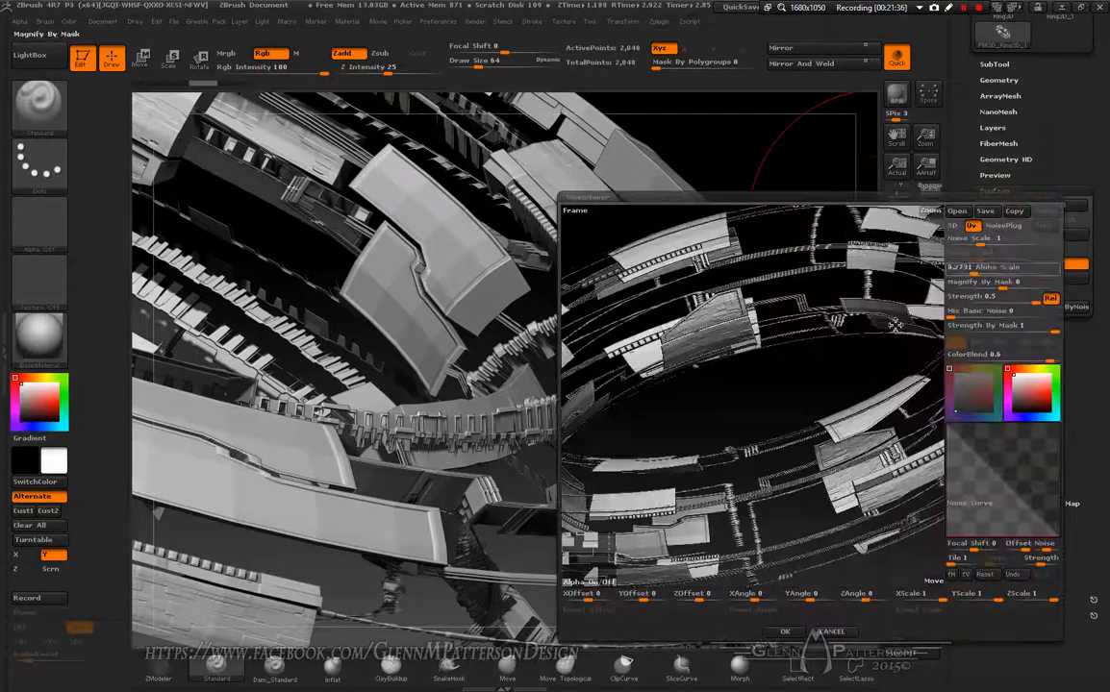
left_click_drag(1031, 301, 1026, 300)
left_click(1030, 300)
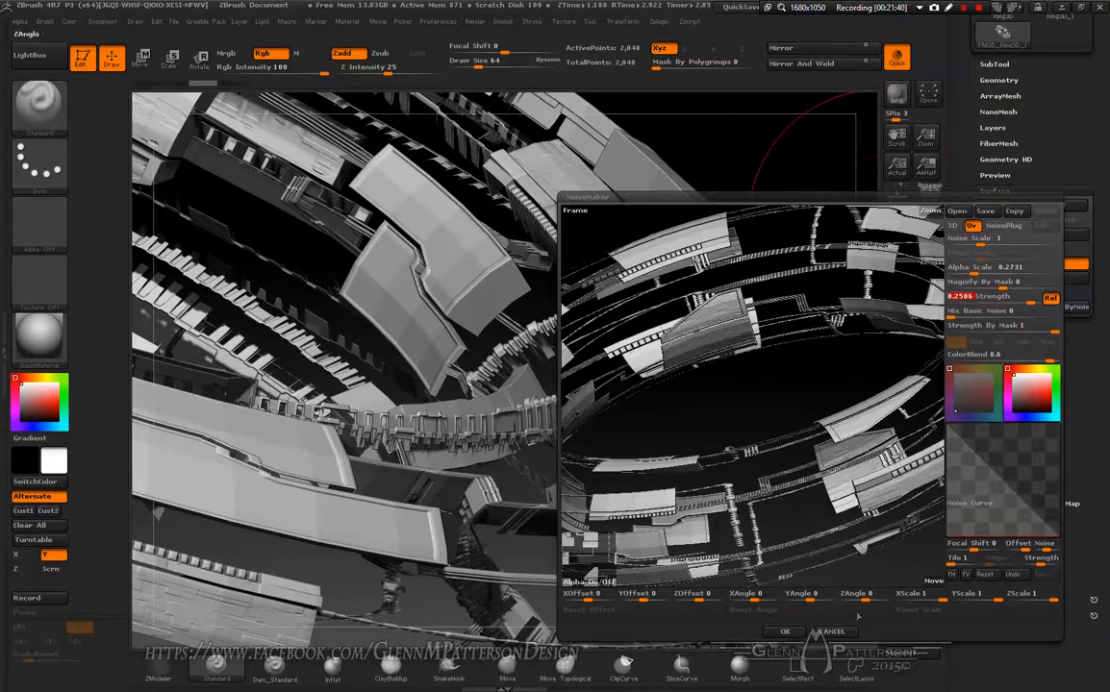
left_click(785, 632)
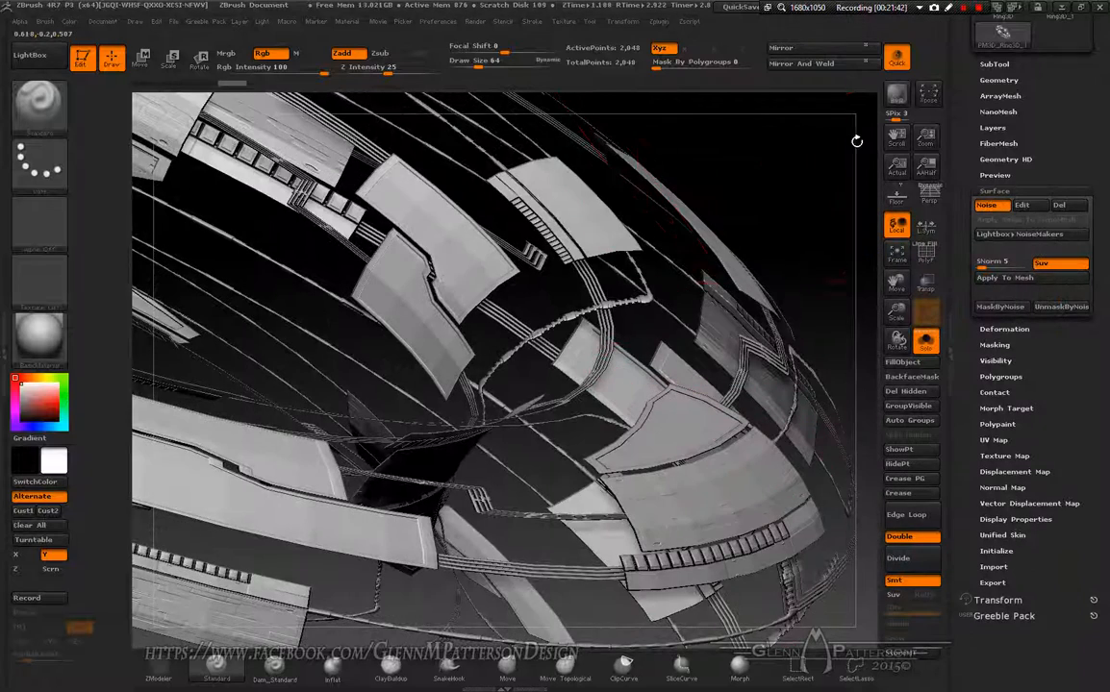
Render the close-up with BPR to check the reduced noise depth, ending on a view of the whole ring
left_click(898, 95)
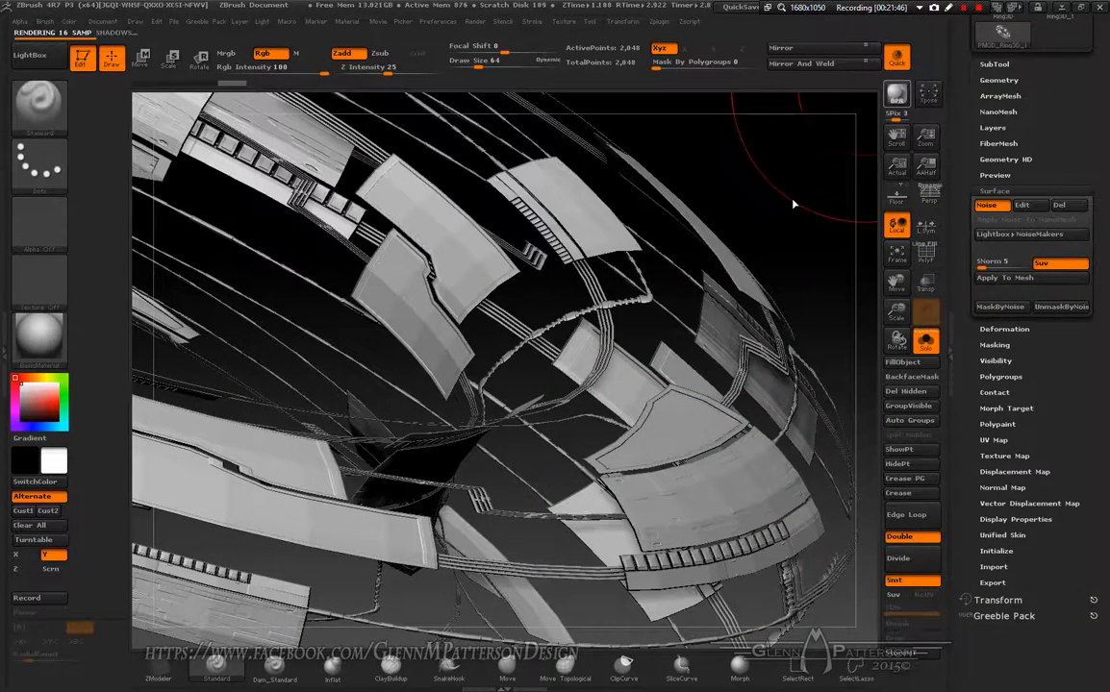
left_click_drag(793, 204, 792, 198)
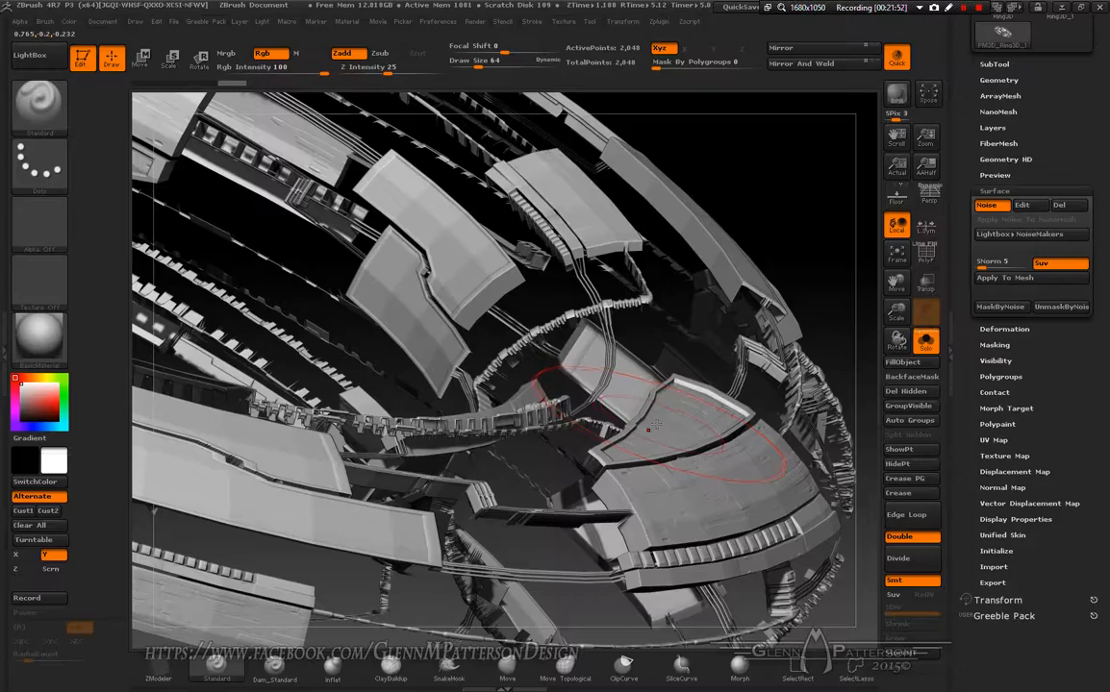
right_click_drag(654, 423, 636, 464)
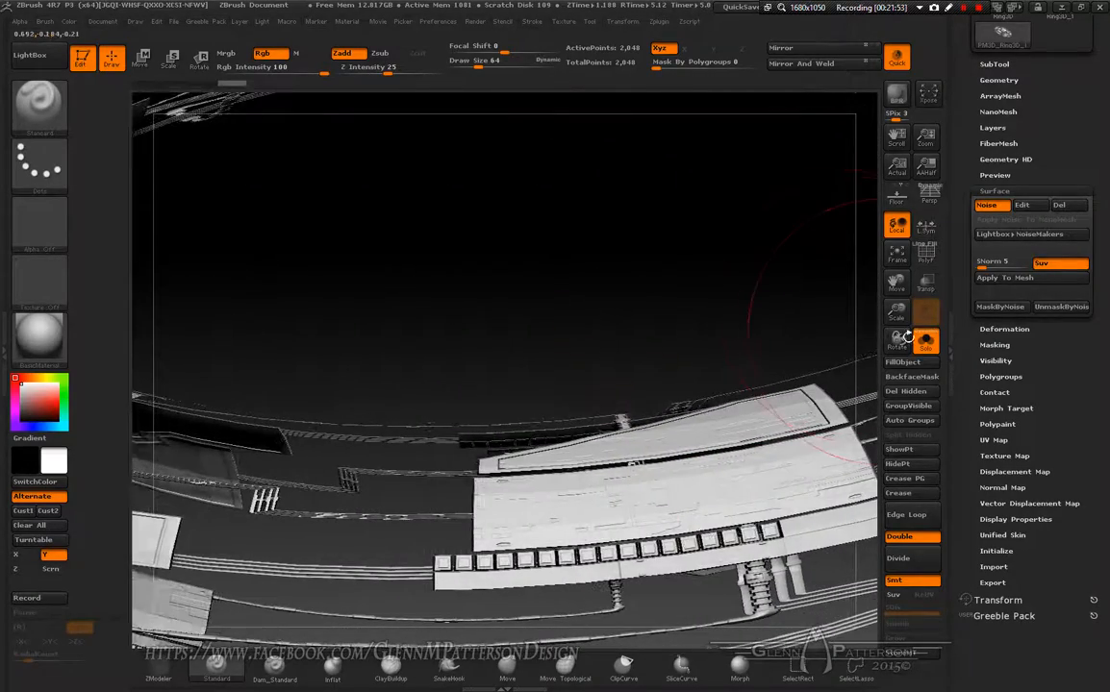
left_click_drag(896, 312, 900, 198)
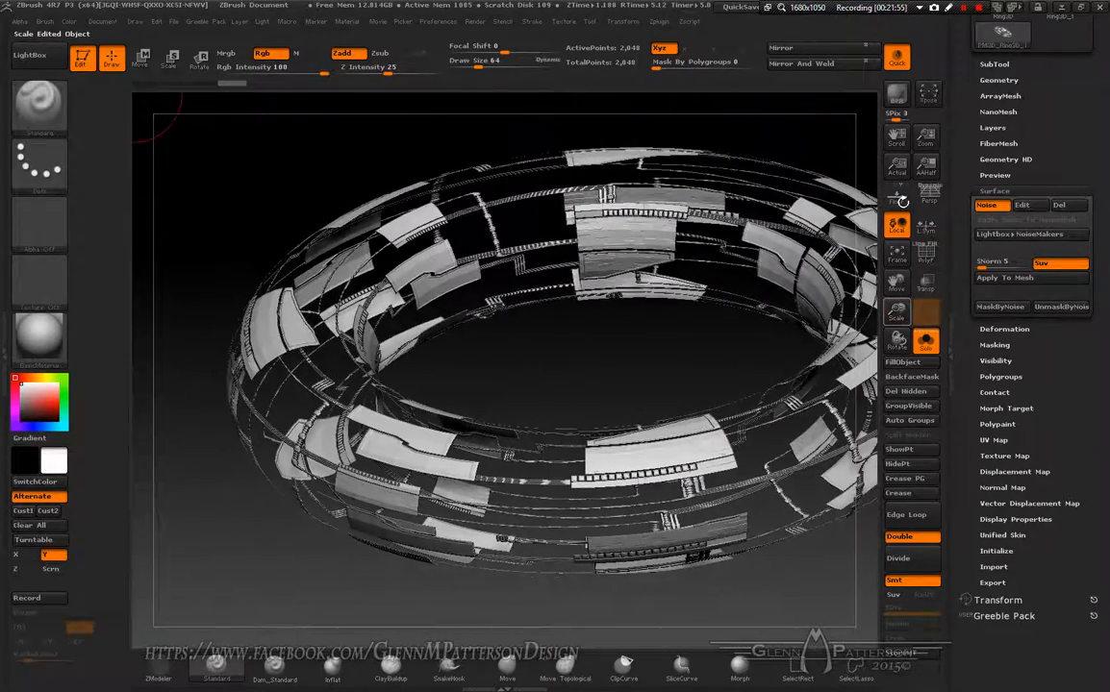
left_click_drag(896, 282, 782, 275)
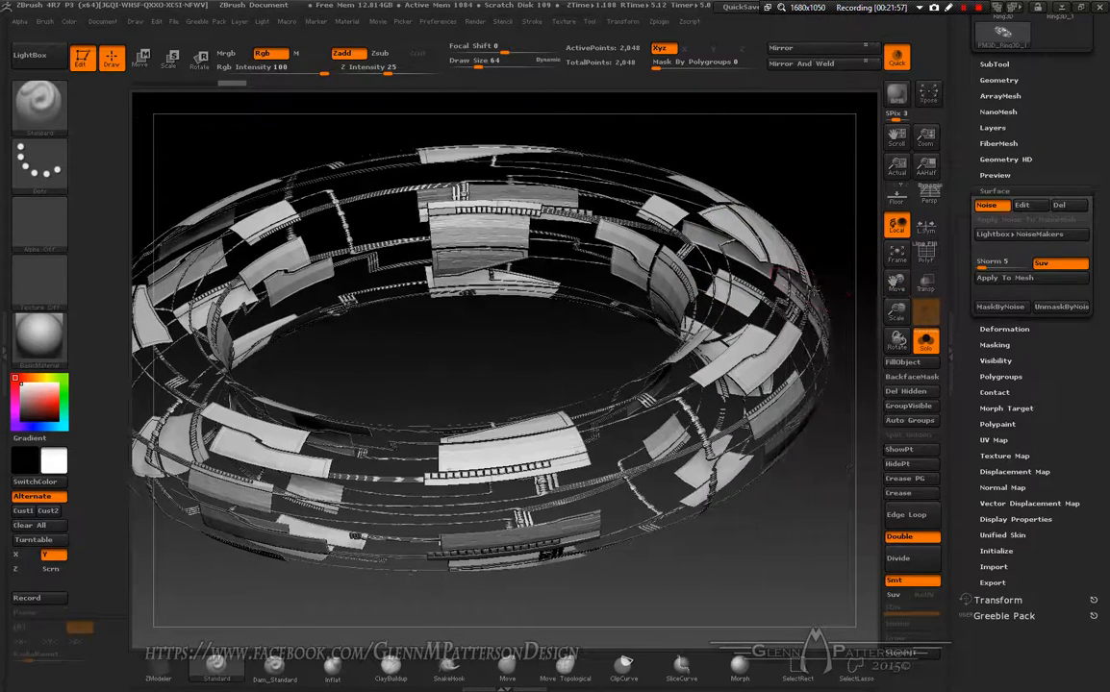
Turn on Dynamic Subdiv for the ring and set SmoothSubdiv to 5
left_click_drag(1068, 448, 1016, 372)
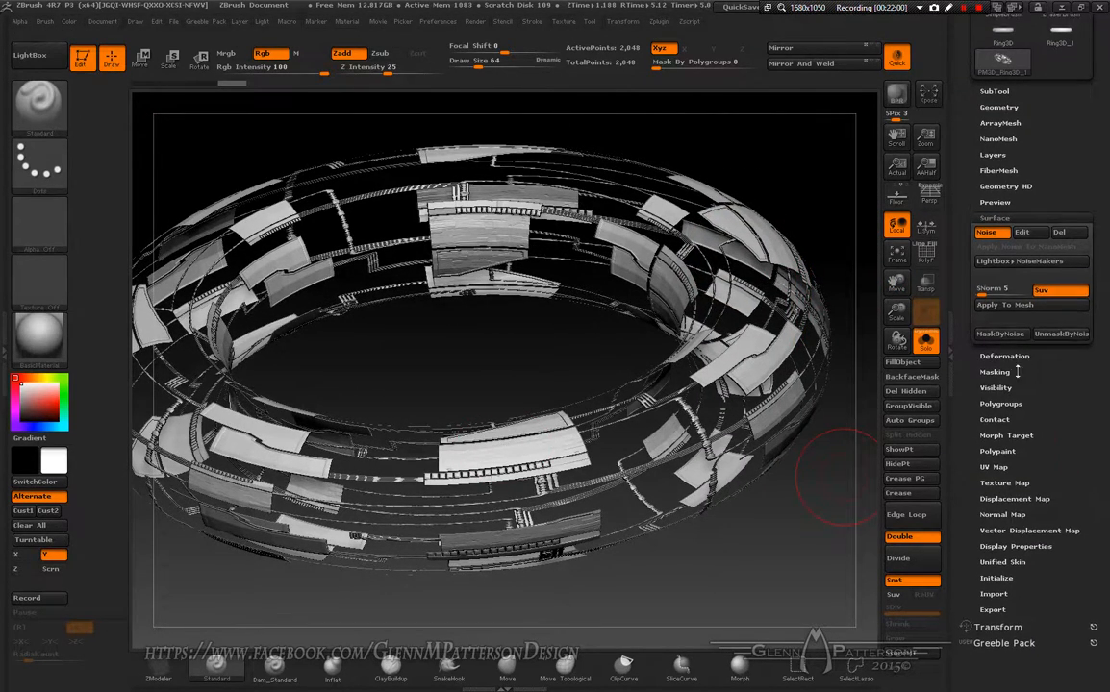
left_click(1000, 107)
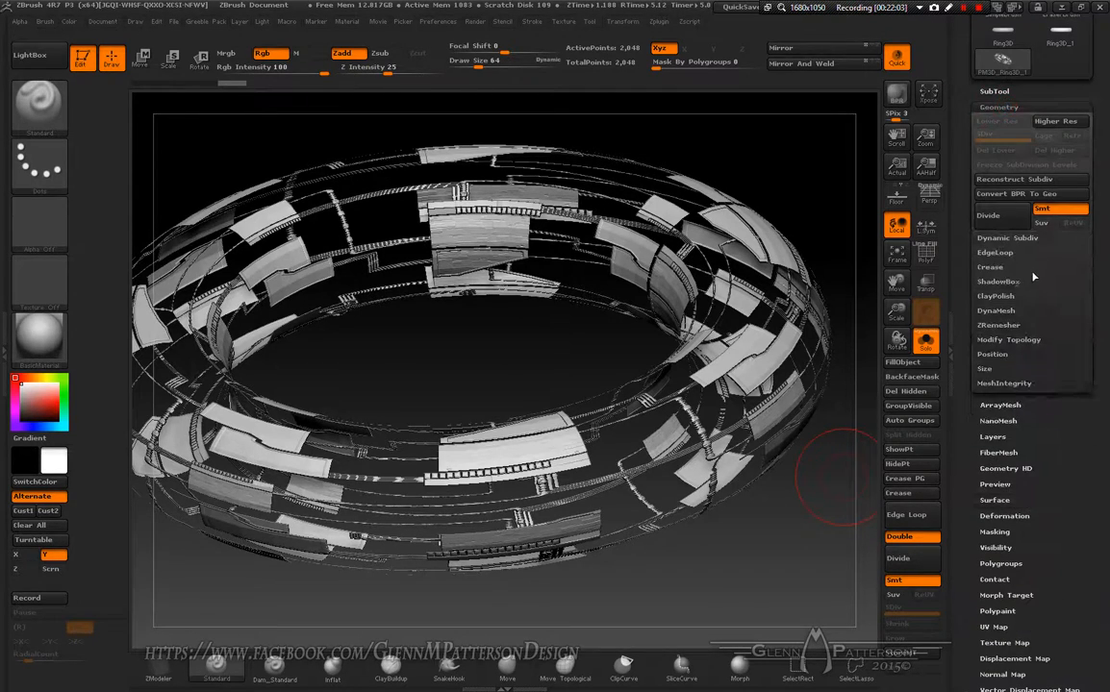
left_click(1004, 239)
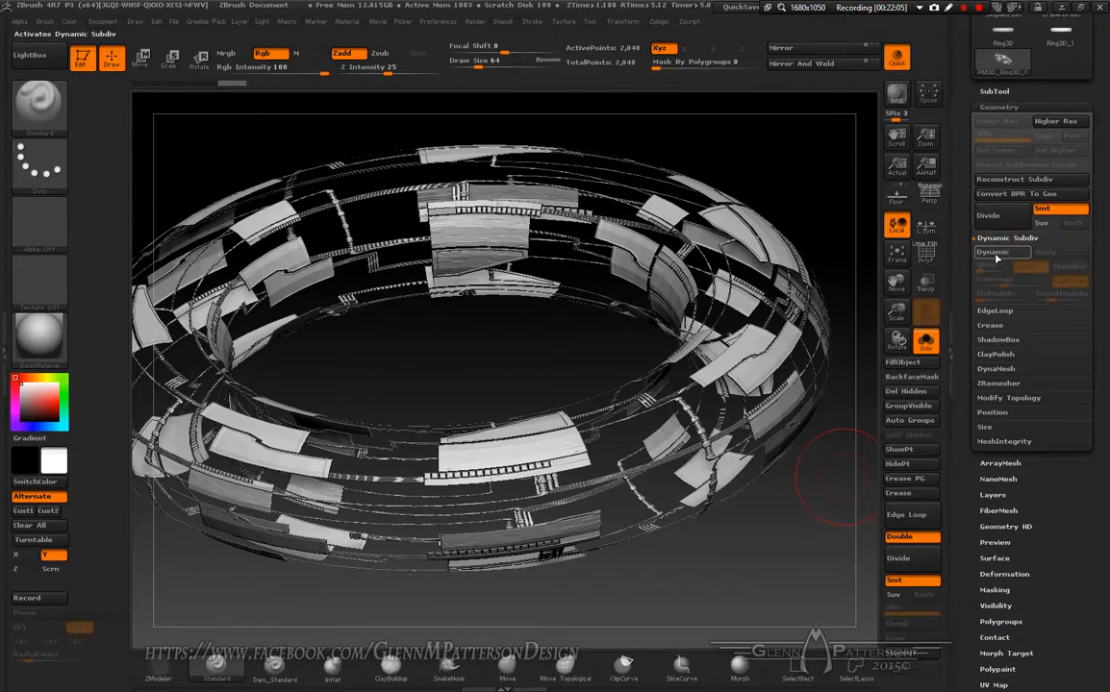
left_click(995, 253)
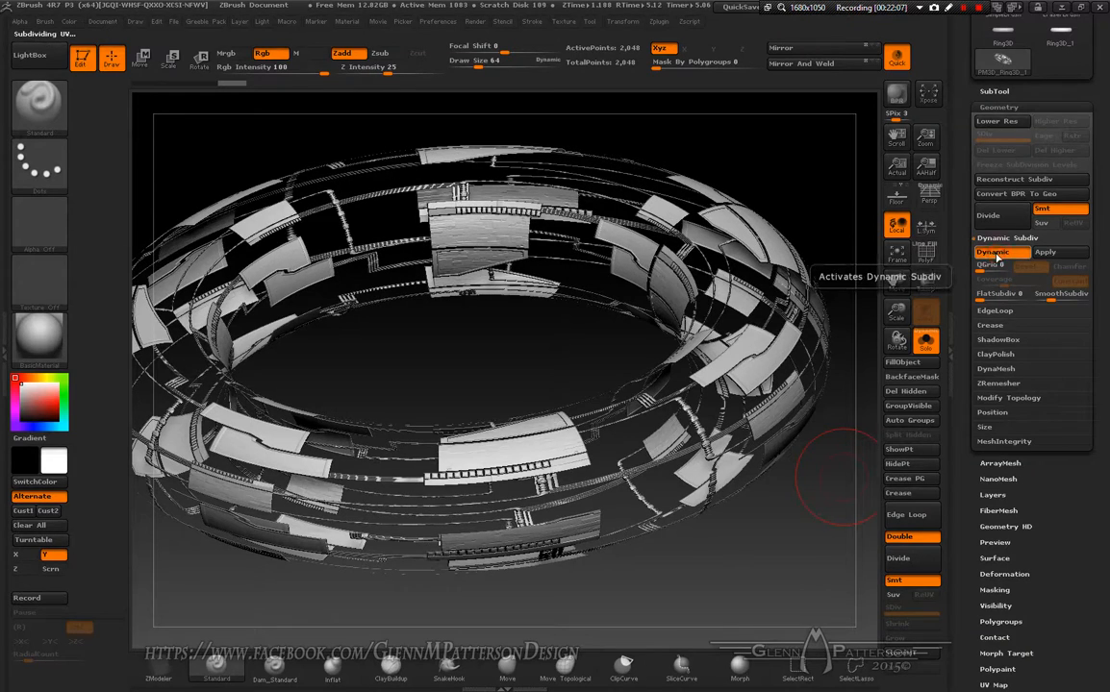
left_click(1052, 299)
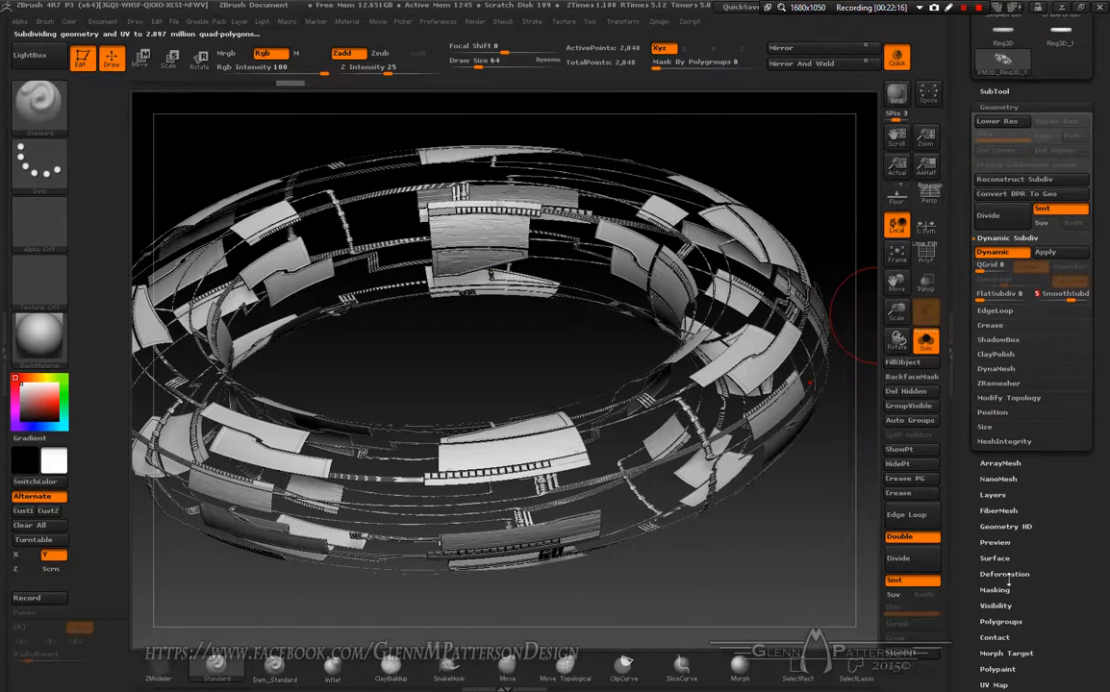
Duplicate the ring subtool and shrink the active one with a slight negative Inflate, with Solo turned off
left_click(990, 91)
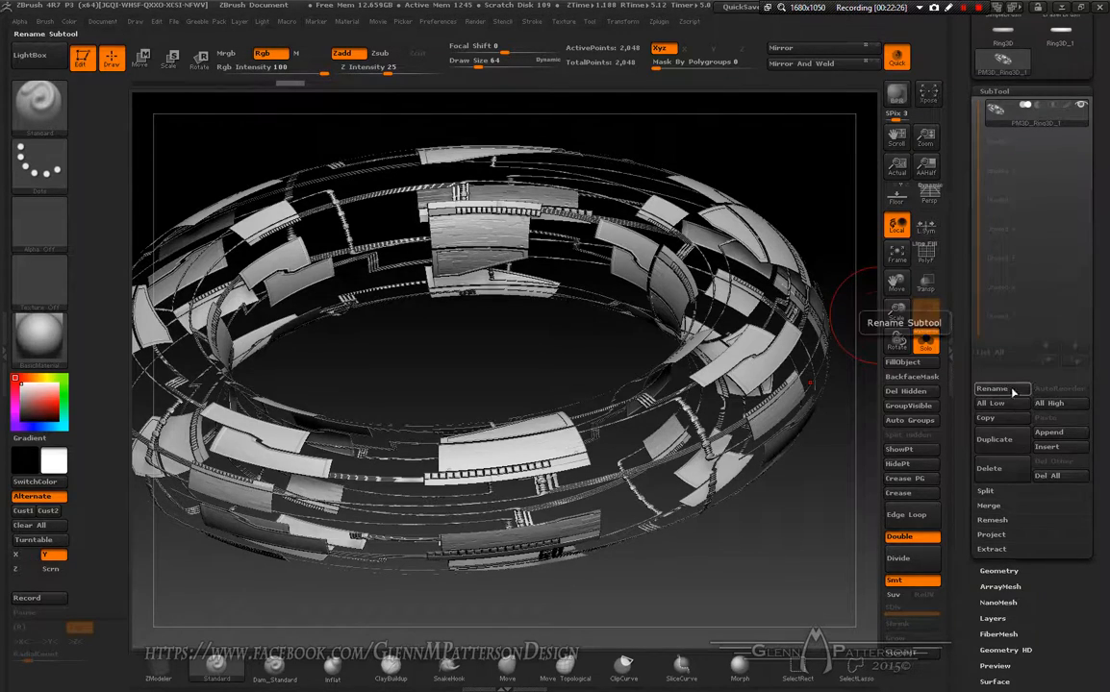
left_click(1017, 442)
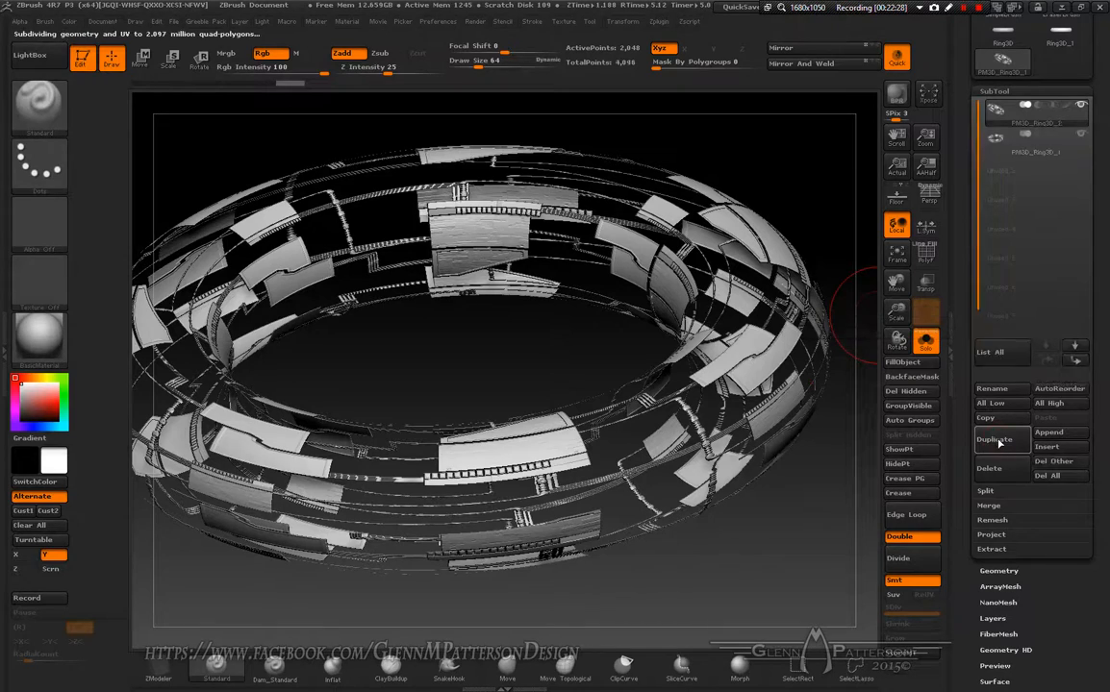
left_click_drag(1055, 603, 1054, 472)
left_click(1014, 464)
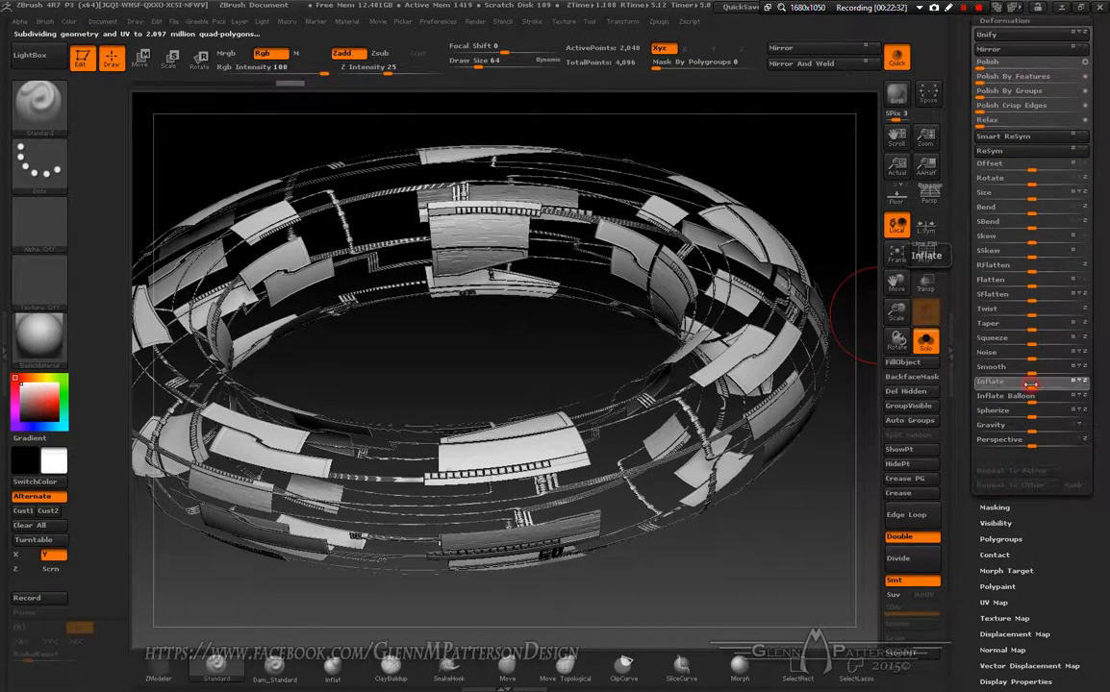
left_click_drag(1029, 385, 990, 361)
left_click(925, 343)
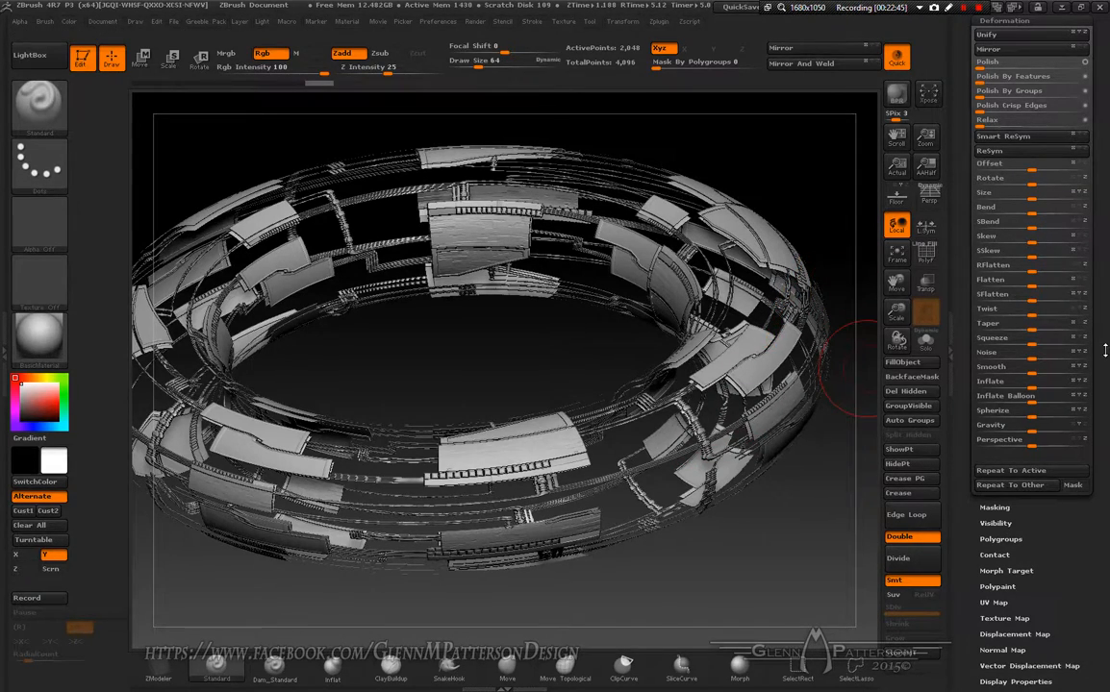
Set the active ring's surface noise Alpha Scale to 0.412 and render the layered rings with BPR
left_click_drag(1106, 348, 1104, 307)
left_click_drag(1083, 509, 1091, 687)
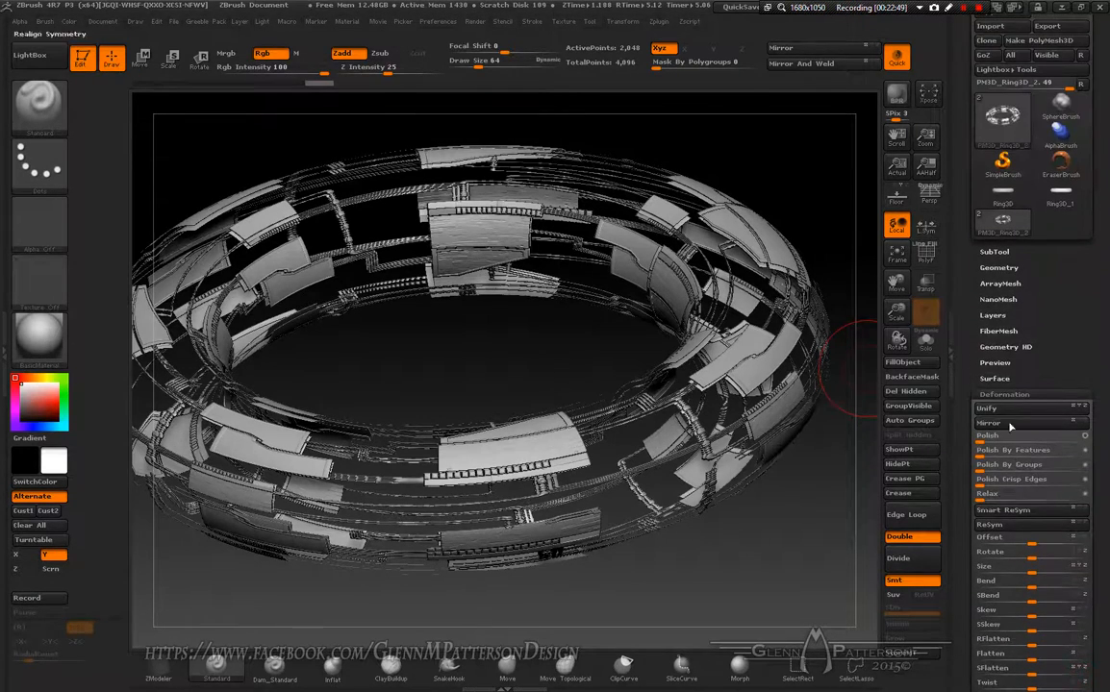
left_click(996, 378)
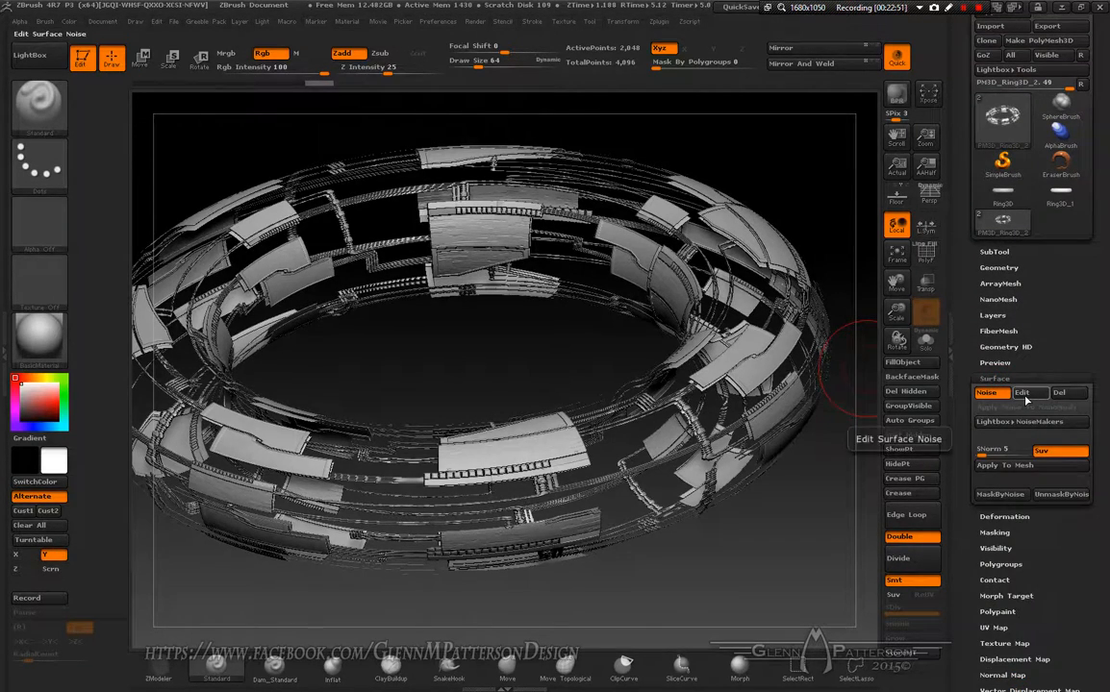
left_click(1023, 394)
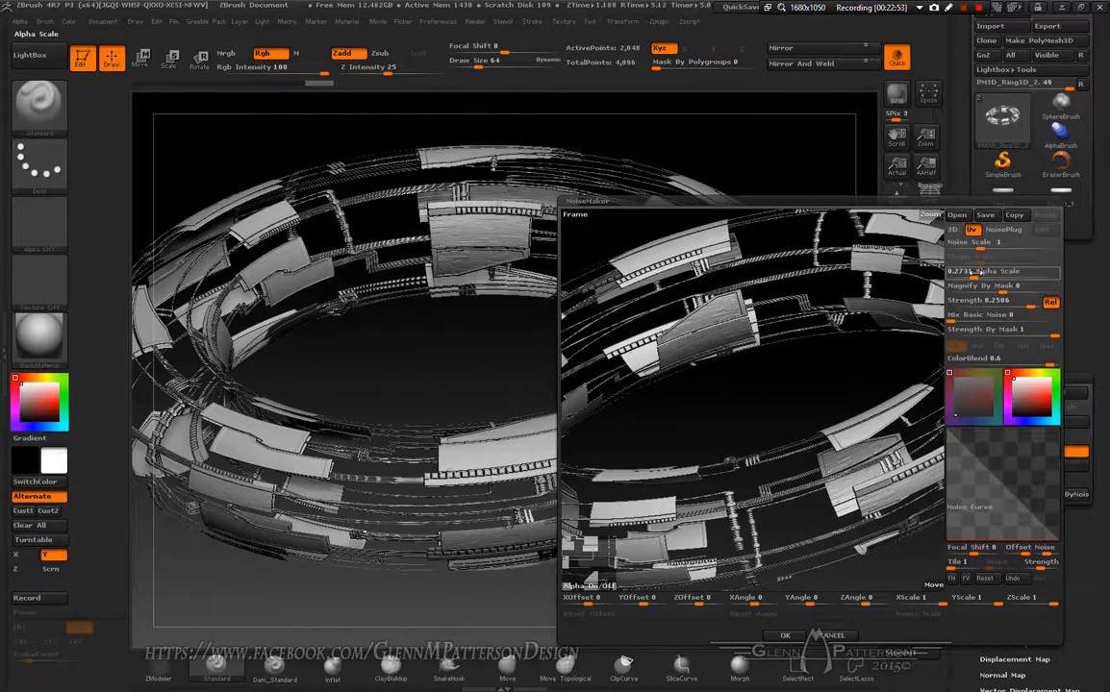
left_click_drag(975, 275, 977, 274)
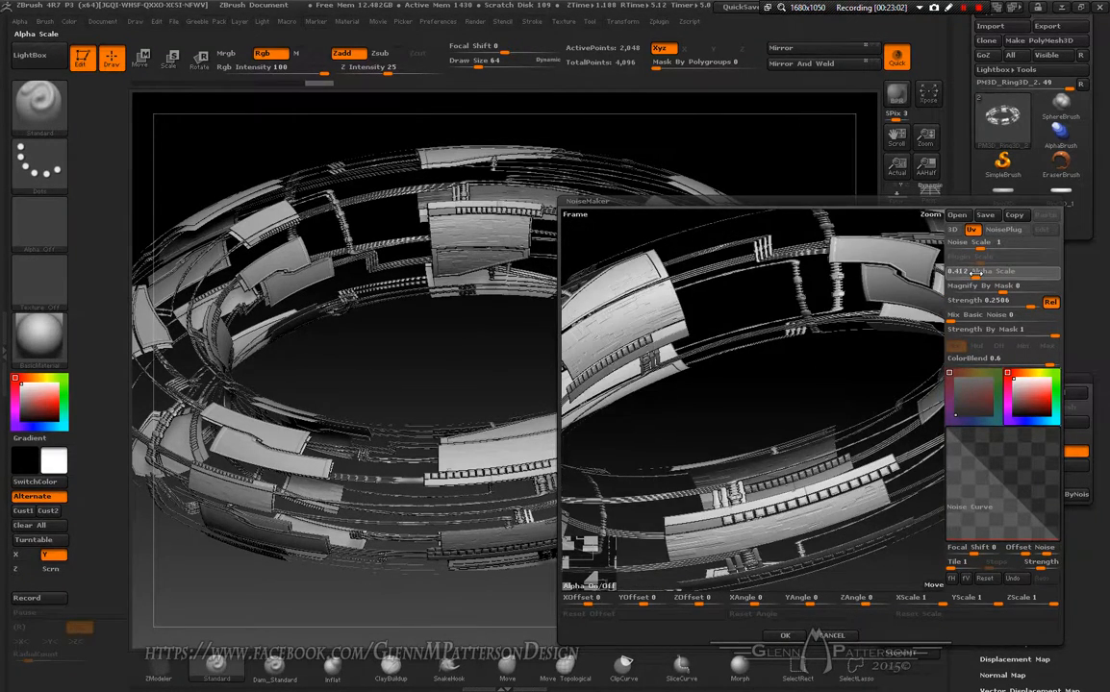
left_click(784, 635)
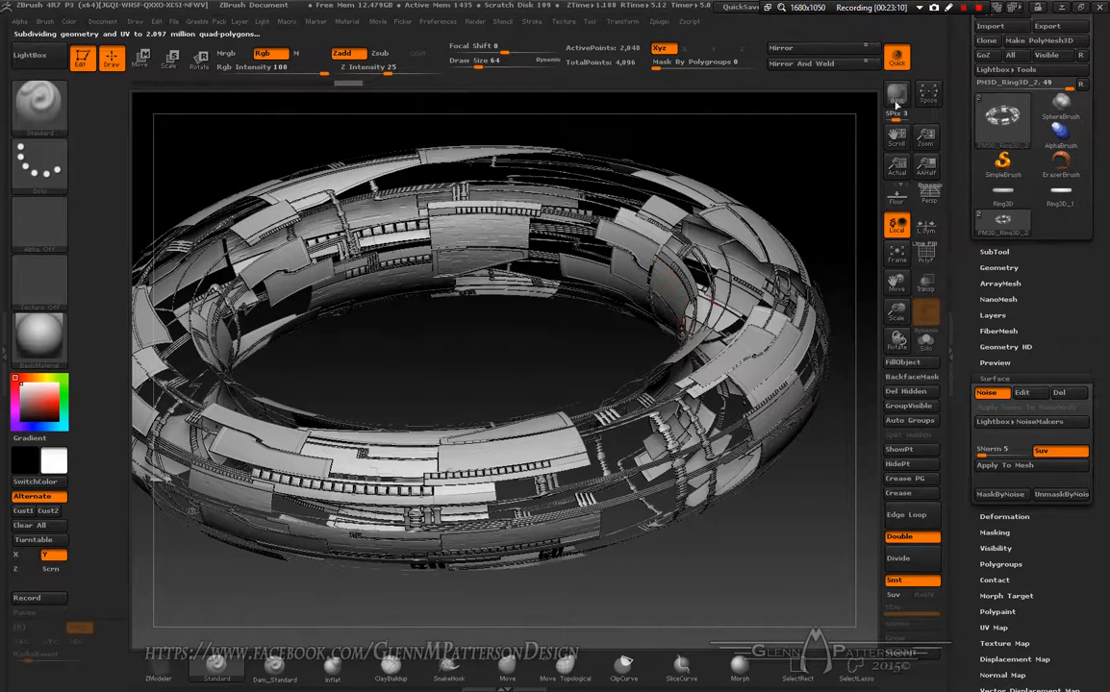
key("shift+r")
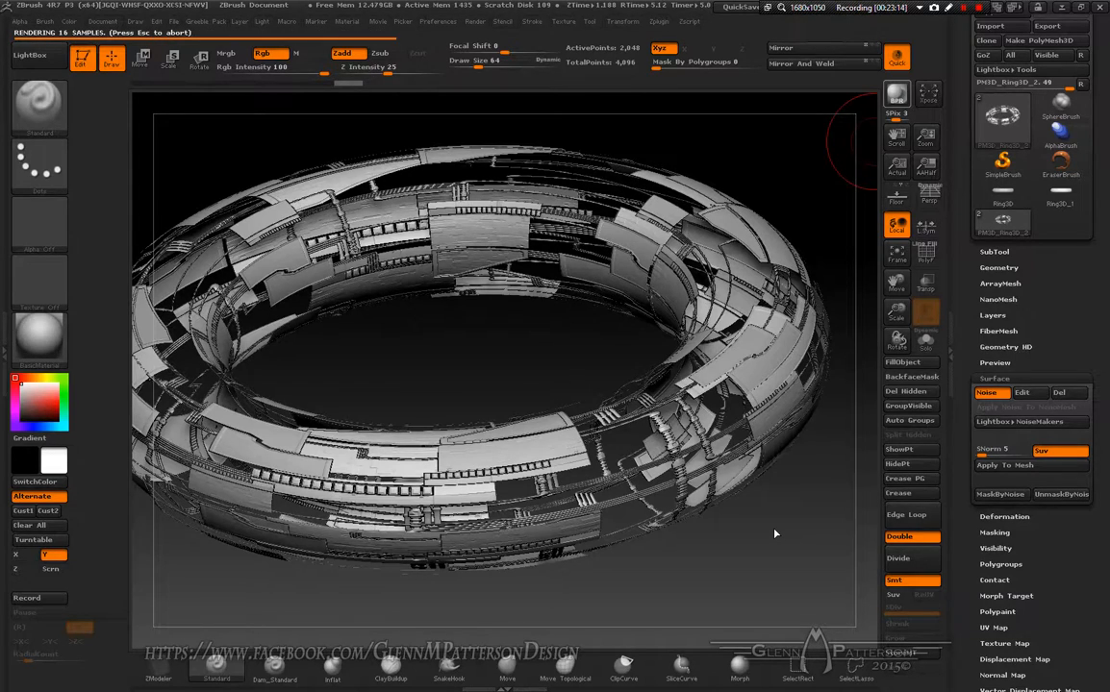
left_click_drag(775, 534, 774, 527)
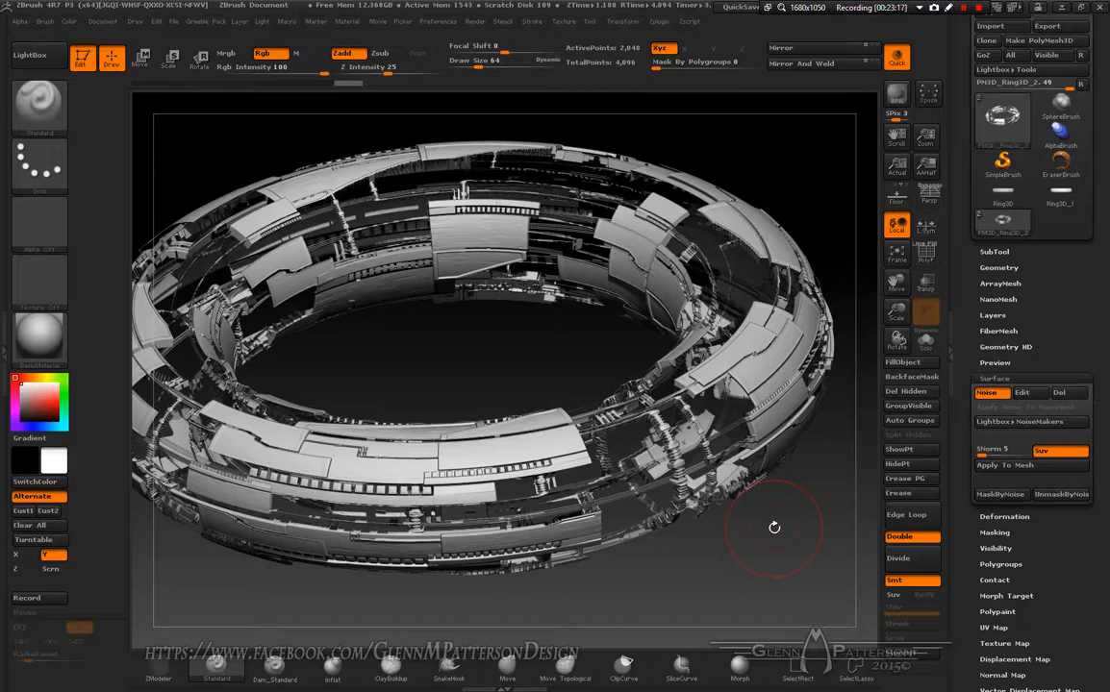
Duplicate the active ring subtool to add a third layer and apply a small negative Inflate deformation to the active ring
left_click(995, 252)
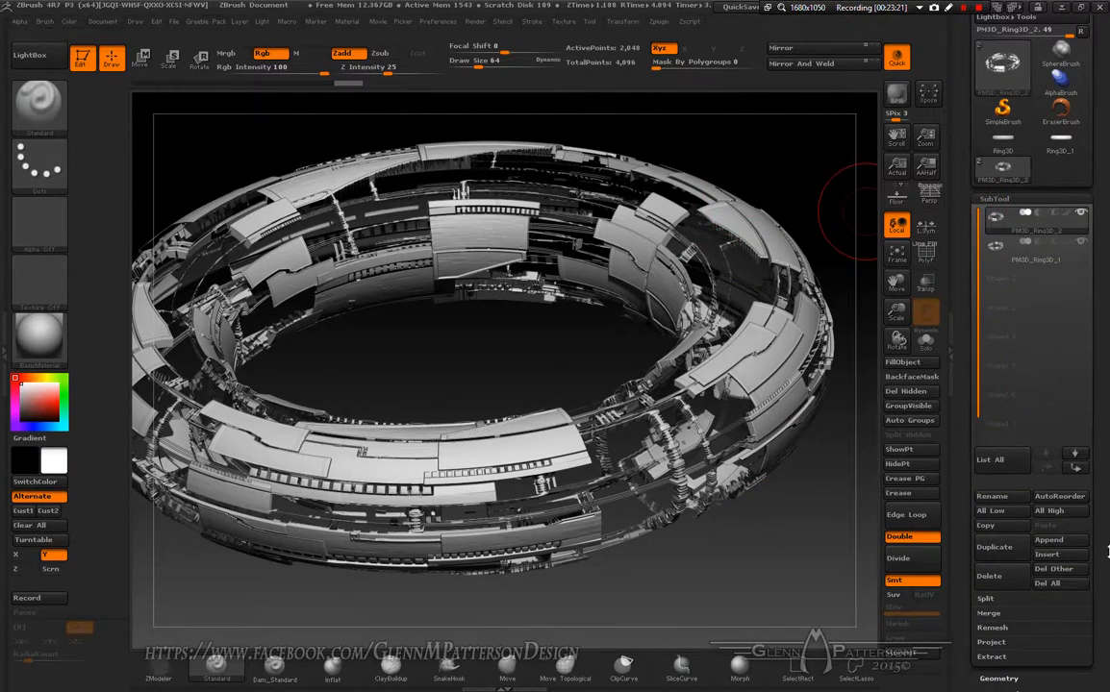
left_click_drag(1104, 541, 1106, 440)
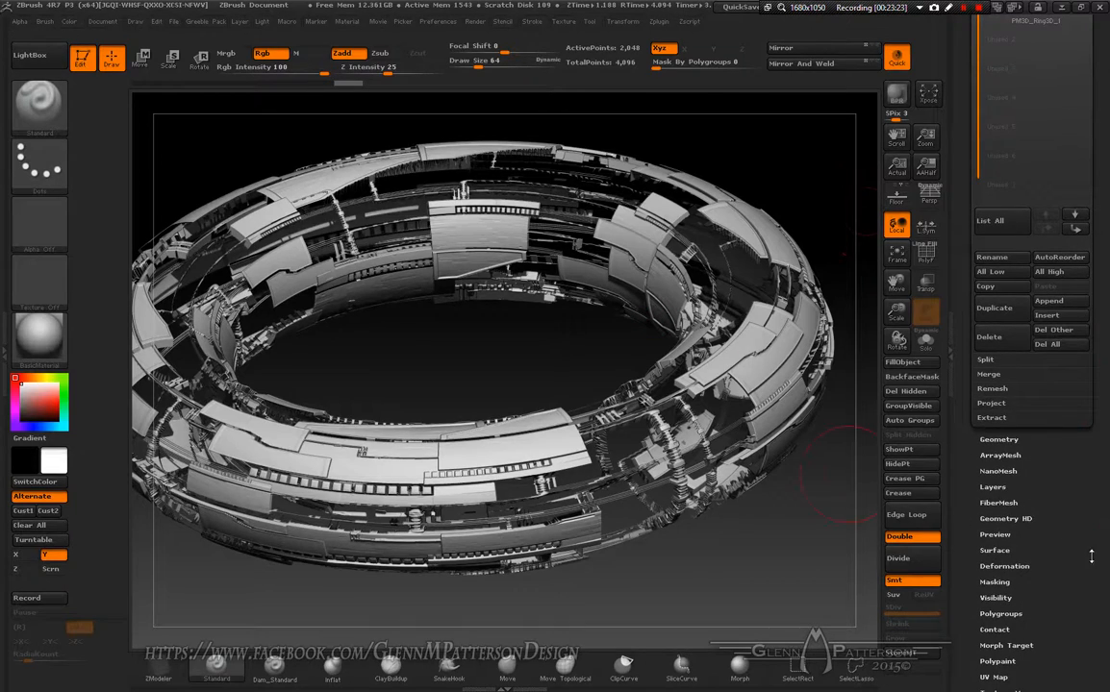
left_click_drag(1093, 555, 1078, 592)
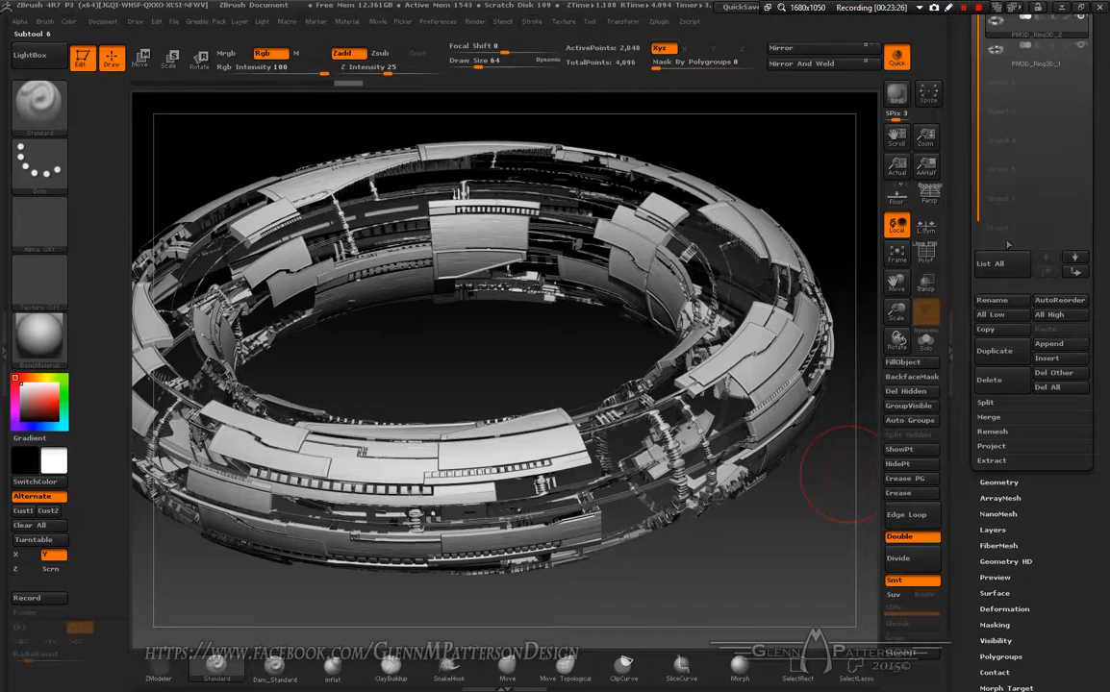
left_click(1004, 351)
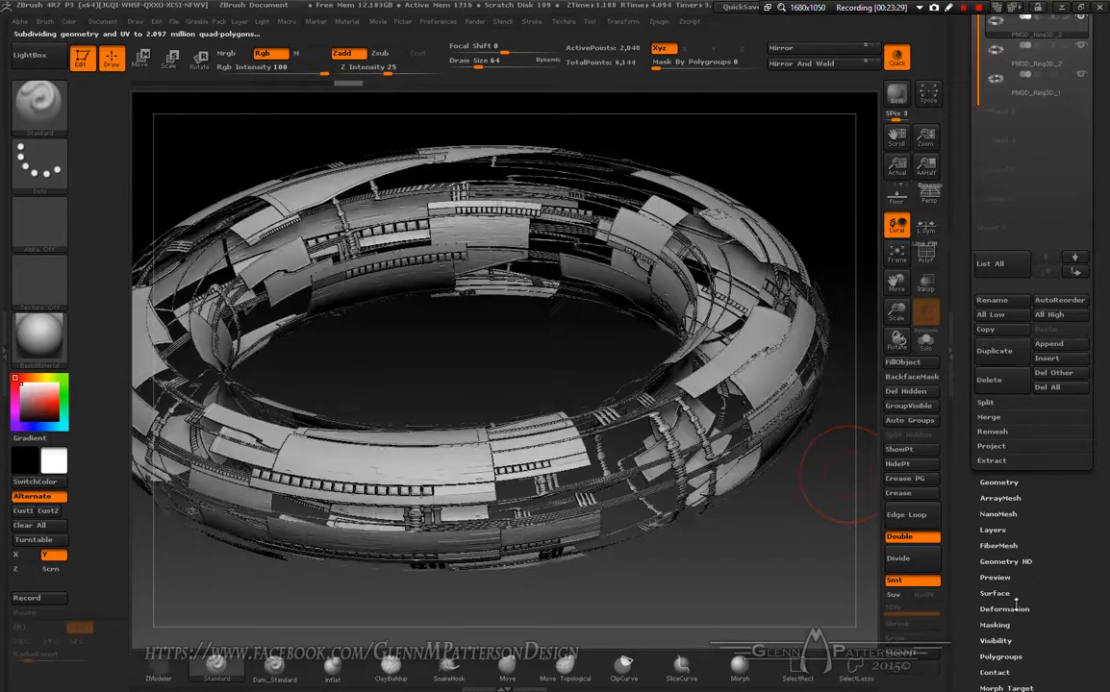
left_click(1004, 610)
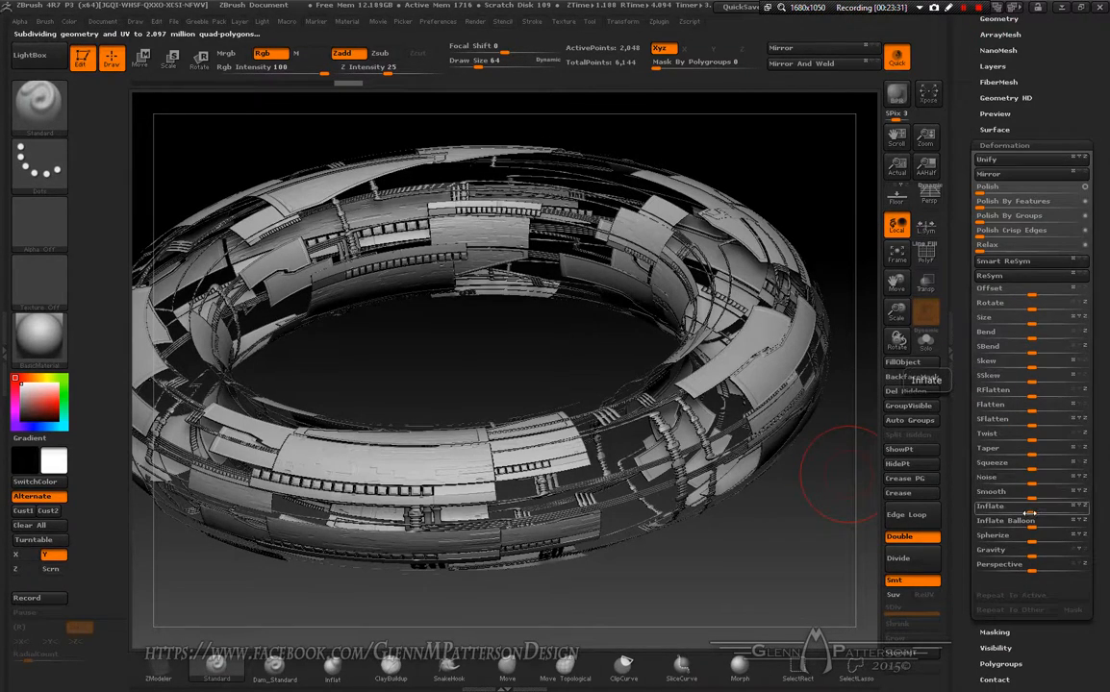
left_click_drag(1029, 513, 1021, 514)
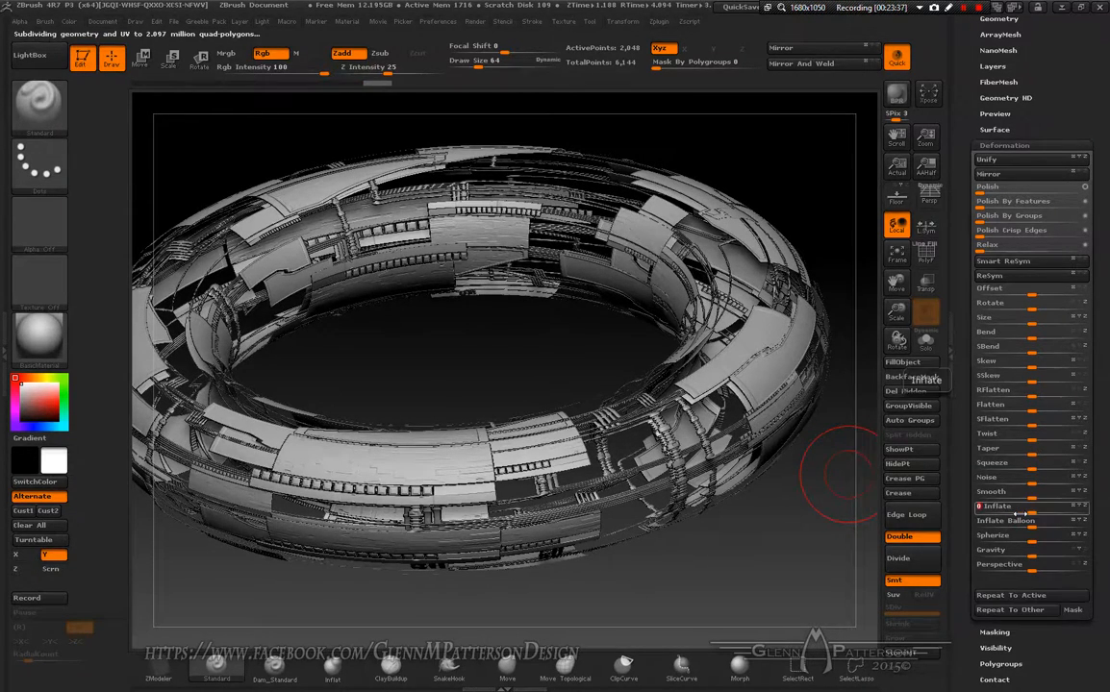
left_click_drag(1106, 258, 1101, 199)
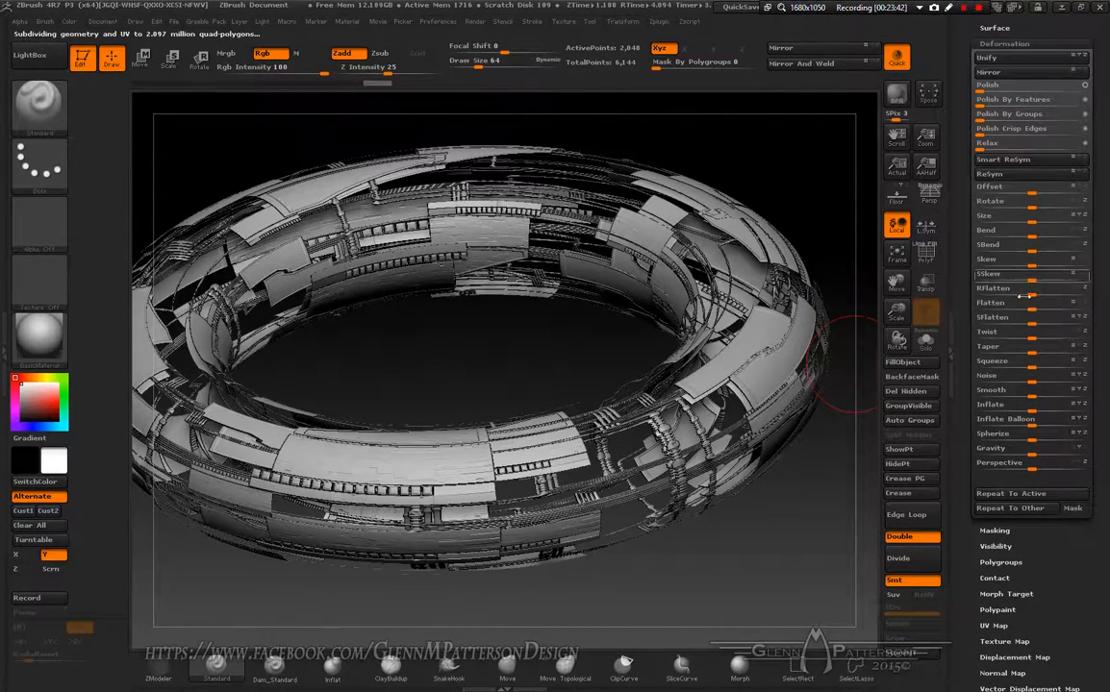
Isolate the active ring layer with Solo mode
left_click_drag(1105, 306, 1107, 407)
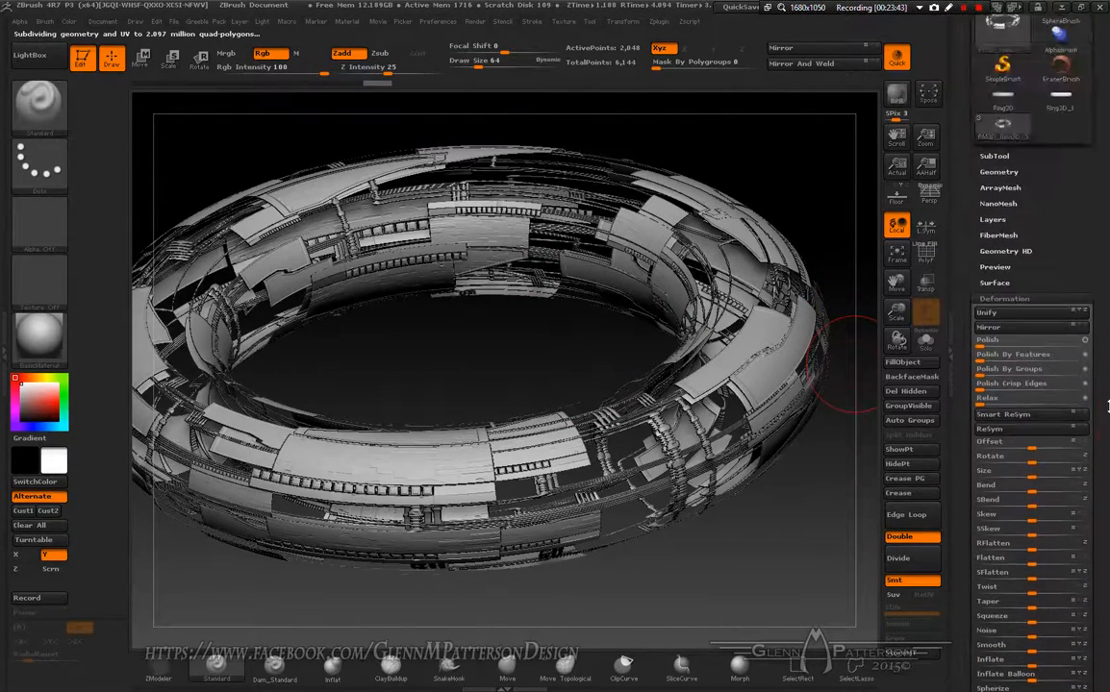
left_click(1006, 298)
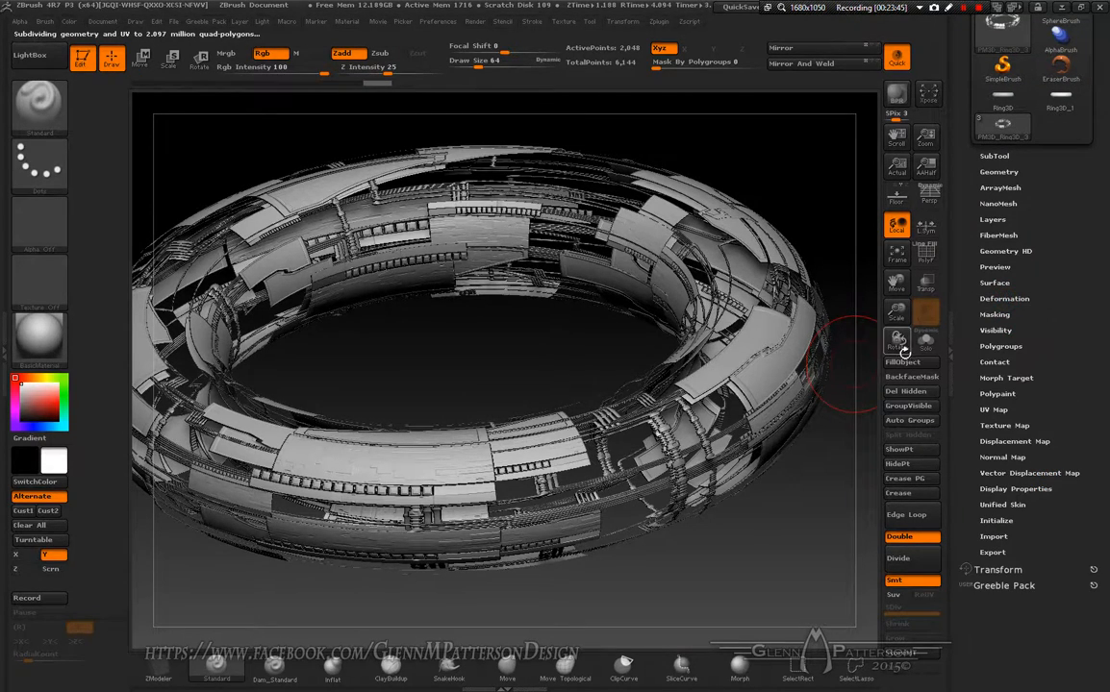
left_click(925, 343)
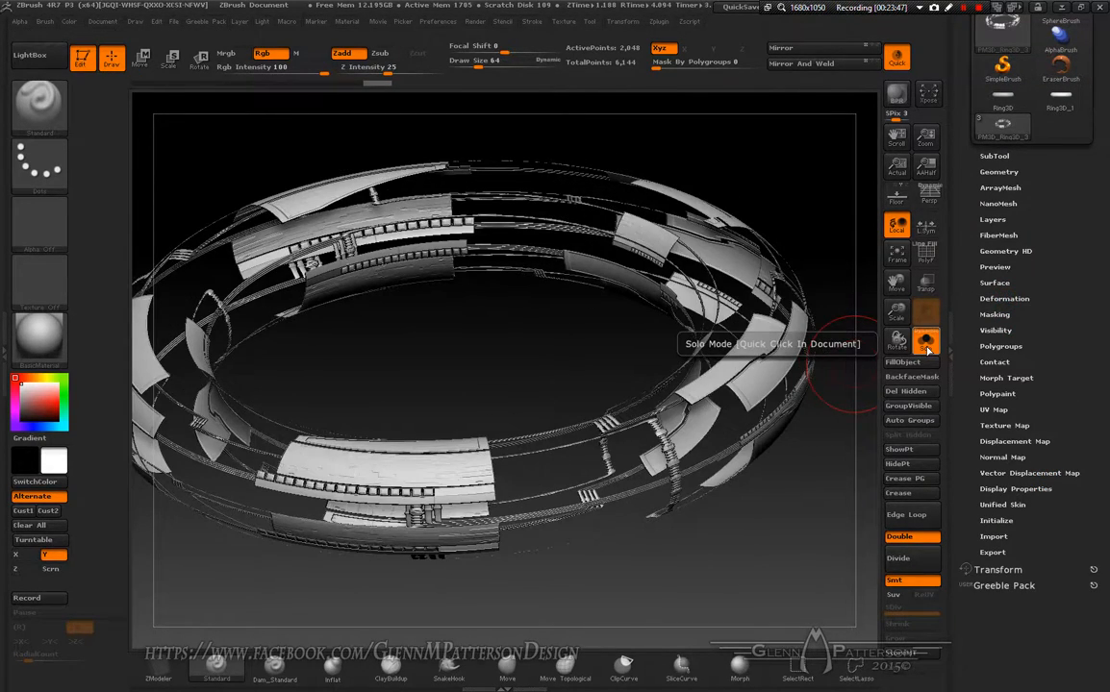
Lower the isolated ring's surface noise Alpha Scale to about 0.2 and apply it
left_click(996, 282)
left_click(991, 295)
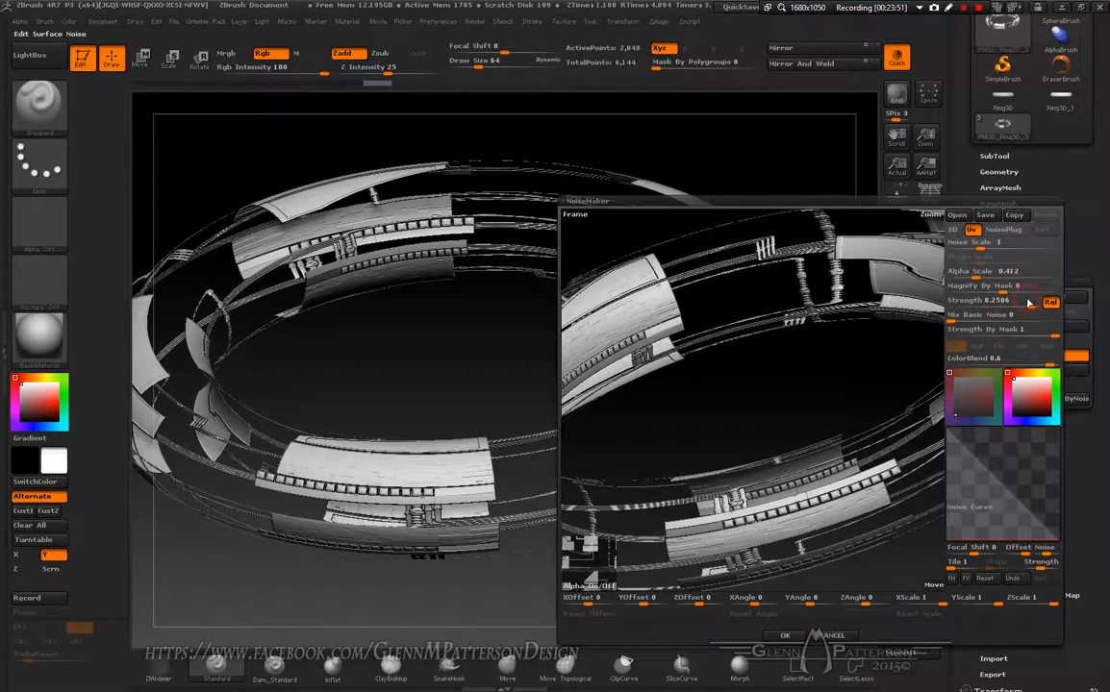
left_click_drag(975, 273, 971, 274)
left_click(971, 274)
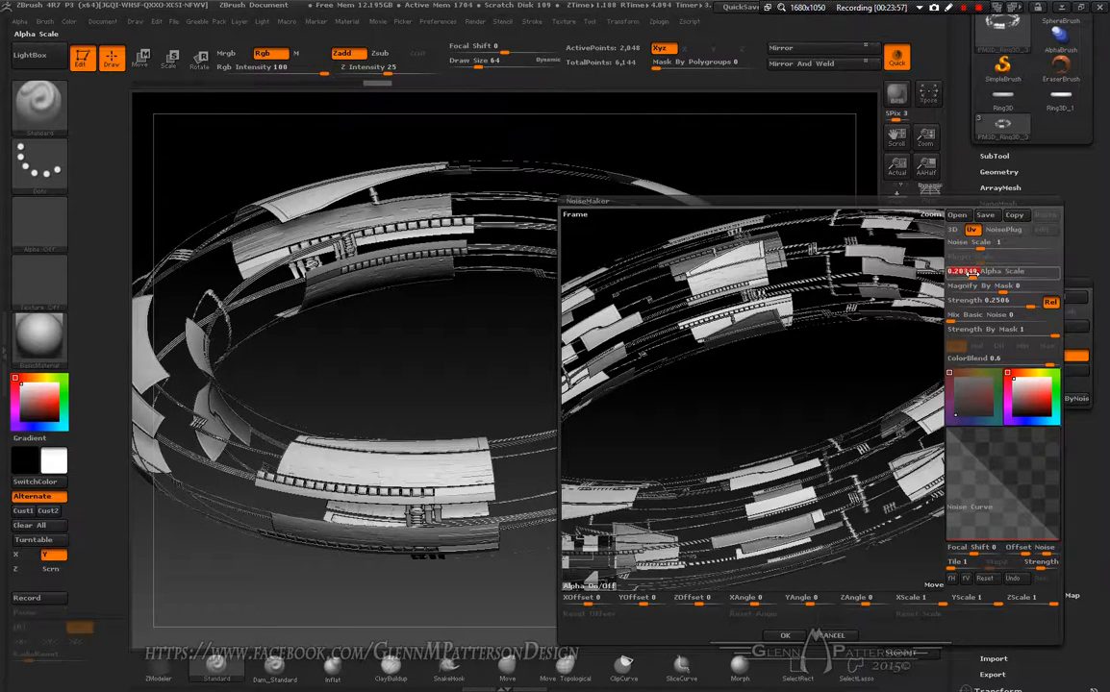
left_click(784, 636)
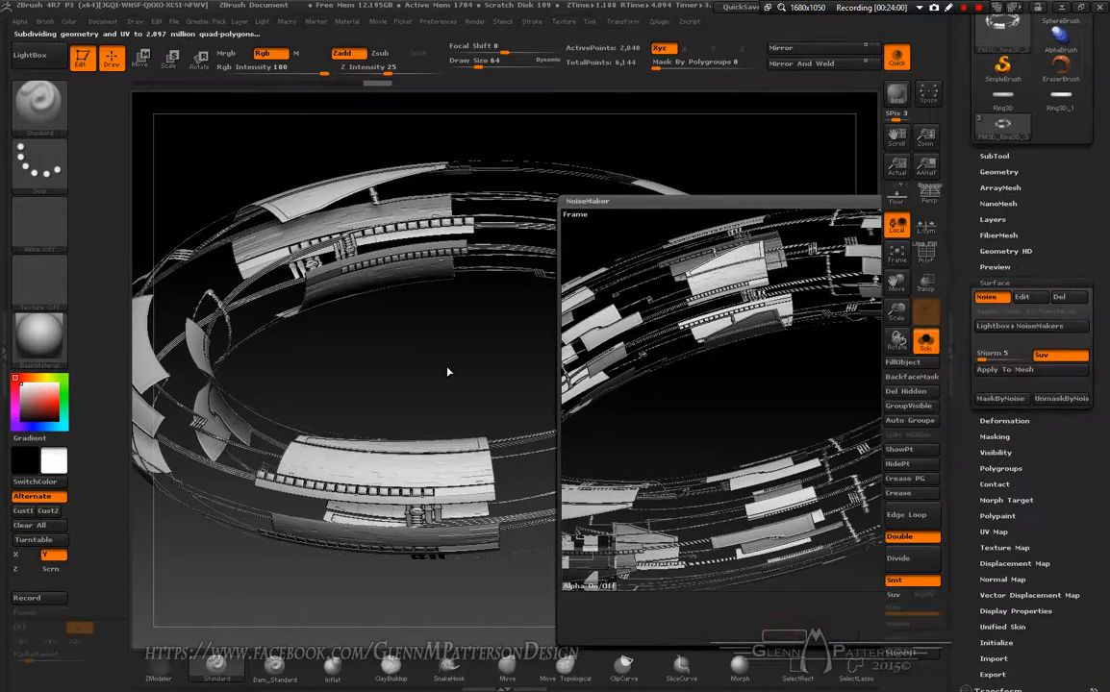
left_click_drag(739, 561, 796, 521)
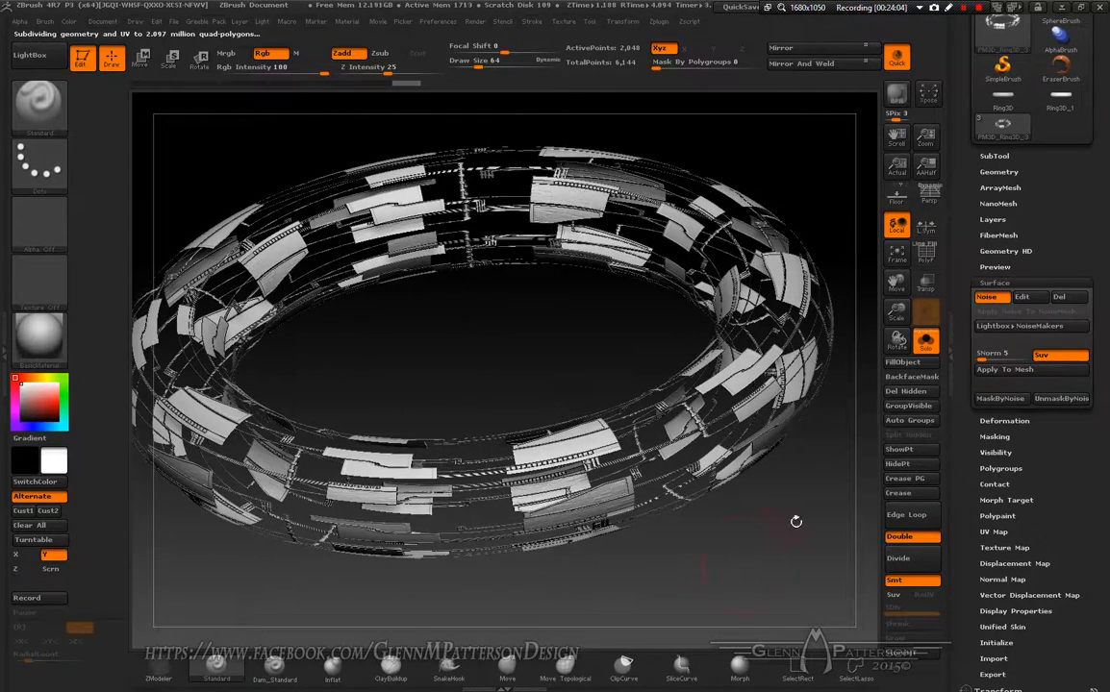
Flip the ring's UVs in U and V, and undo the V flip
left_click(996, 531)
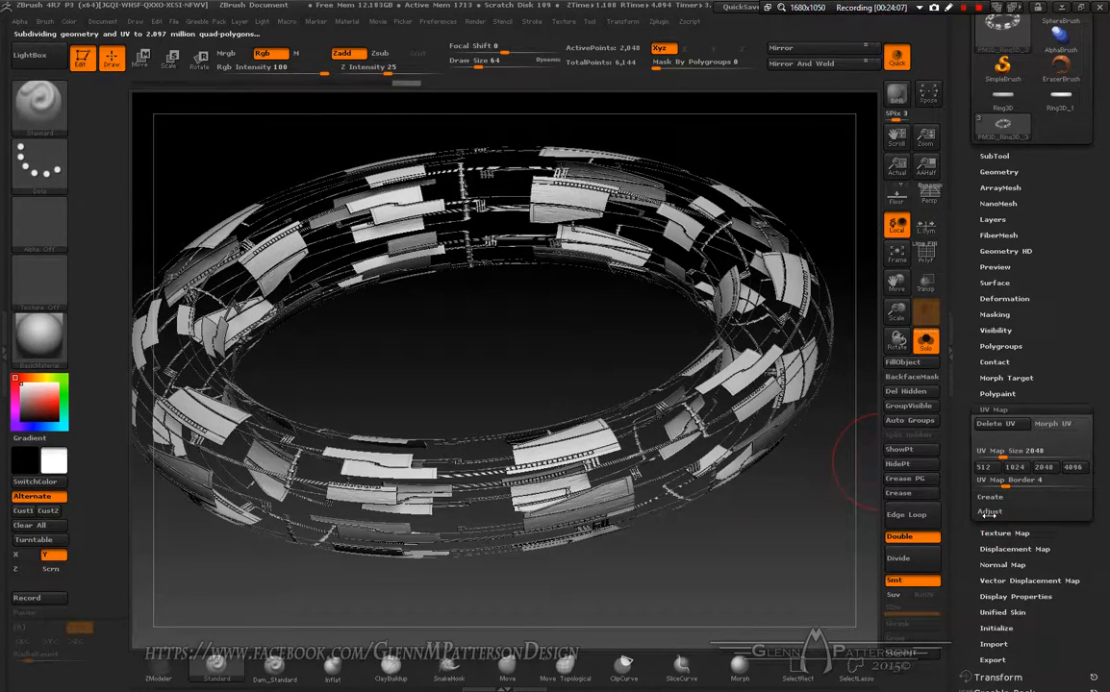
left_click(988, 512)
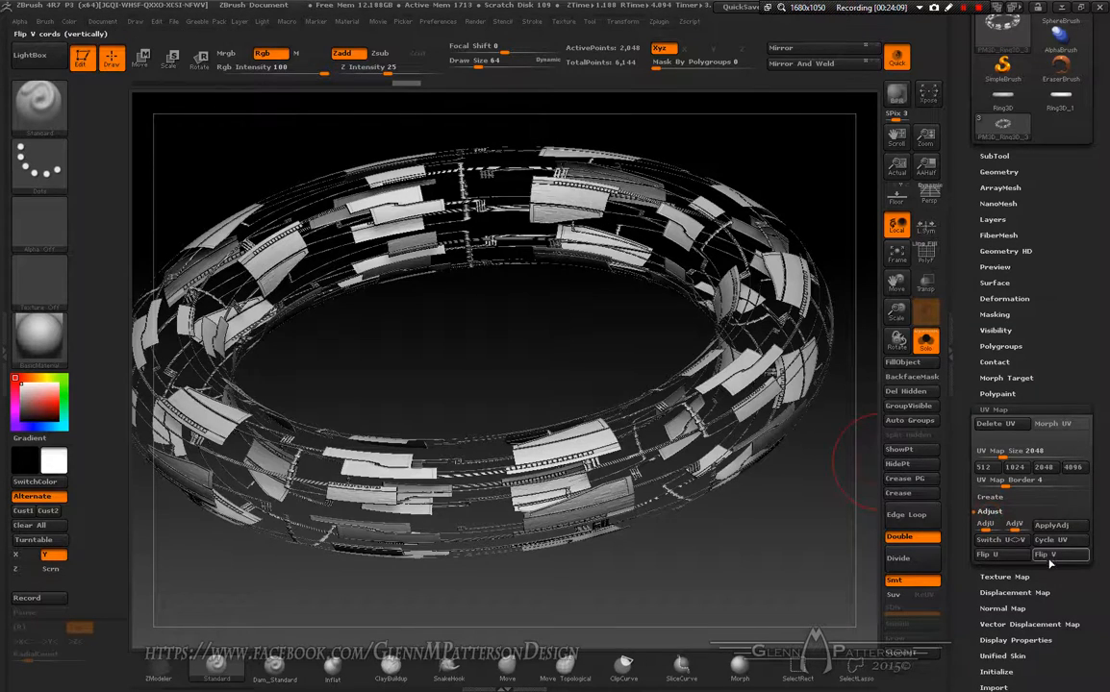
left_click(1001, 557)
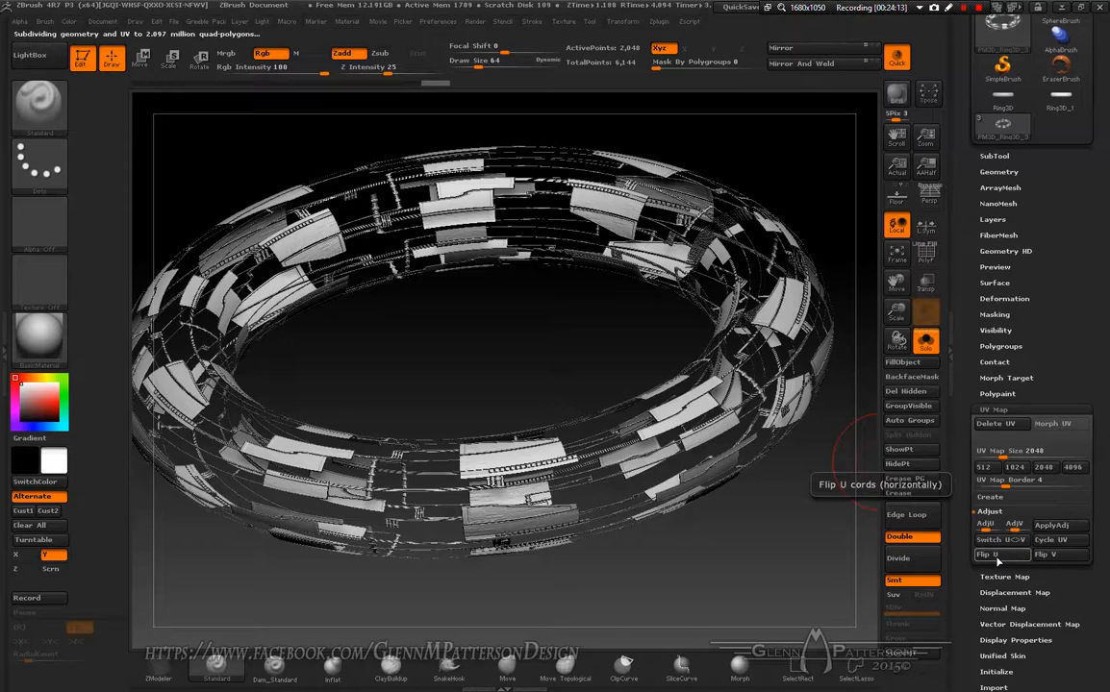
left_click(1052, 559)
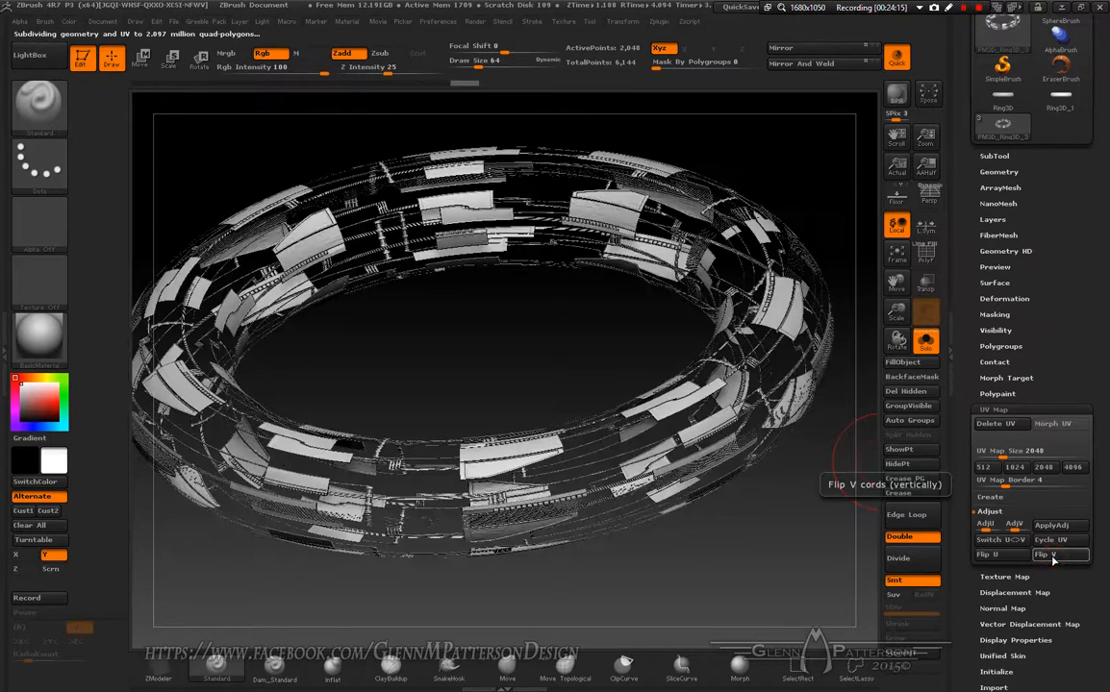
mouse_move(735, 529)
left_mouse_down()
mouse_move(736, 433)
mouse_move(745, 510)
left_mouse_up()
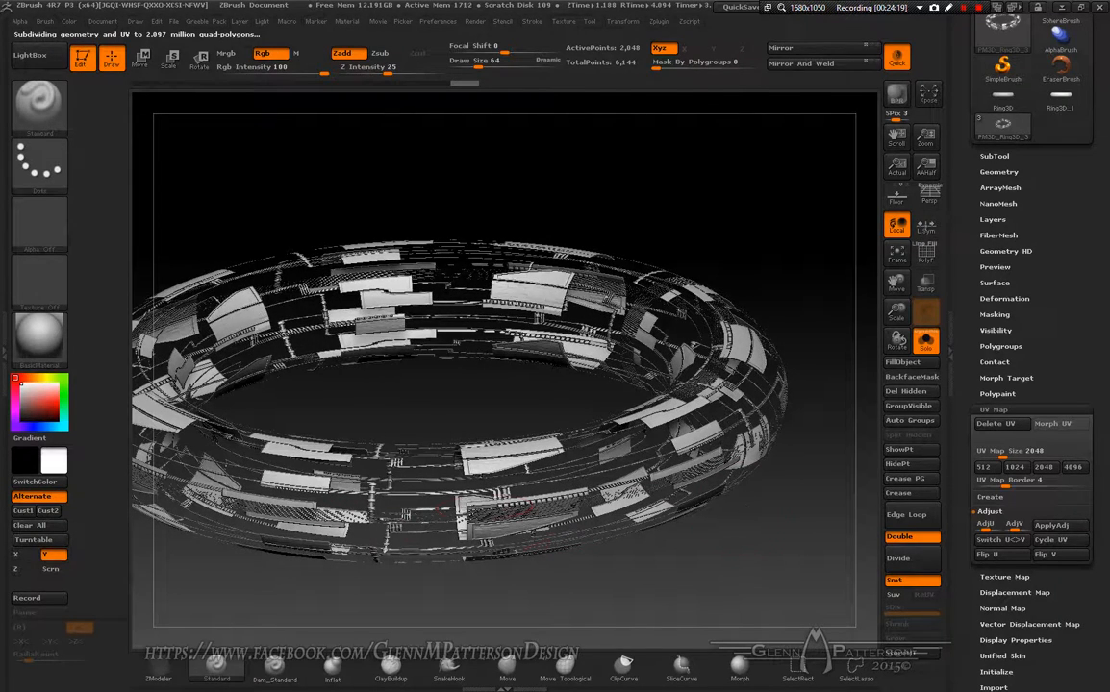
key("ctrl+z")
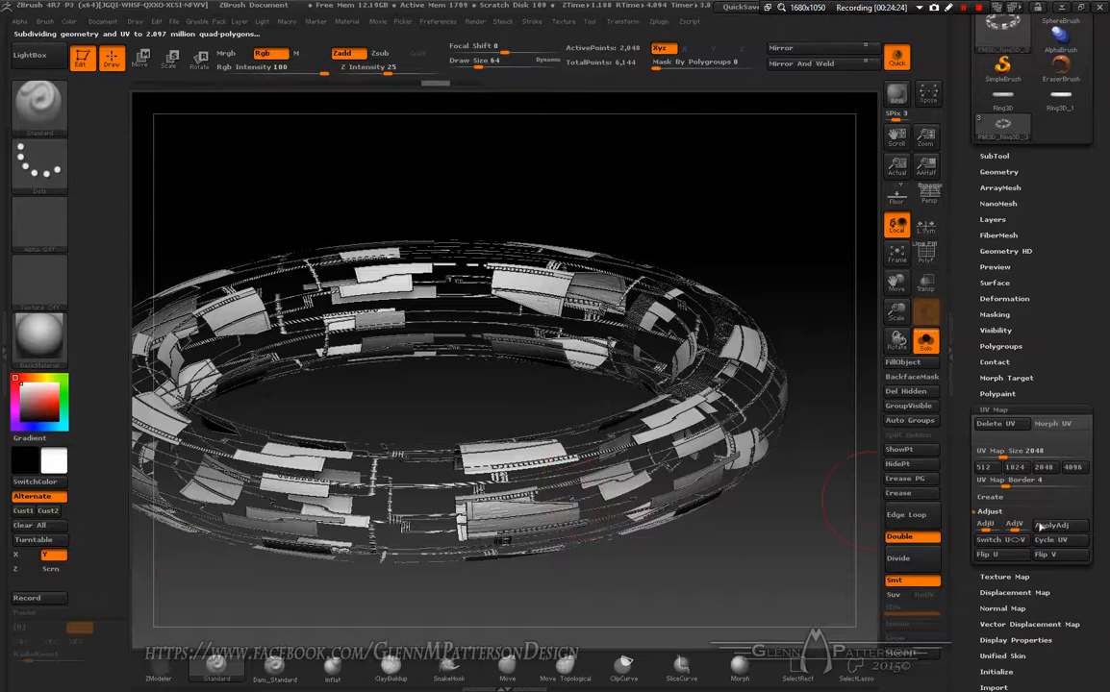
Switch the ring's U and V coordinates and apply Mirror And Weld to it
left_click(992, 540)
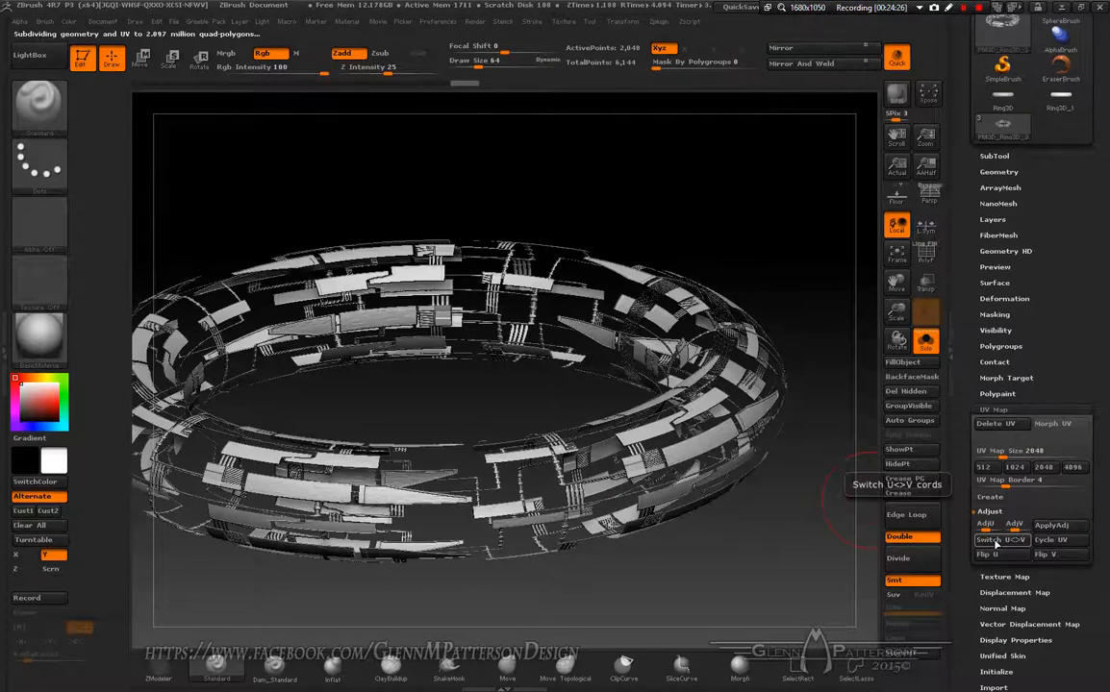
left_click_drag(755, 550, 623, 459)
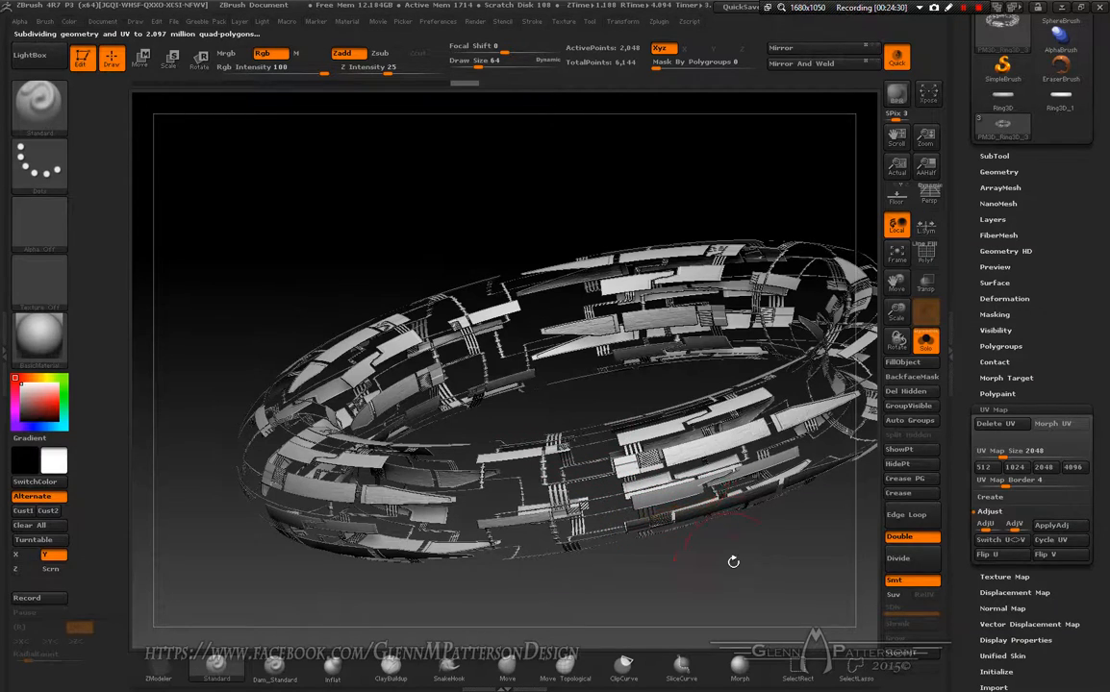
left_click_drag(735, 568, 687, 120)
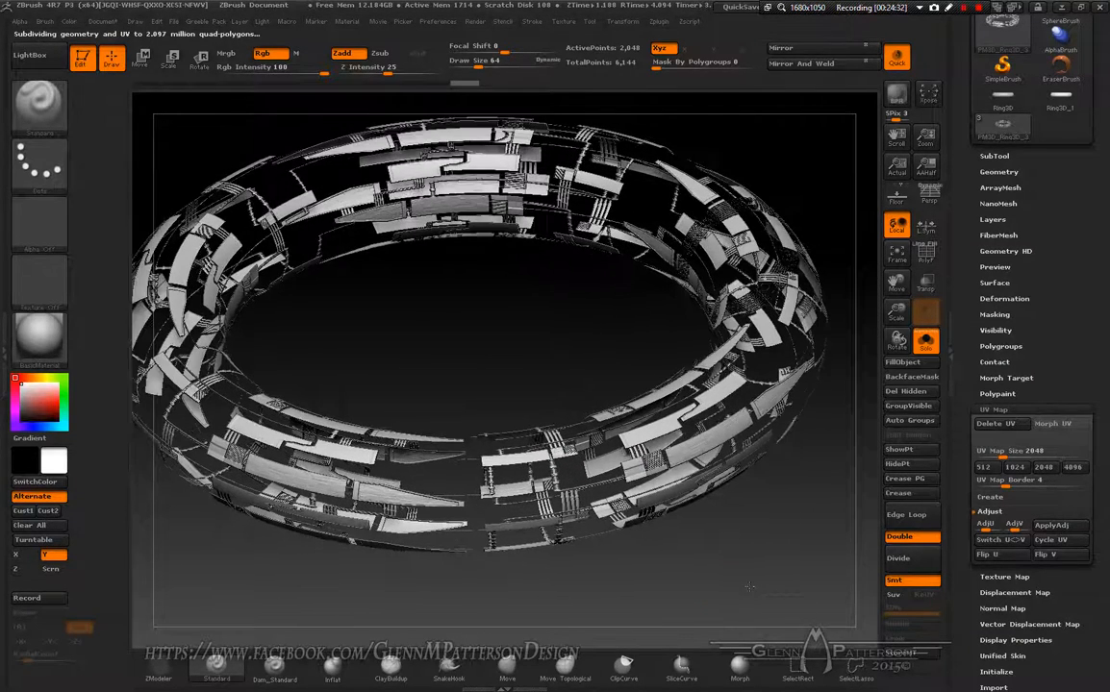
left_click(805, 68)
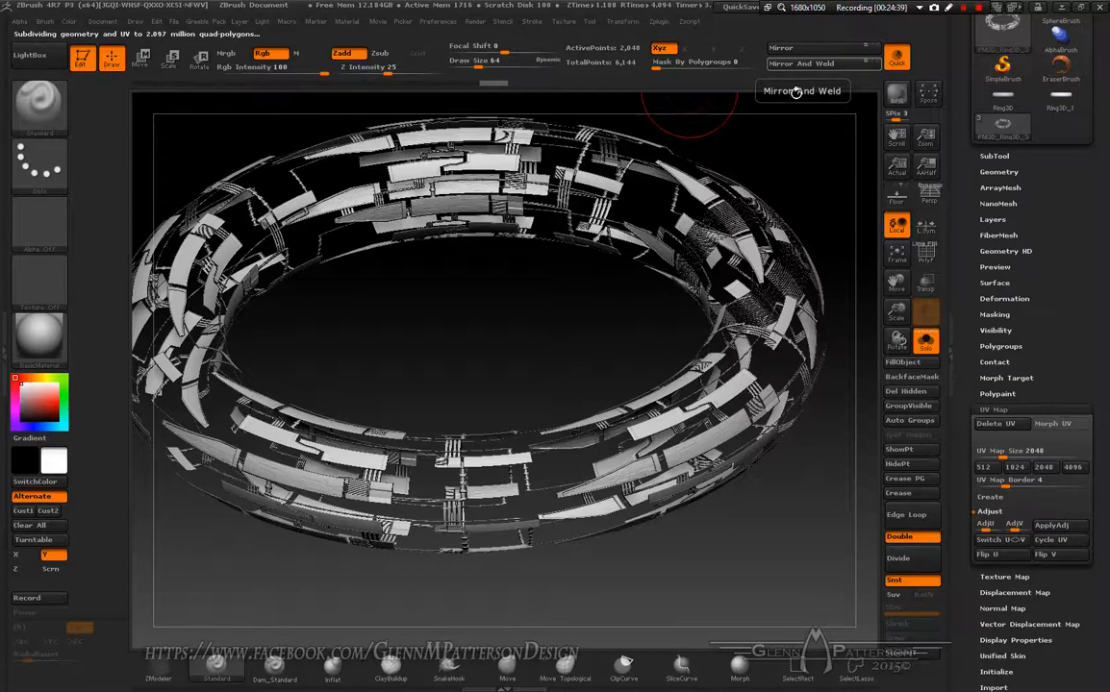
left_click_drag(778, 506, 758, 512)
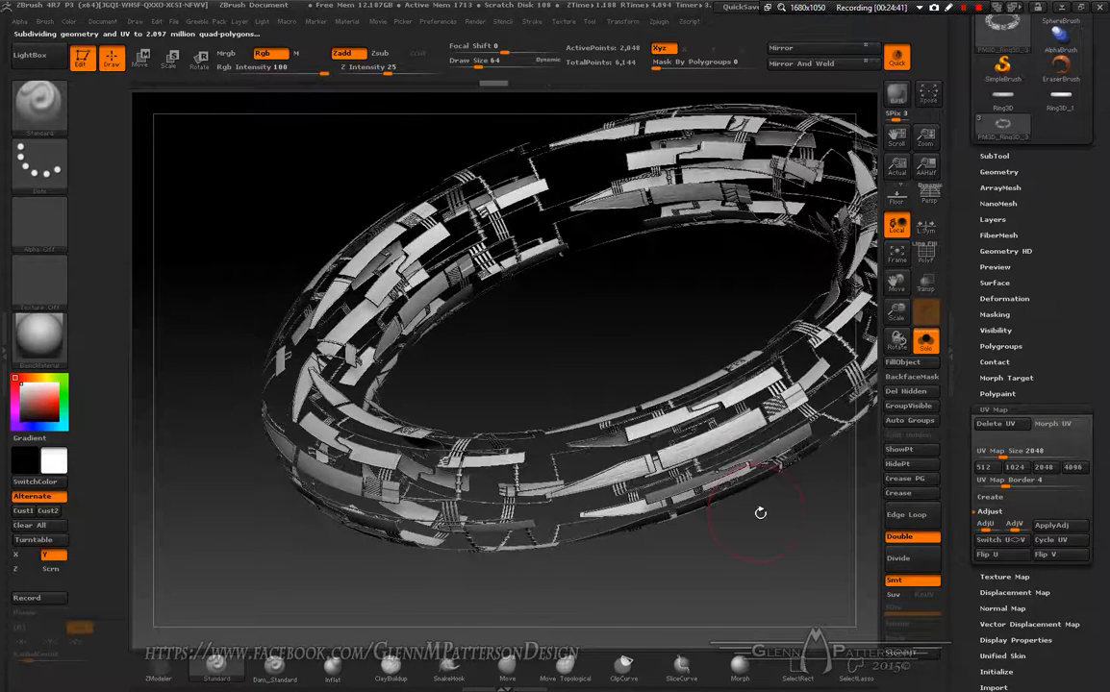
Undo the mirror, the UV adjustments and the last Alpha Scale change on the isolated ring
key("ctrl+z")
key("ctrl+z")
key("ctrl+z")
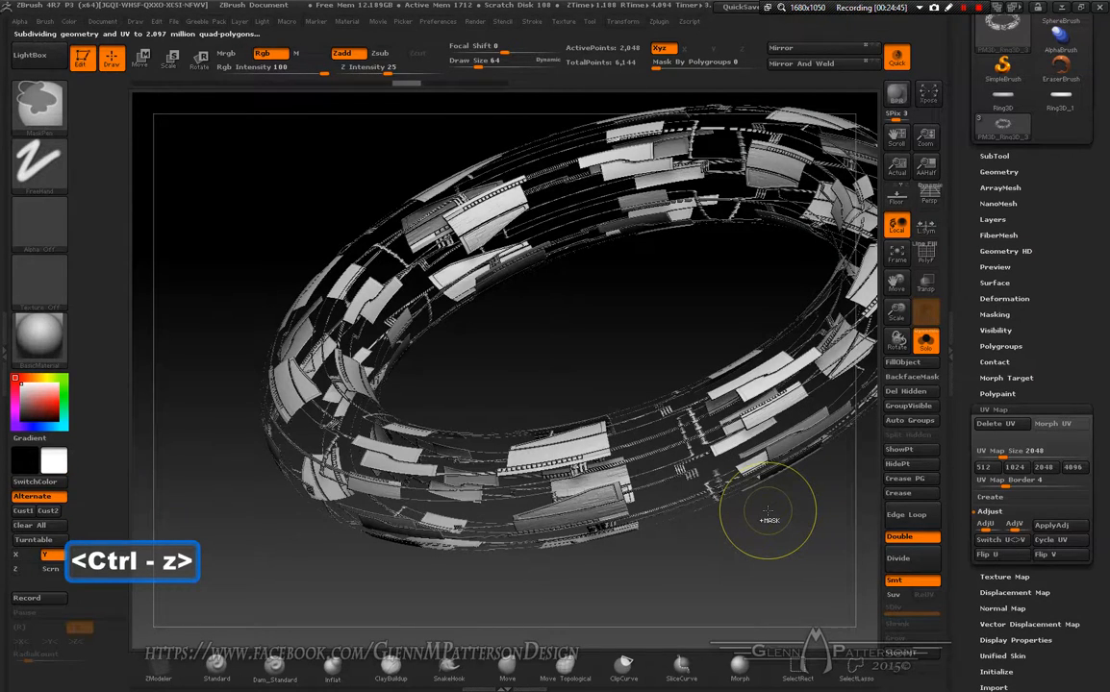
key("ctrl+z")
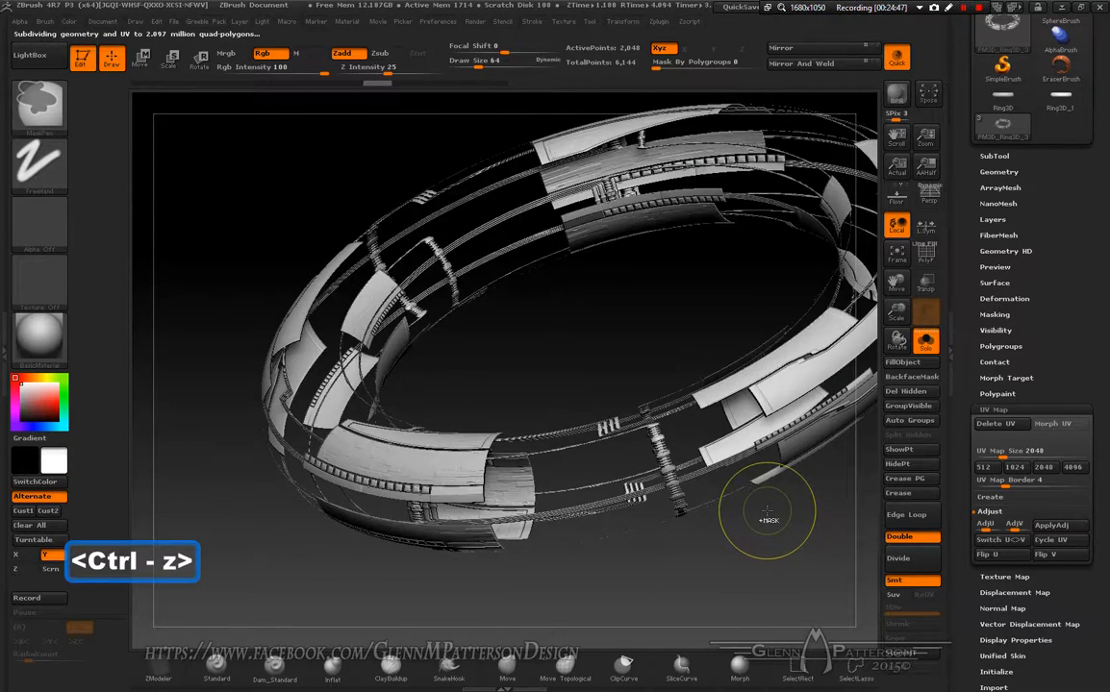
left_click_drag(646, 589, 798, 519)
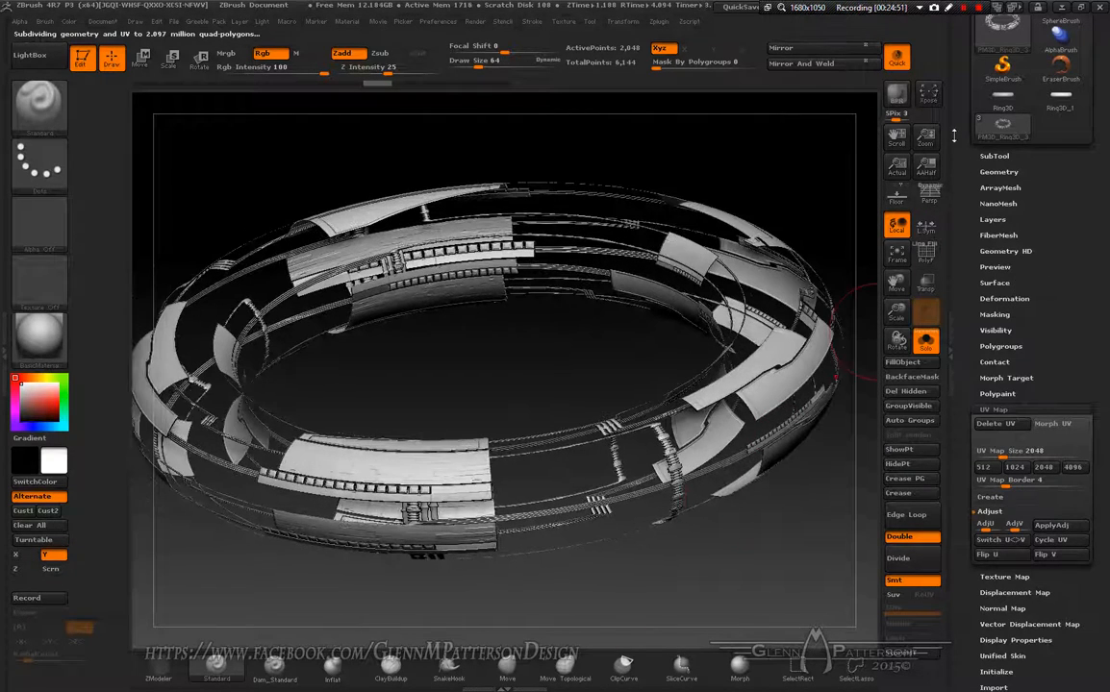
Apply Mirror And Weld to the isolated ring and examine its mirrored noise pattern up close
left_click(801, 67)
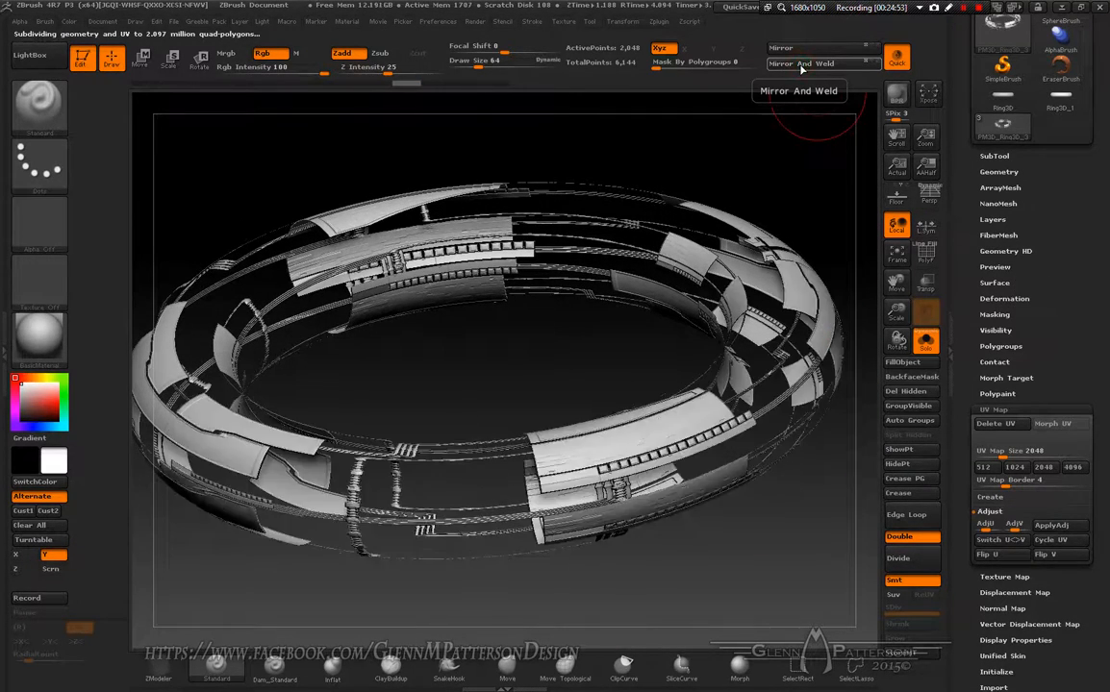
mouse_move(715, 554)
left_mouse_down()
mouse_move(696, 555)
mouse_move(715, 558)
left_mouse_up()
left_click_drag(896, 283, 1063, 260)
mouse_move(574, 285)
left_mouse_down()
mouse_move(574, 318)
mouse_move(467, 358)
left_mouse_up()
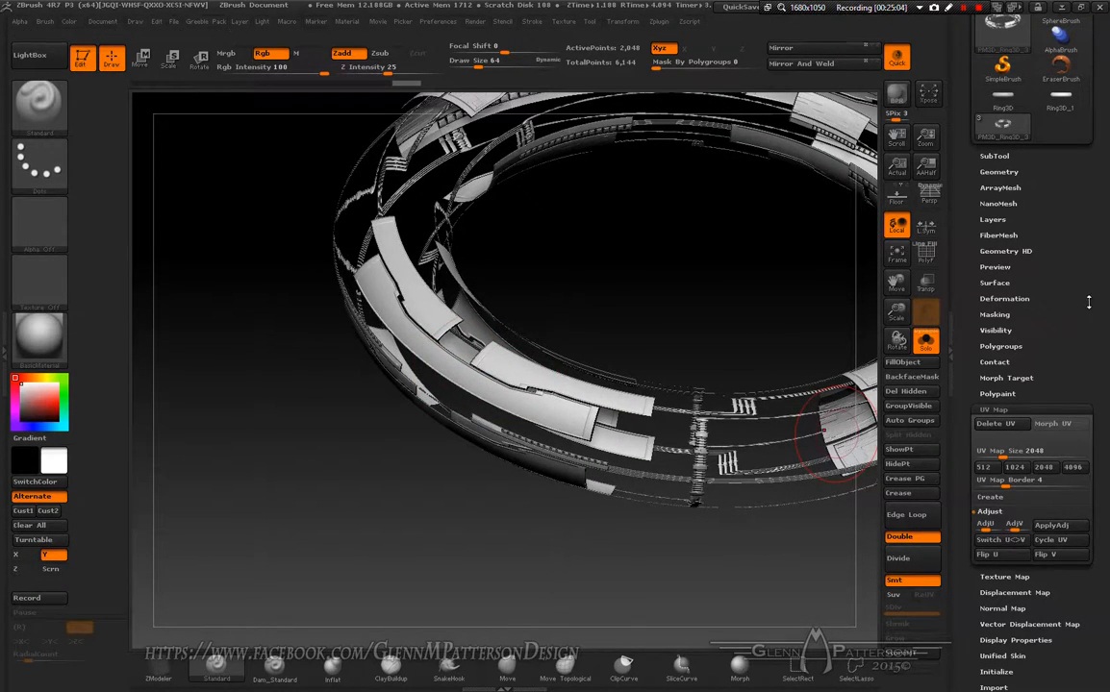
Set the isolated ring's surface noise Alpha Scale to about 1.07 and apply it
left_click(995, 282)
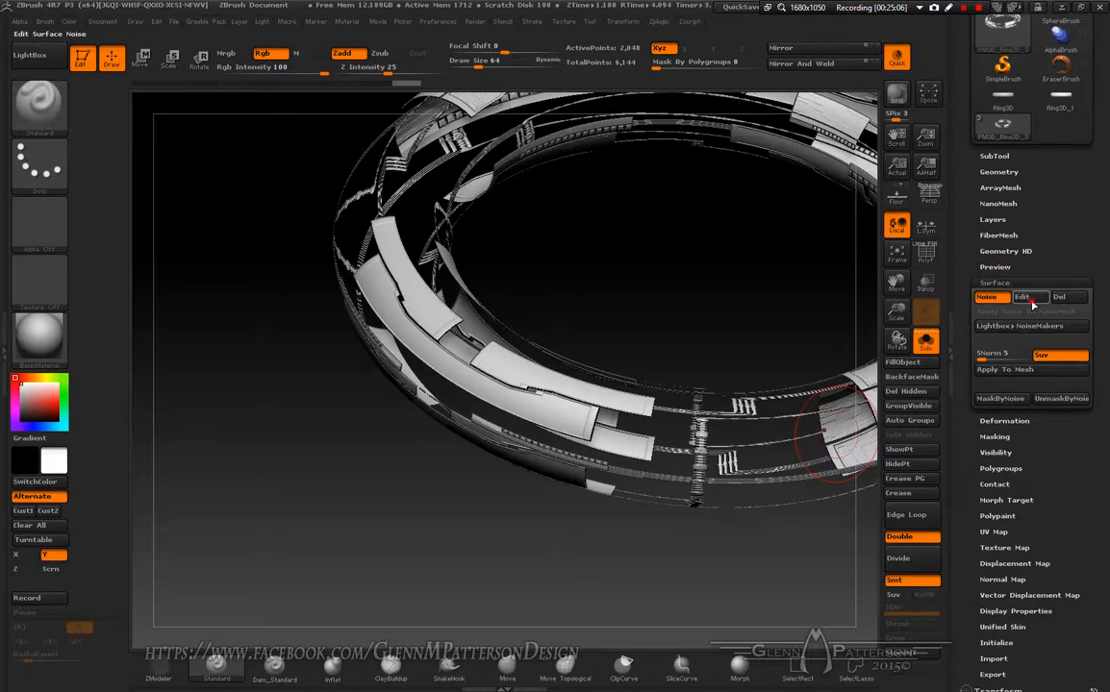
left_click(1022, 297)
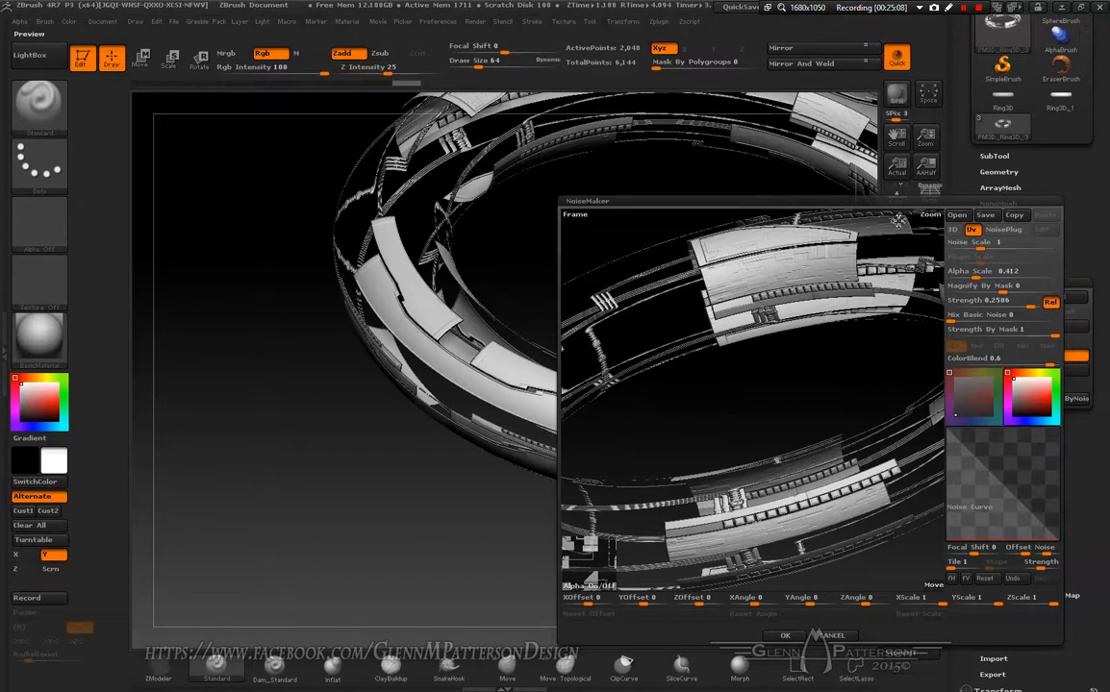
left_click_drag(930, 210, 899, 214)
left_click_drag(747, 420, 693, 388)
left_click_drag(974, 275, 980, 268)
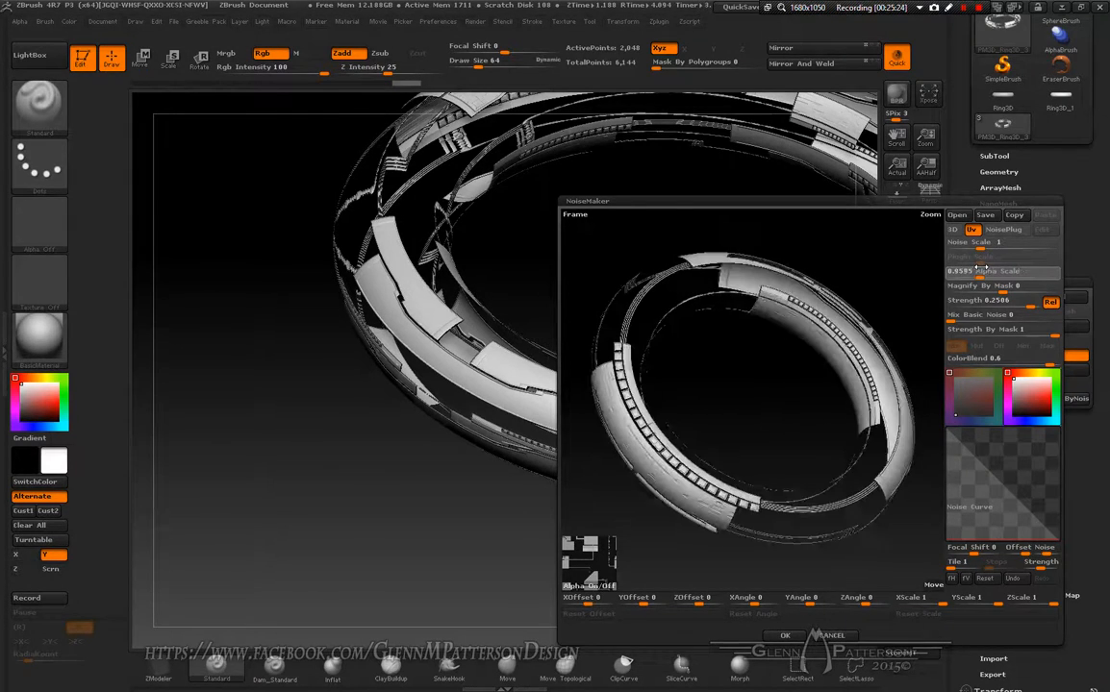
left_click(980, 269)
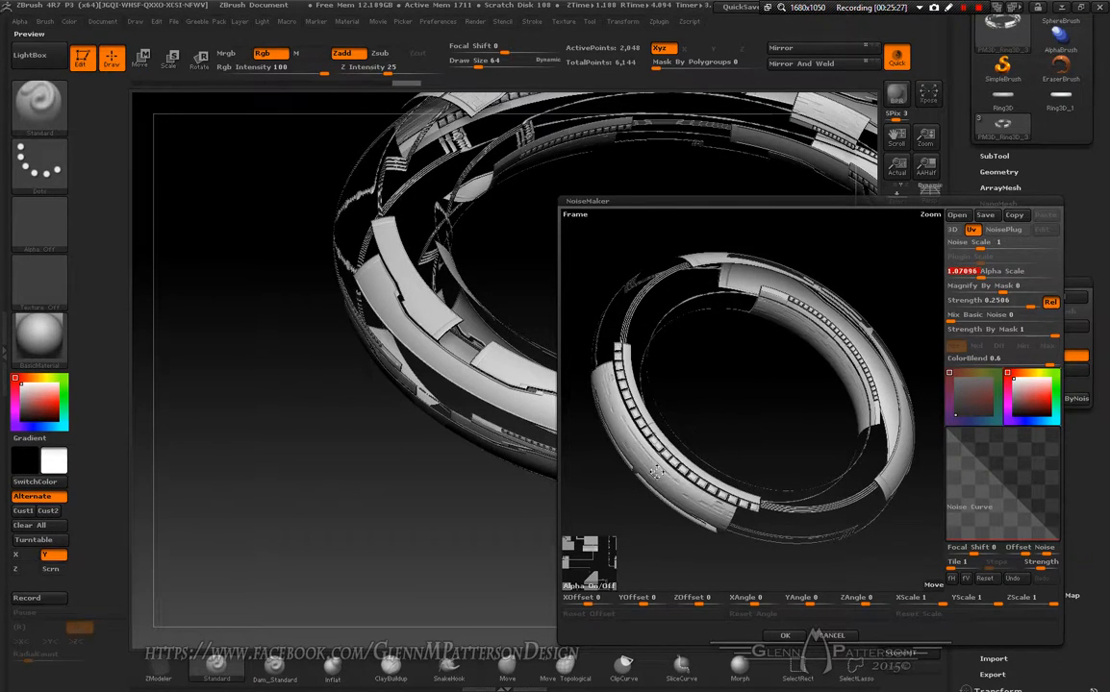
left_click(792, 636)
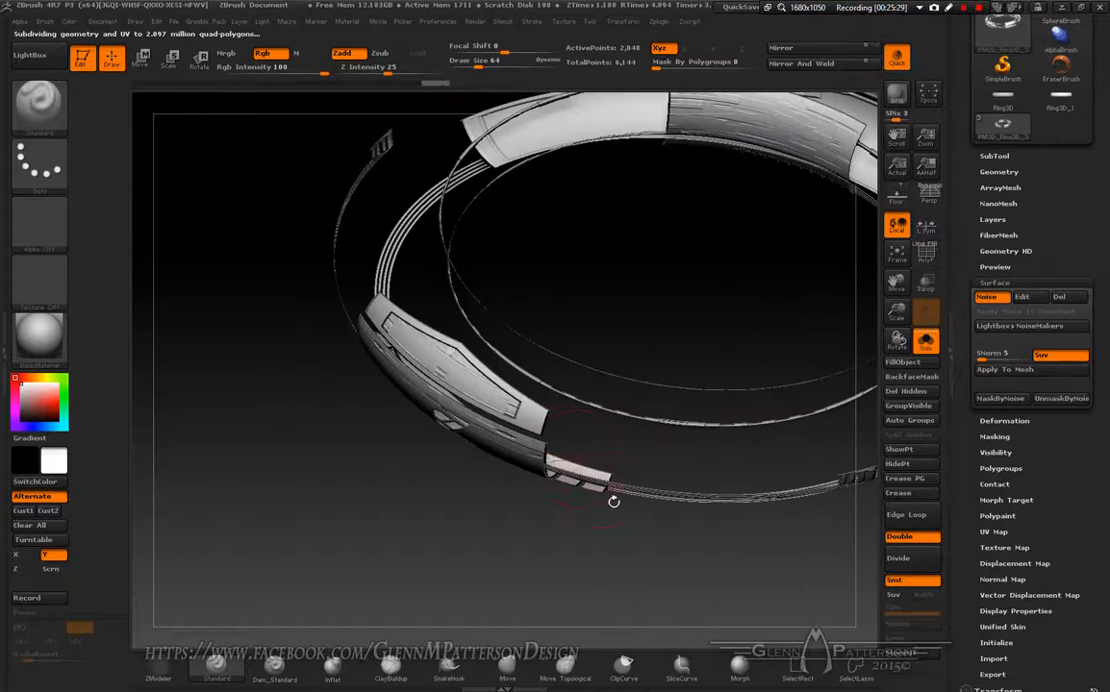
Inspect the isolated ring from several angles and turn off Solo to show all ring layers together
mouse_move(669, 571)
left_mouse_down()
mouse_move(668, 482)
mouse_move(705, 446)
mouse_move(674, 166)
mouse_move(675, 176)
left_mouse_up()
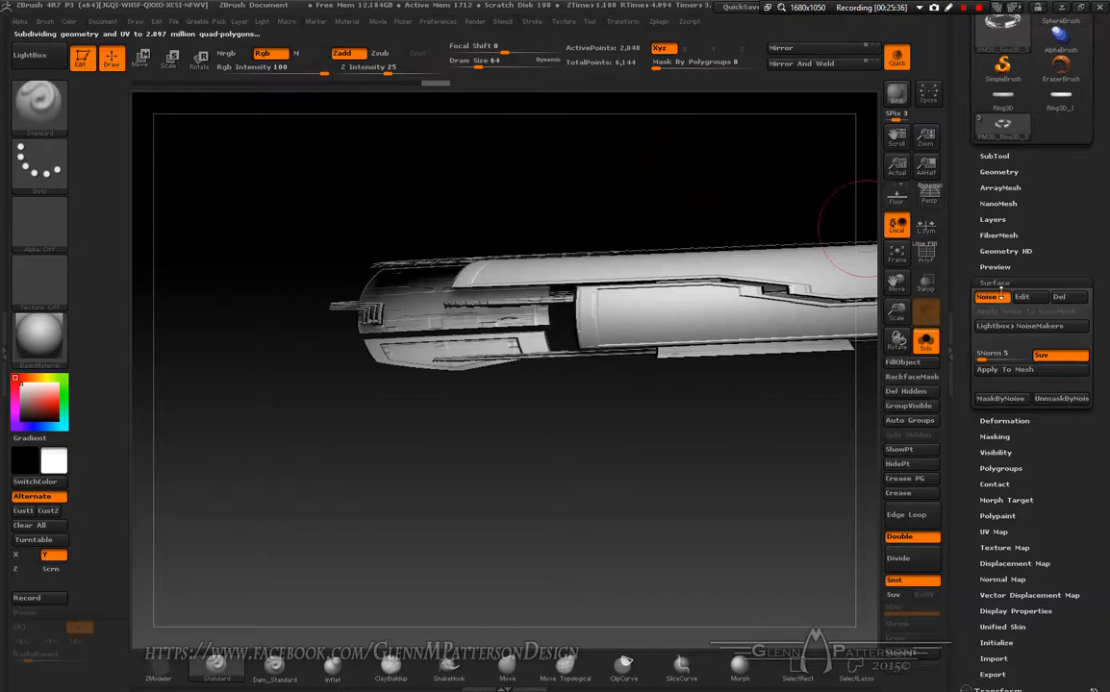
left_click_drag(730, 434, 684, 467)
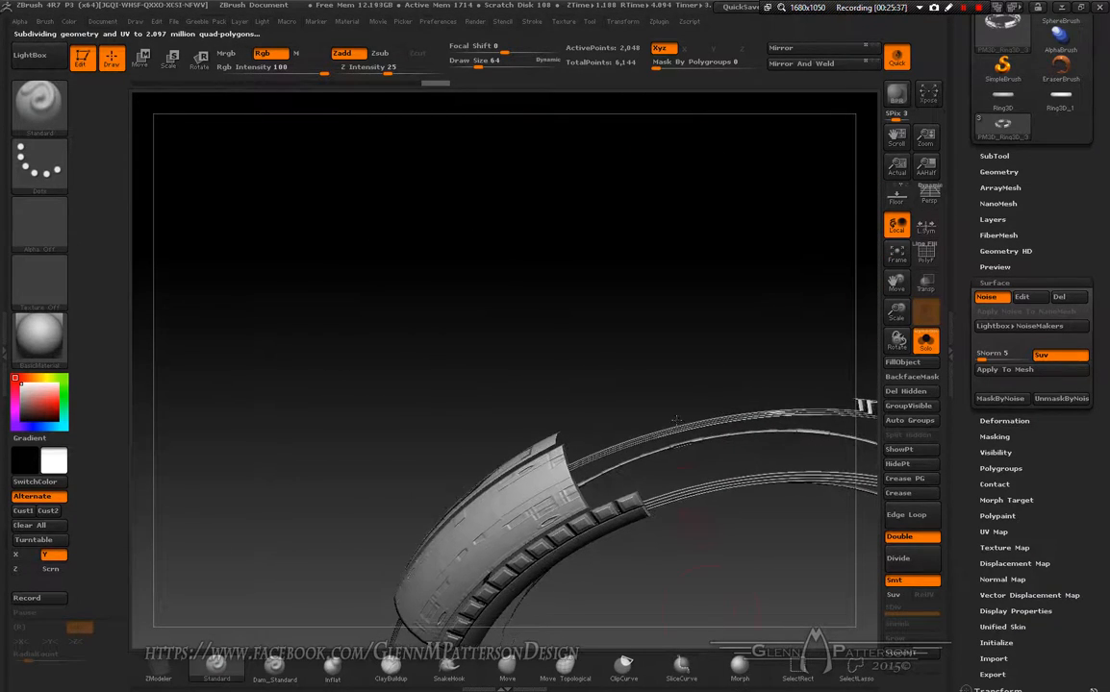
left_click_drag(707, 281, 701, 367)
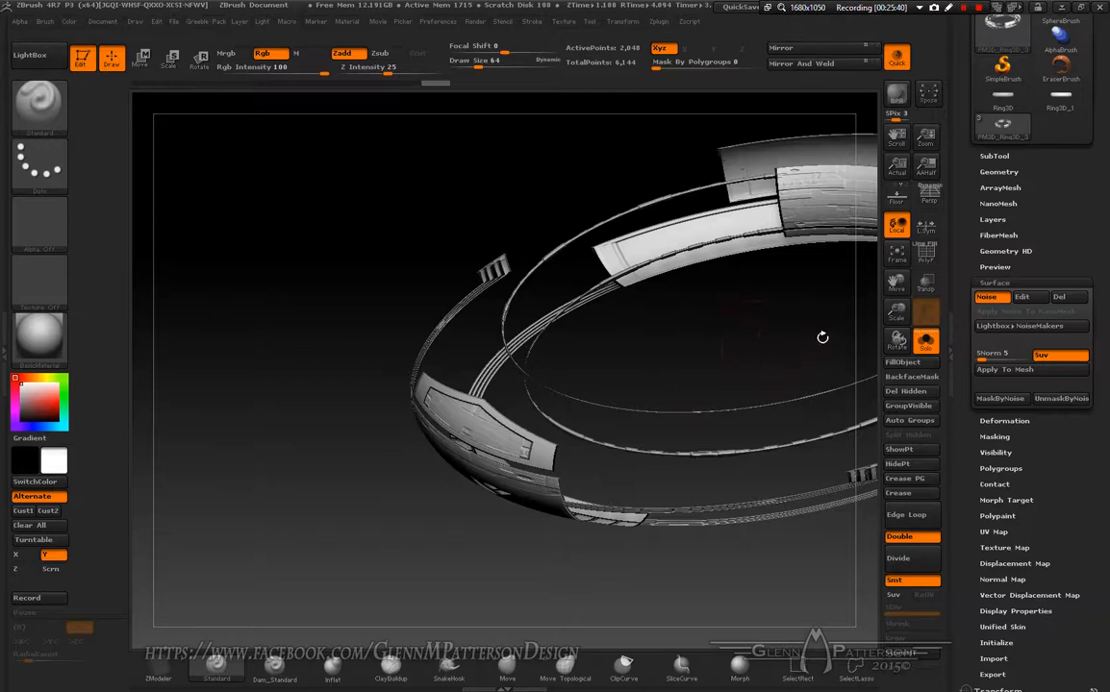
left_click(900, 261)
left_click_drag(897, 315, 870, 317)
left_click_drag(621, 622, 650, 544)
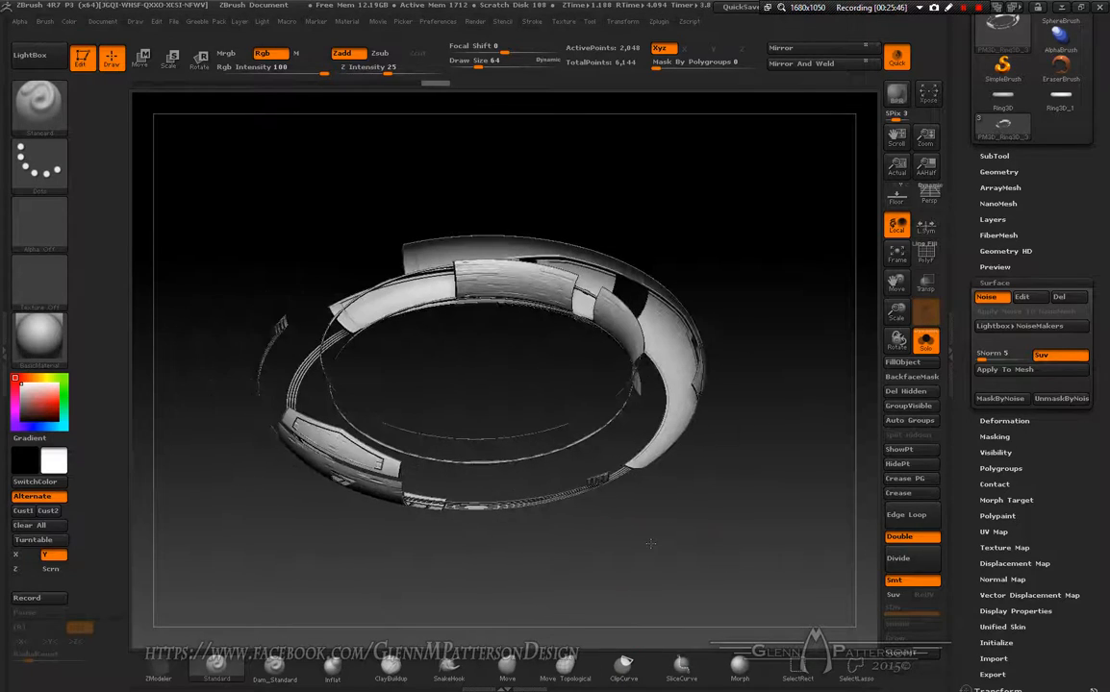
left_click(925, 341)
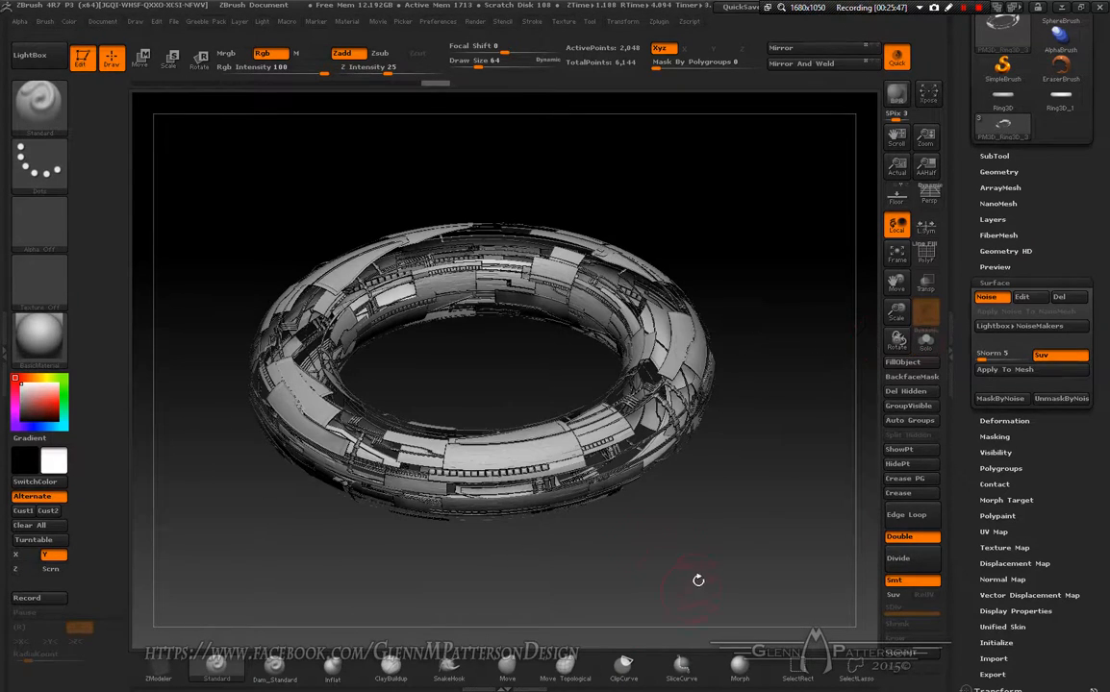
mouse_move(703, 577)
left_mouse_down()
mouse_move(678, 578)
mouse_move(689, 576)
left_mouse_up()
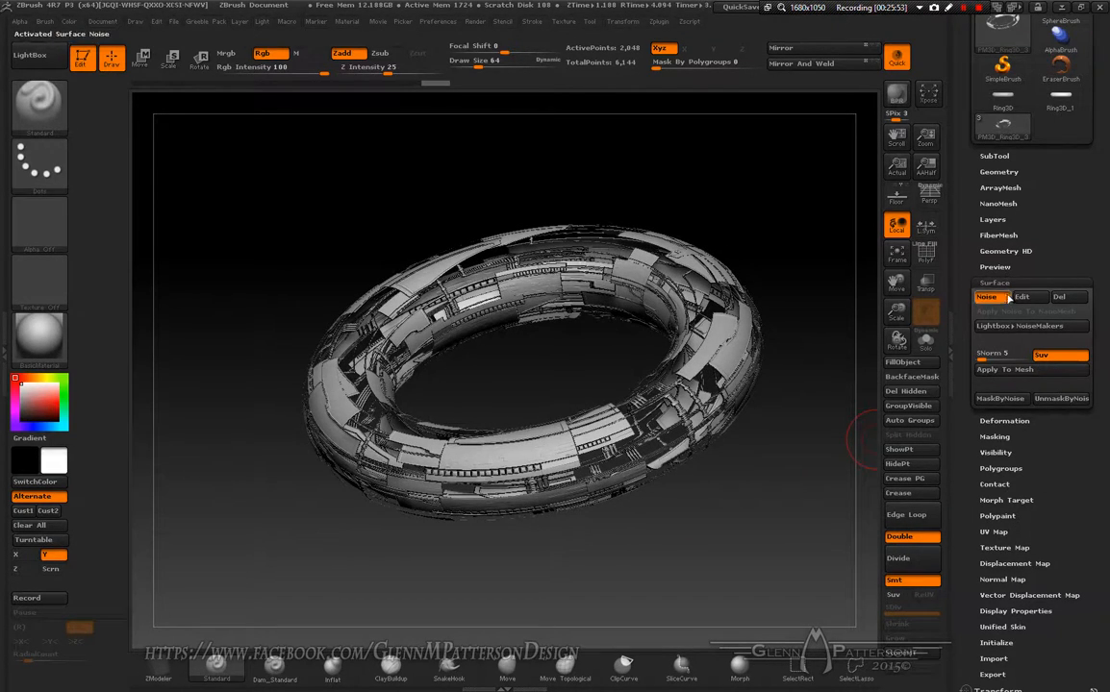
Inflate the active ring layer slightly and preview the combined rings with BPR renders from two angles
left_click(1004, 420)
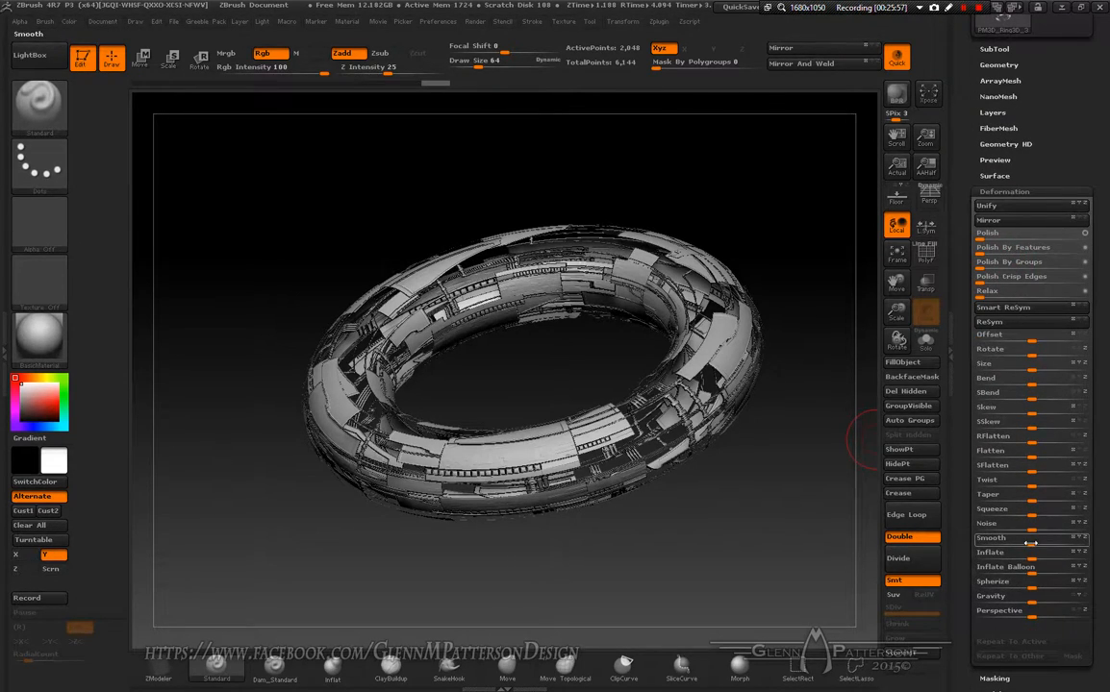
left_click_drag(1032, 559, 1066, 558)
left_click_drag(721, 545, 856, 252)
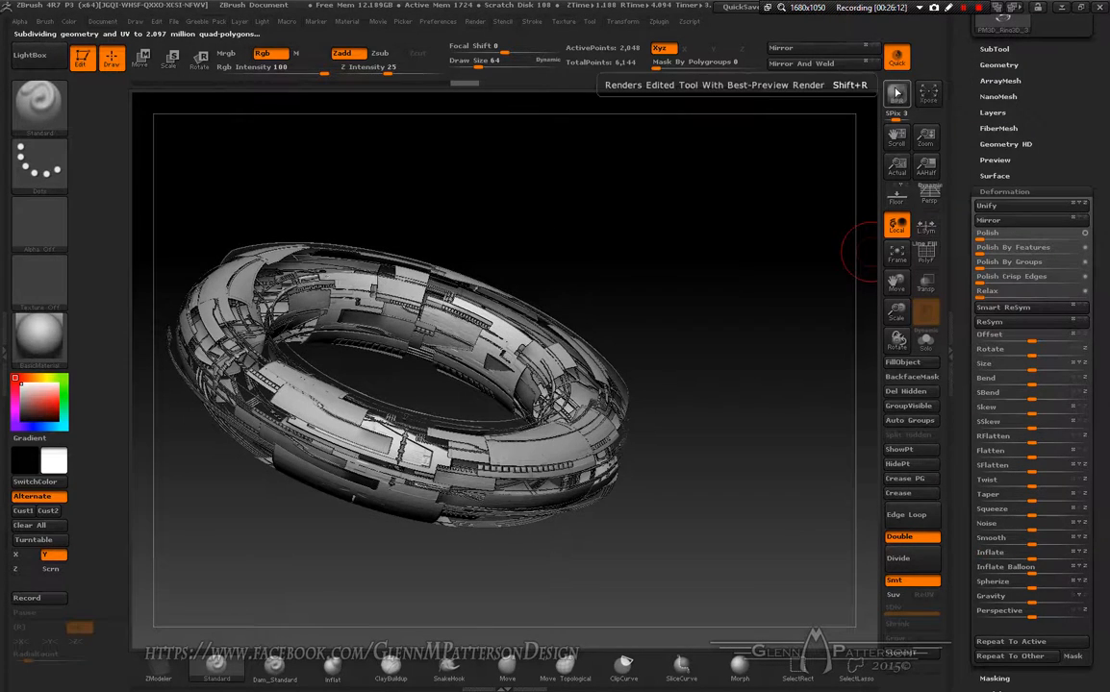
left_click(895, 93)
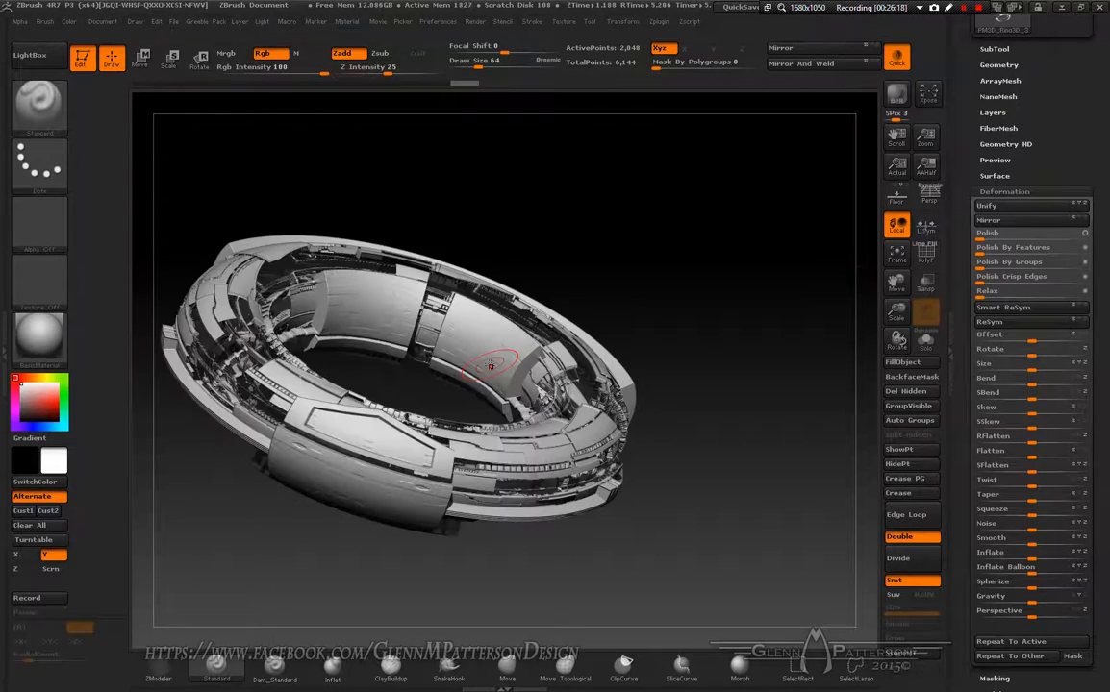
left_click_drag(678, 549, 789, 404)
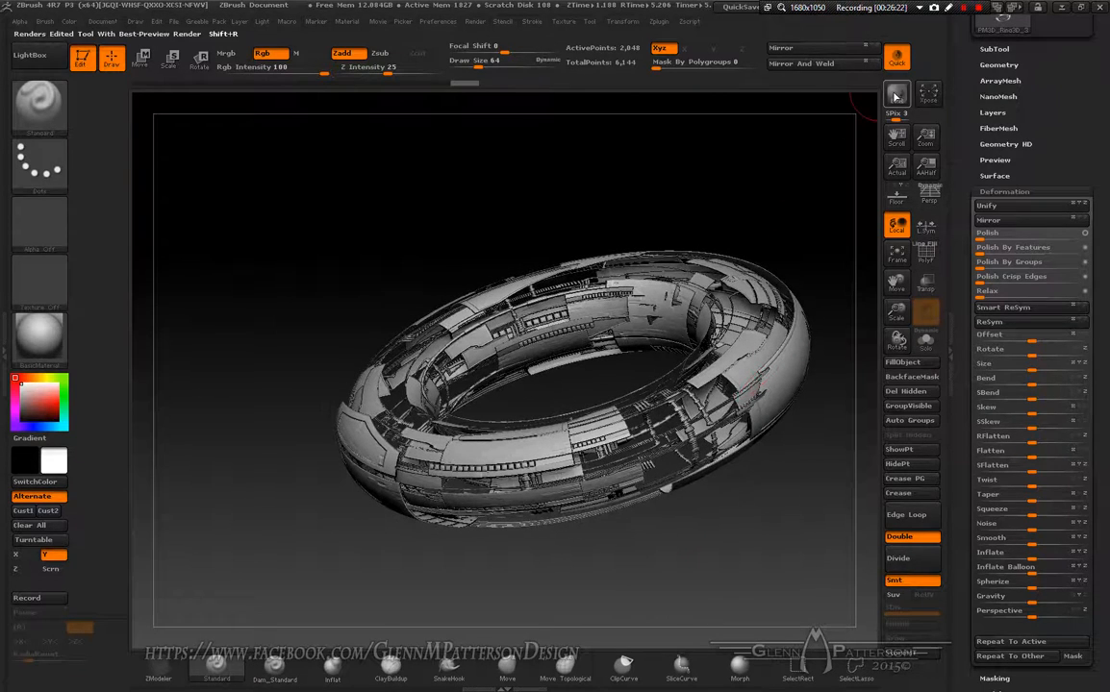
left_click(894, 96)
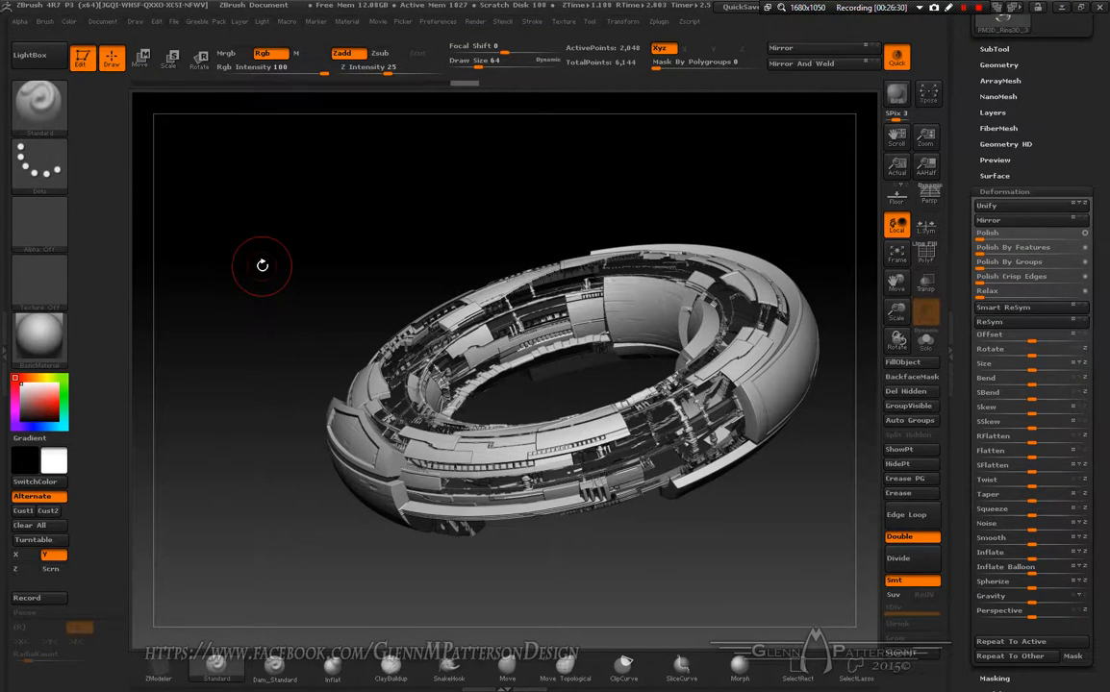
Delete all subtools other than the active PM3D_Ring3D_3 layer, accepting the operation as always OK
scroll(1080, 127, "up", 3)
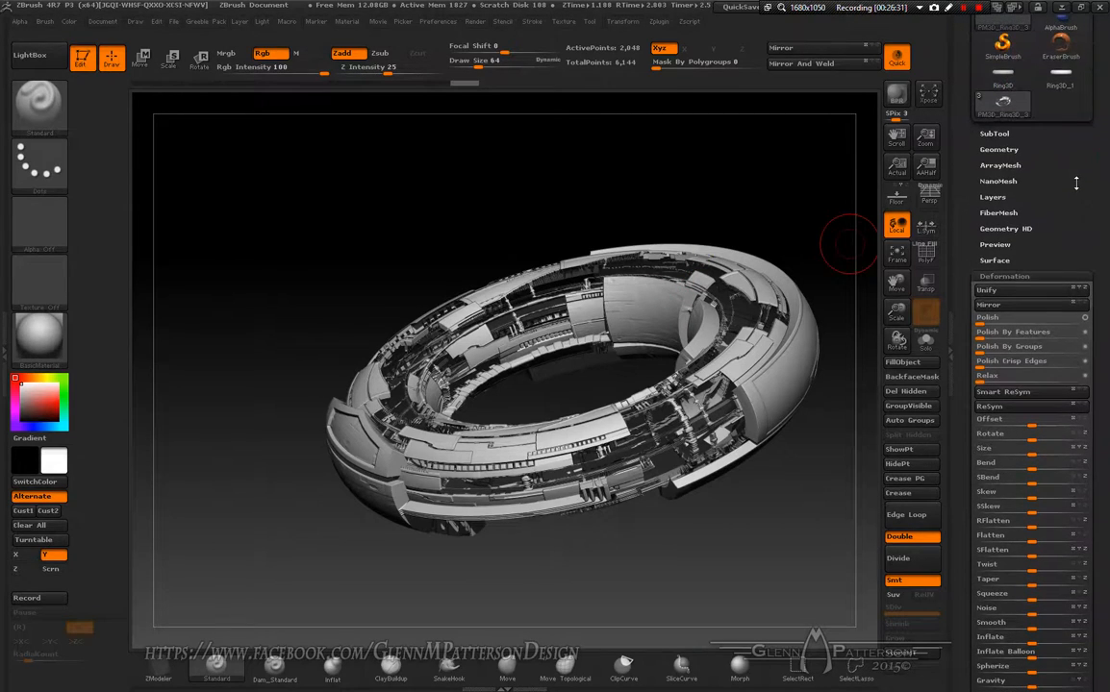
left_click(994, 134)
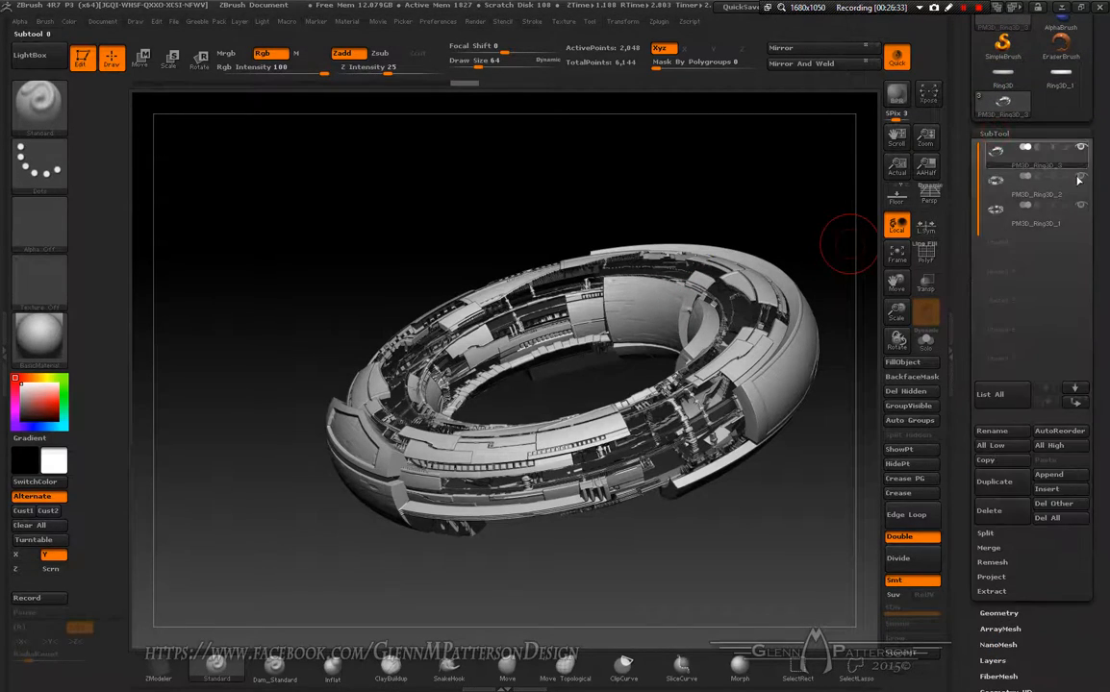
left_click(1055, 505)
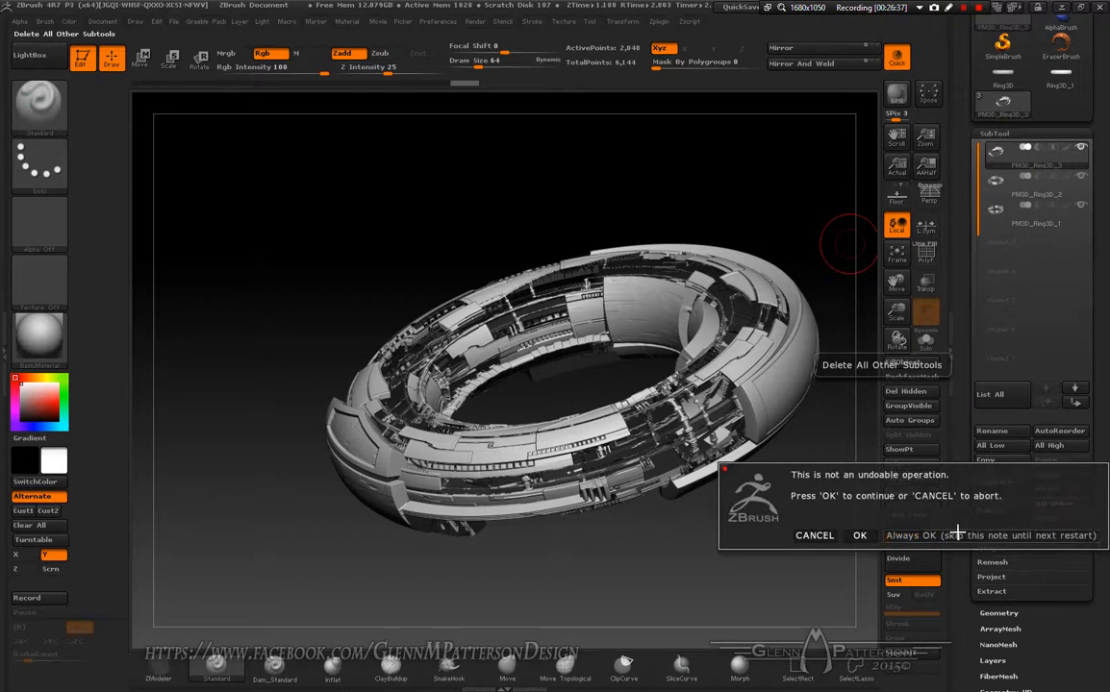
left_click(958, 530)
left_click_drag(764, 530, 569, 419)
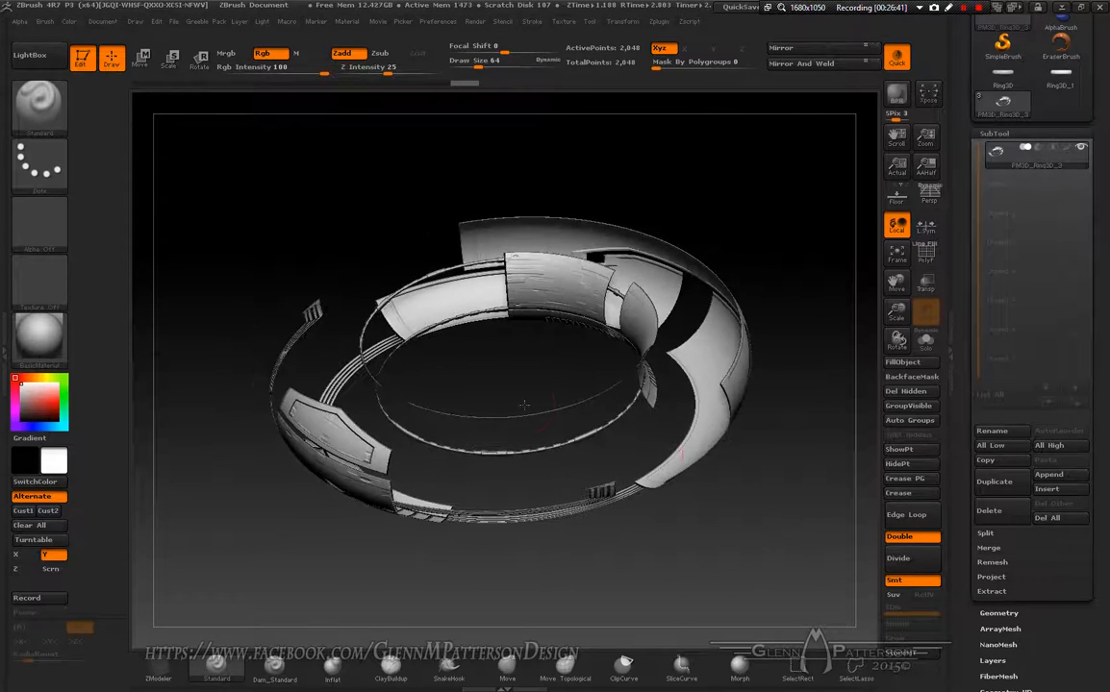
Choose the Move brush, activate X symmetry and set the Draw Size to 417 for reshaping the ring
left_click_drag(733, 570, 702, 400)
left_click_drag(716, 424, 555, 627)
left_click(506, 669)
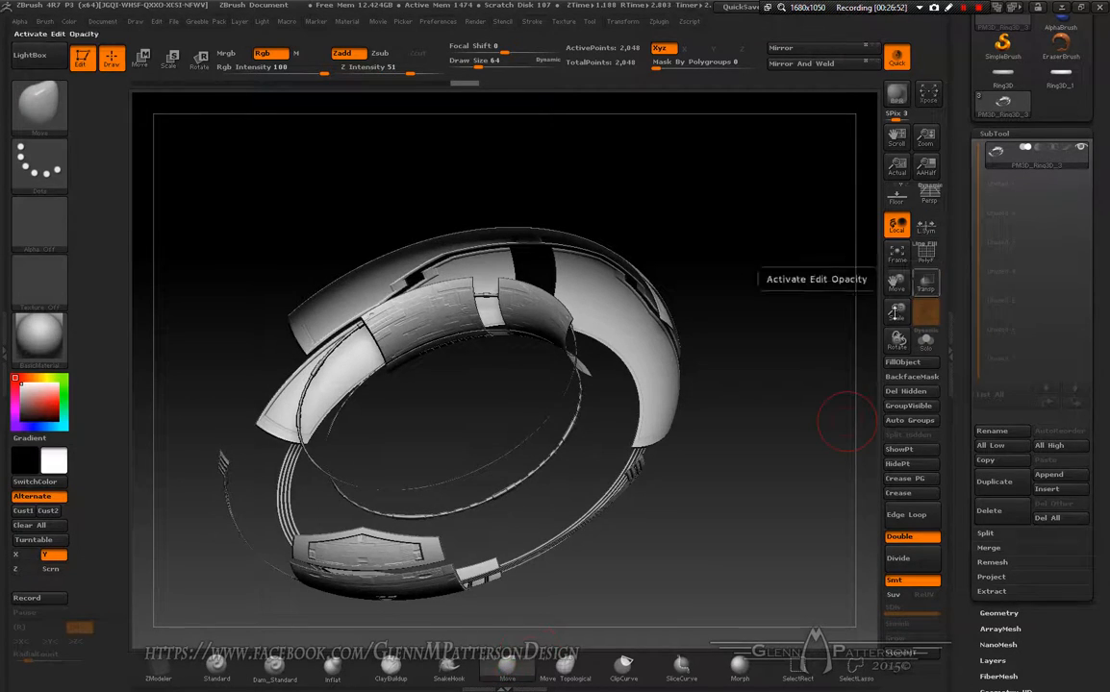
left_click_drag(897, 314, 899, 289)
left_click_drag(577, 481, 598, 505)
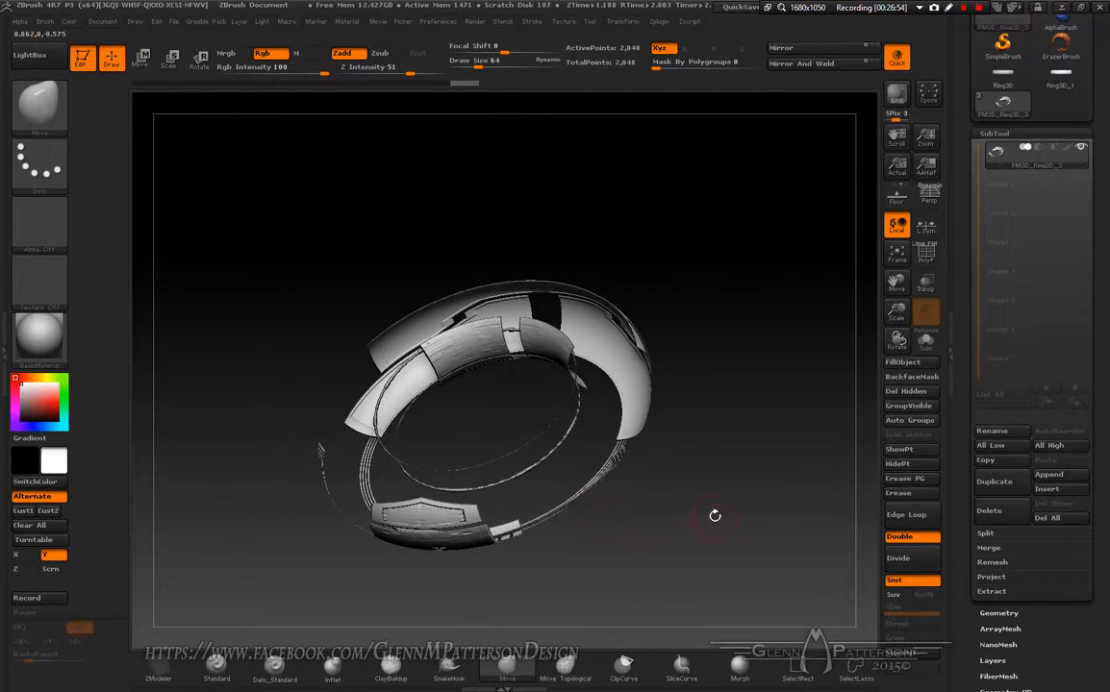
key("x")
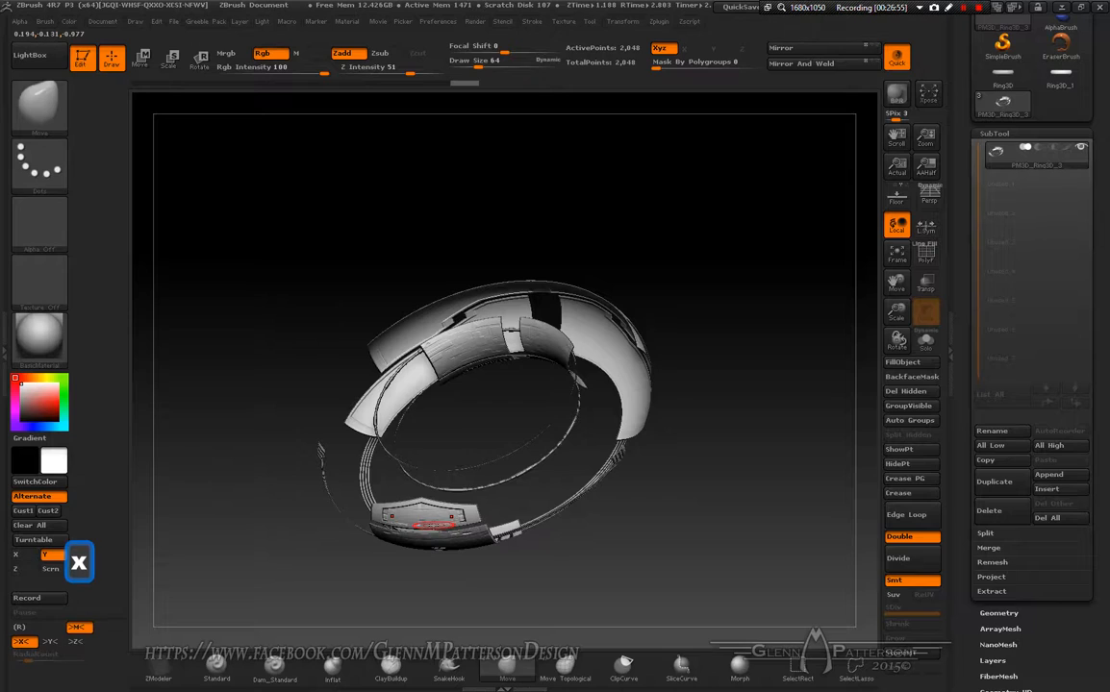
key("space")
left_click_drag(698, 473, 744, 473)
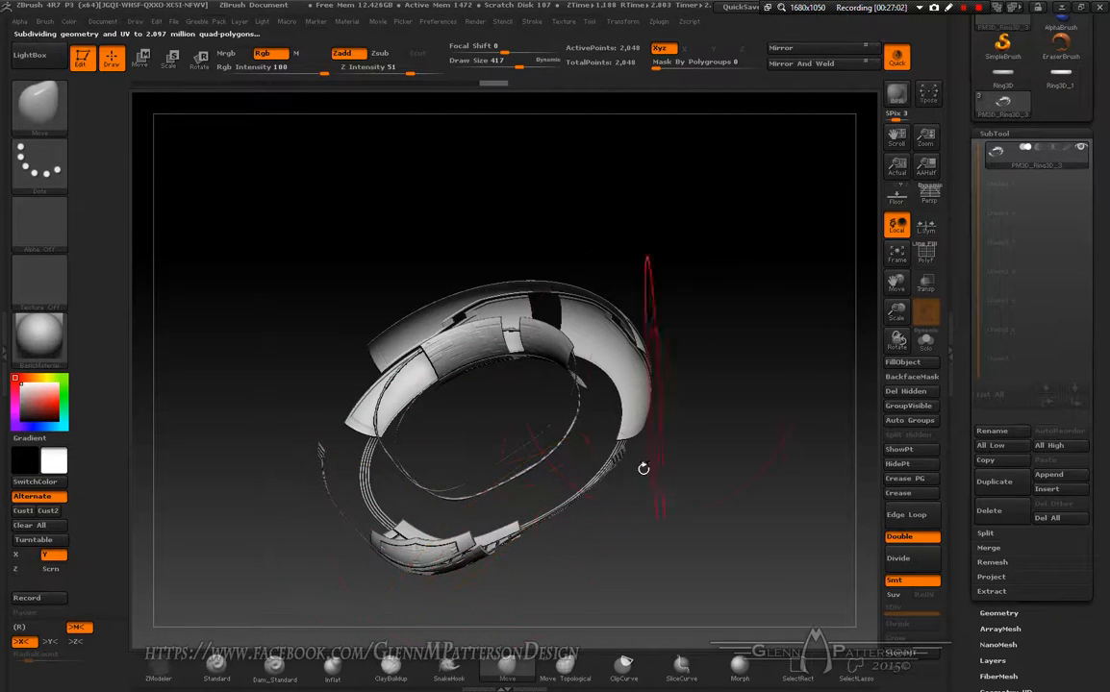
Pull the remaining ring with the symmetrical Move brush into an elongated, bent loop with a narrow upper end and pinched middle
left_click_drag(626, 523, 640, 306)
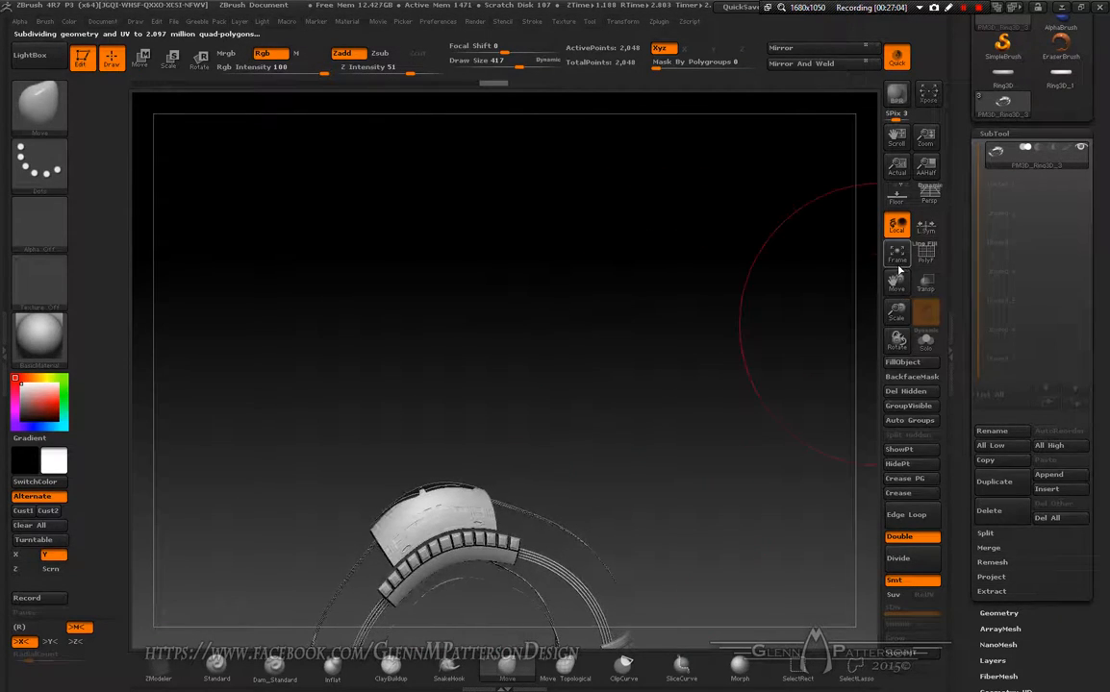
left_click_drag(811, 252, 822, 129)
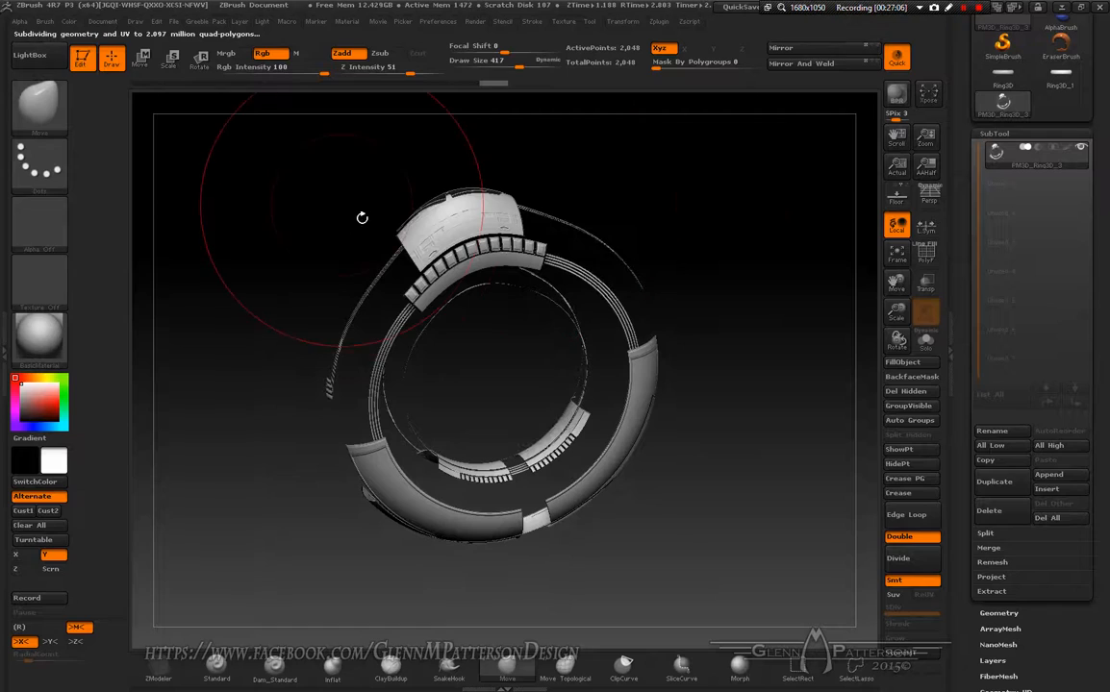
left_click_drag(368, 213, 378, 166)
mouse_move(468, 469)
left_mouse_down()
mouse_move(419, 568)
mouse_move(420, 485)
mouse_move(392, 411)
mouse_move(416, 376)
mouse_move(532, 377)
left_mouse_up()
left_click_drag(605, 561, 708, 529)
left_click_drag(894, 281, 963, 307)
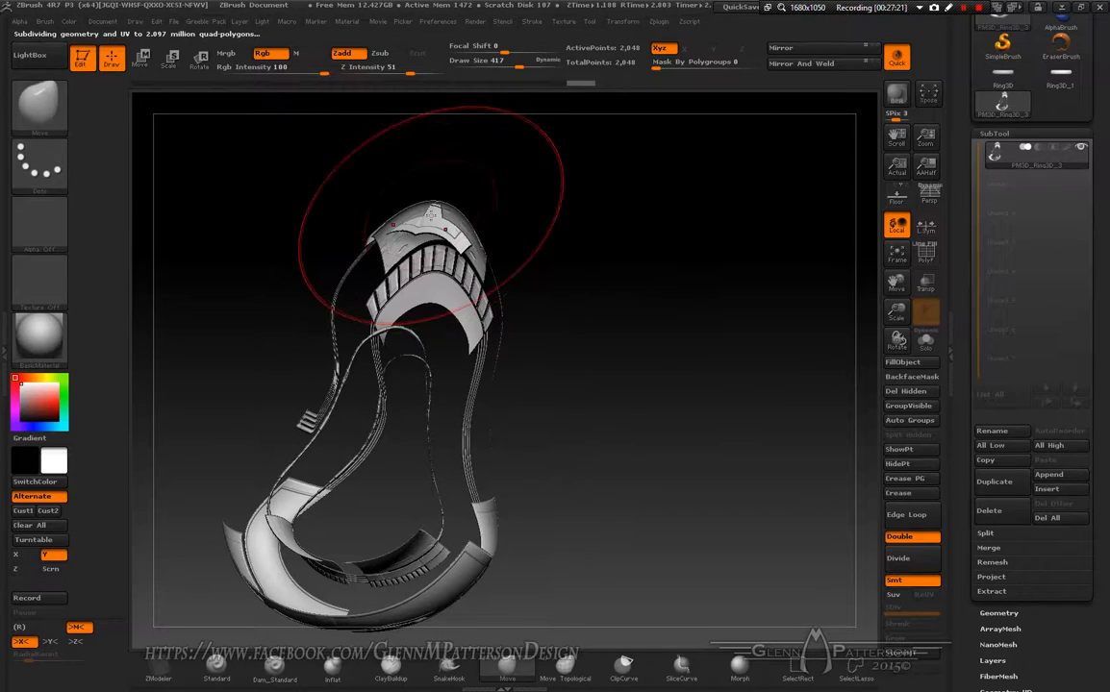
left_click_drag(434, 222, 440, 159)
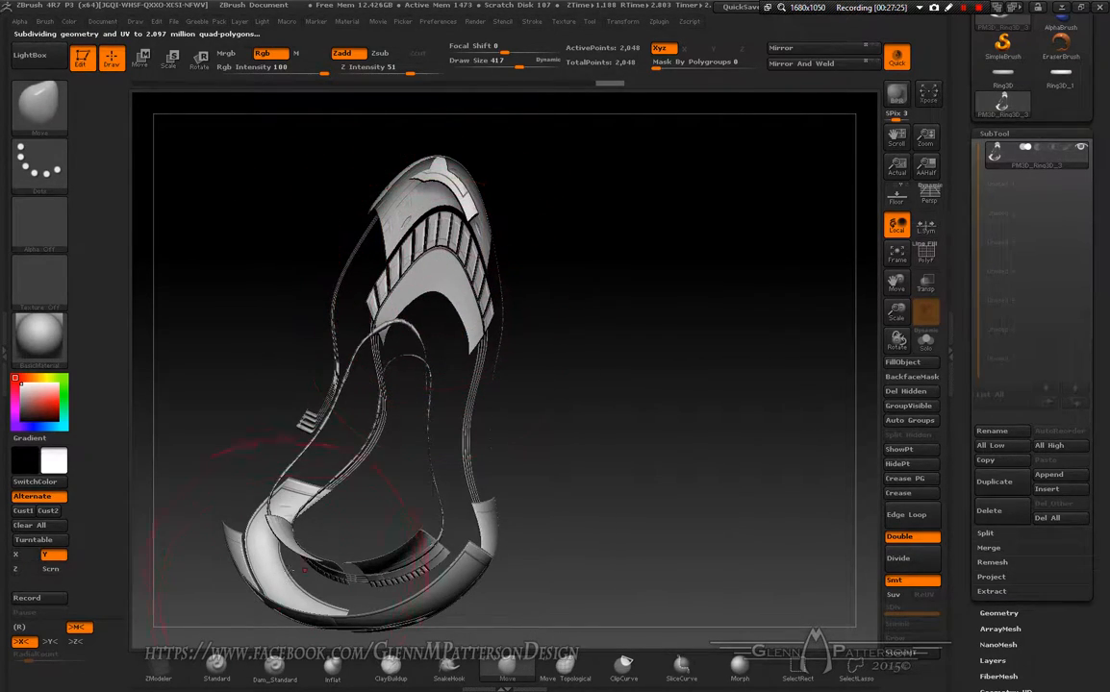
mouse_move(646, 463)
left_mouse_down()
mouse_move(616, 466)
mouse_move(653, 467)
left_mouse_up()
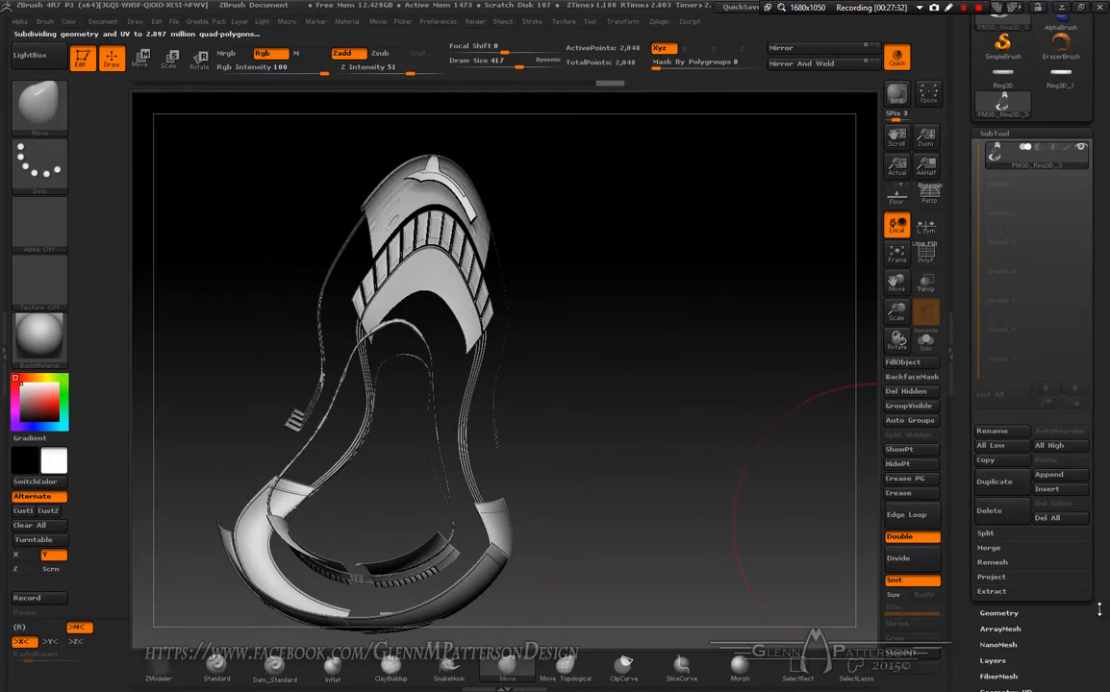
Duplicate the reshaped ring subtool and deflate the copy with a negative Inflate deformation
left_click(1071, 630)
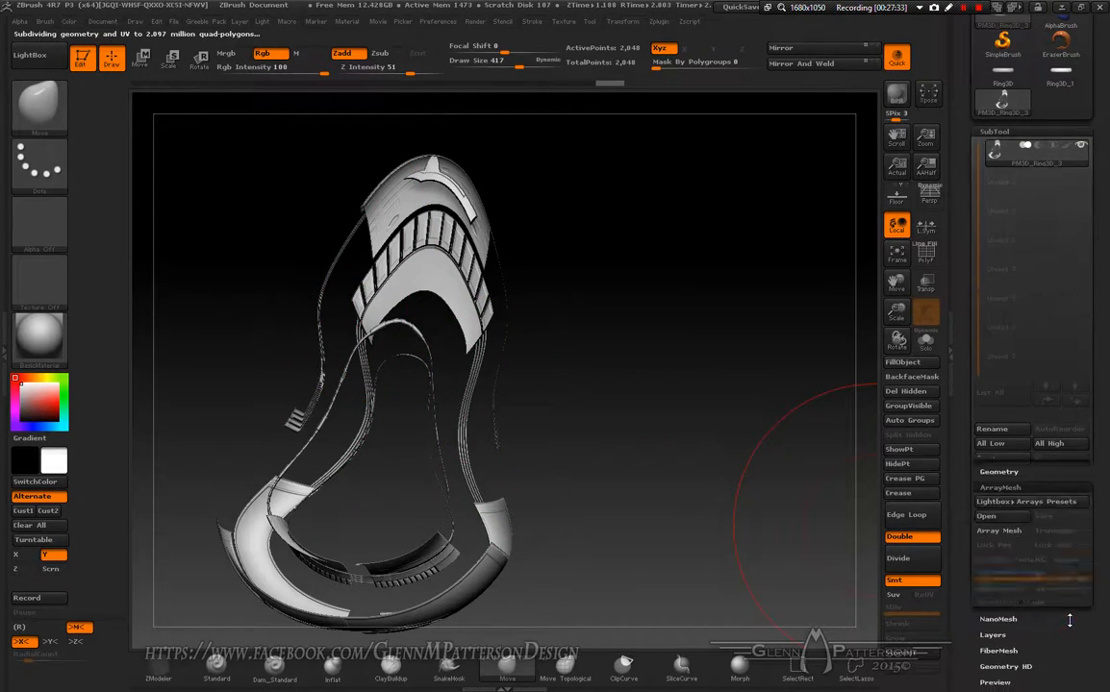
left_click(994, 132)
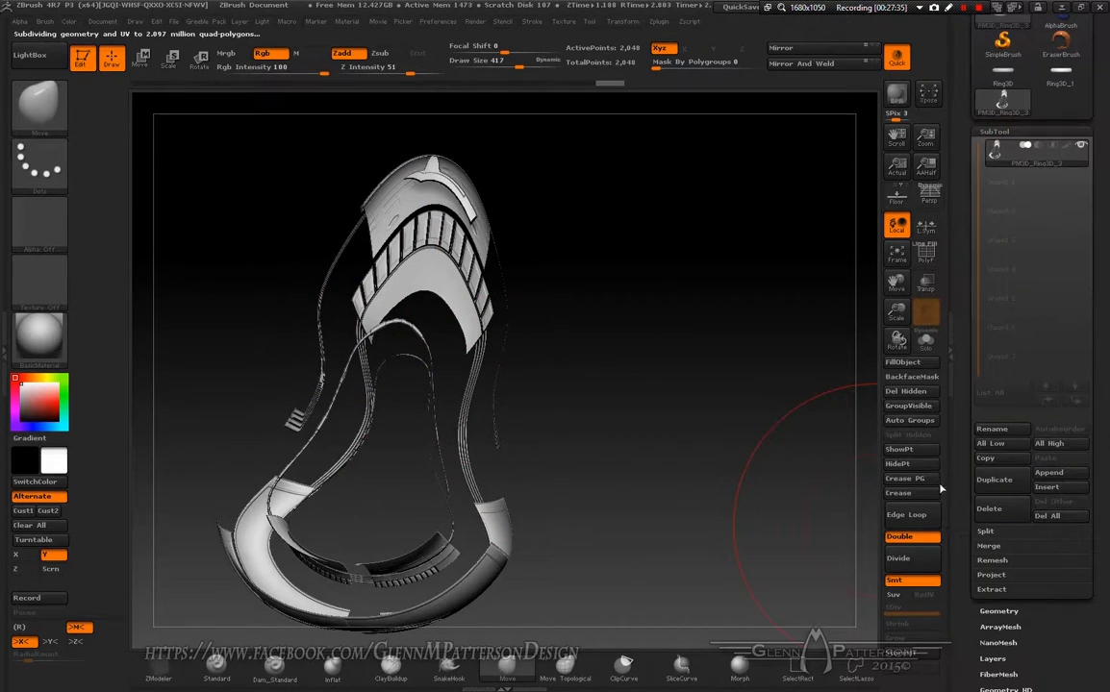
left_click(989, 482)
scroll(1106, 405, "down", 5)
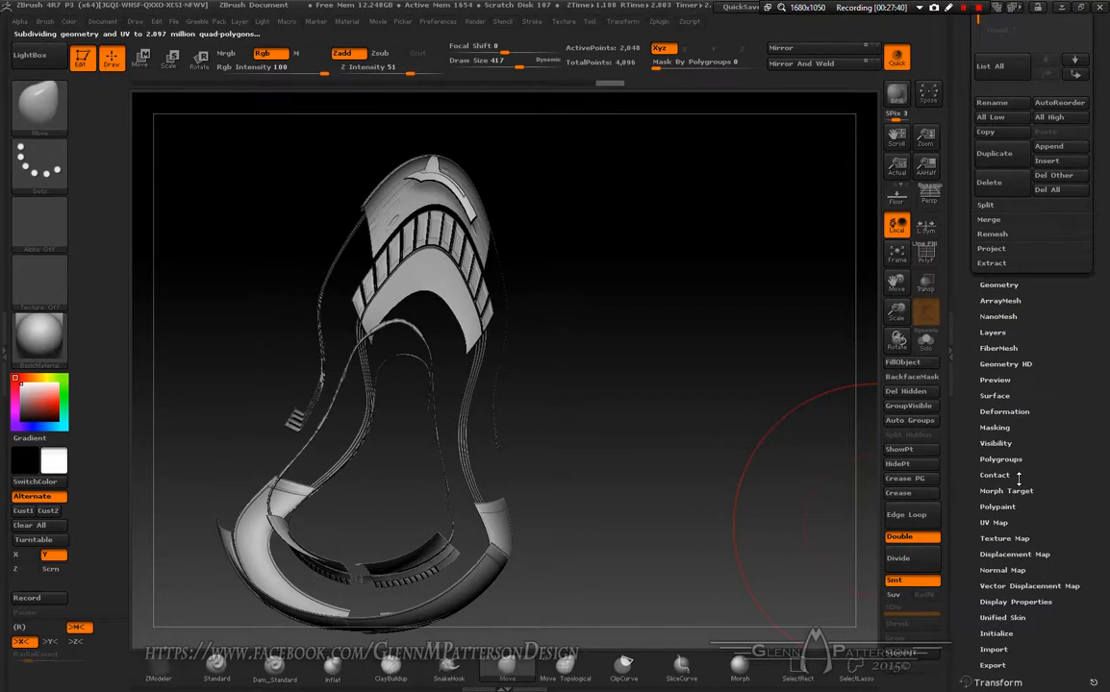
left_click(1014, 412)
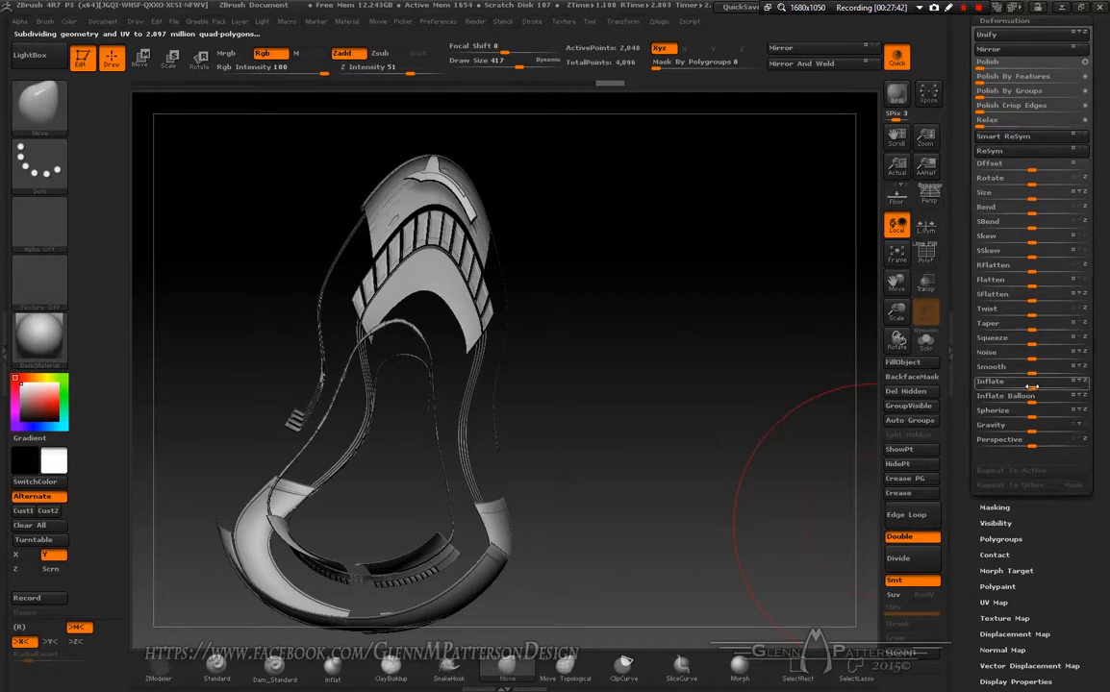
left_click_drag(1027, 388, 1005, 387)
mouse_move(630, 282)
left_mouse_down()
mouse_move(674, 322)
mouse_move(722, 328)
mouse_move(577, 366)
mouse_move(609, 336)
mouse_move(798, 346)
left_mouse_up()
Set the deflated copy's surface noise Alpha Scale to 0.85752 and apply it
scroll(1000, 250, "up", 5)
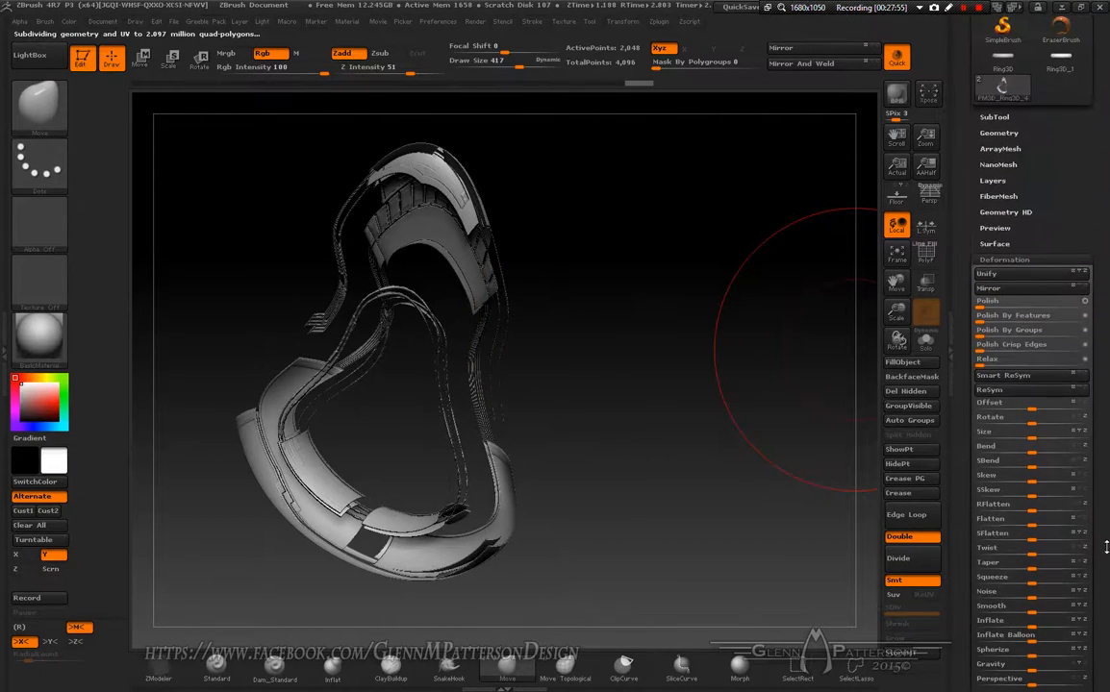
left_click(993, 231)
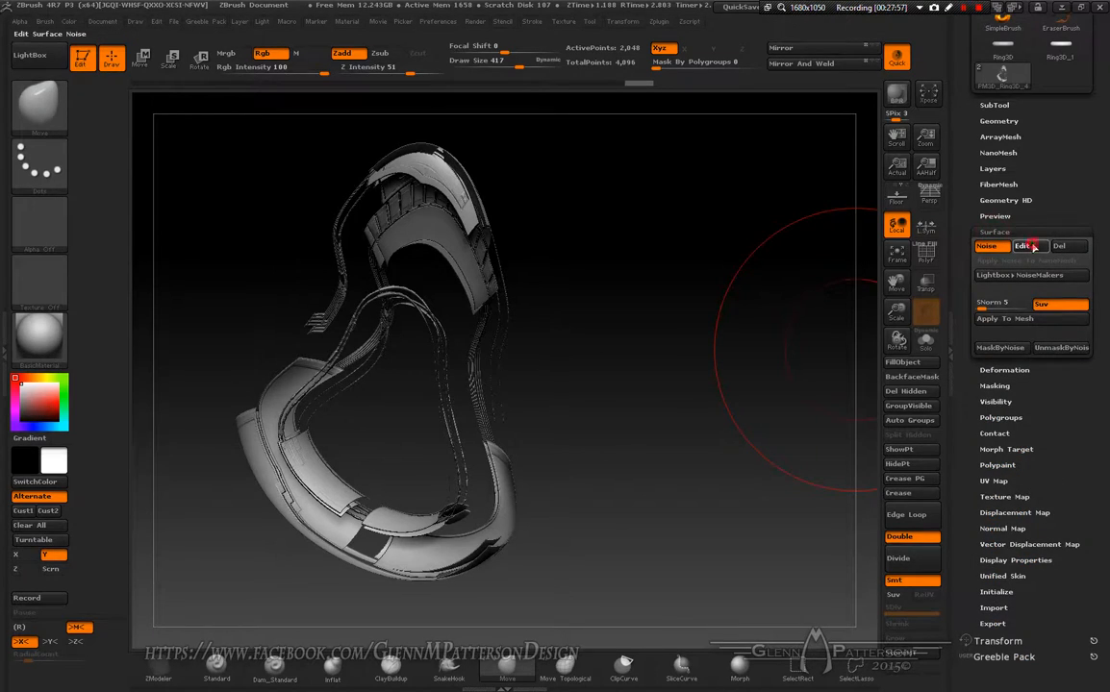
left_click(1027, 247)
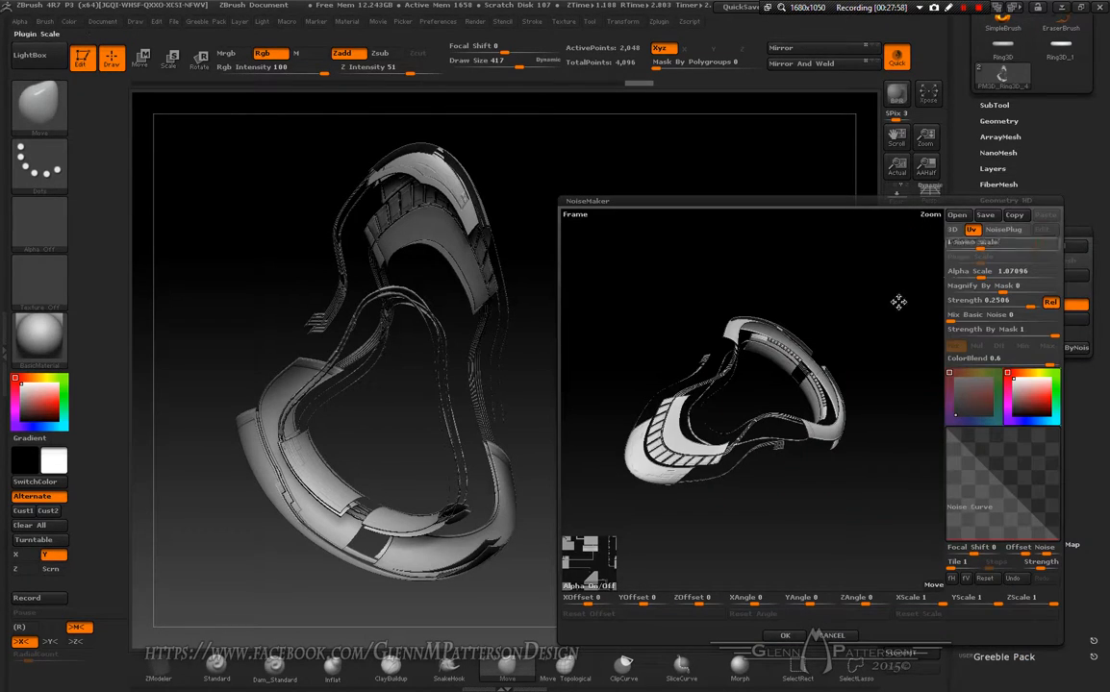
left_click_drag(970, 274, 975, 276)
left_click(979, 277)
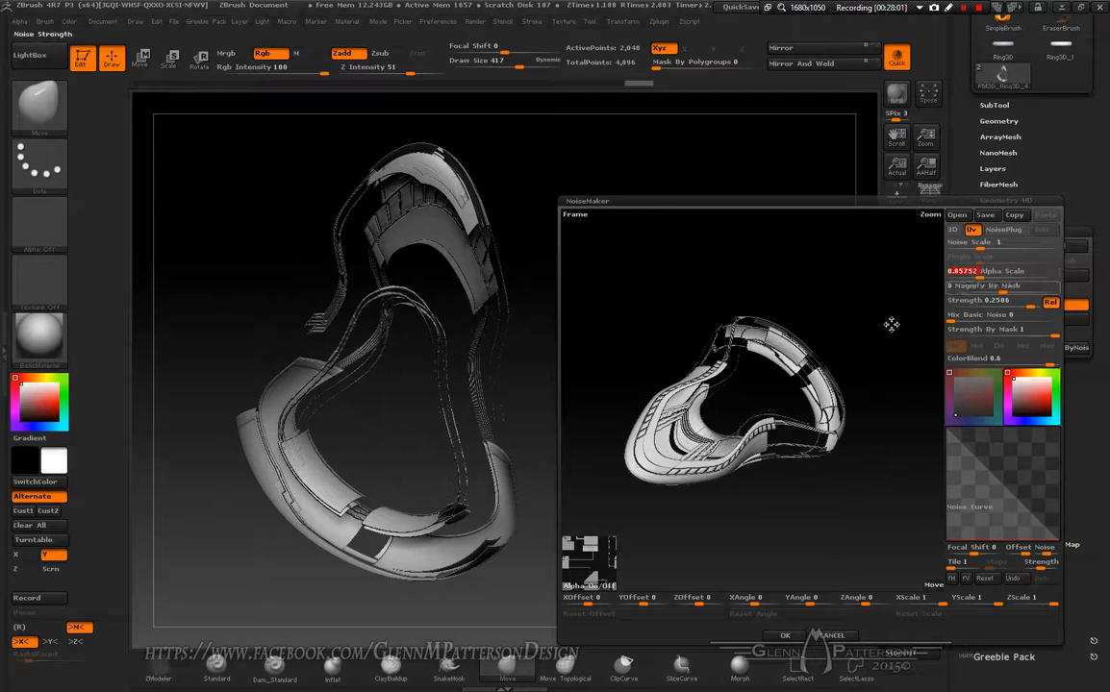
left_click(783, 636)
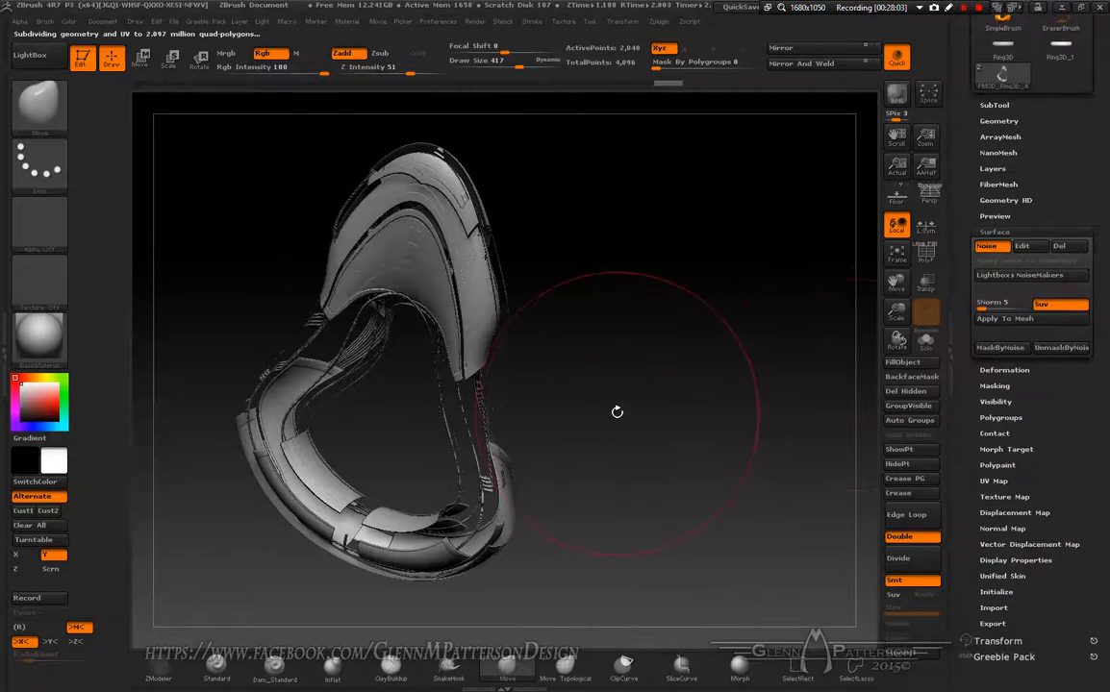
Inspect the two-layer loop from several angles and preview it with BPR renders, including one framed to fill the view
left_click_drag(641, 423, 587, 336)
left_click_drag(728, 592, 827, 452)
left_click_drag(877, 302, 663, 375)
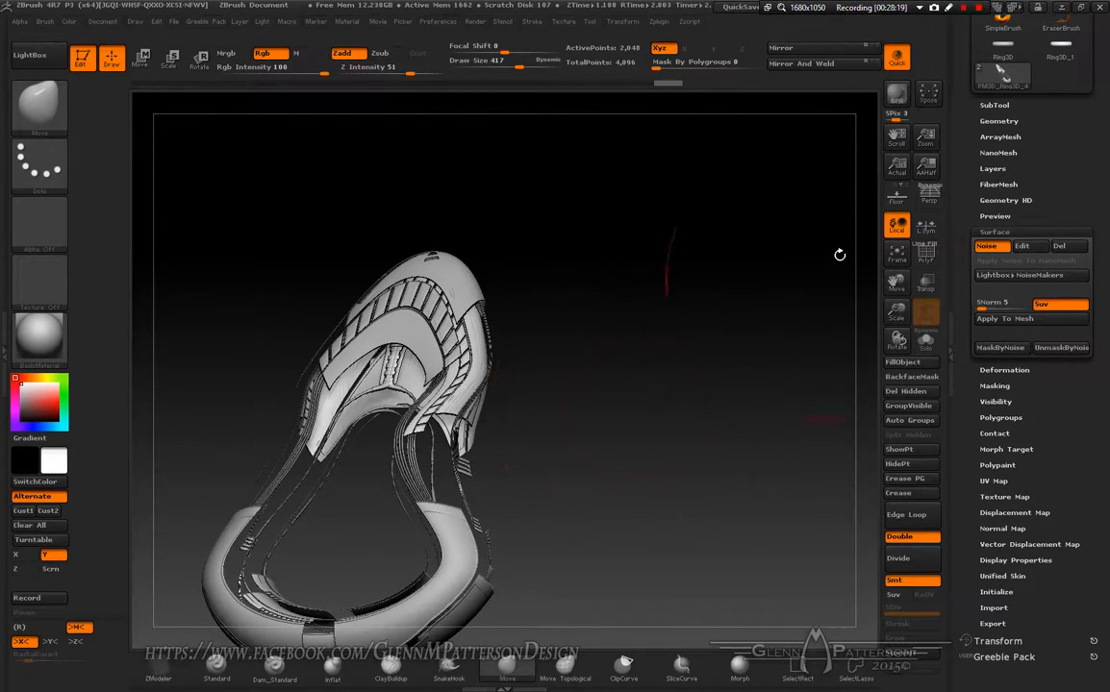
left_click(900, 96)
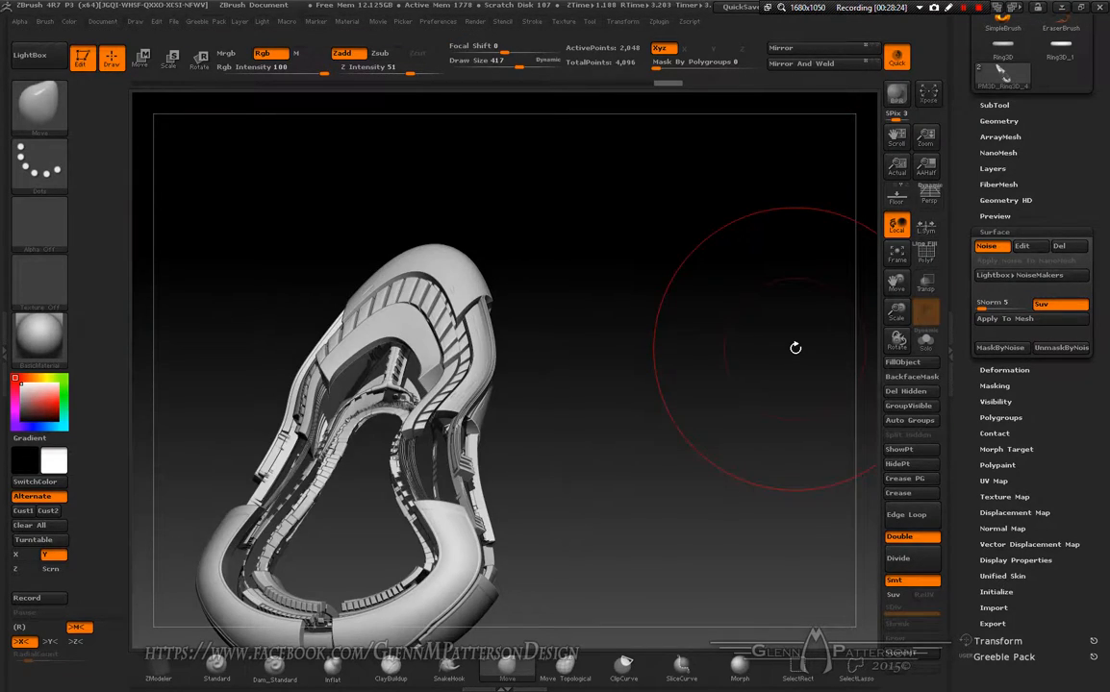
mouse_move(617, 505)
left_mouse_down()
mouse_move(646, 404)
mouse_move(731, 384)
mouse_move(718, 388)
left_mouse_up()
left_click(898, 95)
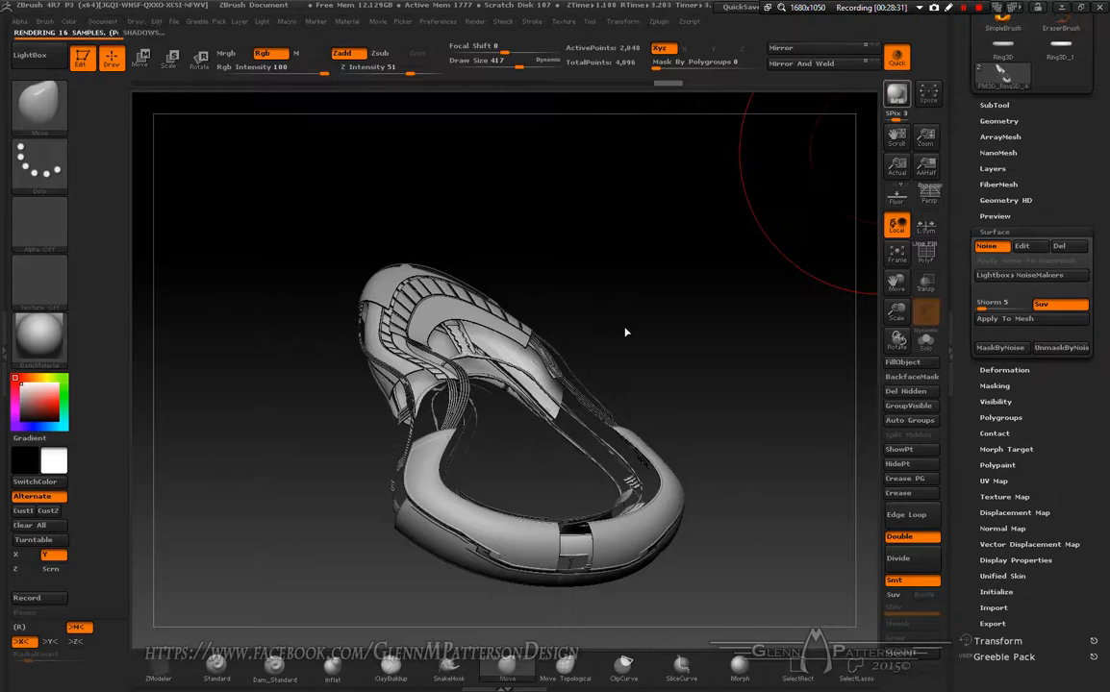
left_click_drag(631, 329, 632, 322)
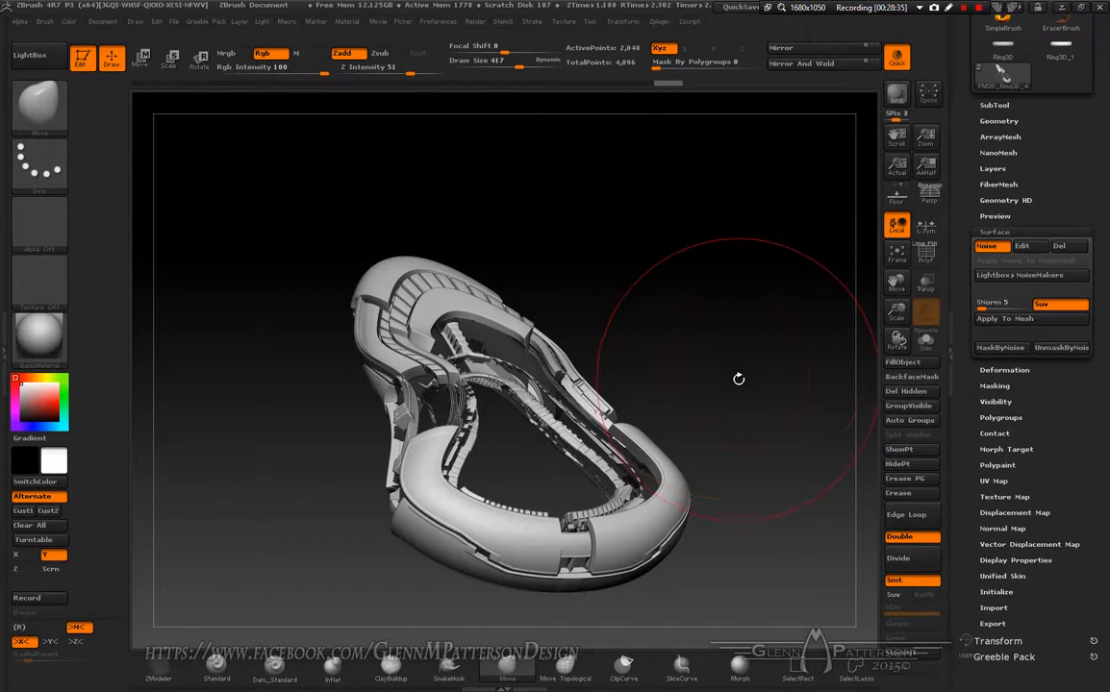
left_click_drag(657, 338, 669, 398)
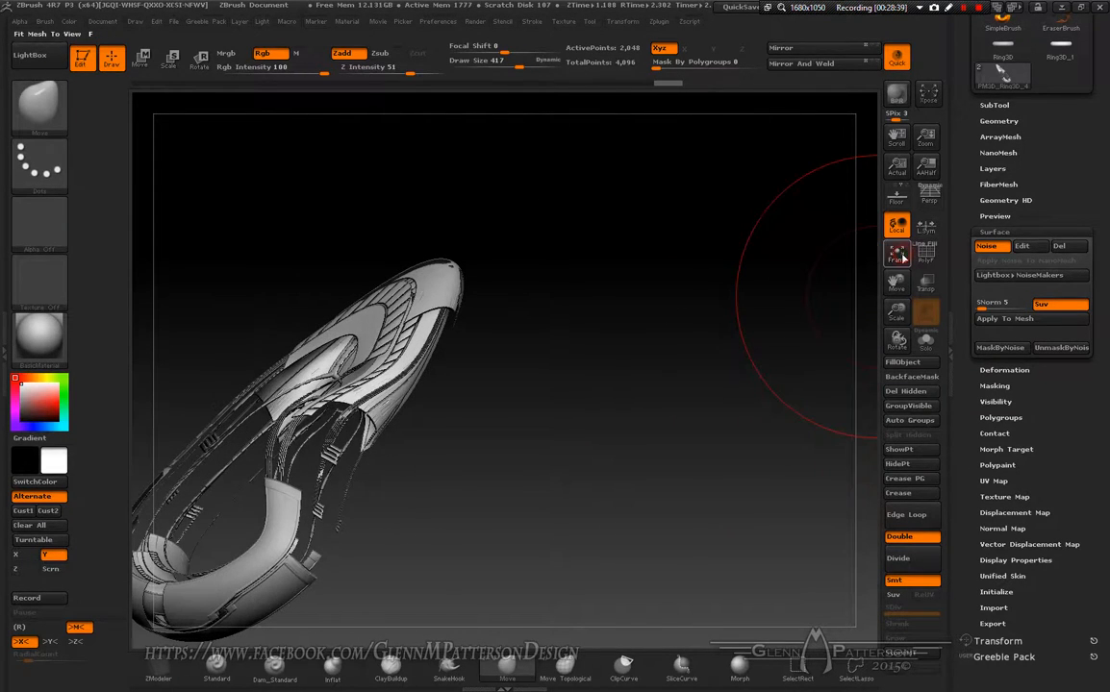
left_click(896, 254)
left_click(896, 96)
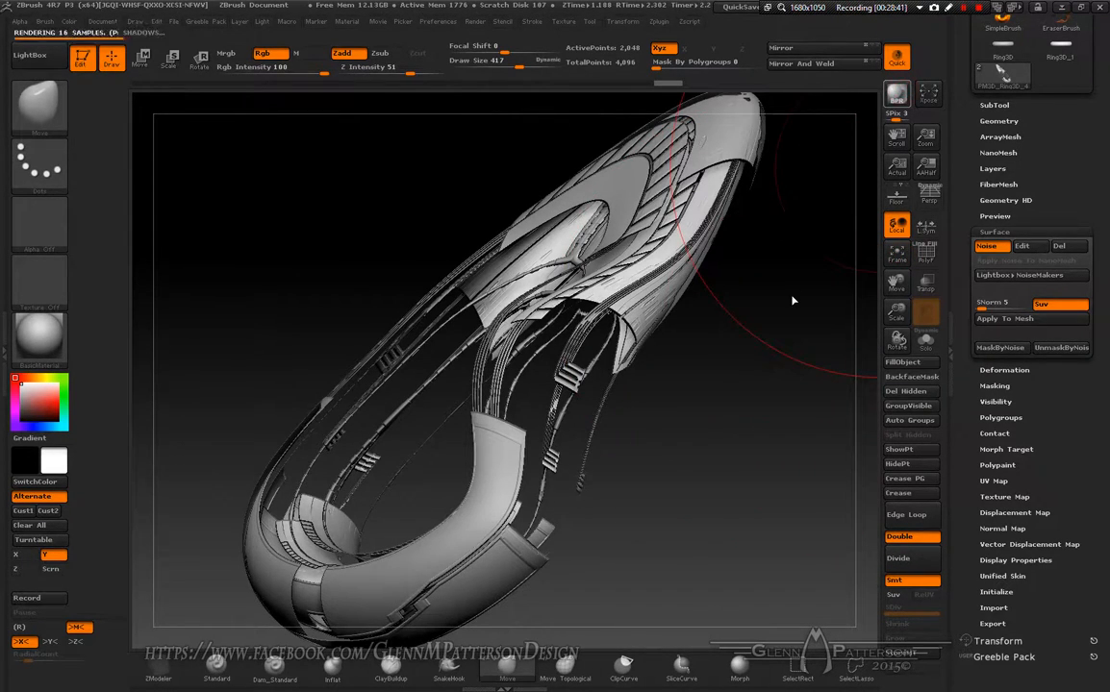
left_click_drag(792, 300, 791, 294)
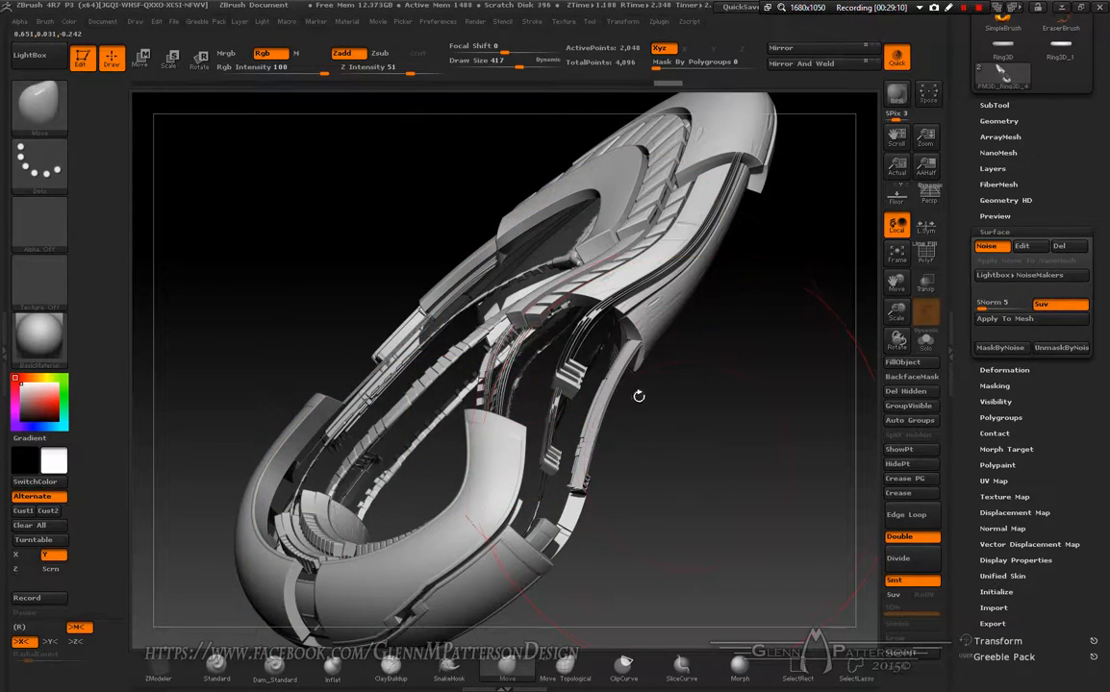
Apply dynamic subdivision to the selected ring and convert its BPR noise to real geometry
left_click(991, 106)
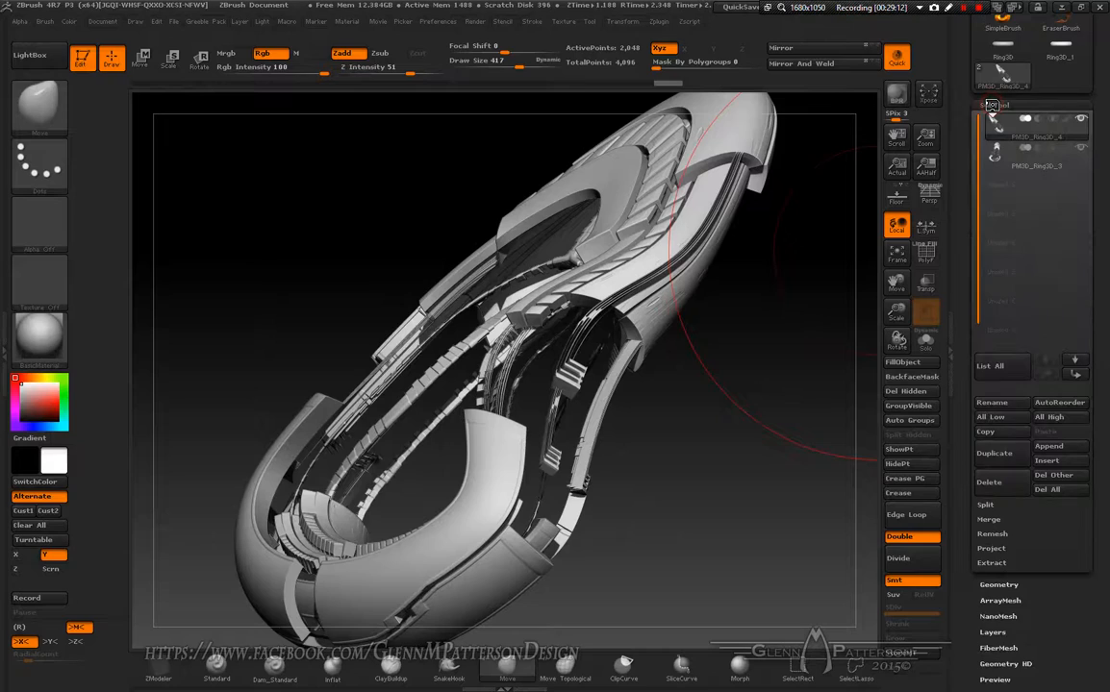
left_click(1000, 584)
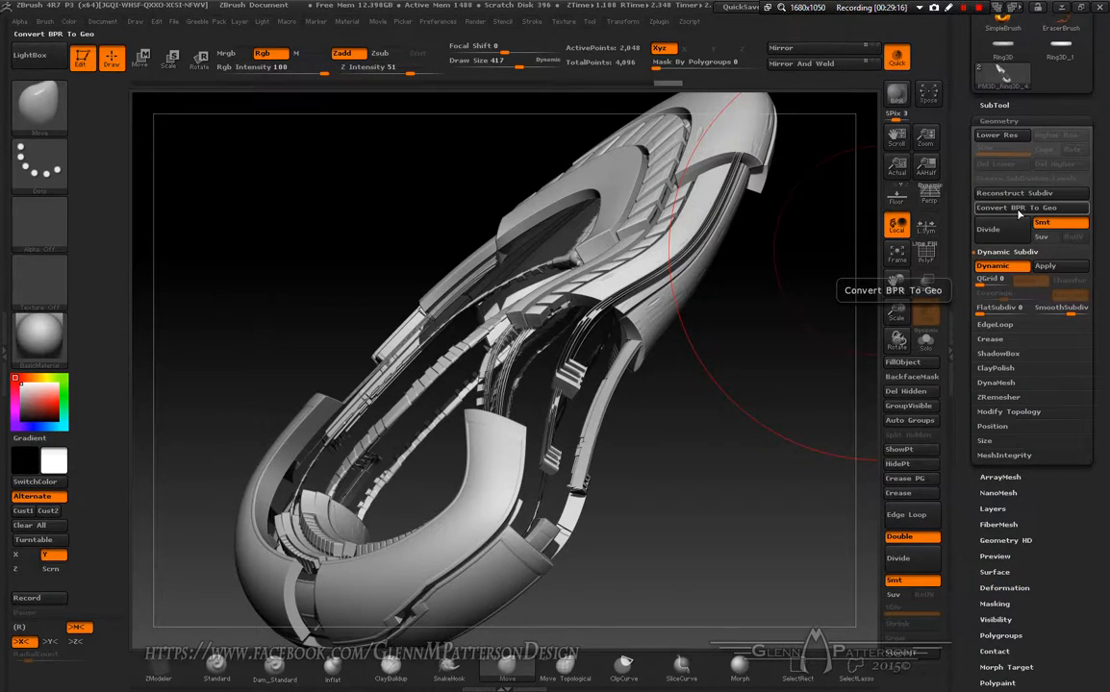
left_click(1054, 268)
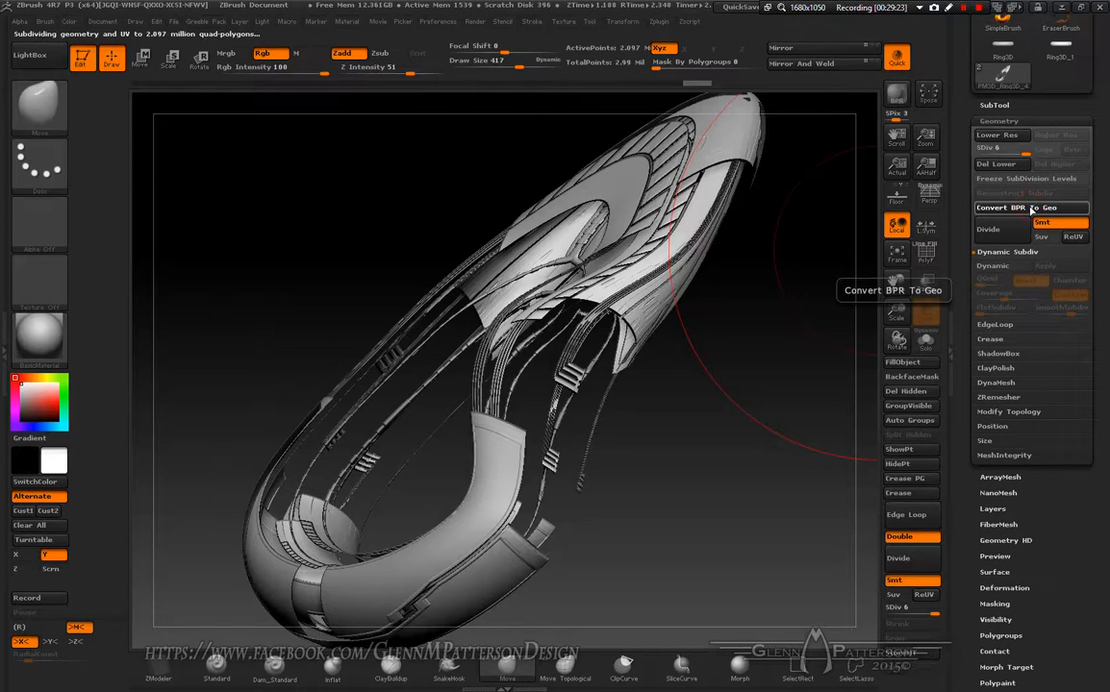
left_click(1030, 207)
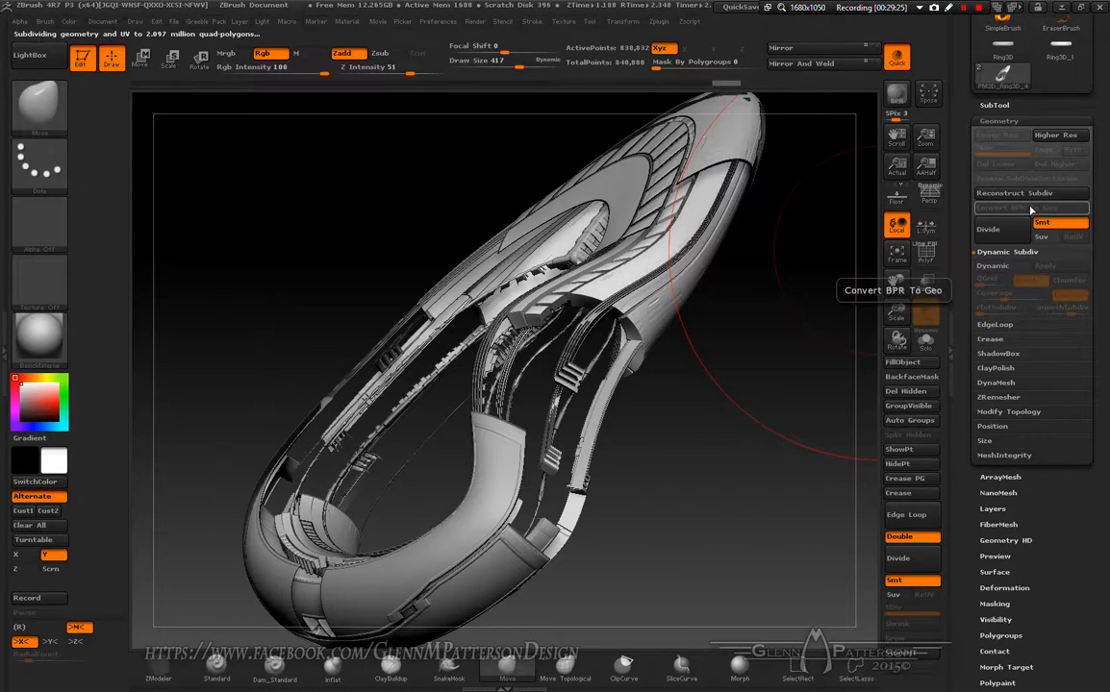
Examine the converted ring geometry up close from several angles around the pinched middle
left_click_drag(681, 503, 586, 551)
left_click_drag(601, 500, 711, 497)
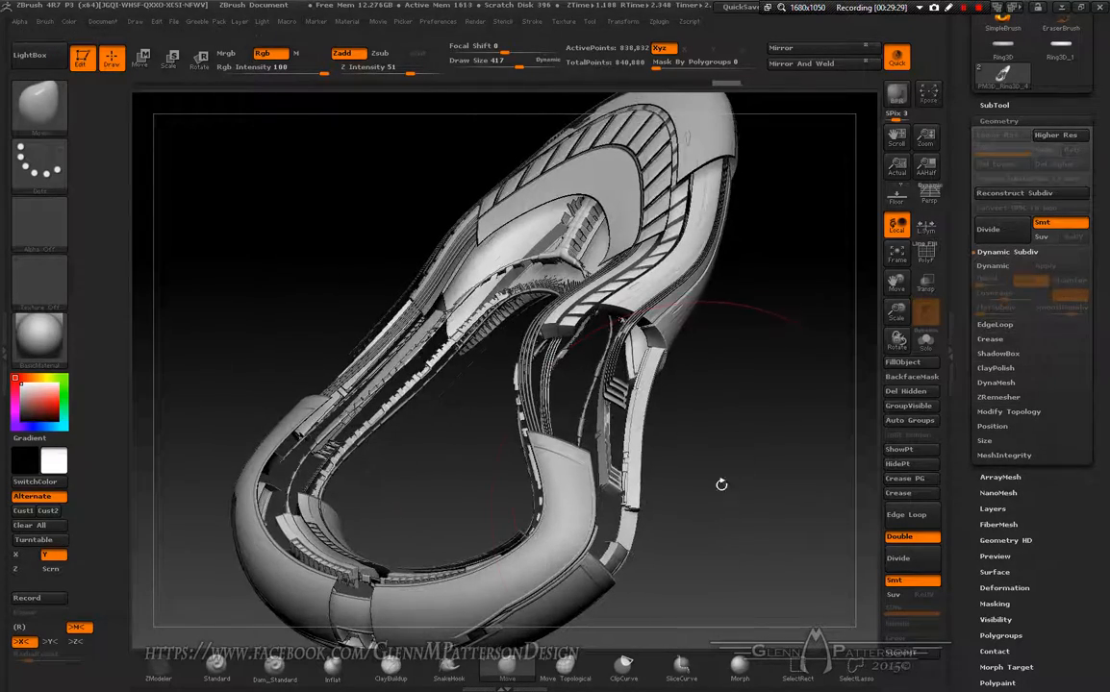
left_click_drag(895, 312, 809, 281)
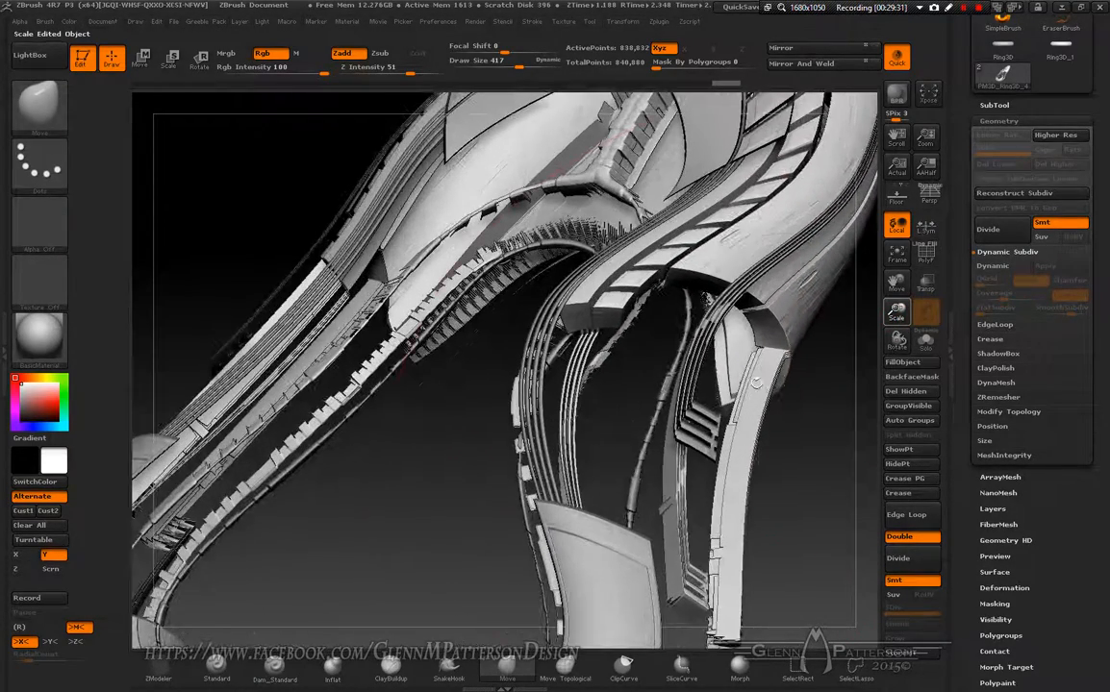
mouse_move(642, 389)
left_mouse_down()
mouse_move(568, 392)
mouse_move(625, 389)
mouse_move(559, 302)
left_mouse_up()
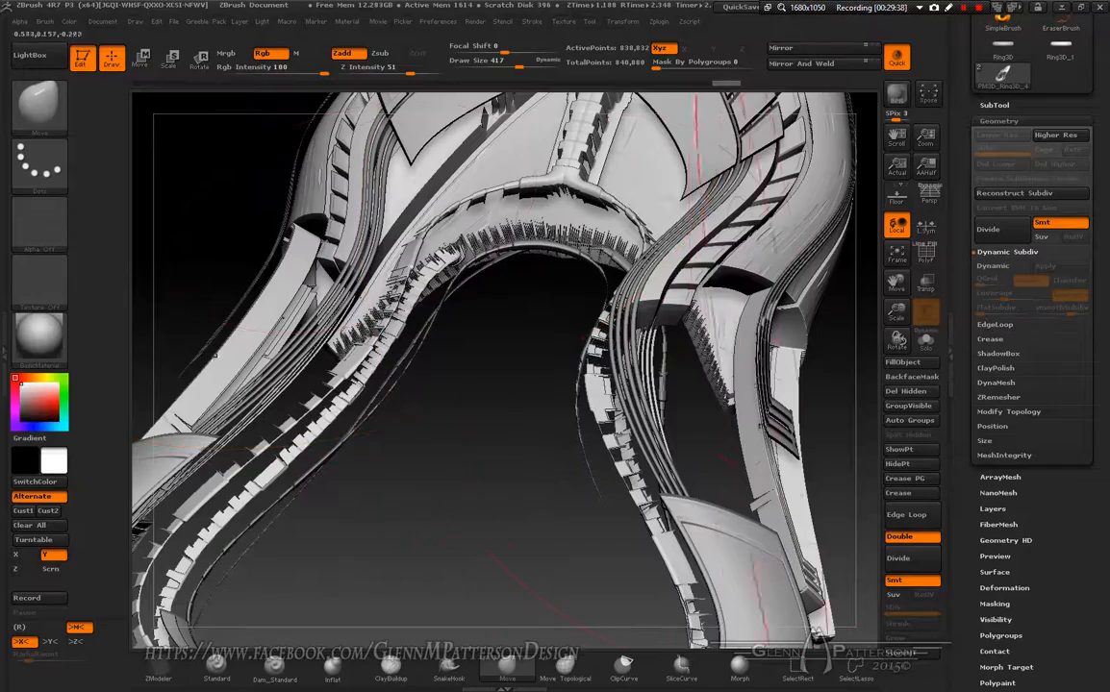
left_click_drag(829, 445, 808, 443)
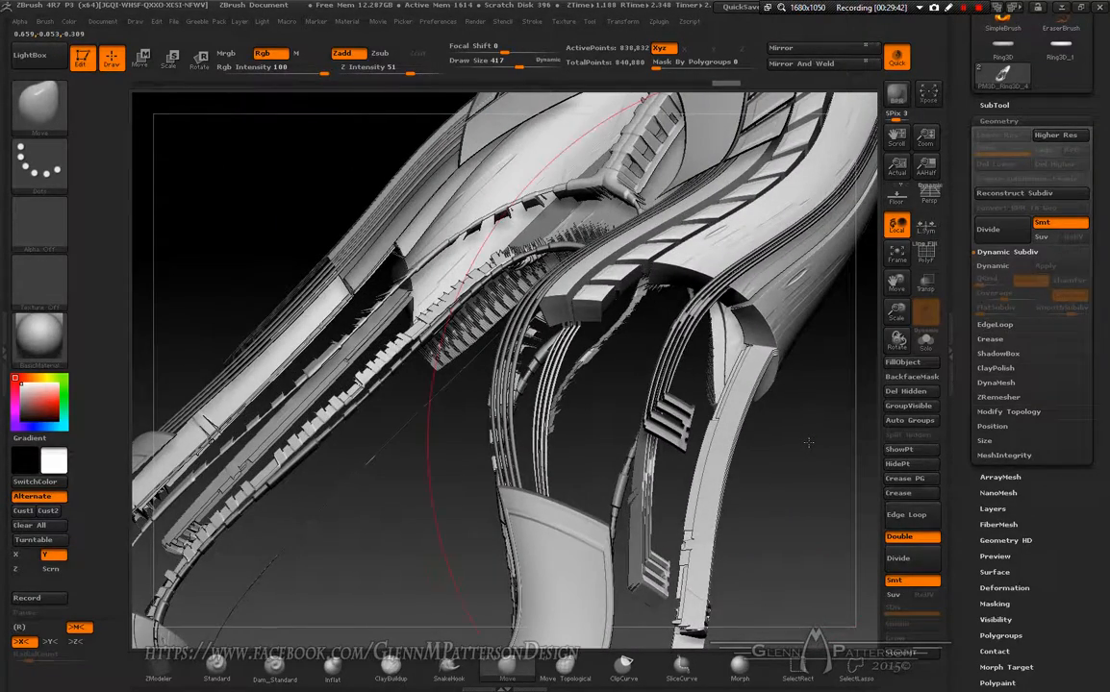
Undo the BPR-to-geometry conversion and the applied subdivision on the ring
key("ctrl+z")
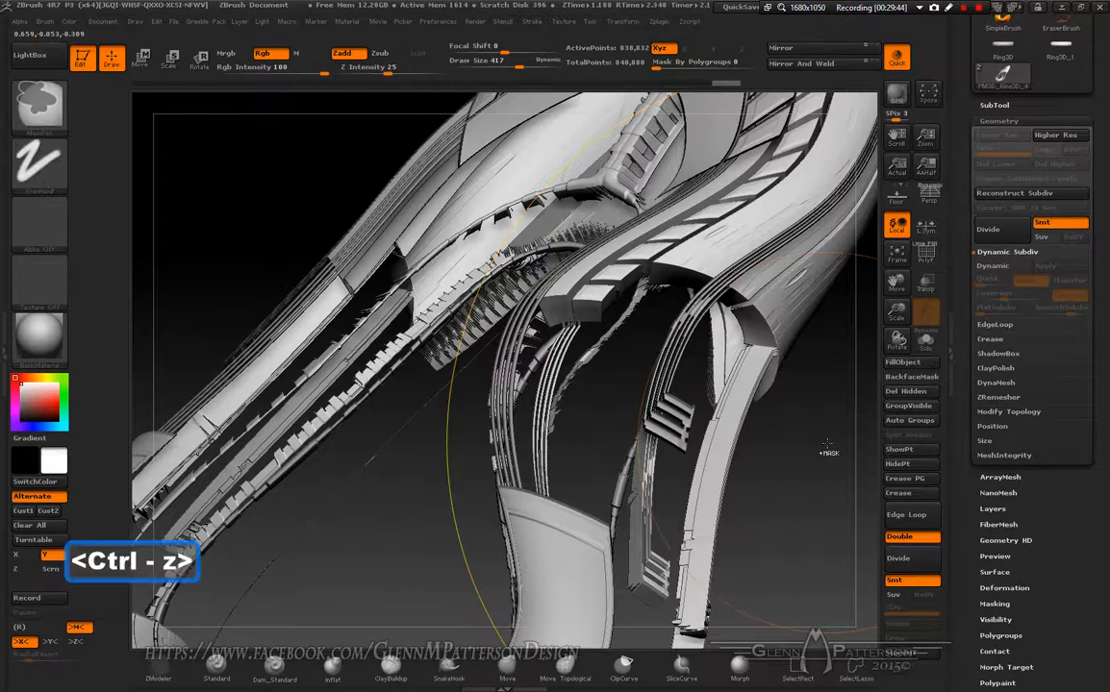
key("ctrl+z")
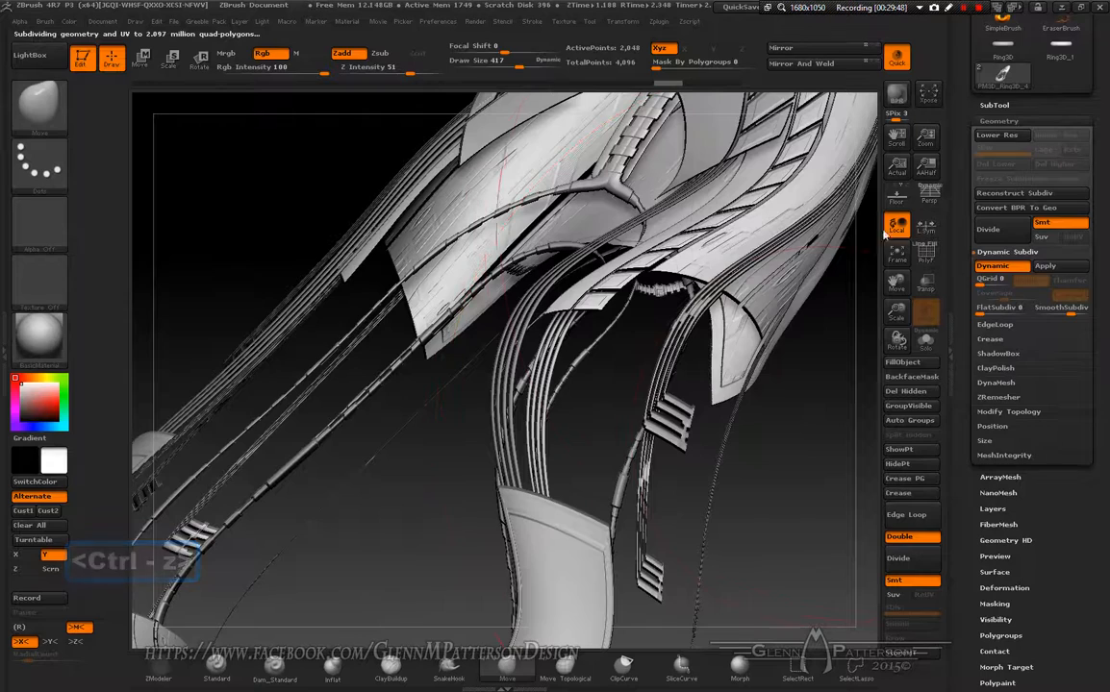
left_click(895, 256)
left_click_drag(646, 446, 749, 462)
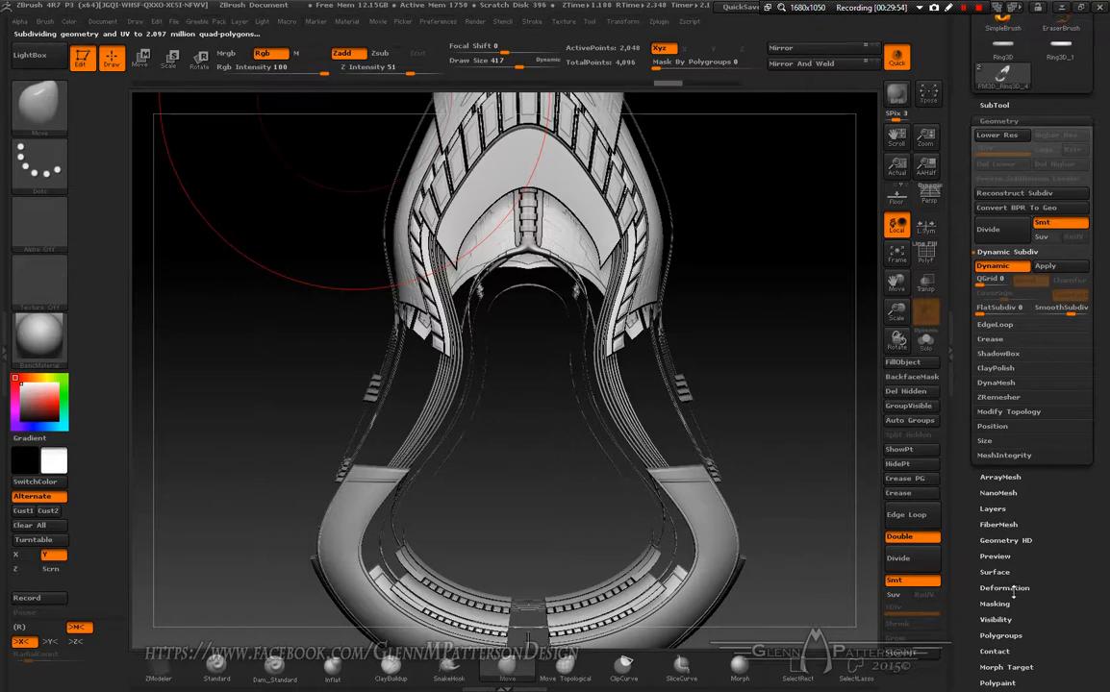
Append a Sphere3D subtool and scale it down uniformly to sit inside the loop
left_click(995, 104)
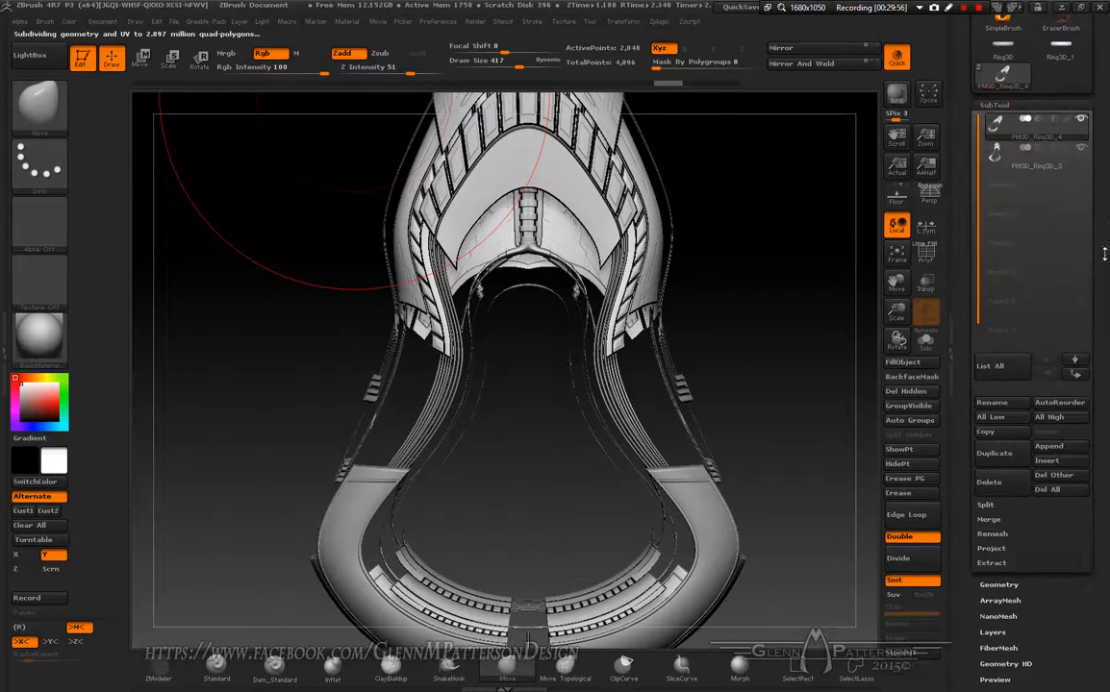
left_click(1053, 447)
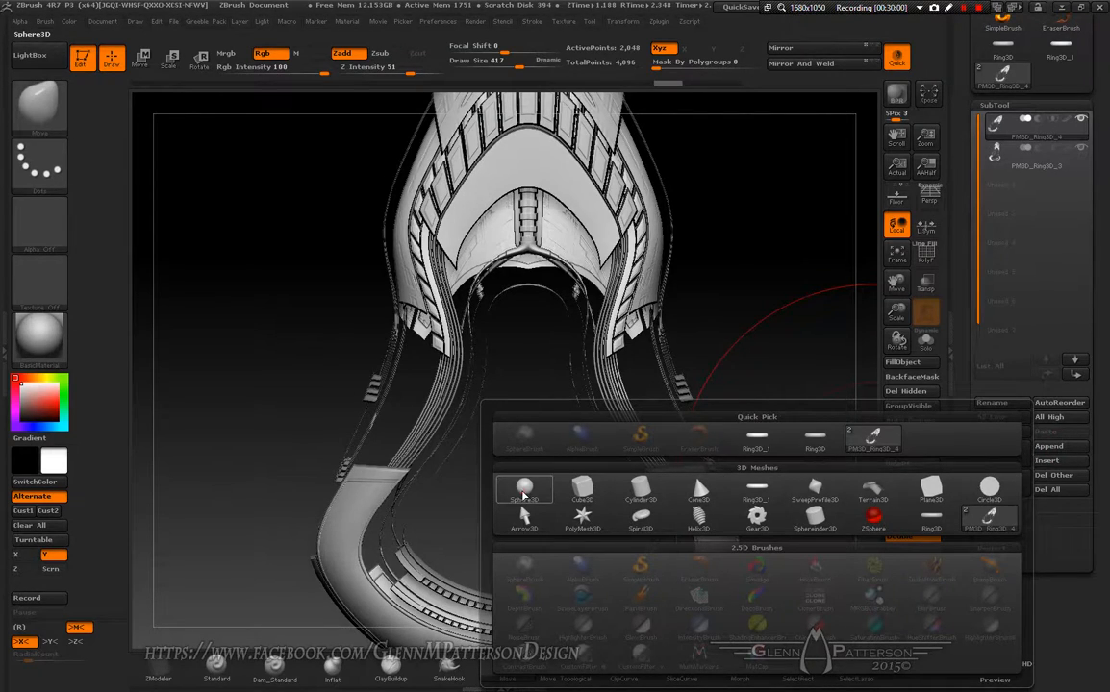
left_click(523, 487)
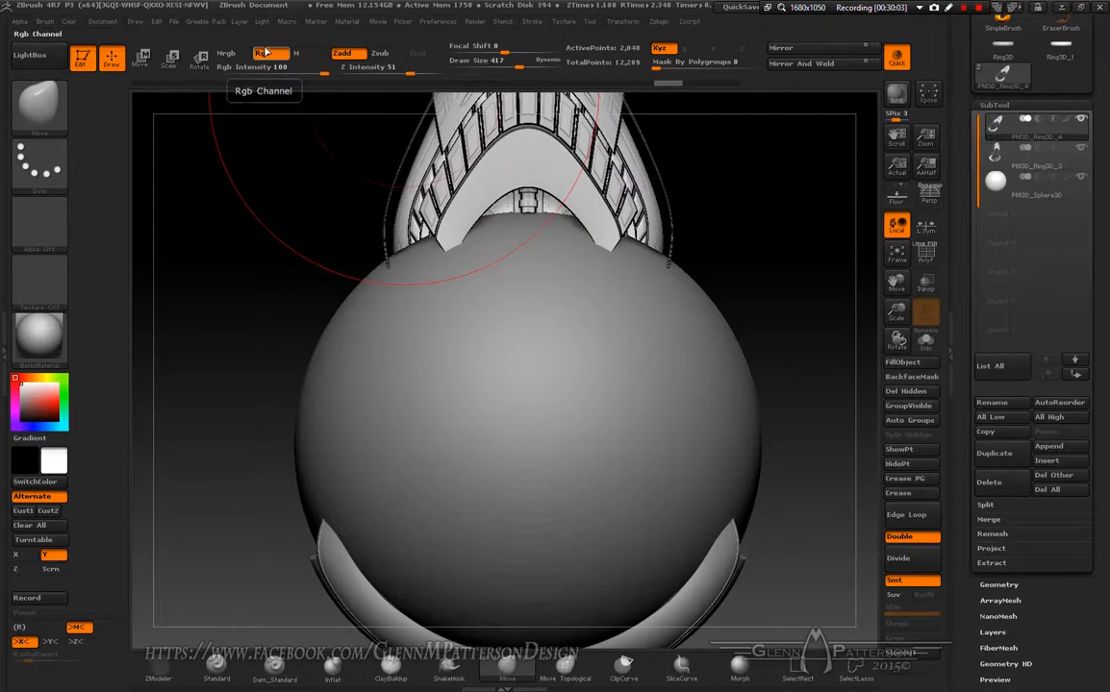
left_click(1054, 191)
key("r")
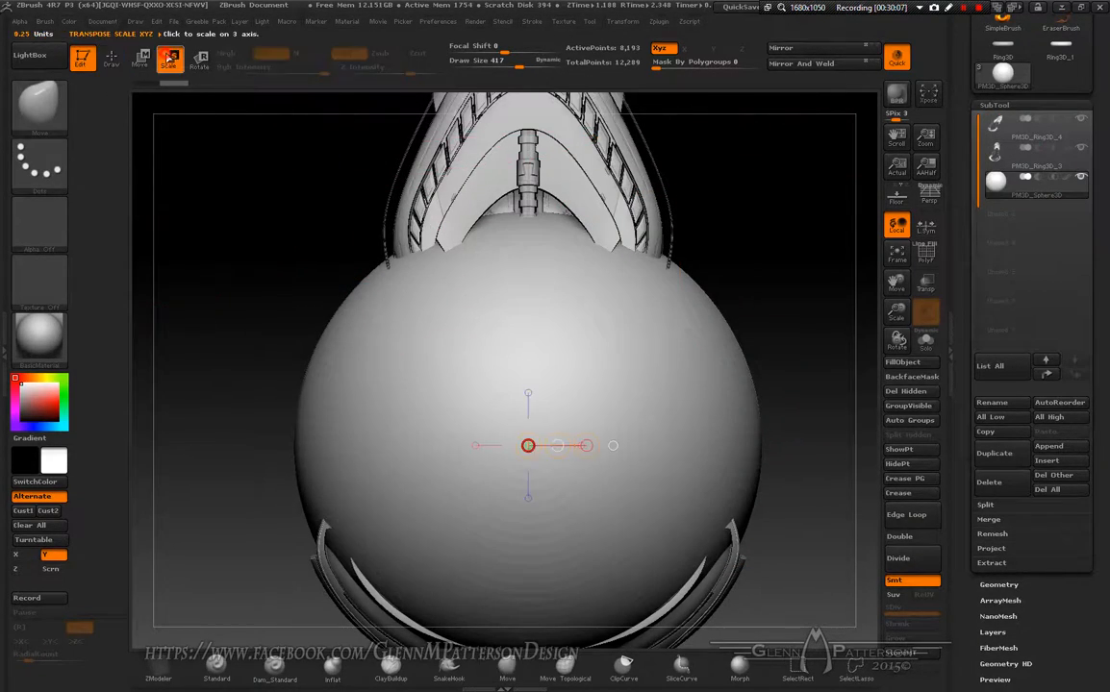
left_click_drag(587, 445, 554, 447)
left_click_drag(899, 287, 813, 217)
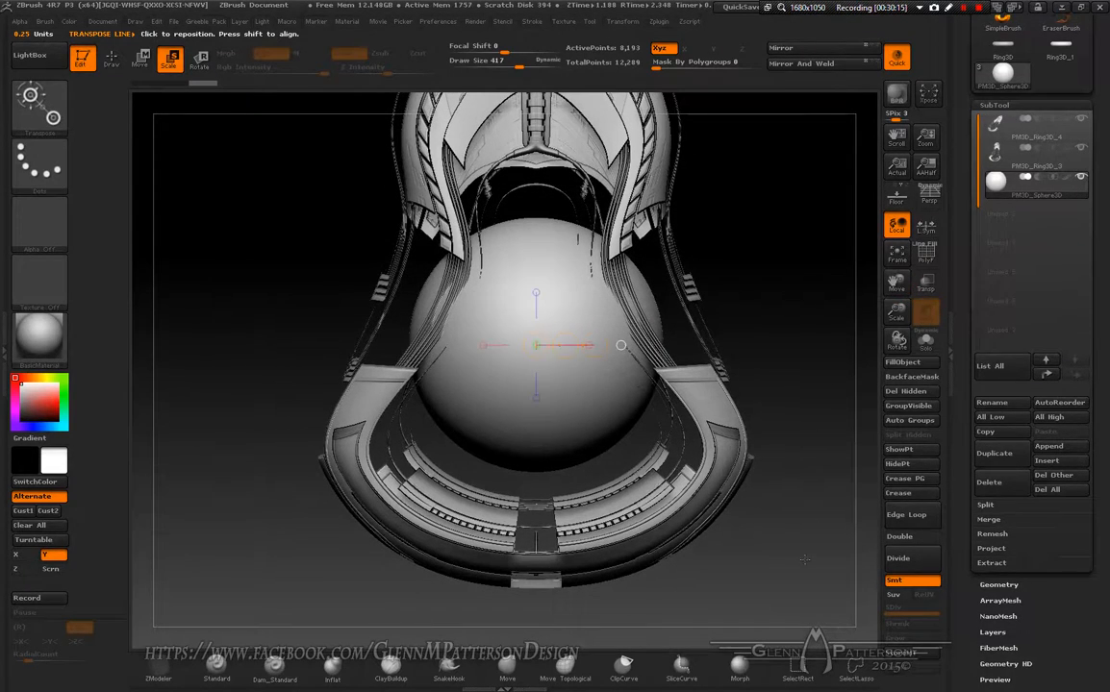
Pull the sphere's lower sides outward with the Move brush in X symmetry to fill the loop's wide end
left_click(112, 59)
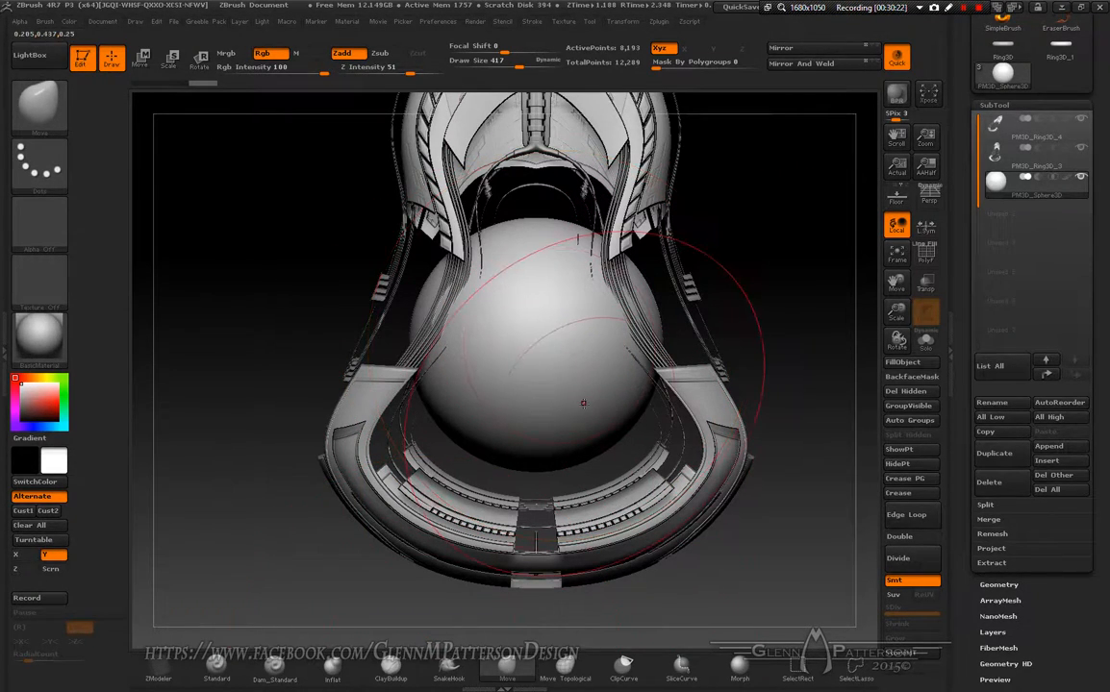
key("x")
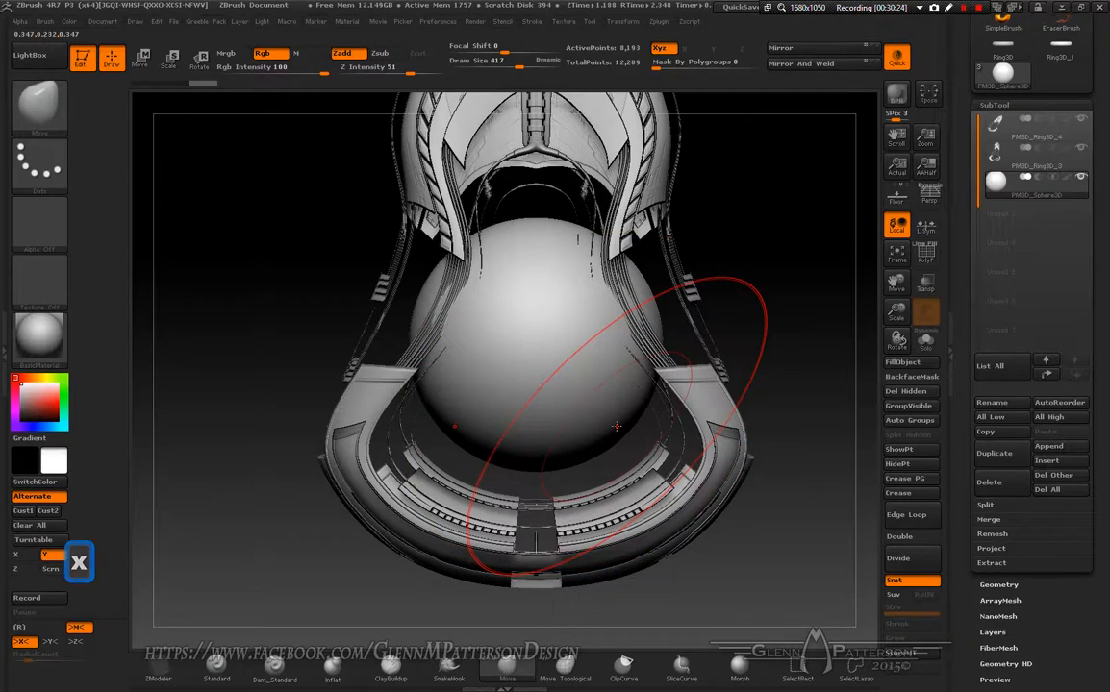
left_click_drag(616, 426, 644, 459)
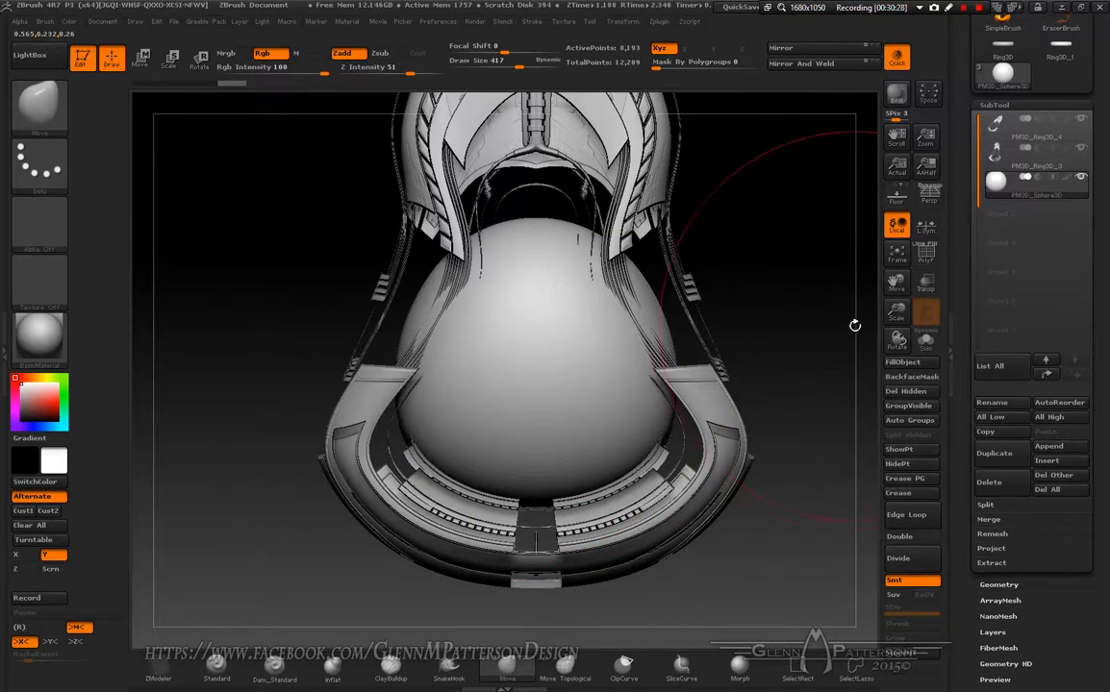
left_click_drag(843, 329, 728, 324)
left_click_drag(703, 220, 699, 137)
left_click_drag(721, 473, 723, 515)
left_click_drag(865, 452, 782, 443)
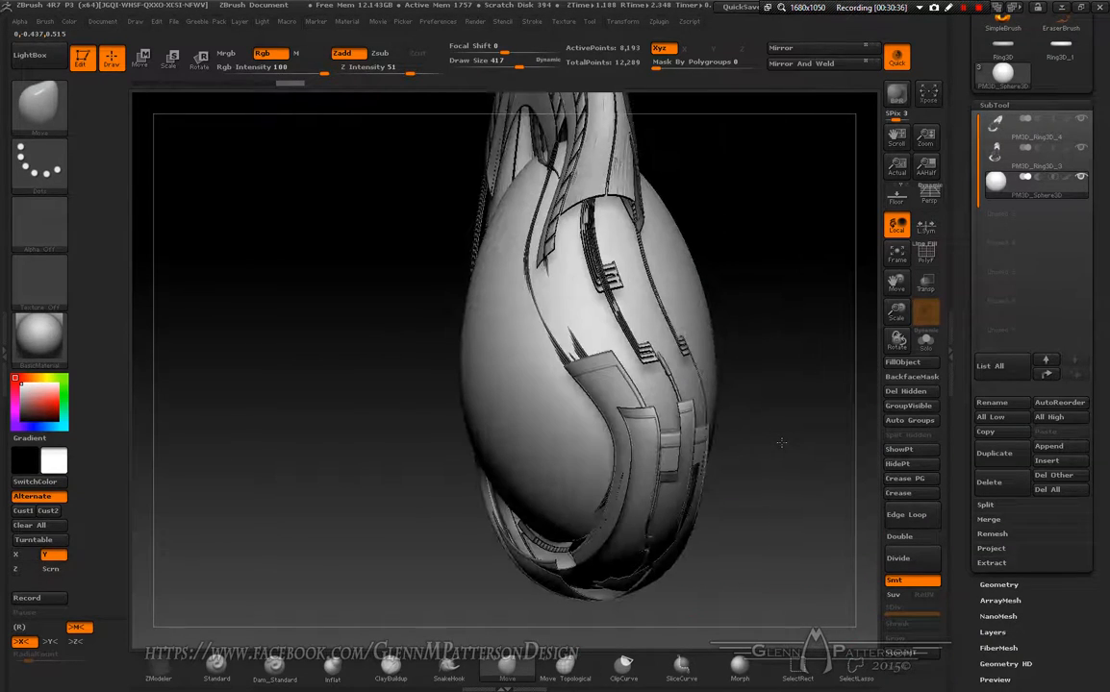
Reshape the sphere in side view with the Move brush into an elongated egg-like body, and apply Mirror And Weld
left_click_drag(569, 525, 569, 543)
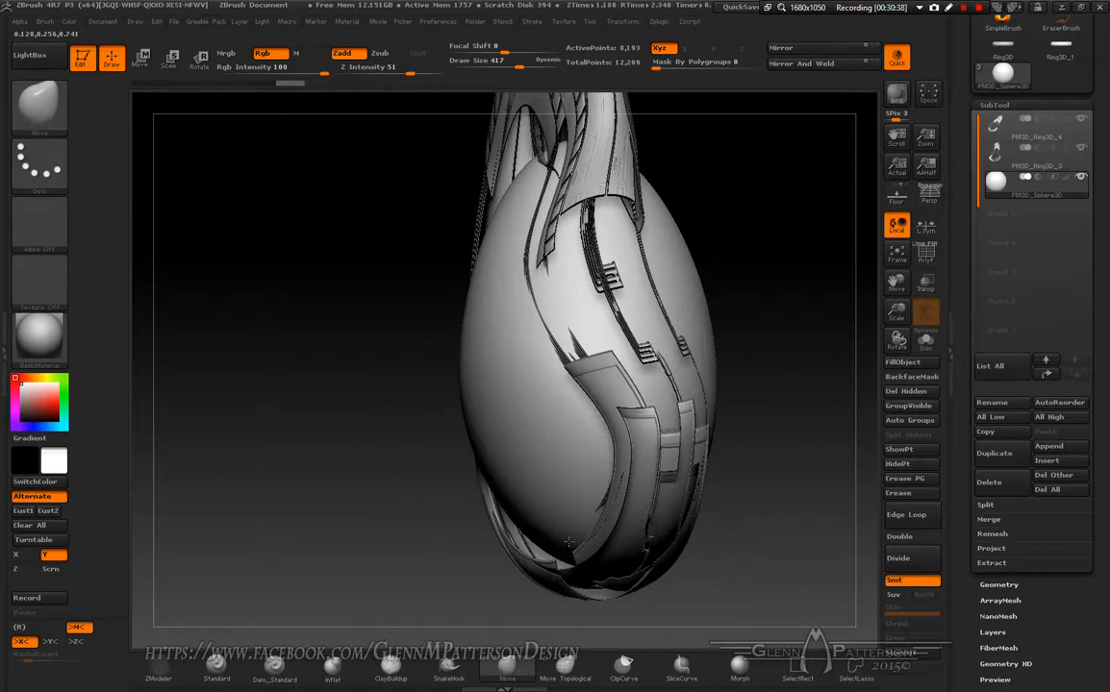
right_click_drag(570, 523, 734, 593)
right_click_drag(725, 524, 718, 442)
right_click_drag(785, 477, 661, 411, "shift")
left_click_drag(612, 458, 673, 444)
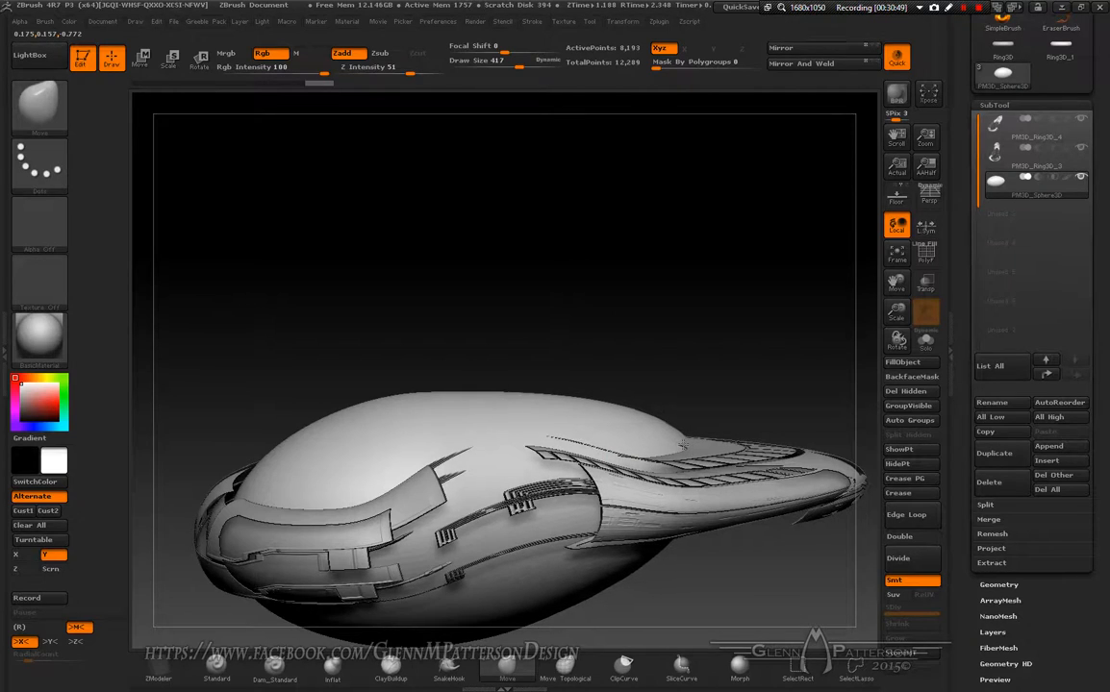
left_click_drag(364, 442, 366, 403)
left_click_drag(709, 252, 664, 321)
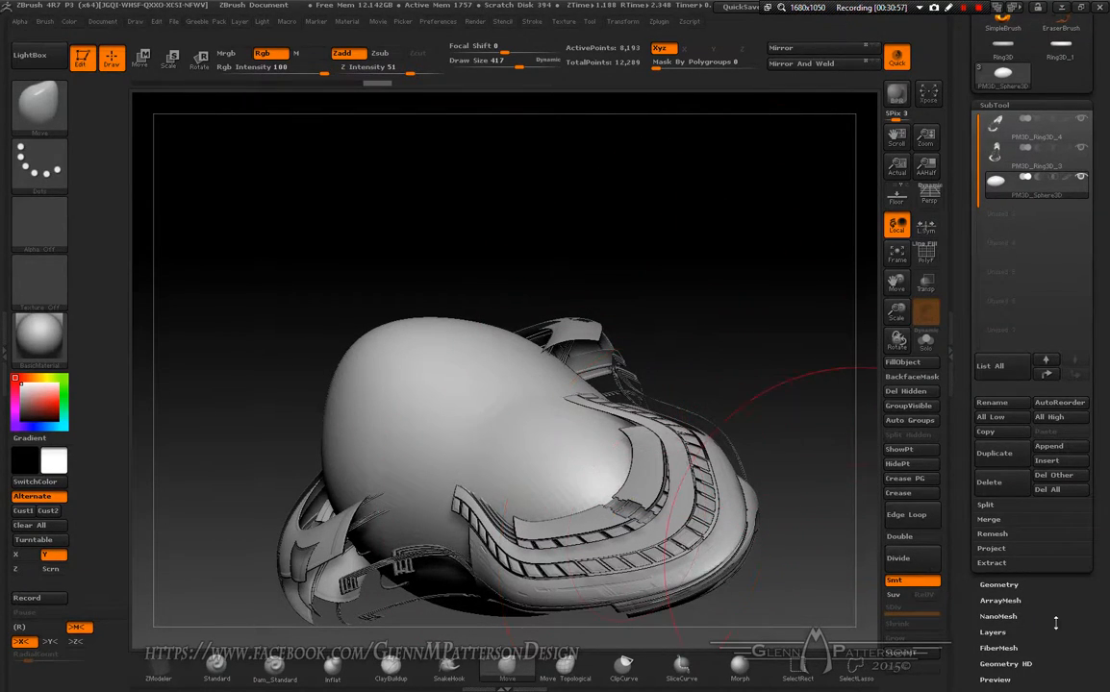
left_click(817, 64)
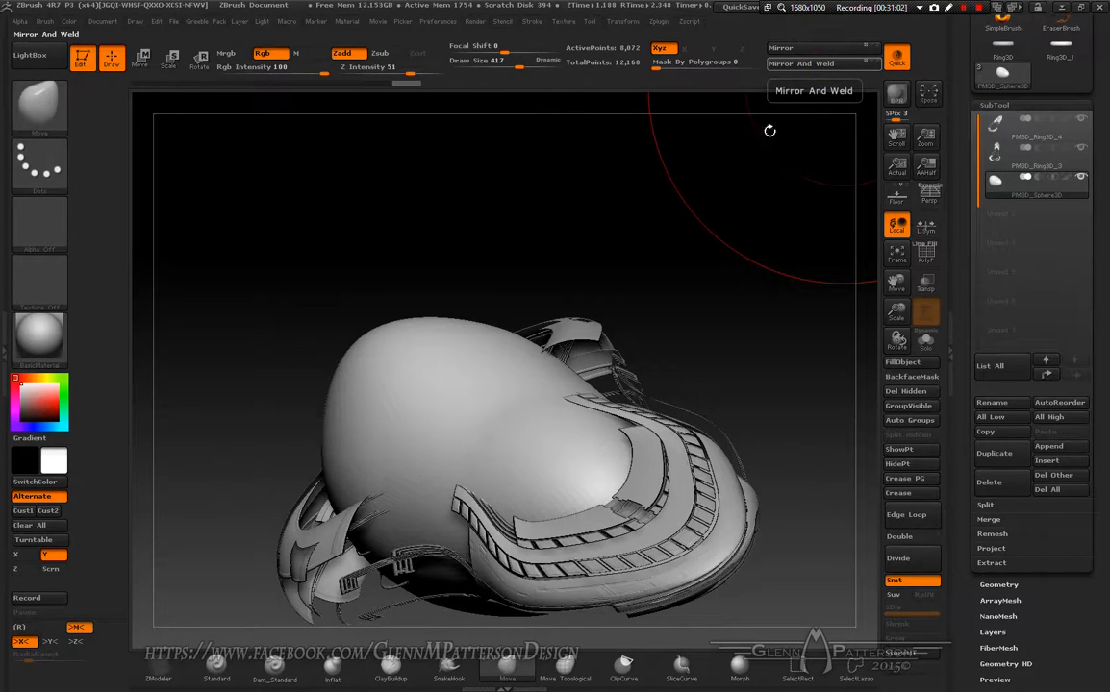
scroll(1078, 519, "down", 5)
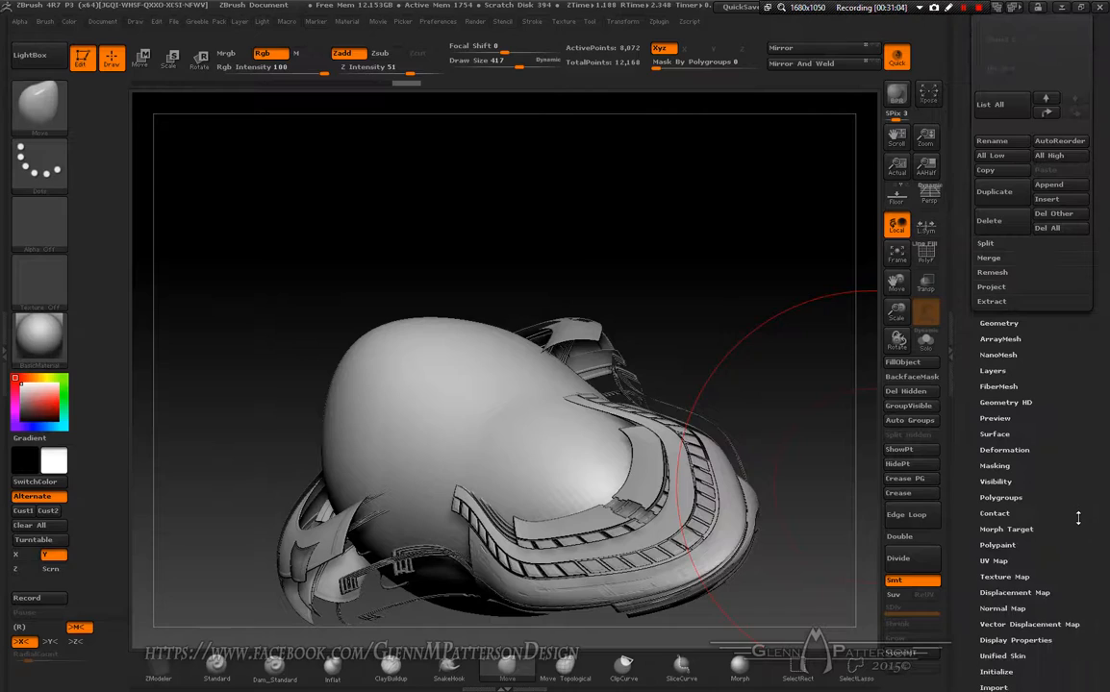
scroll(1077, 519, "up", 1)
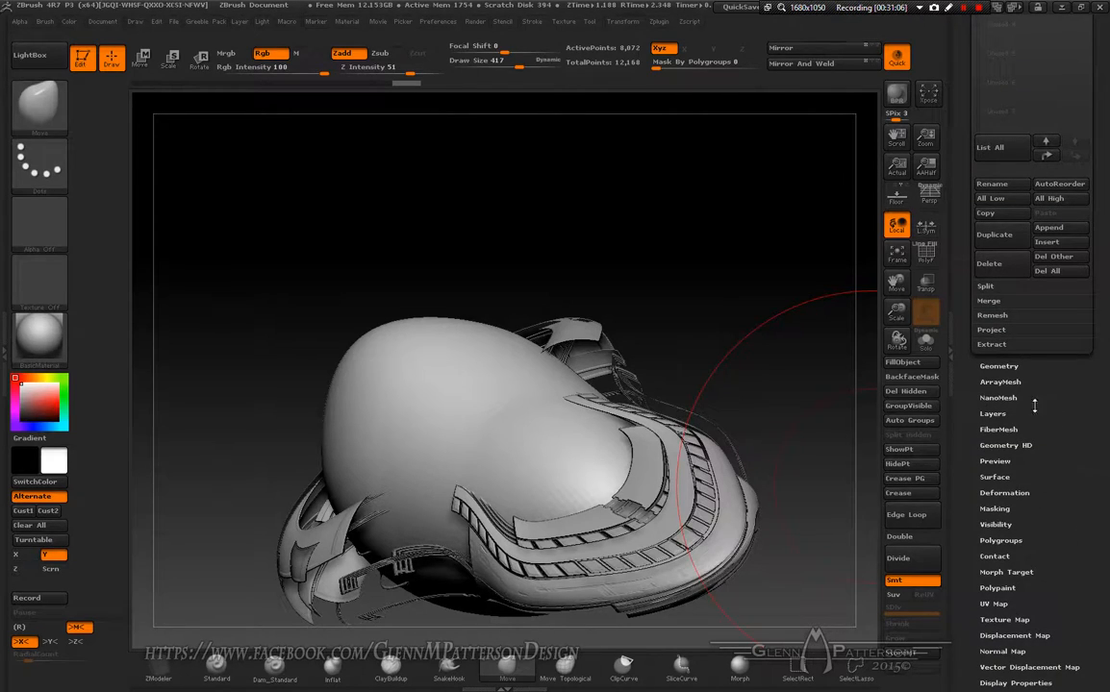
scroll(1084, 445, "up", 10)
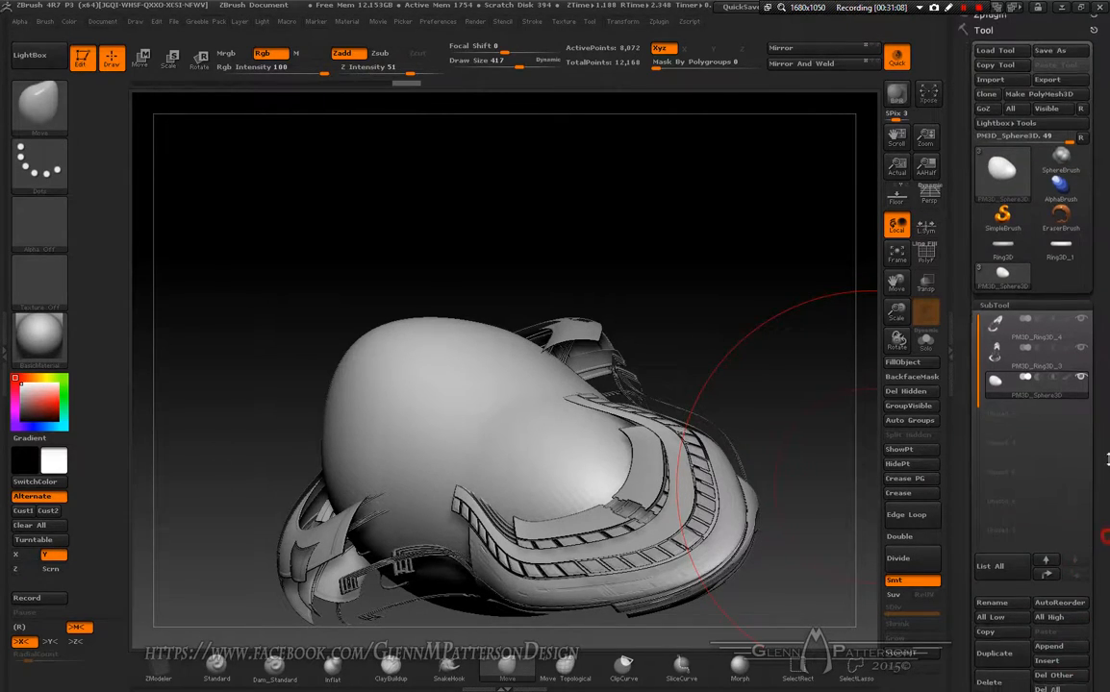
scroll(1103, 560, "down", 12)
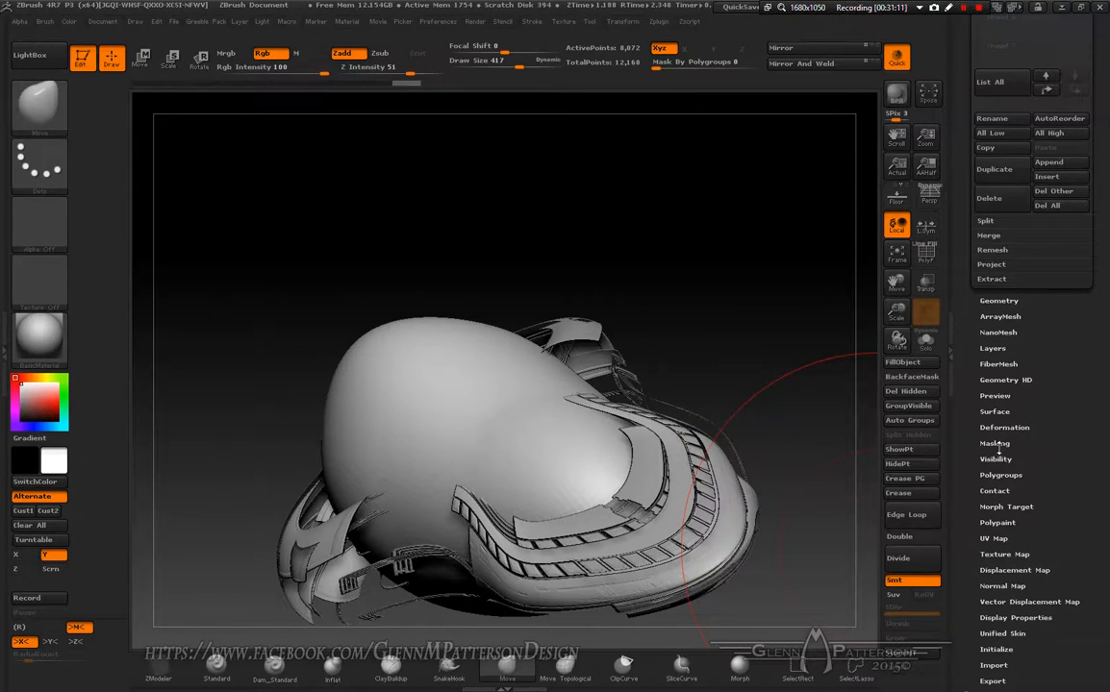
left_click(993, 411)
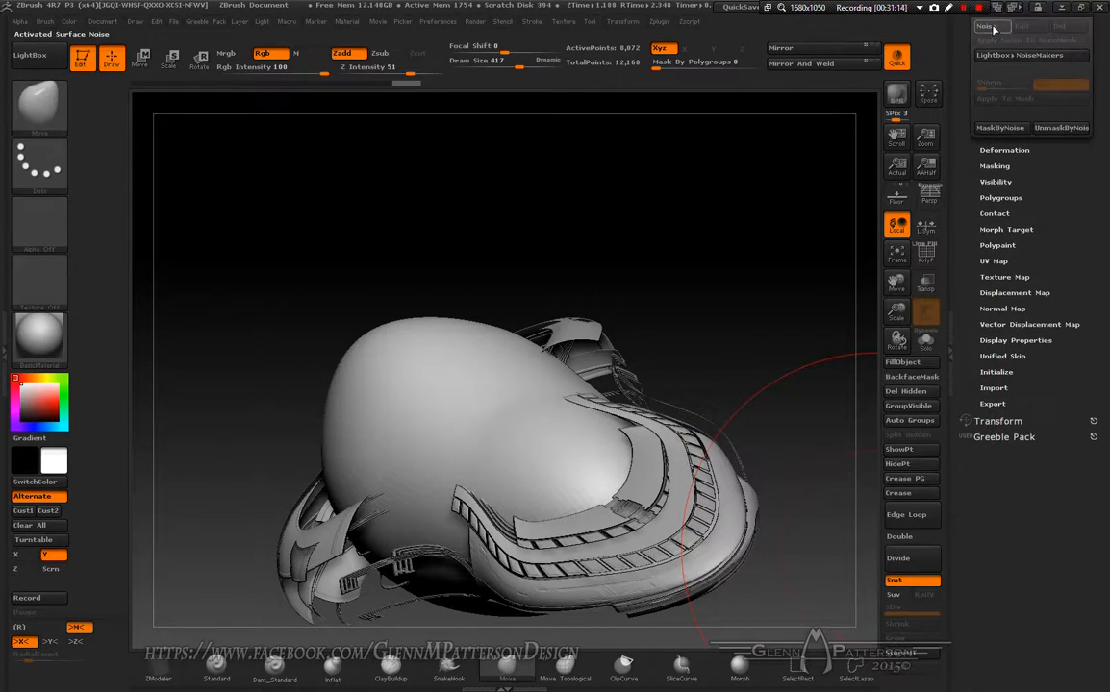
left_click(991, 27)
left_click(842, 486)
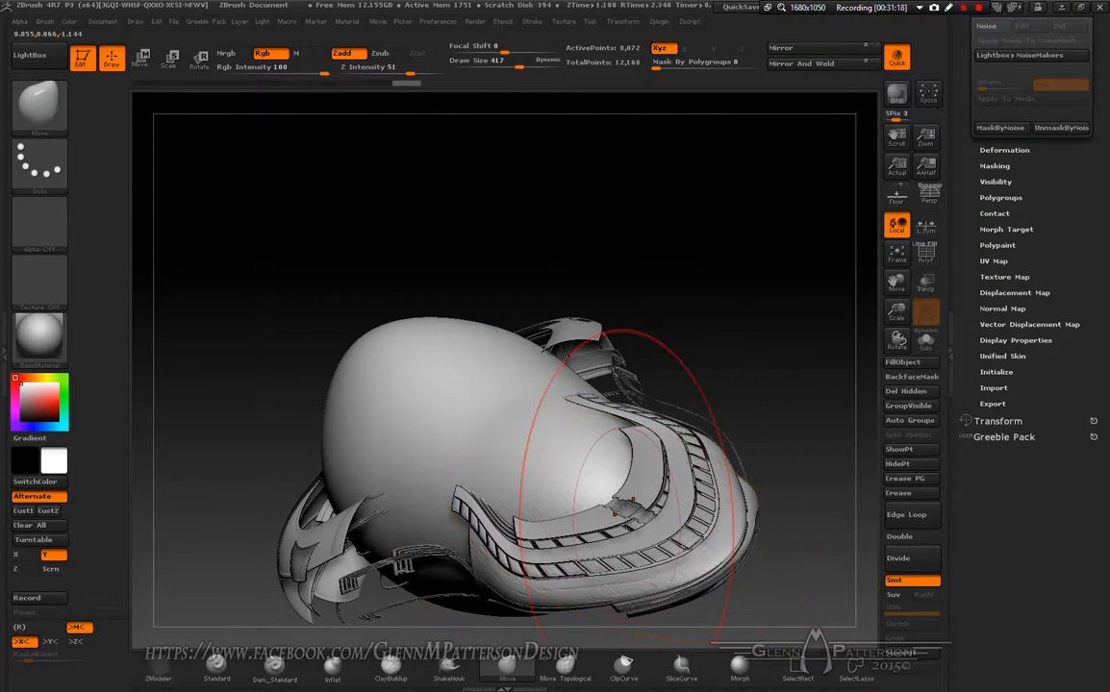
Copy the surface noise settings from a ring subtool and reselect the sphere subtool
key("n")
left_click(482, 575)
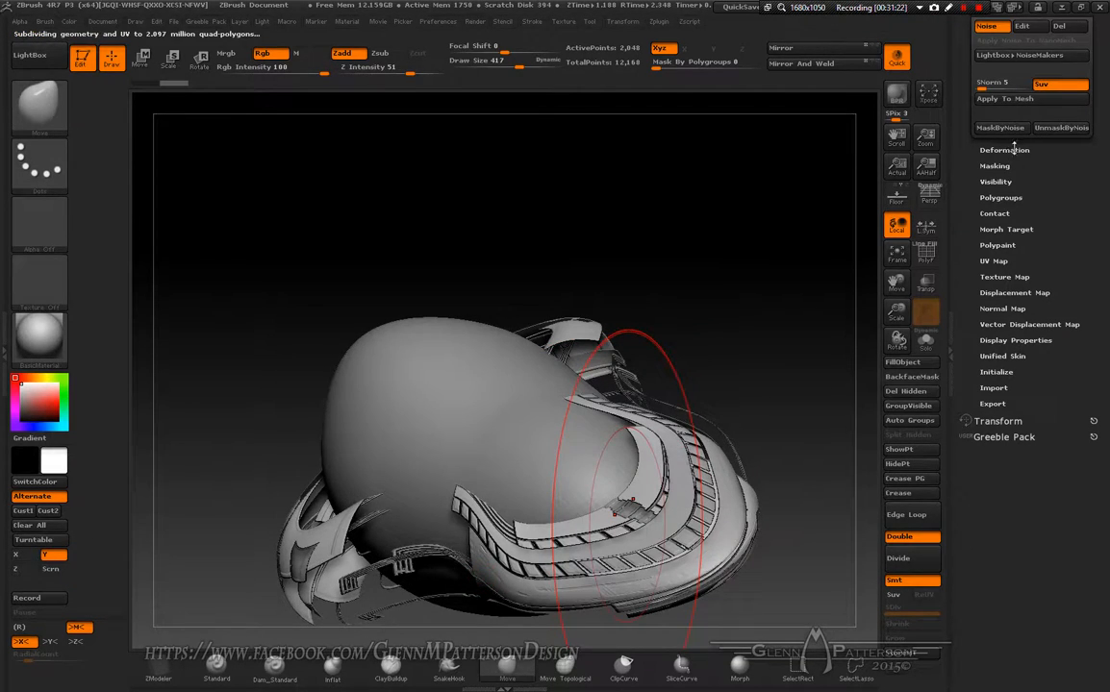
left_click(1027, 27)
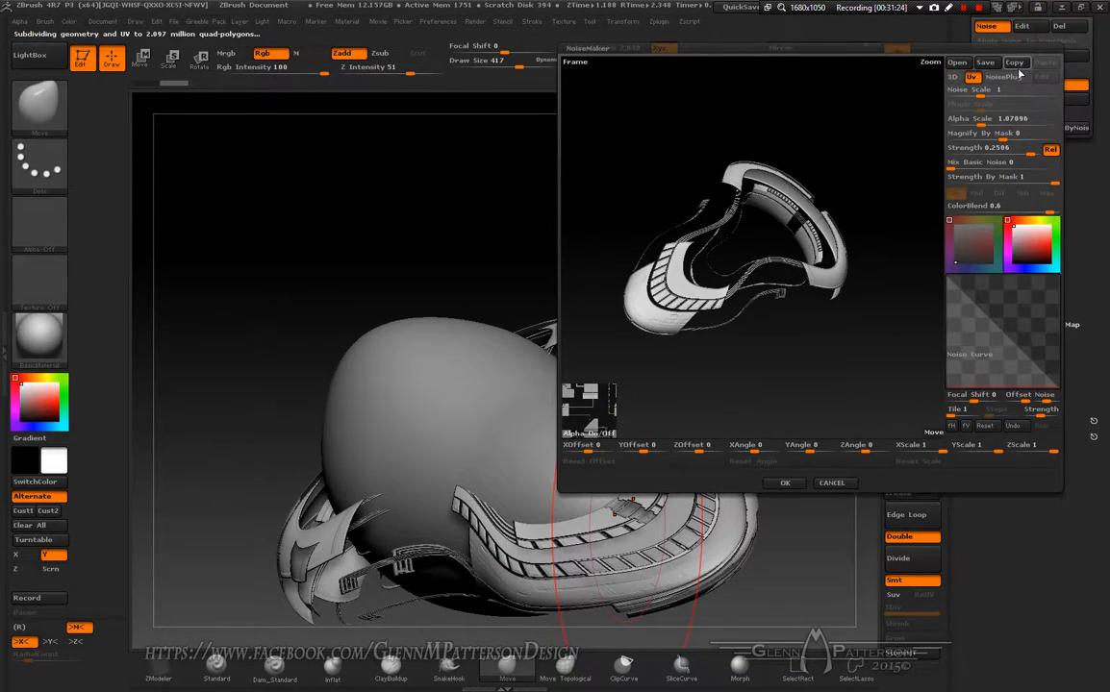
left_click(832, 482)
key("n")
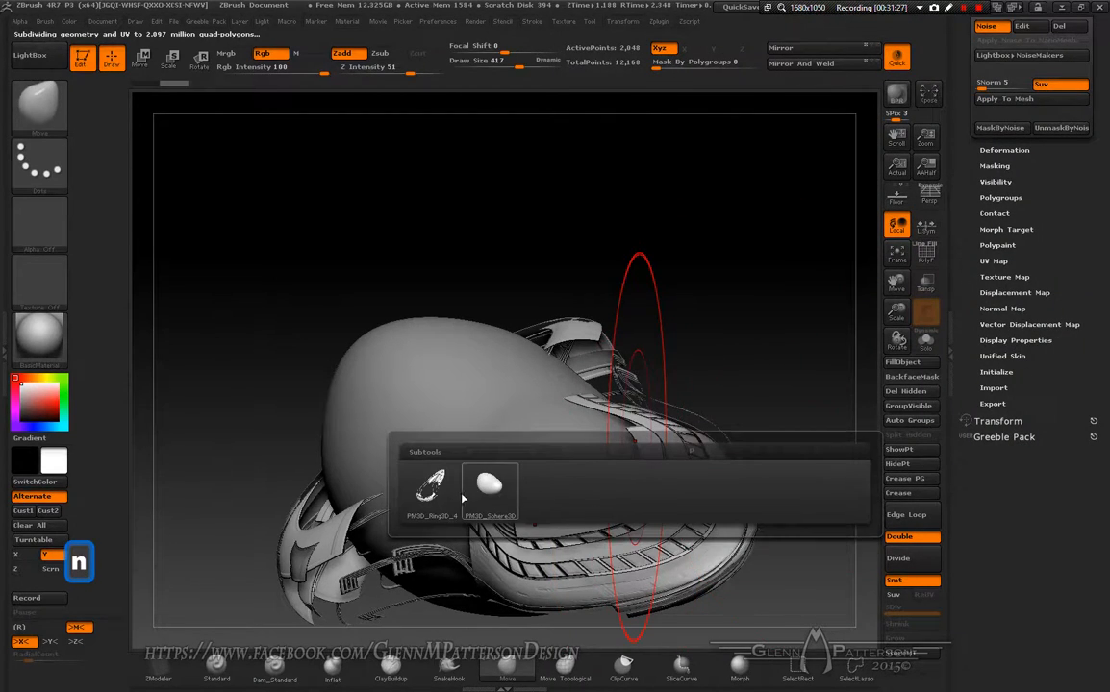
left_click(489, 491)
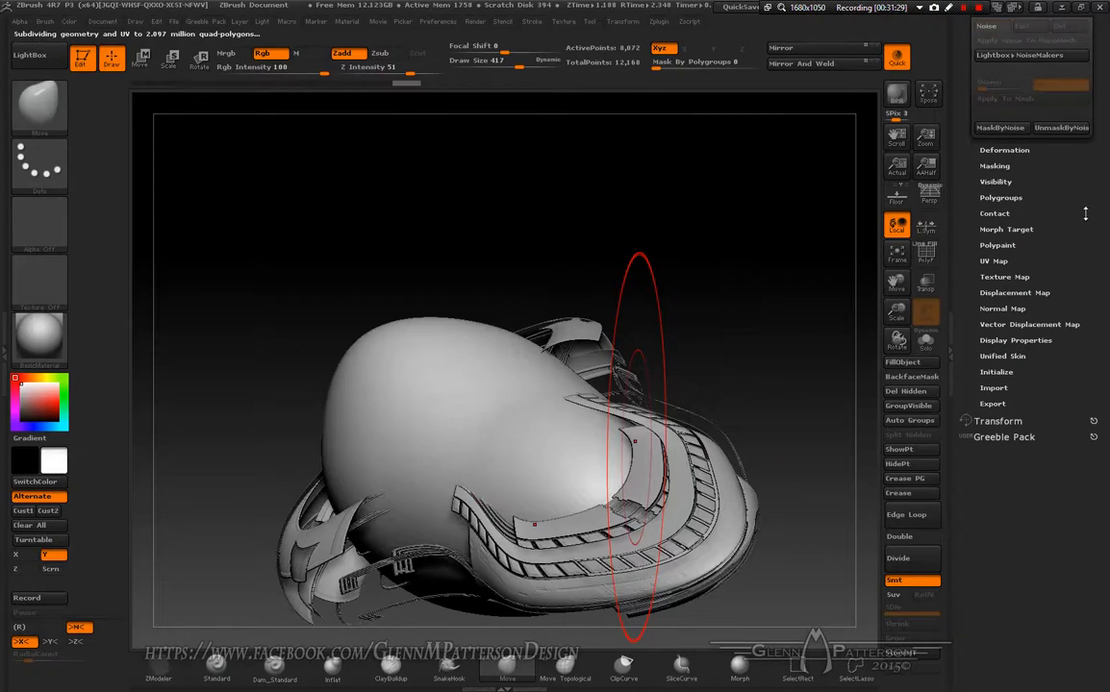
Turn on Dynamic Subdiv for the sphere subtool with SmoothSubdiv set to 4
scroll(1087, 278, "up", 3)
left_click_drag(1084, 83, 1084, 240)
left_click(1009, 192)
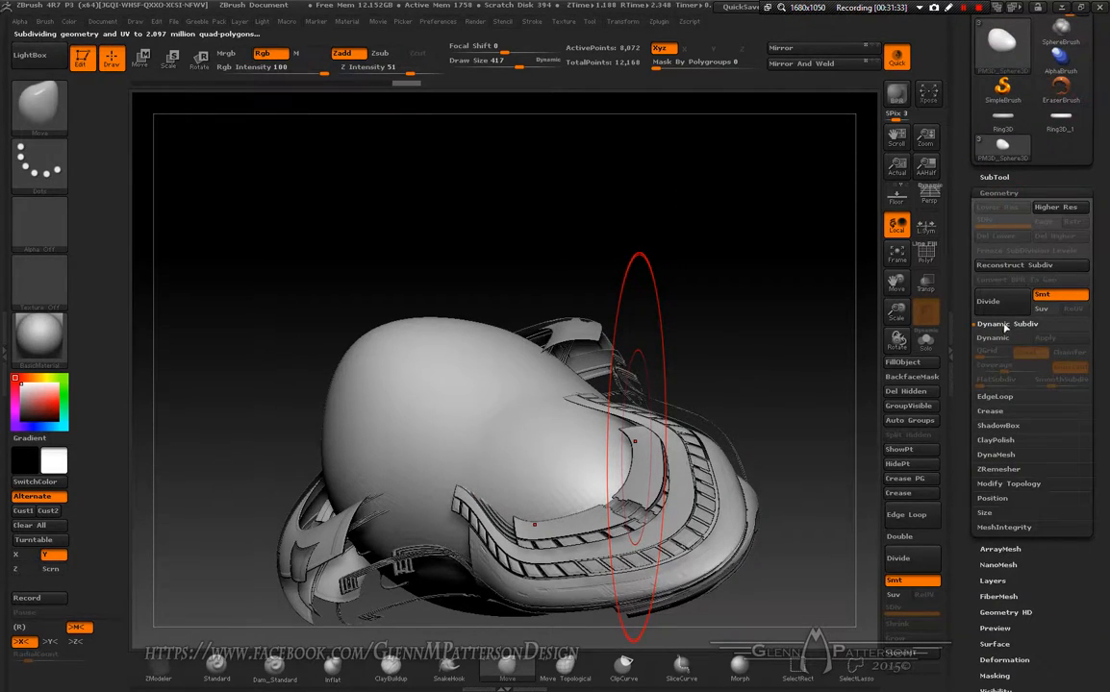
left_click(998, 338)
left_click_drag(1059, 385, 1064, 386)
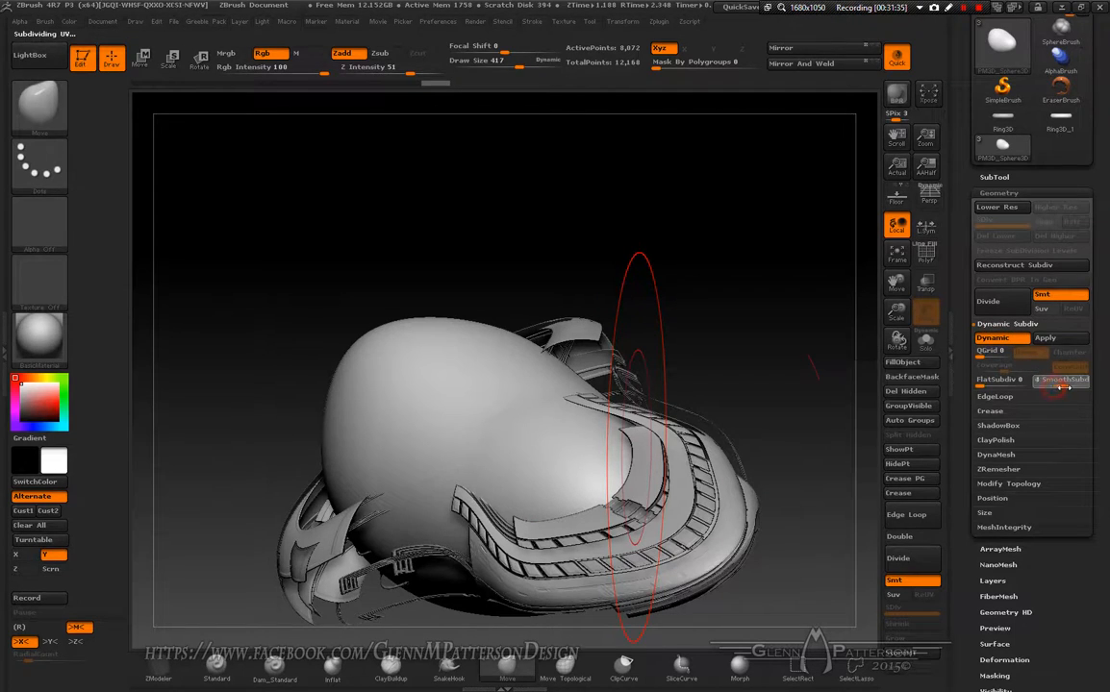
scroll(1039, 543, "down", 5)
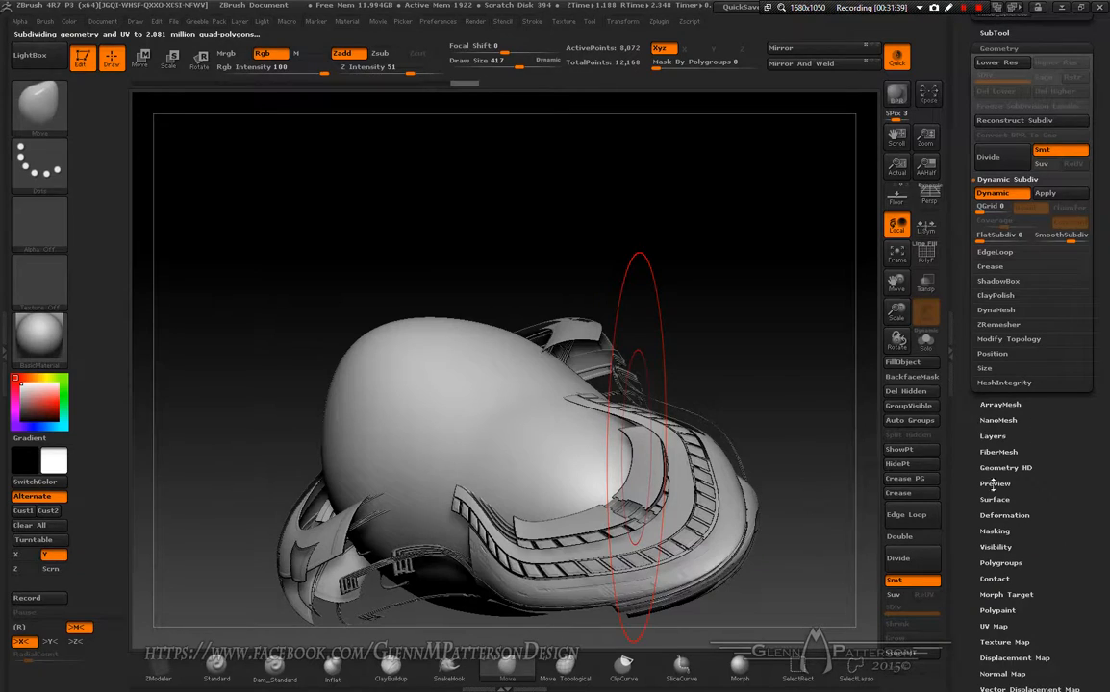
Activate surface noise on the sphere subtool and paste the copied ring noise settings into NoiseMaker
scroll(1079, 555, "down", 4)
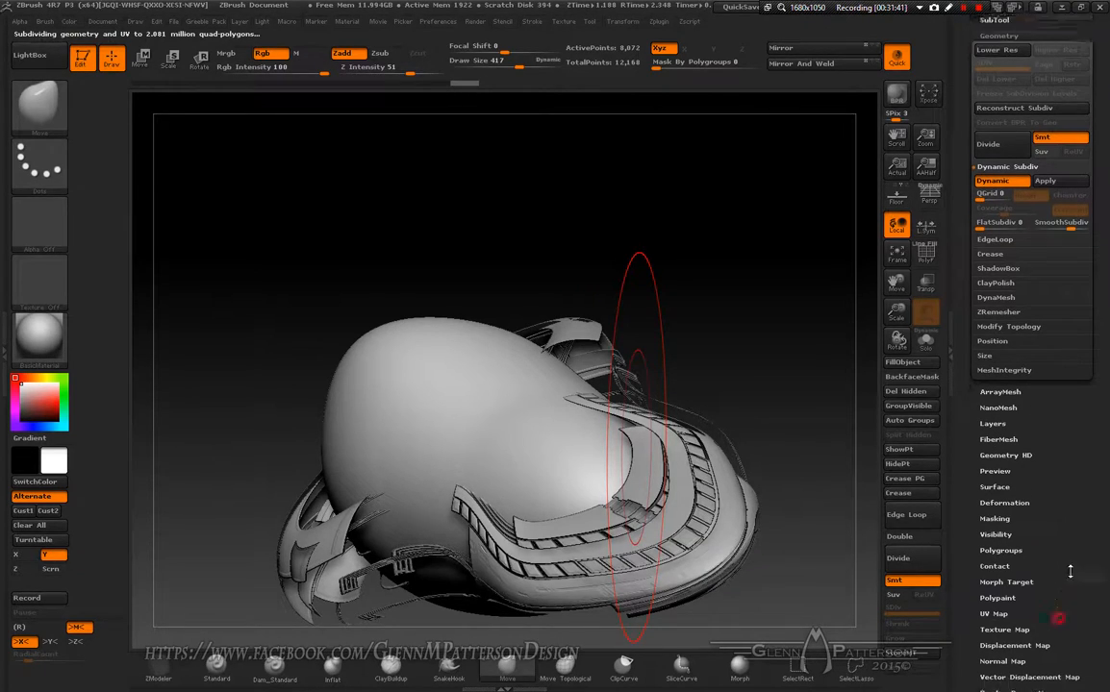
scroll(1067, 558, "up", 3)
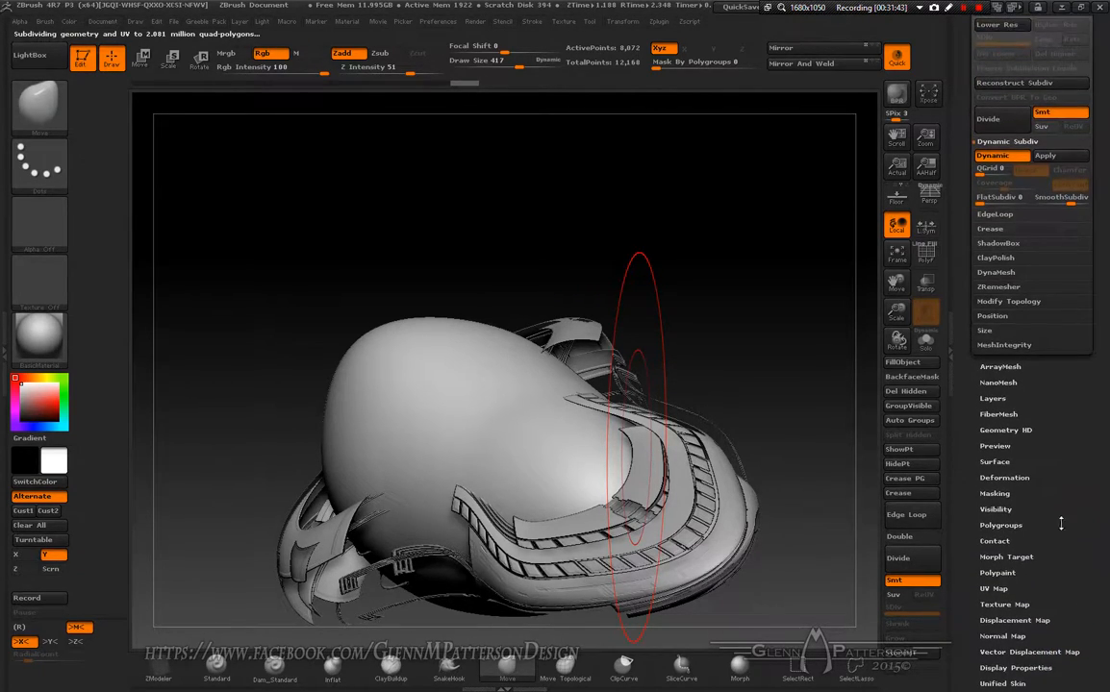
left_click(996, 462)
scroll(1106, 481, "up", 7)
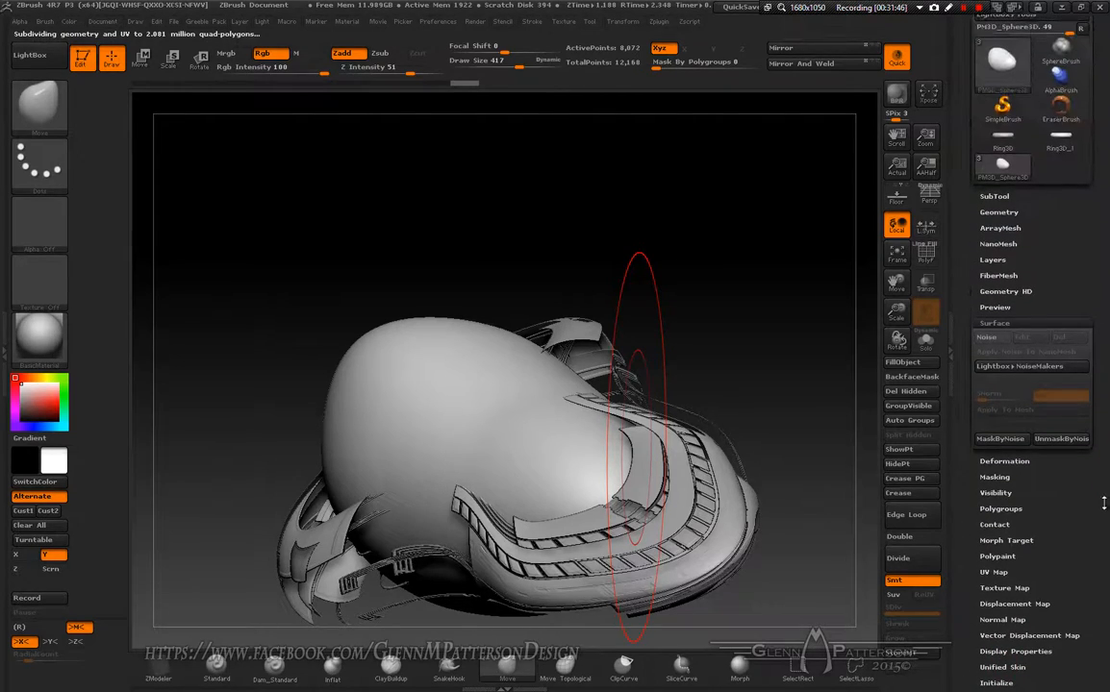
left_click(988, 338)
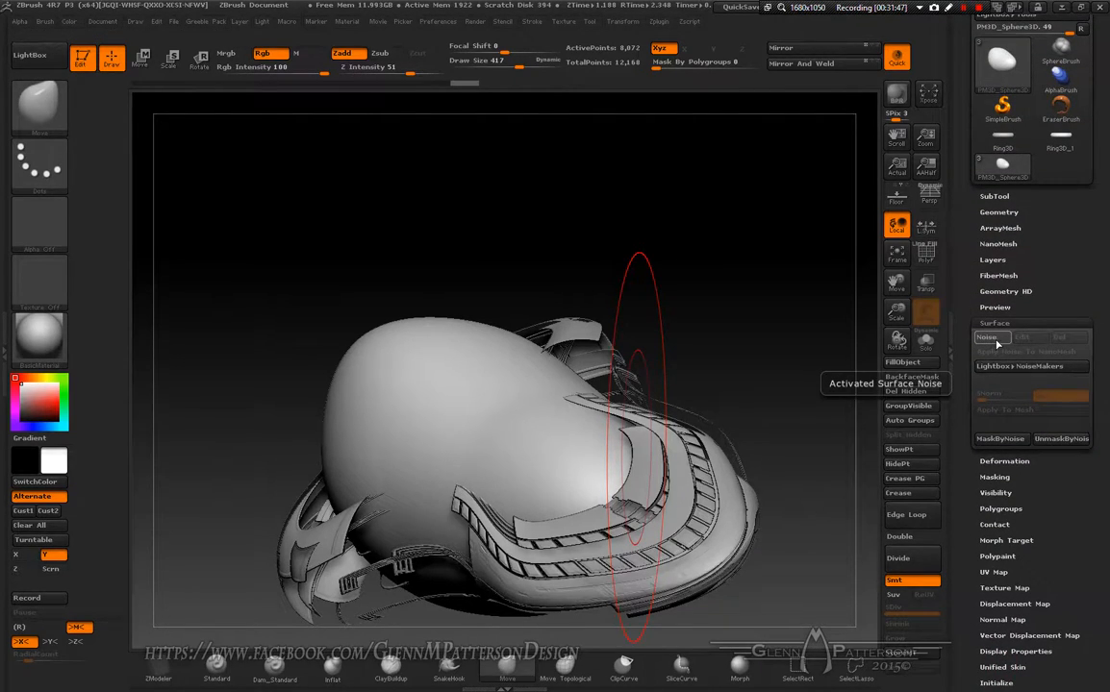
left_click(1022, 337)
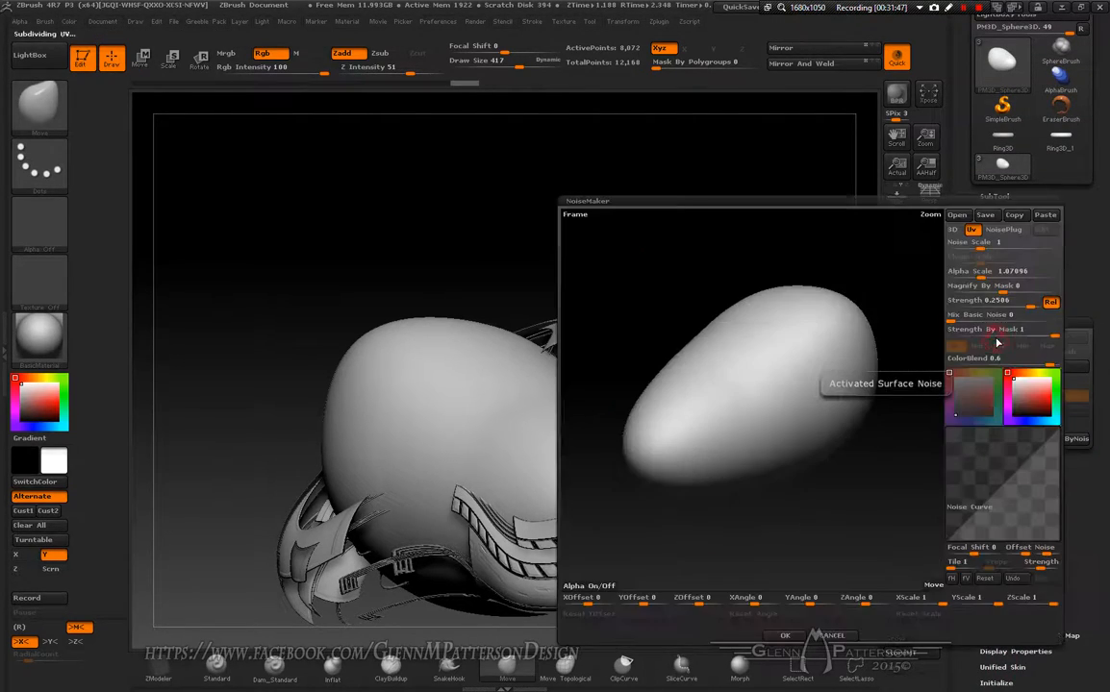
left_click(1046, 218)
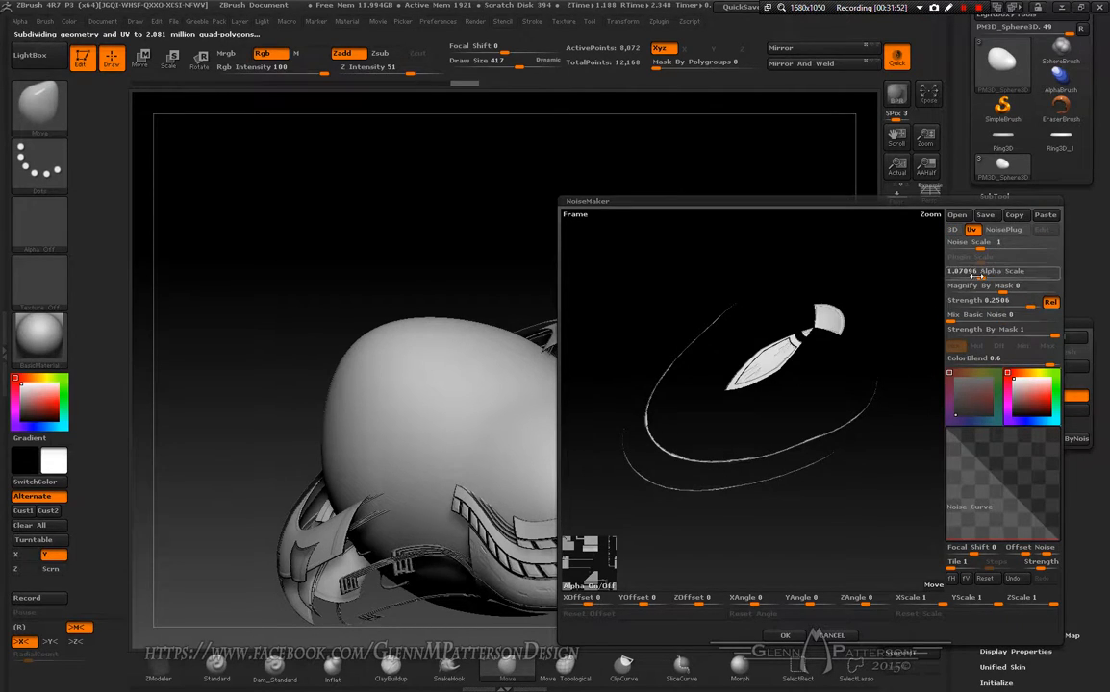
Set the sphere noise's Alpha Scale to 0.2731, accept it, and view the result on the model
left_click_drag(978, 275, 978, 274)
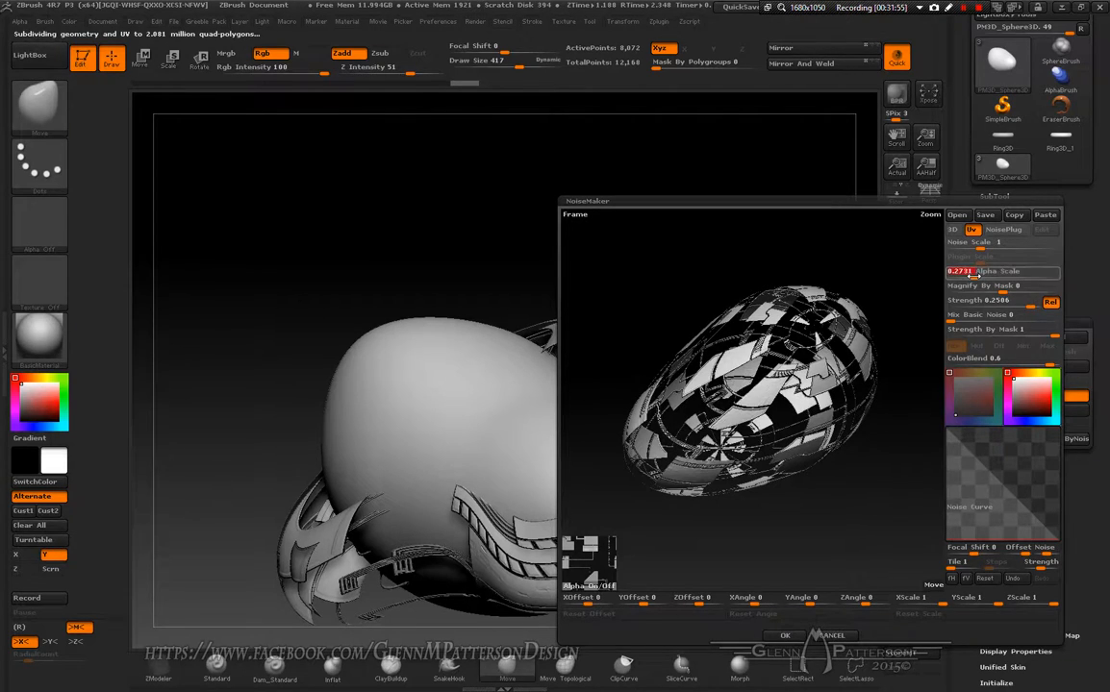
mouse_move(806, 538)
left_mouse_down()
mouse_move(783, 491)
mouse_move(817, 533)
mouse_move(803, 527)
left_mouse_up()
left_click(784, 637)
mouse_move(750, 372)
left_mouse_down()
mouse_move(755, 383)
mouse_move(717, 348)
mouse_move(814, 366)
mouse_move(788, 358)
mouse_move(825, 356)
left_mouse_up()
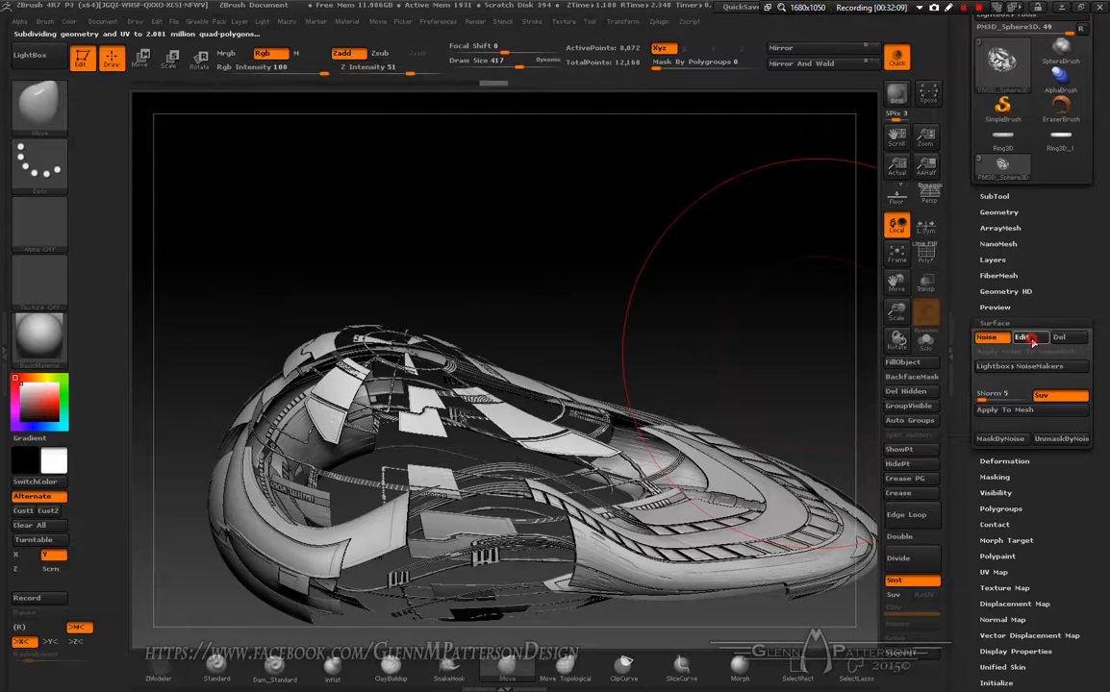
Edit the sphere's surface noise, setting Alpha Scale to 0.412, and accept the change
left_click(1029, 338)
left_click_drag(969, 272, 975, 270)
left_click(975, 271)
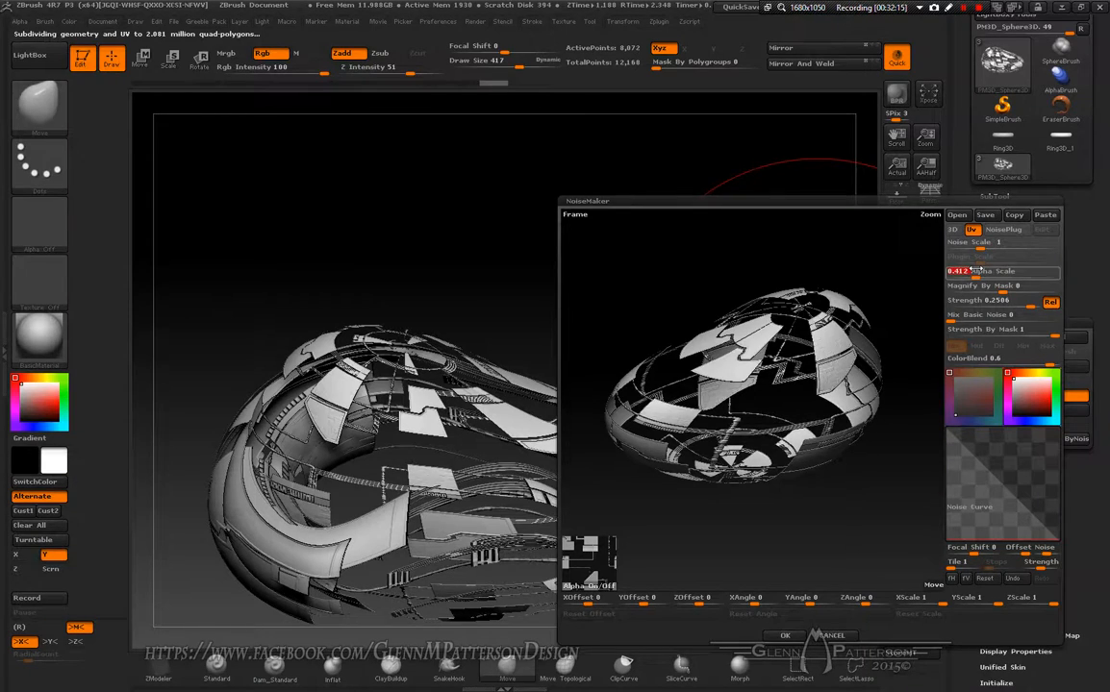
left_click(784, 635)
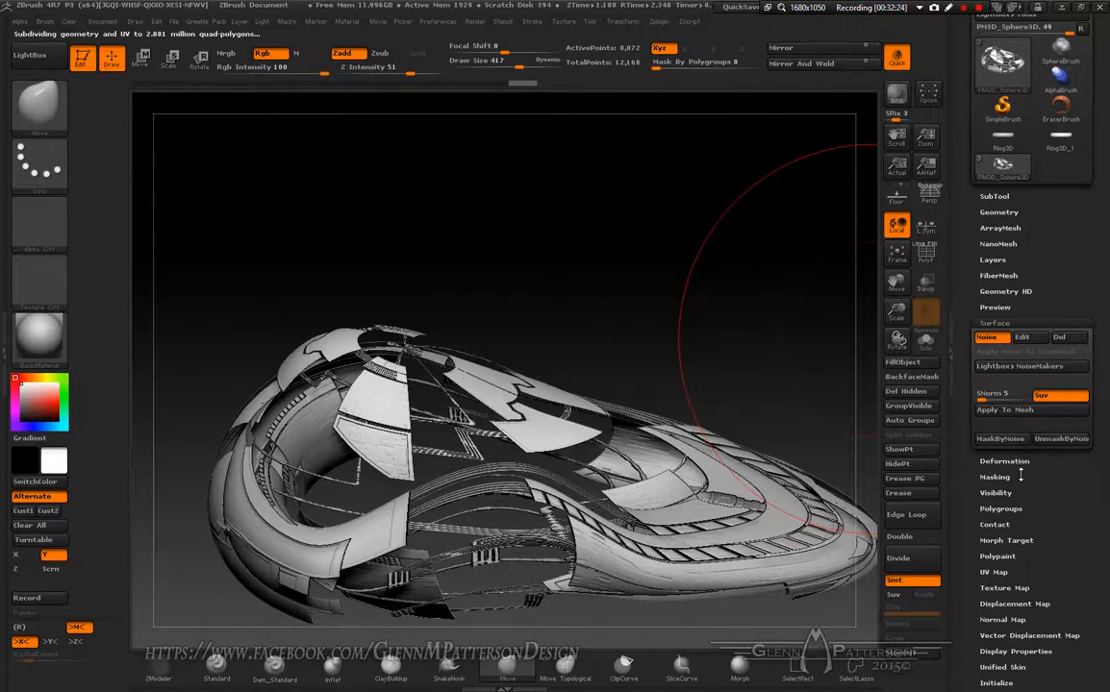
Duplicate the sphere subtool and shrink the copy slightly with a negative Inflate deformation
left_click(995, 196)
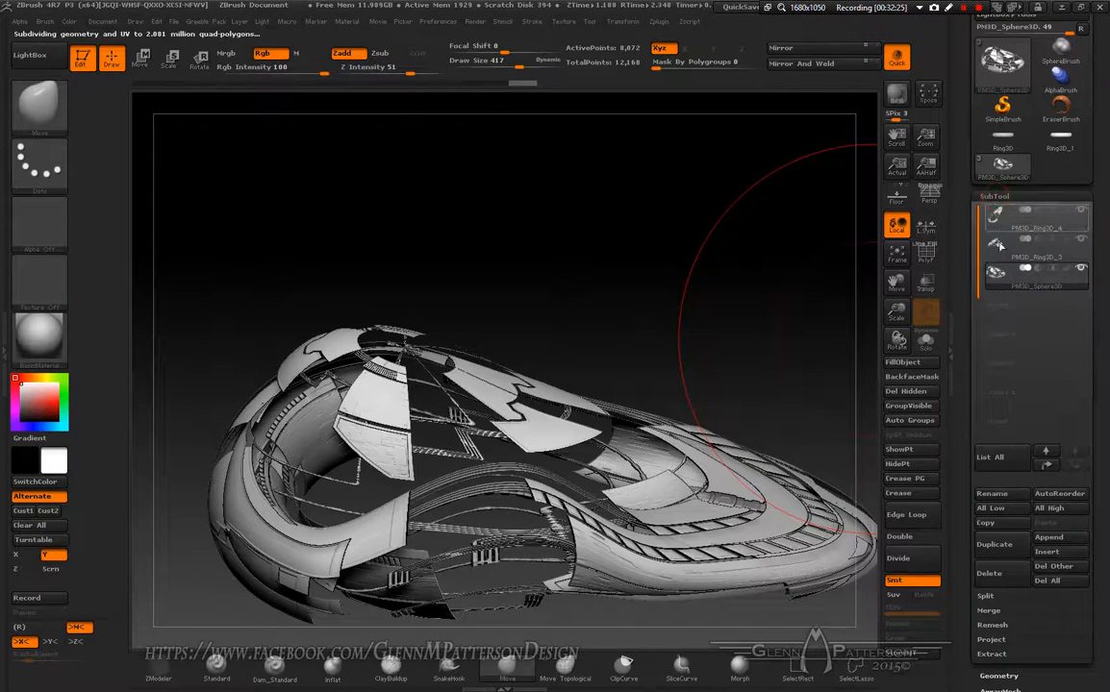
scroll(1101, 500, "down", 5)
left_click(1003, 527)
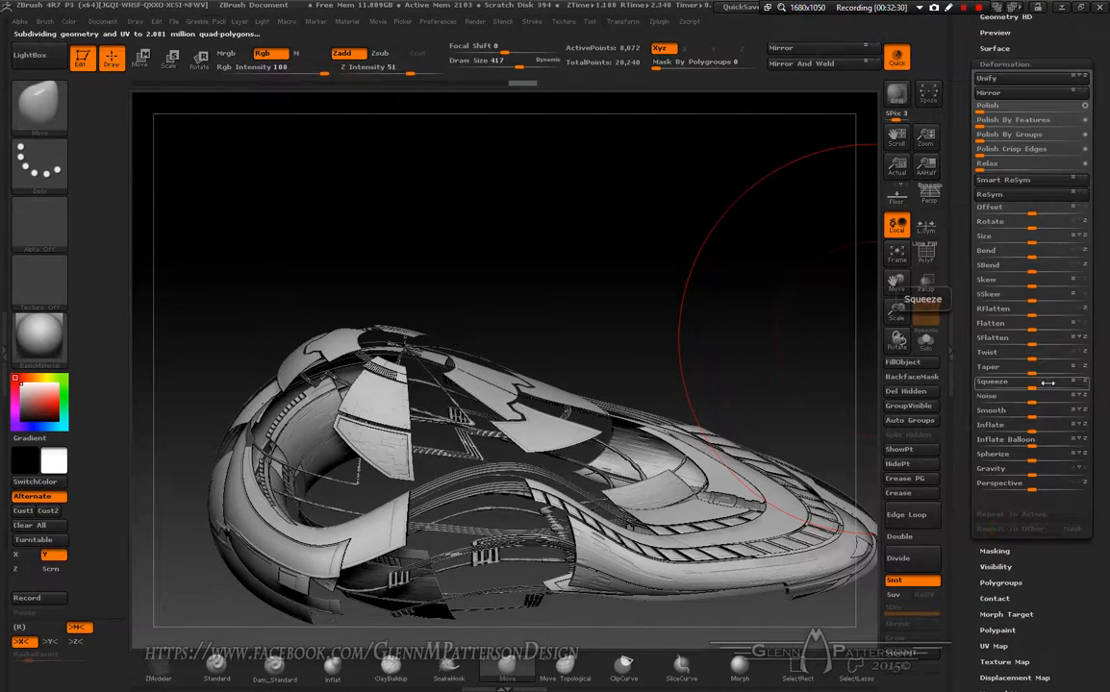
left_click_drag(1031, 429, 1019, 427)
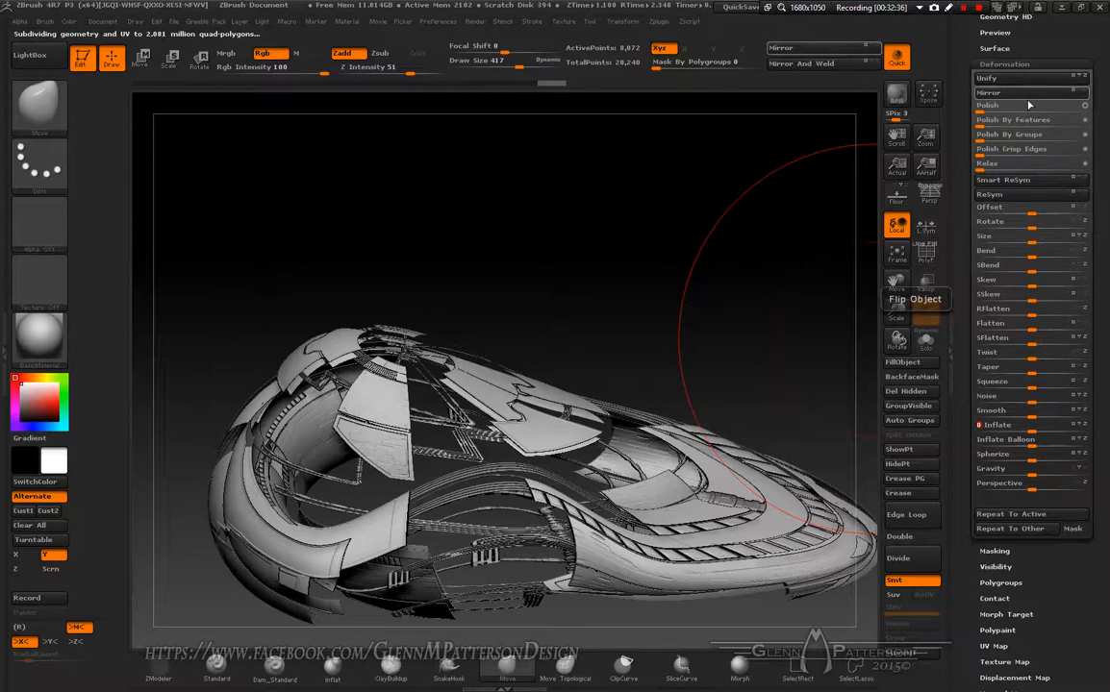
Edit the duplicated sphere's surface noise, setting Alpha Scale to 0.60242, and accept the change
mouse_move(1055, 45)
left_mouse_down()
mouse_move(1055, 87)
mouse_move(1021, 167)
left_mouse_up()
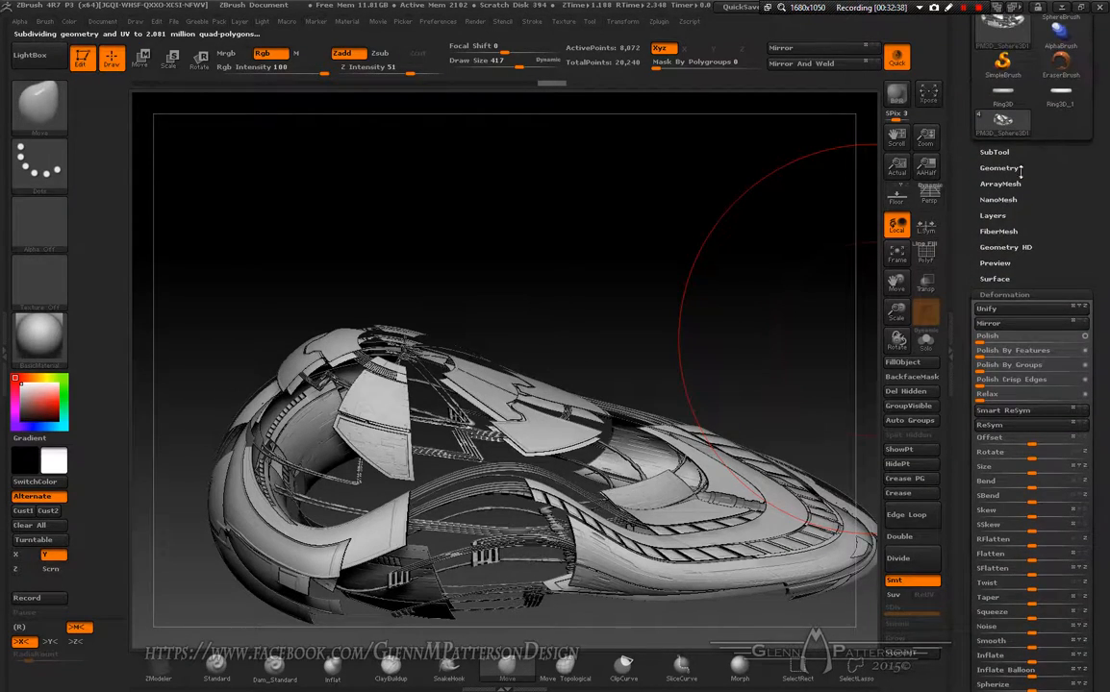
left_click(993, 277)
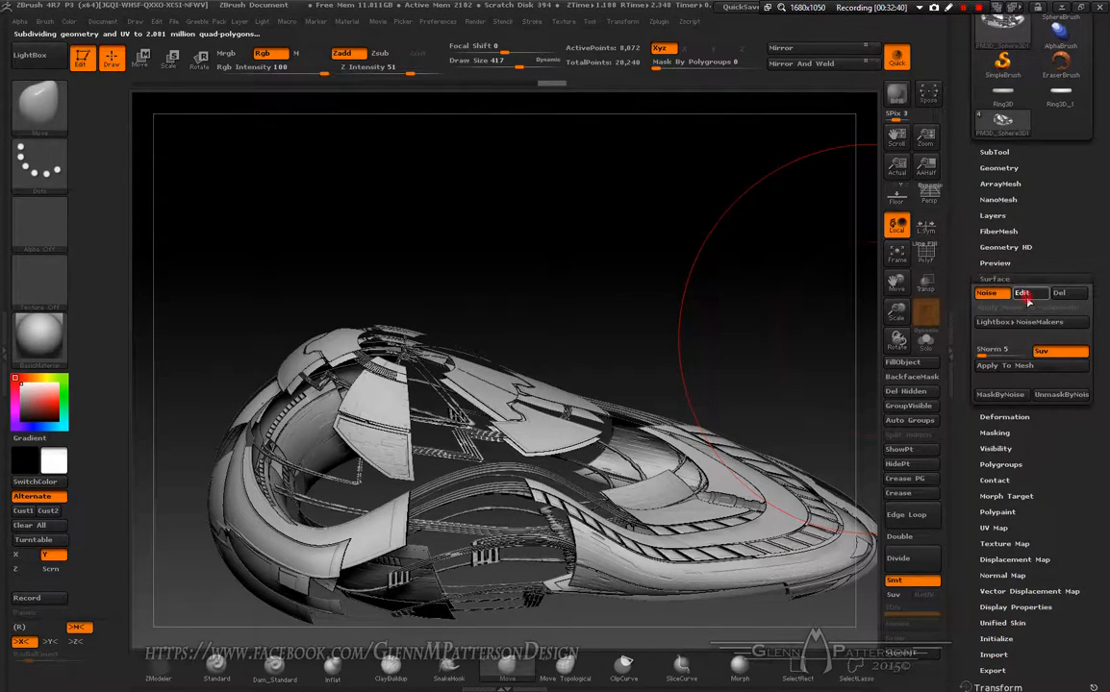
left_click(1022, 294)
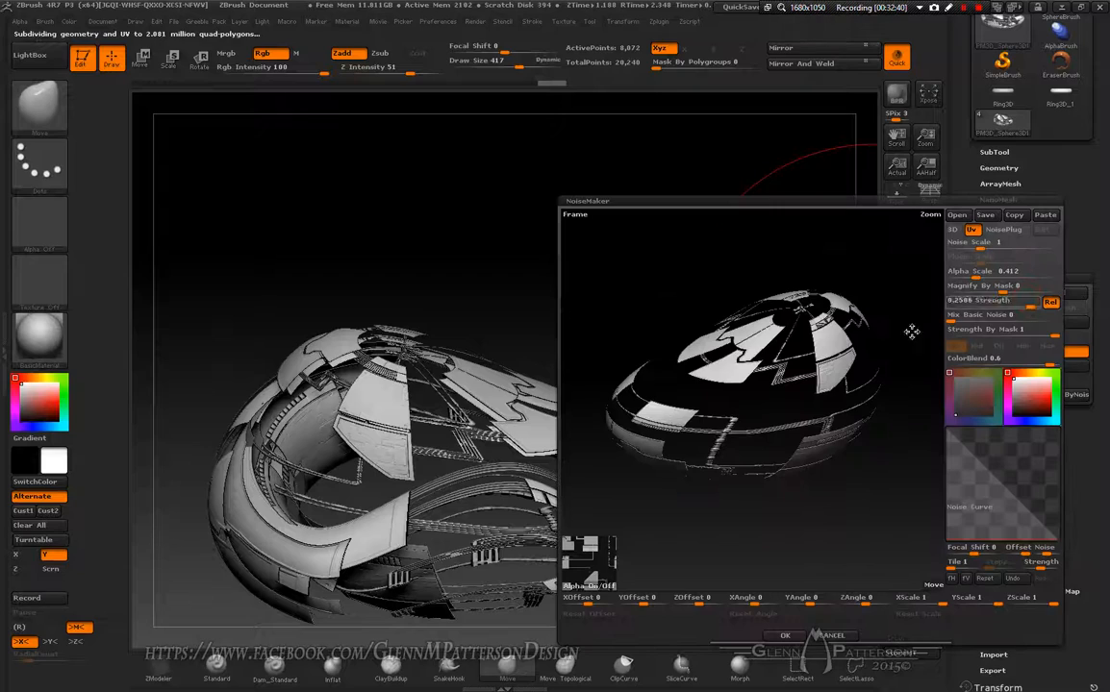
left_click(974, 272)
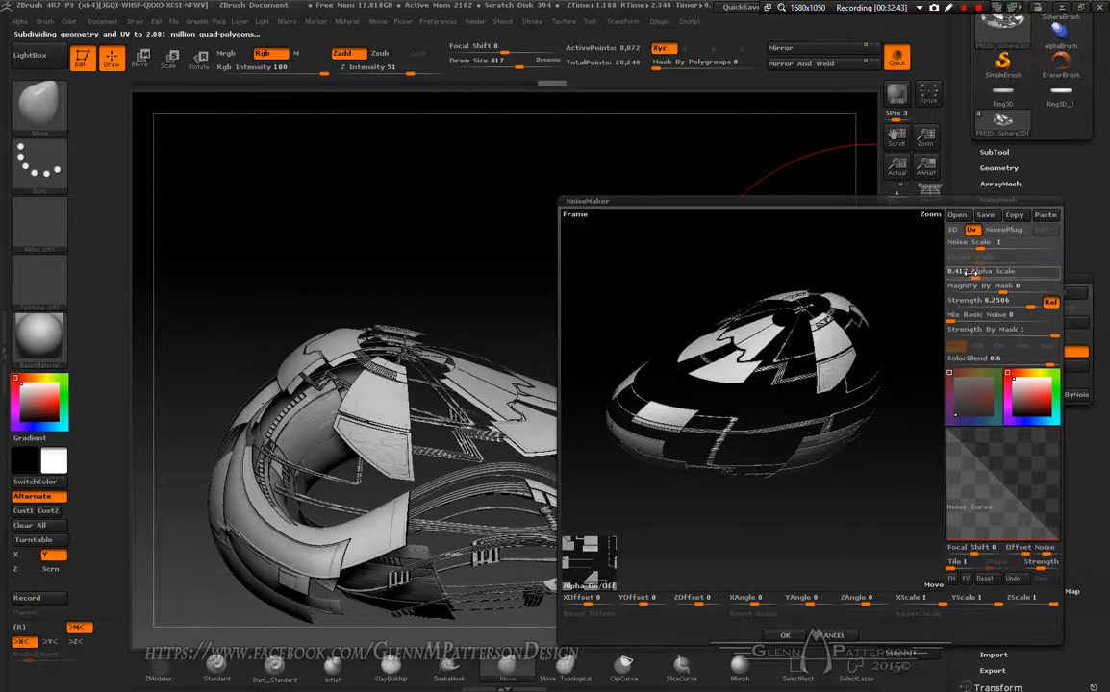
left_click_drag(975, 276, 977, 276)
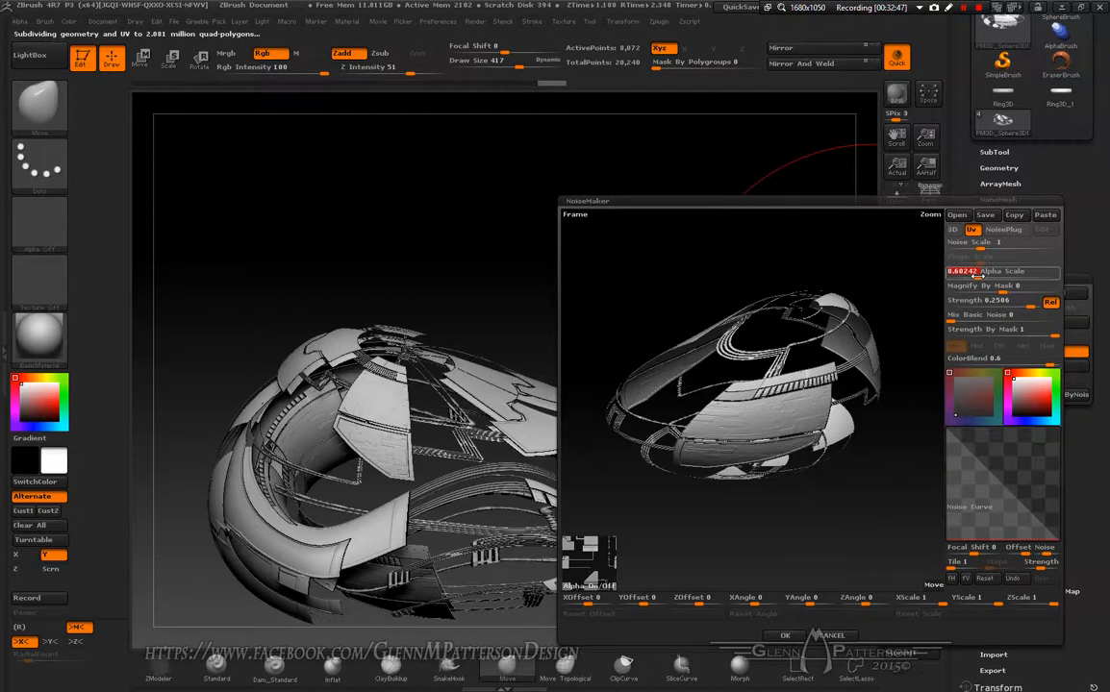
left_click(785, 636)
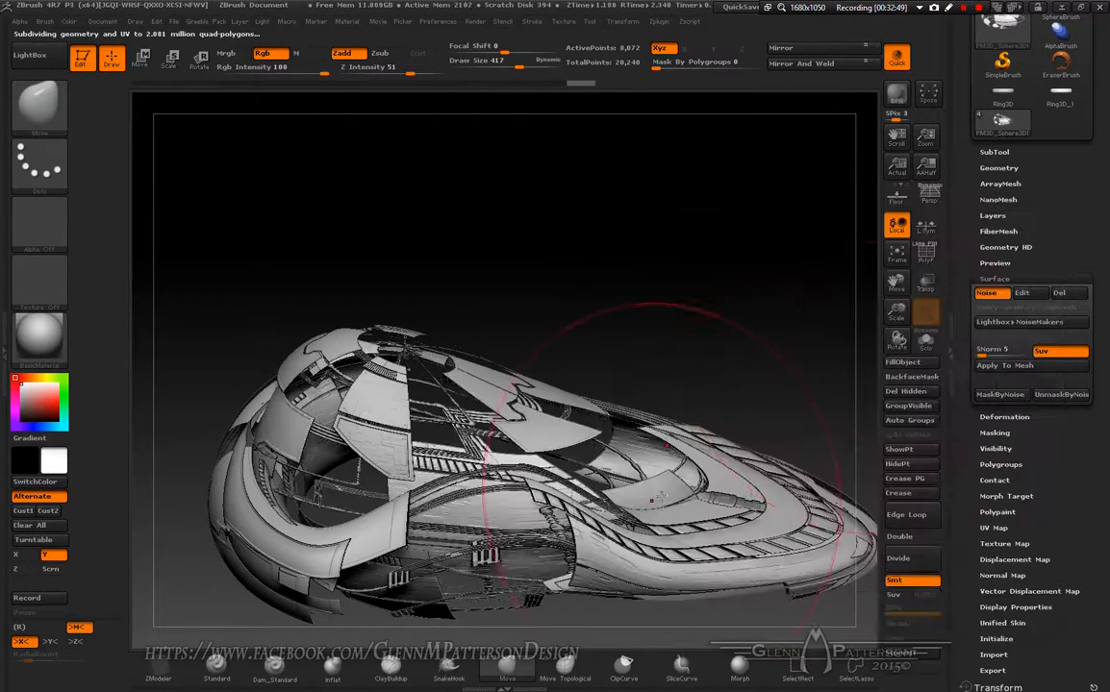
mouse_move(709, 329)
left_mouse_down()
mouse_move(617, 304)
mouse_move(644, 370)
mouse_move(669, 342)
mouse_move(719, 334)
left_mouse_up()
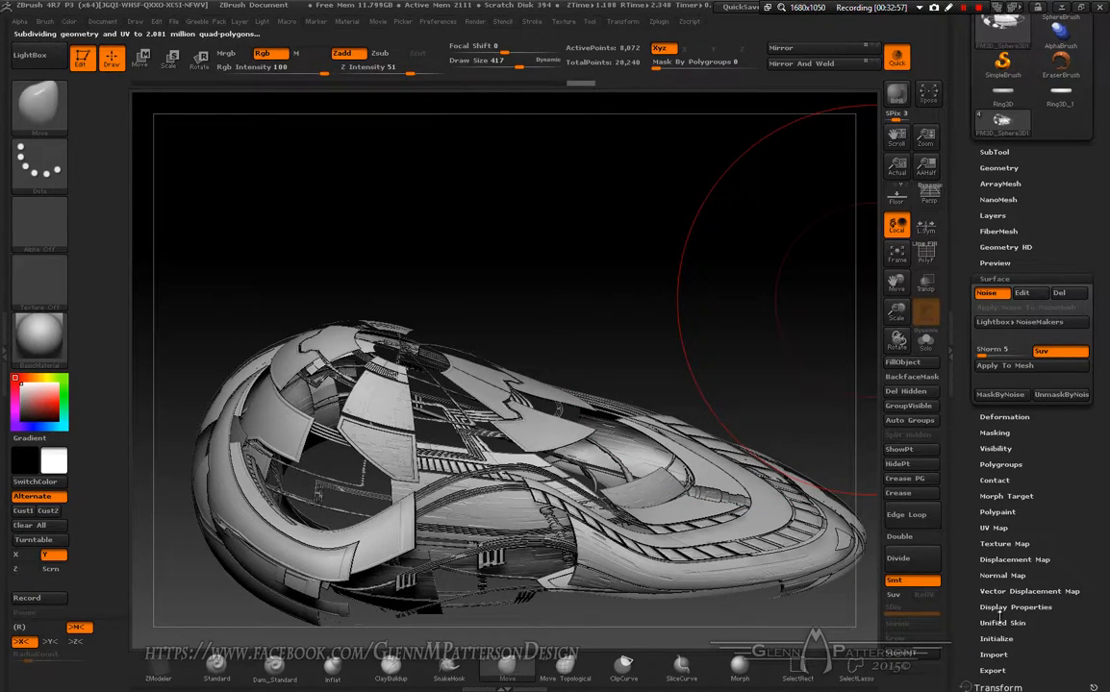
Duplicate the inner sphere subtool again and shrink this newest copy with a negative Inflate deformation
left_click(1003, 417)
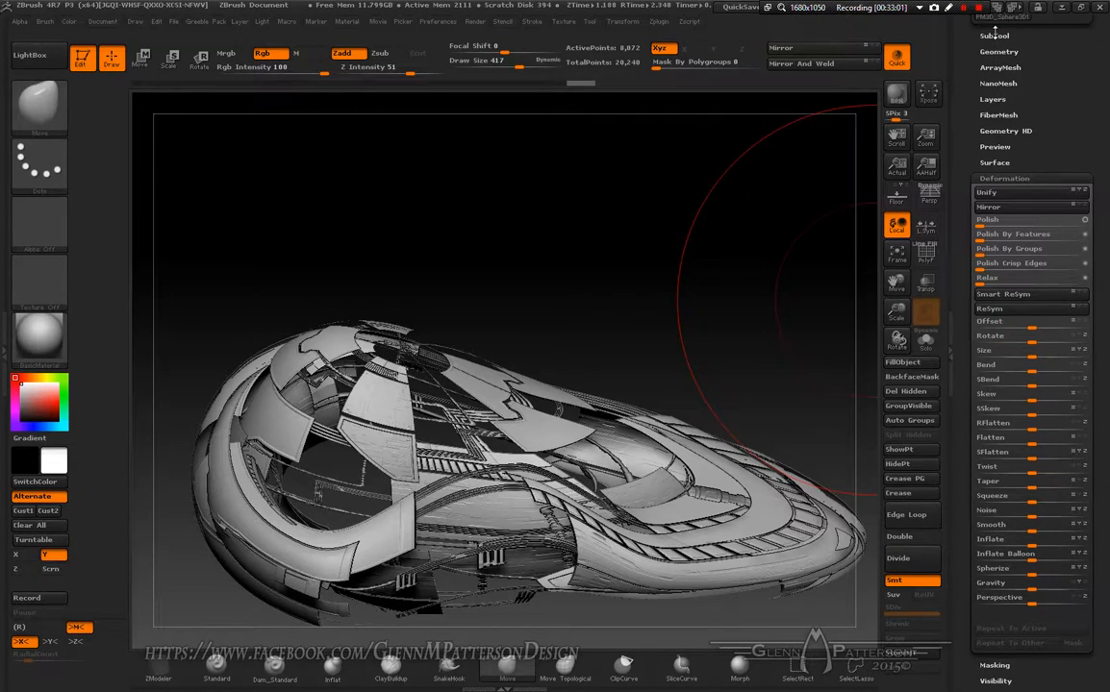
left_click(994, 35)
left_click(994, 385)
left_click_drag(1102, 397, 1100, 342)
left_click(1004, 535)
left_click_drag(1024, 435, 1009, 434)
Edit the newest sphere copy's surface noise and set its Alpha Scale to 0.53245
left_click_drag(970, 327, 970, 272)
left_click(994, 415)
left_click(1001, 423)
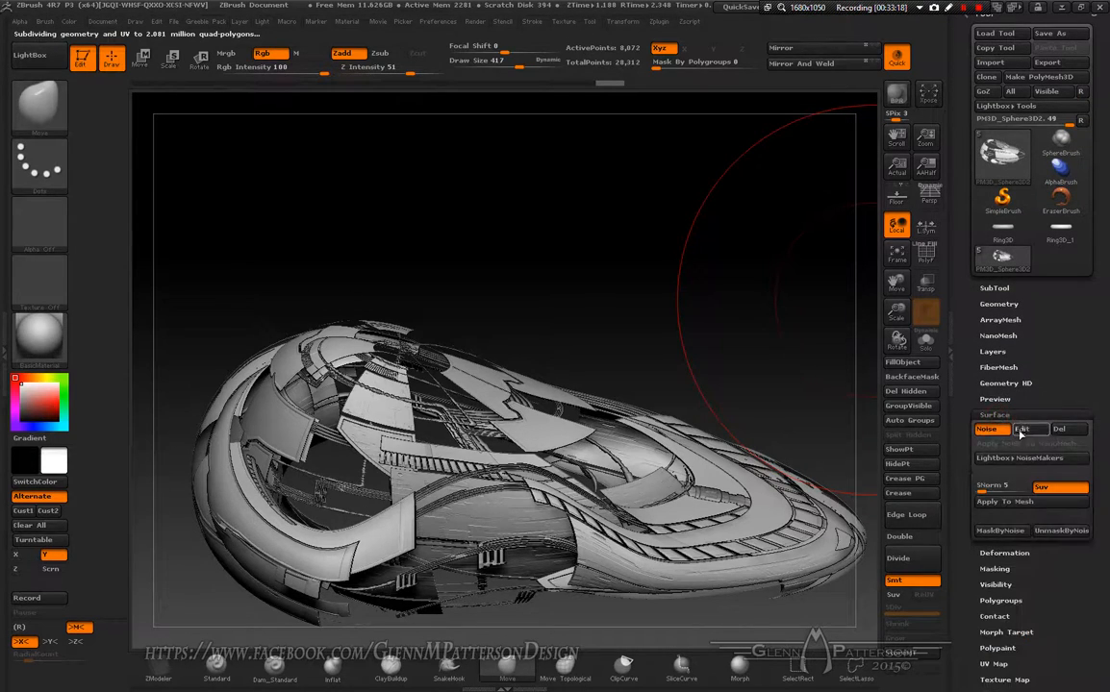
left_click(981, 271)
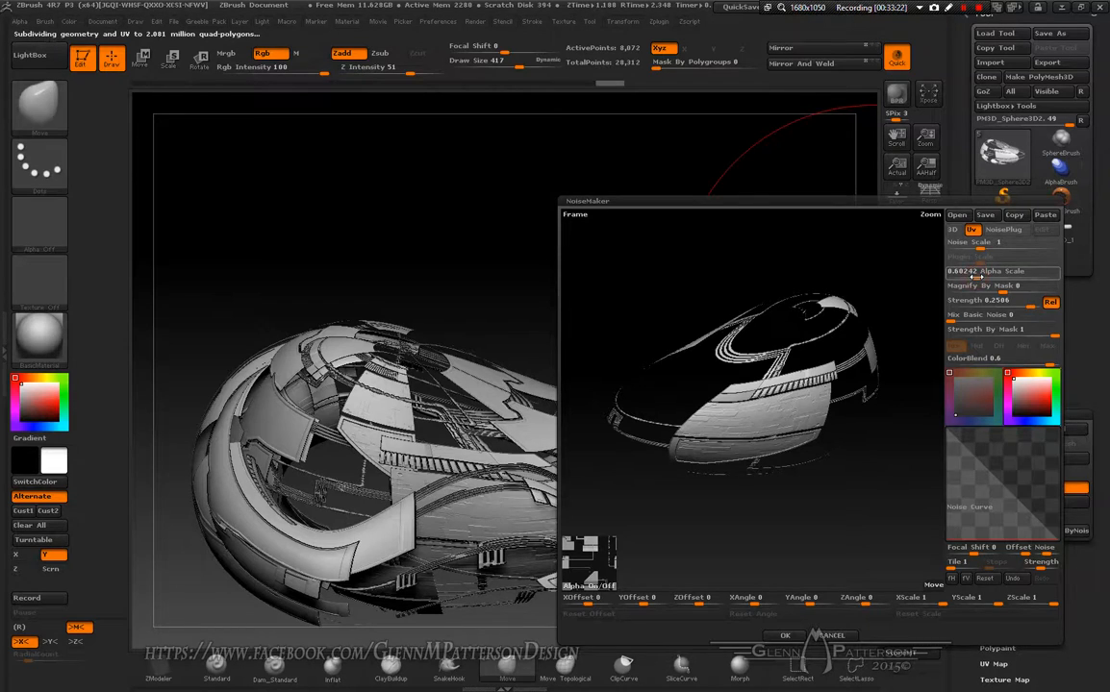
type("0.412")
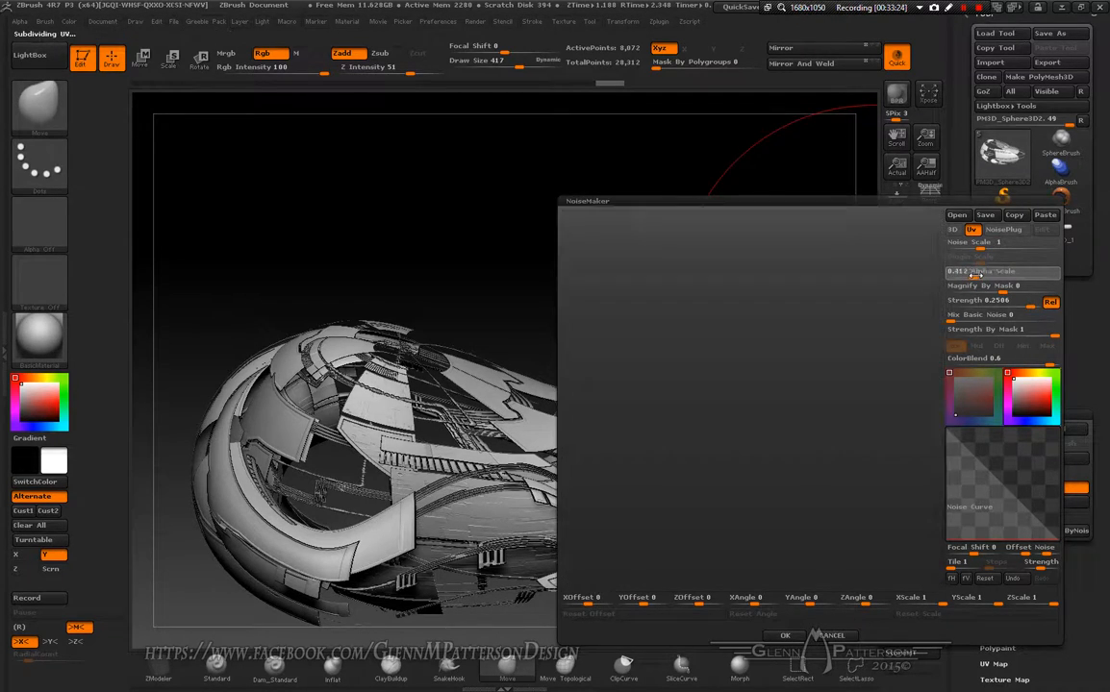
left_click(974, 275)
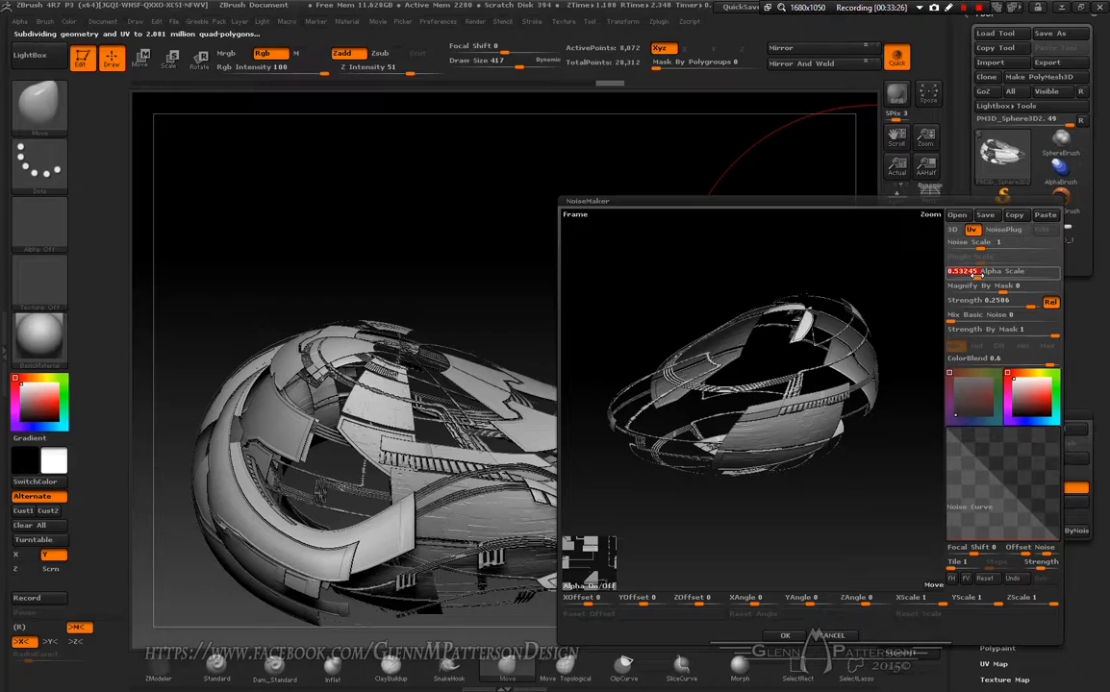
Replace the noise alpha with ZGrab02.tif from the DOWNLOADS folder inside DISPLACE_DEMO
left_click(576, 586)
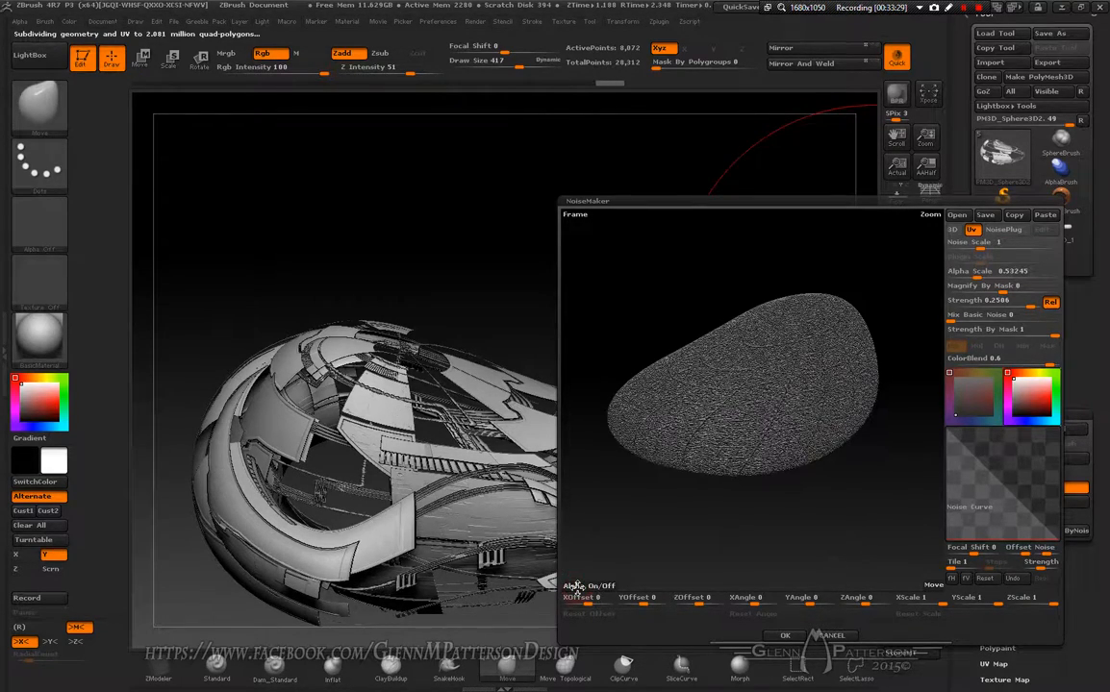
left_click(576, 585)
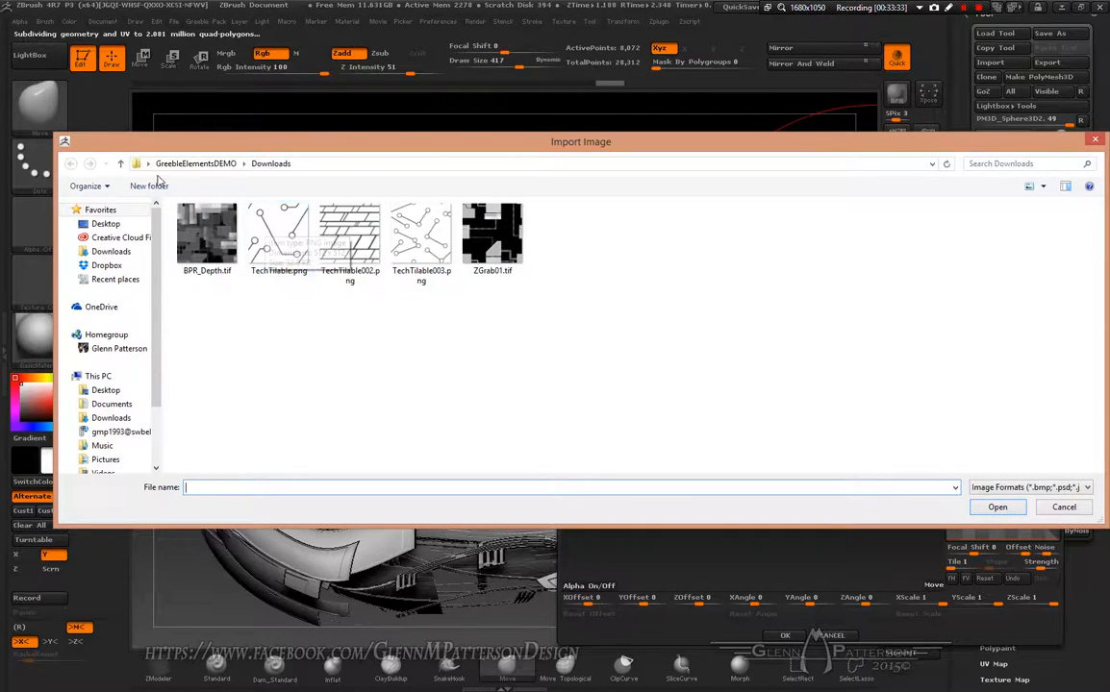
left_click(108, 280)
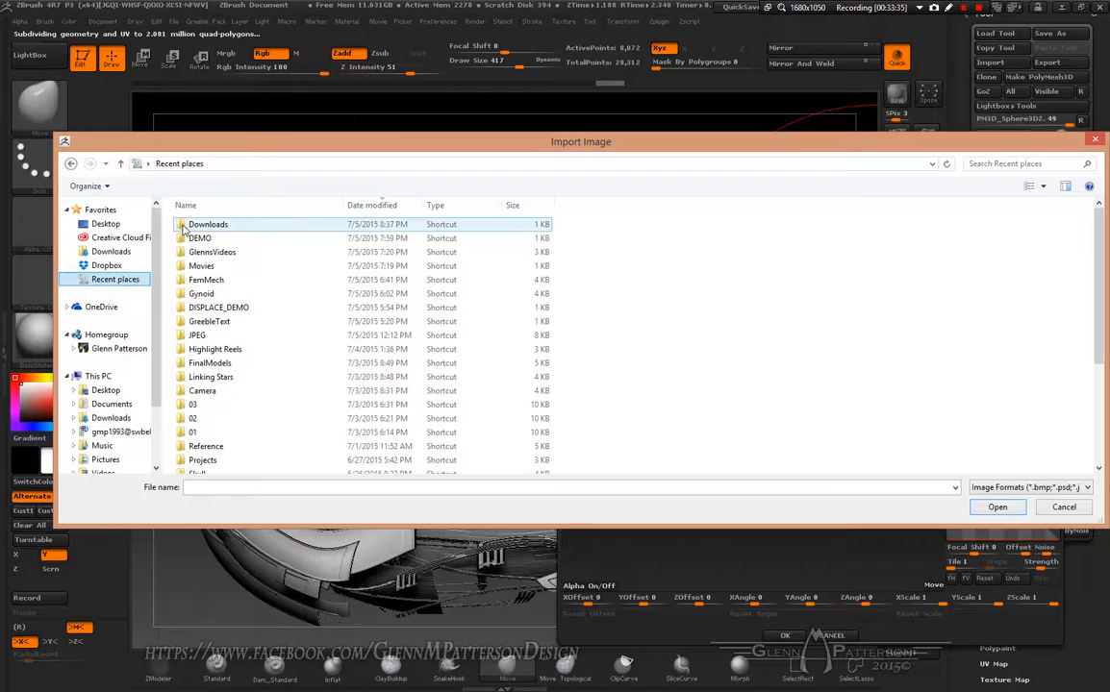
double_click(180, 228)
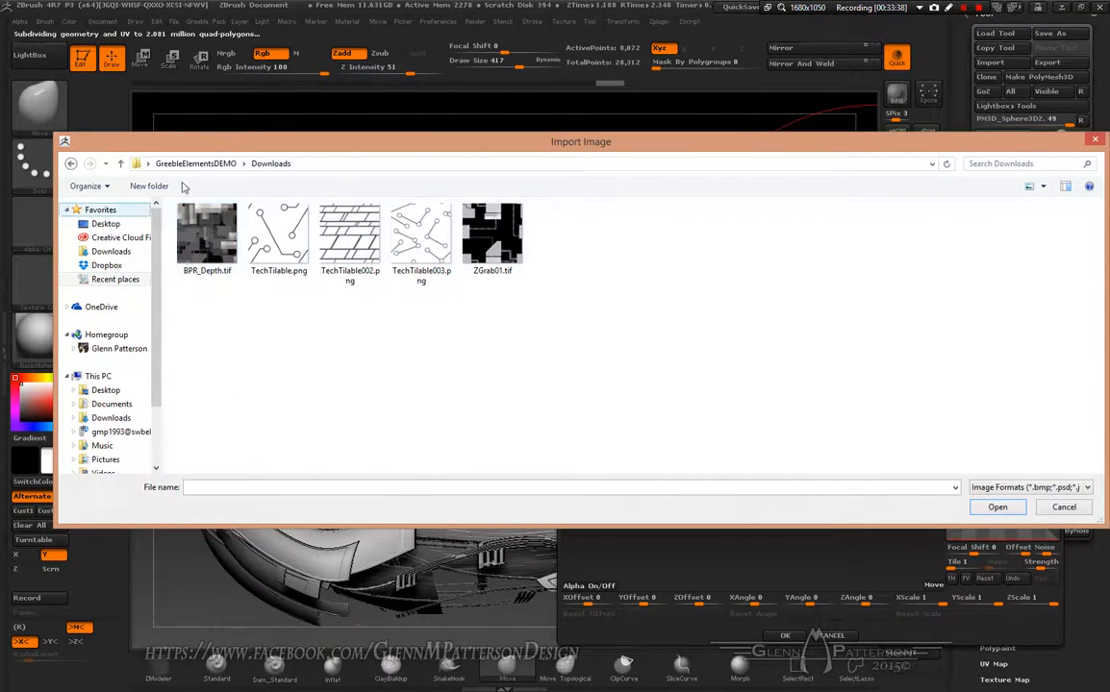
left_click(118, 279)
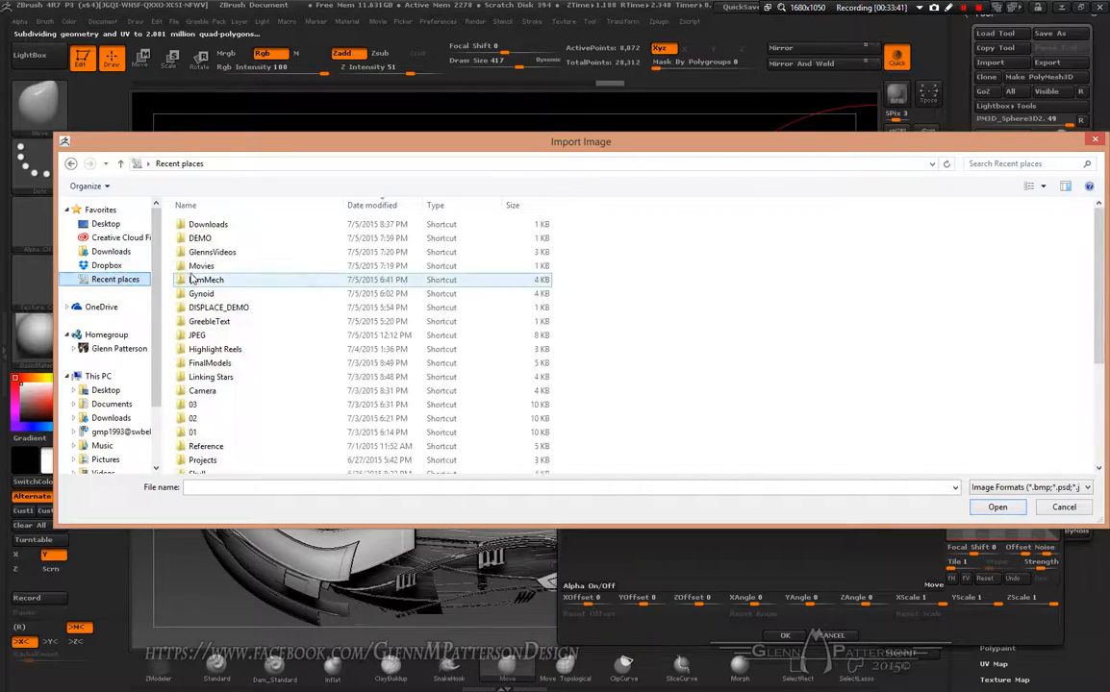
double_click(221, 309)
double_click(199, 257)
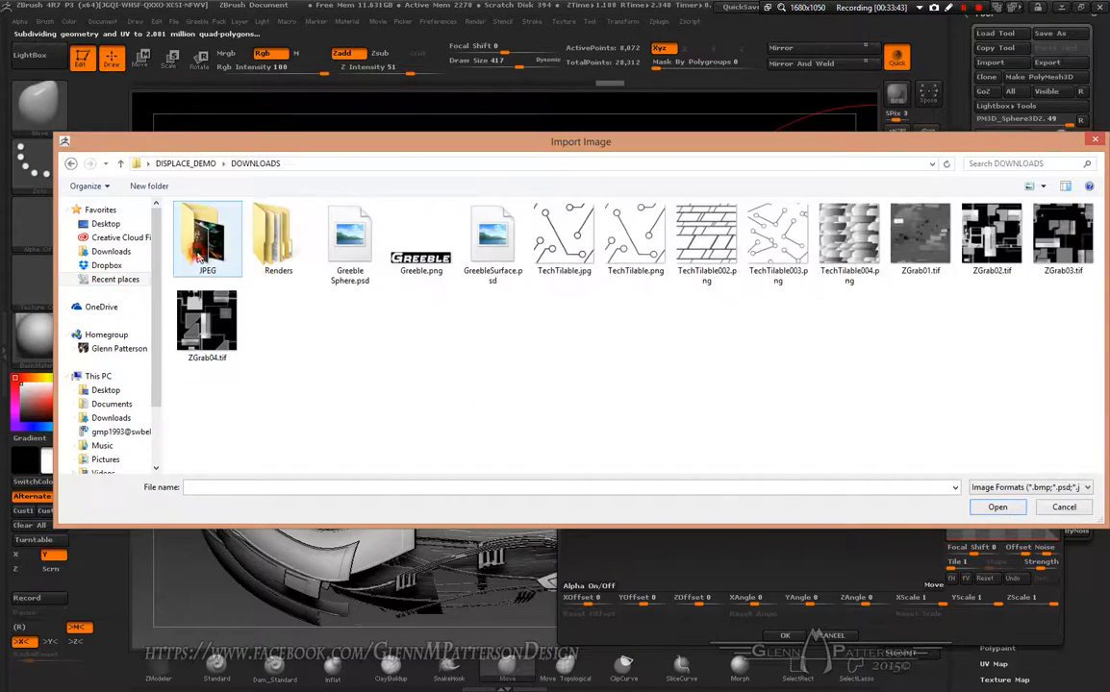
double_click(991, 248)
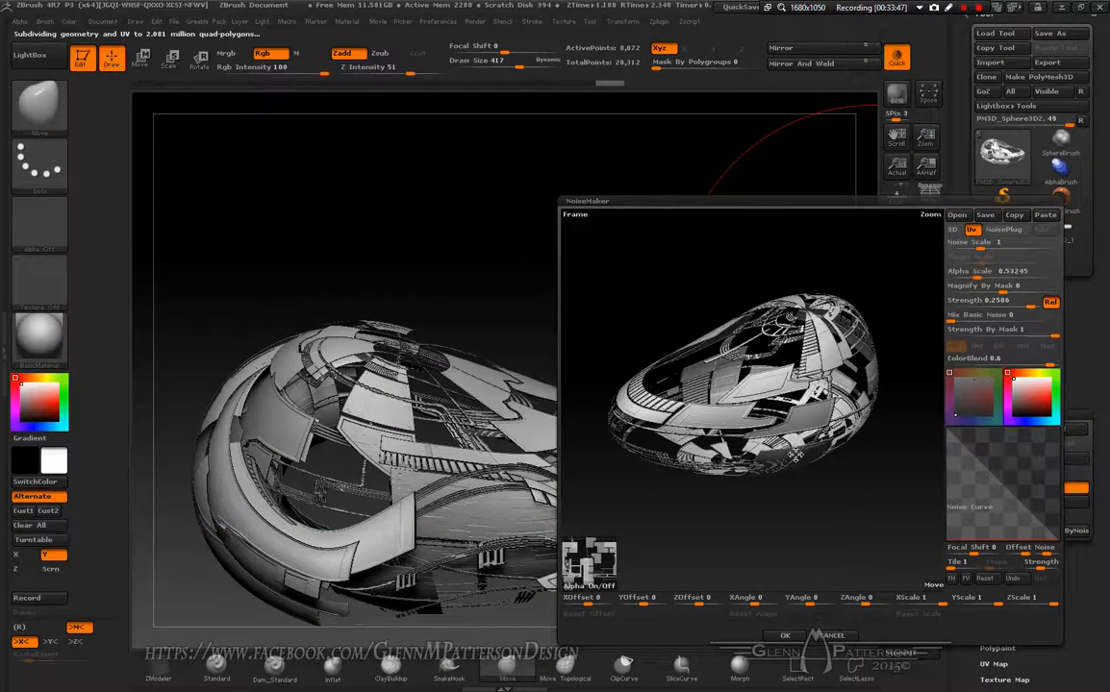
Set the noise Alpha Scale to 0.85752 for the newest sphere copy and accept the noise edit
left_click(979, 273)
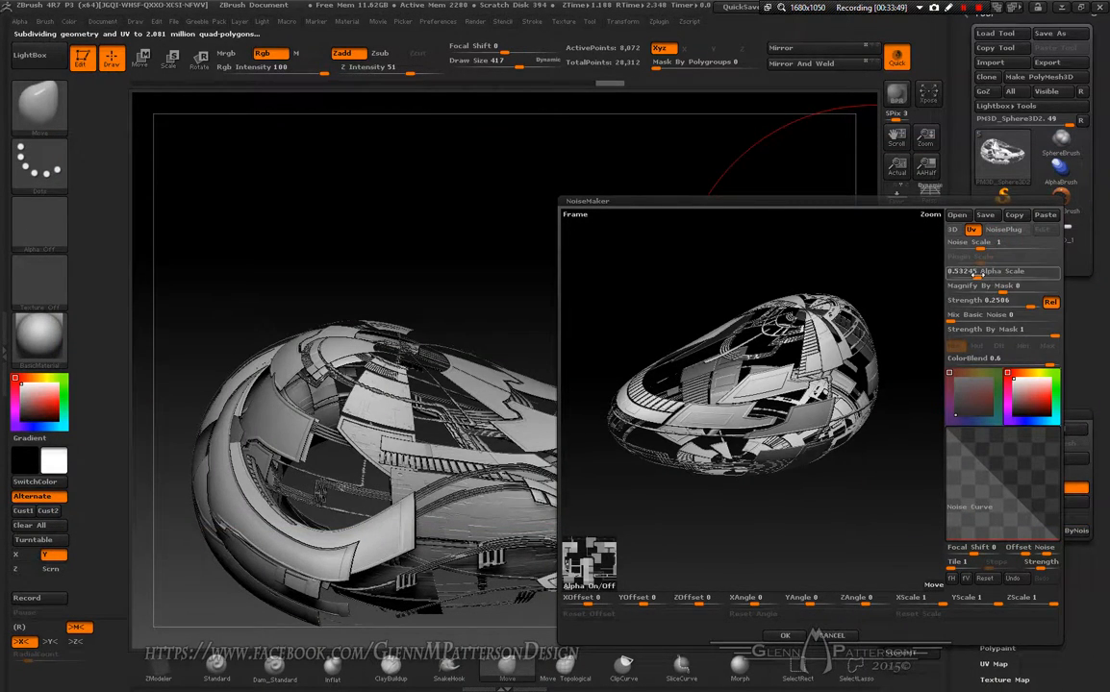
left_click_drag(980, 274, 978, 274)
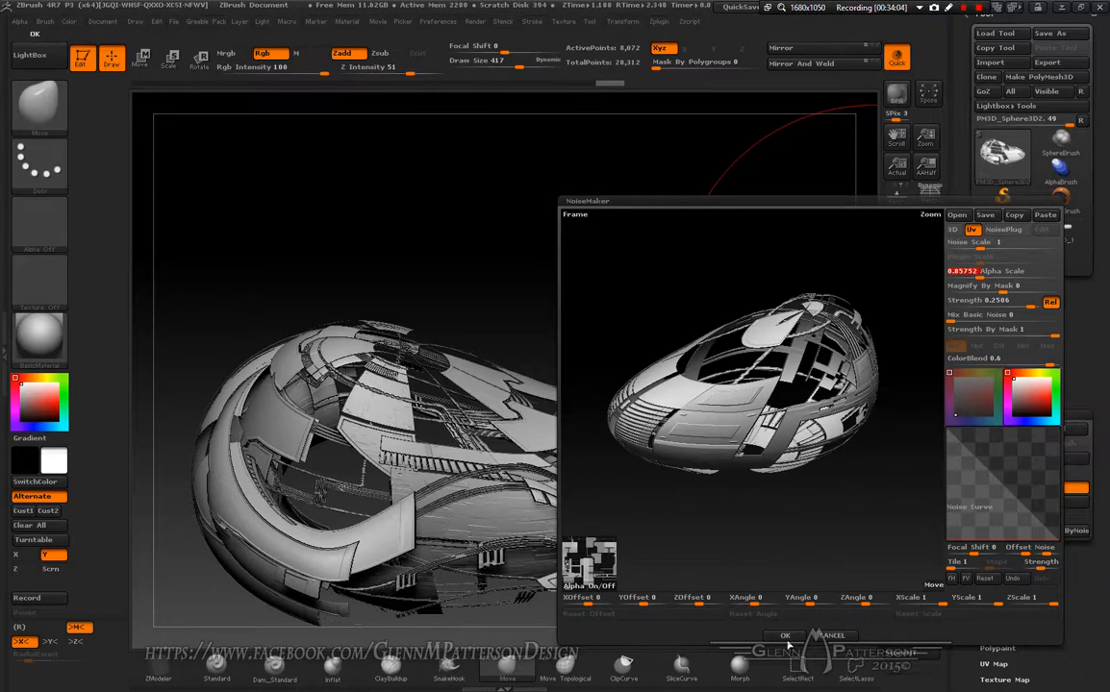
left_click(786, 639)
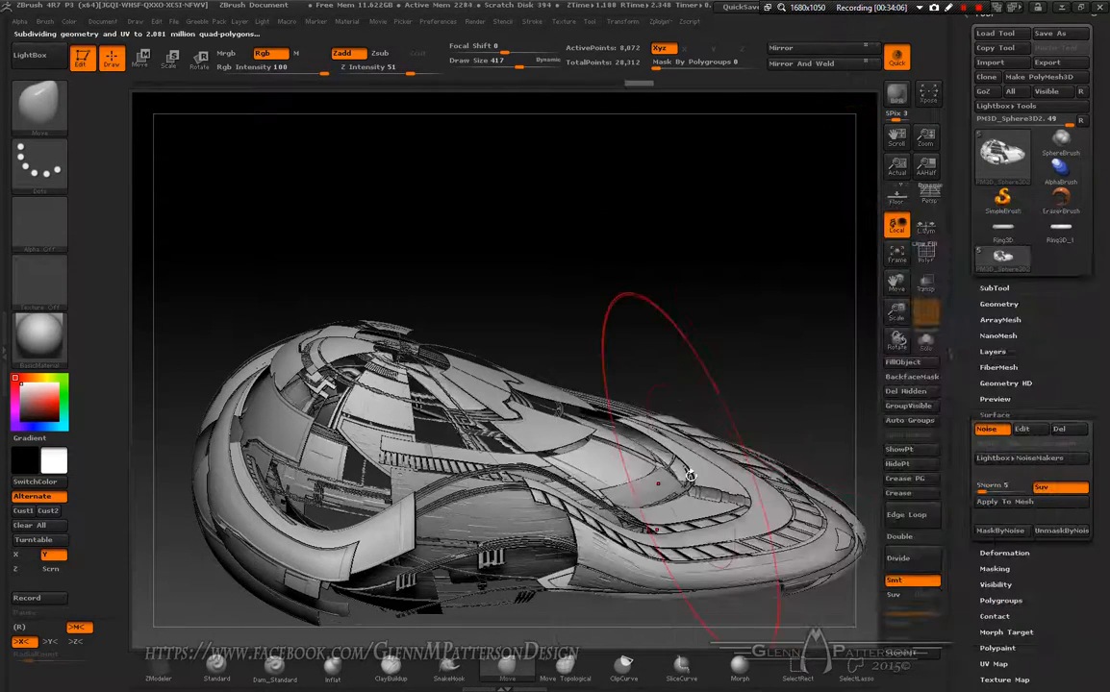
Render the layered shape with Best-Preview Render from above, first at a distance and again with the mesh fitted to the view
left_click_drag(418, 310, 564, 334)
left_click(895, 93)
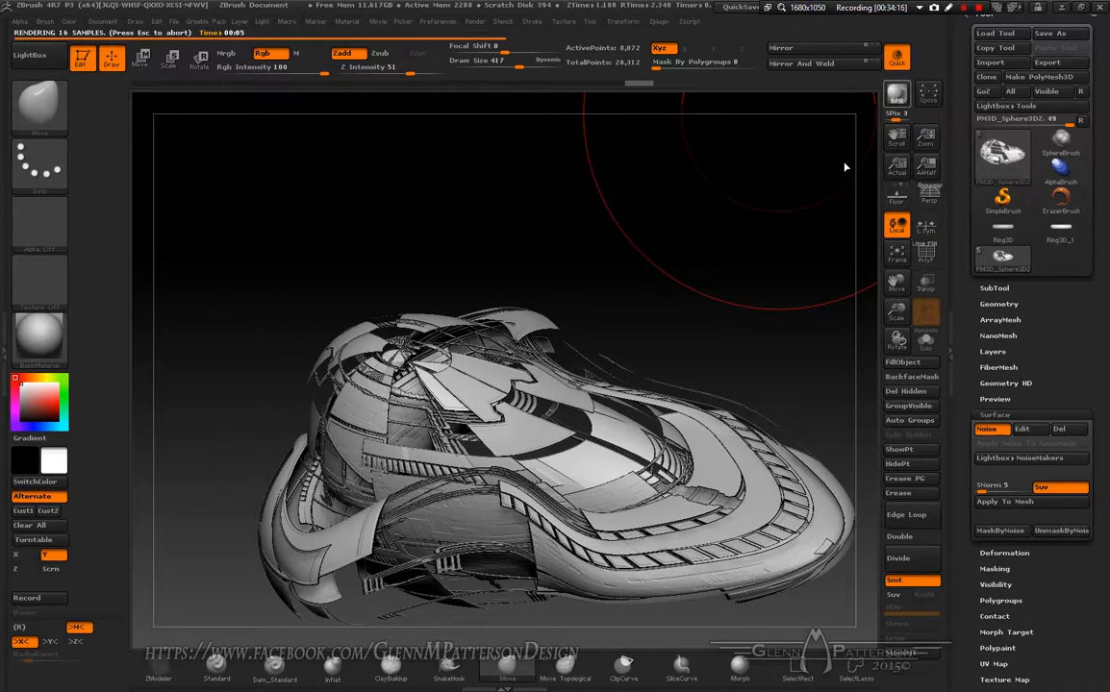
left_click_drag(845, 167, 844, 161)
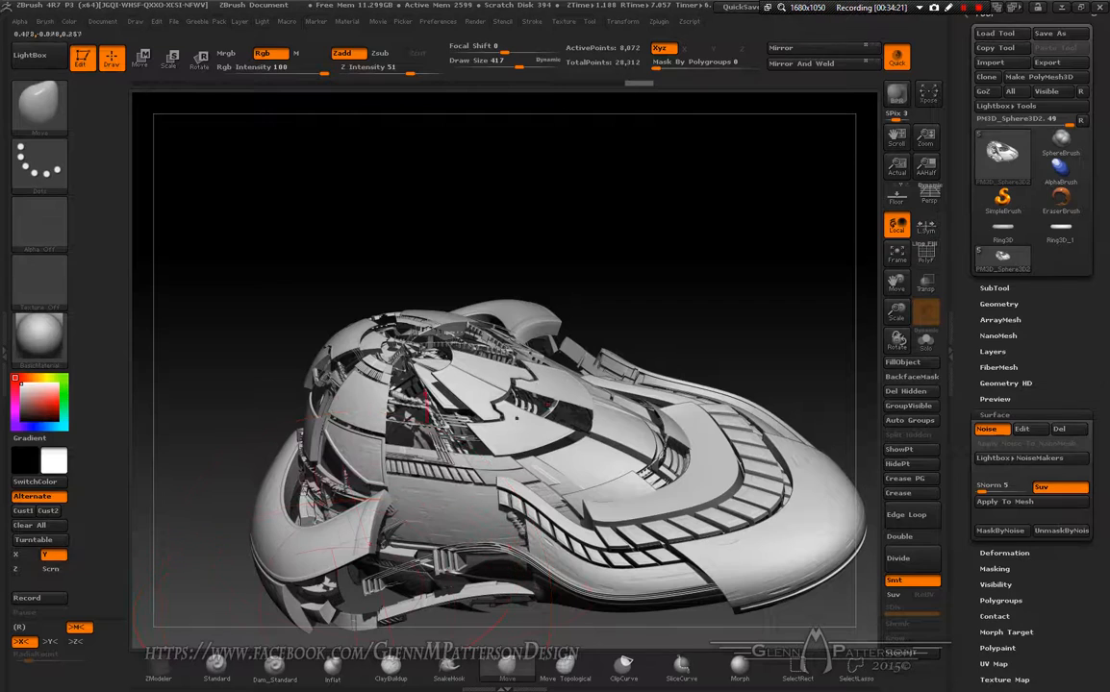
left_click(897, 258)
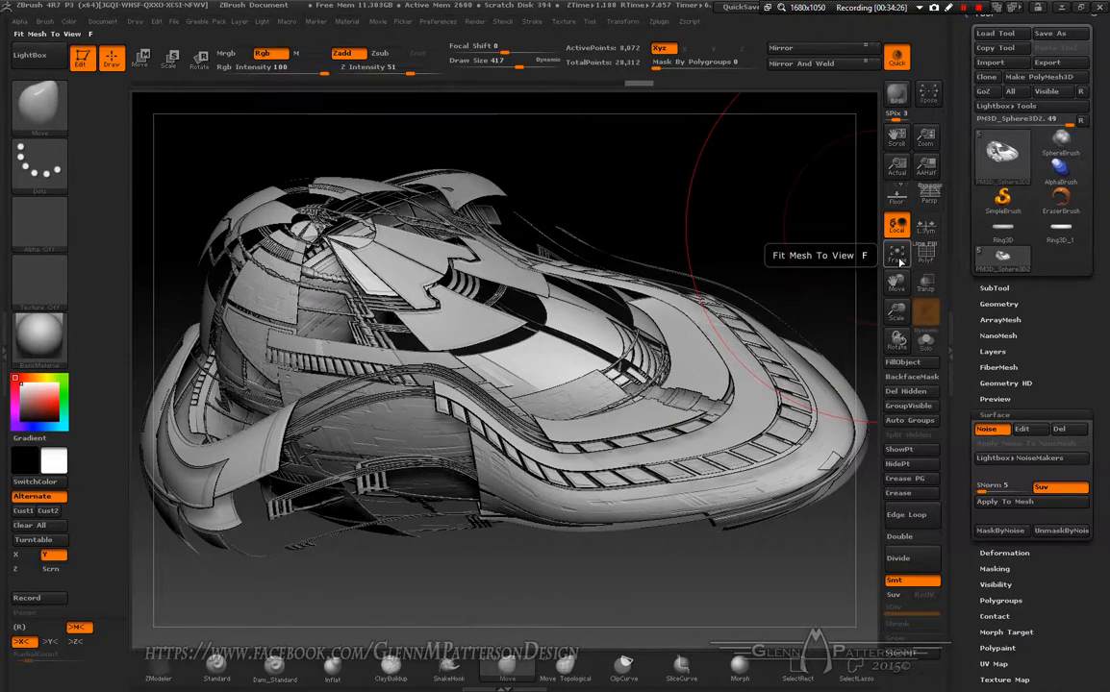
left_click(897, 93)
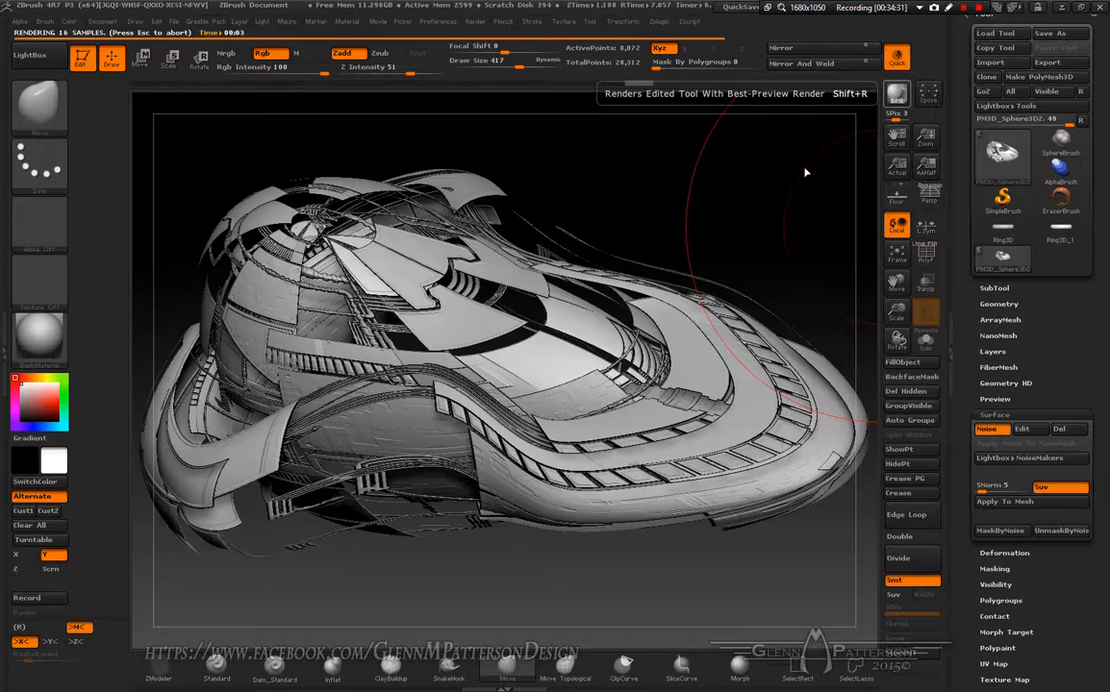
left_click_drag(806, 172, 804, 166)
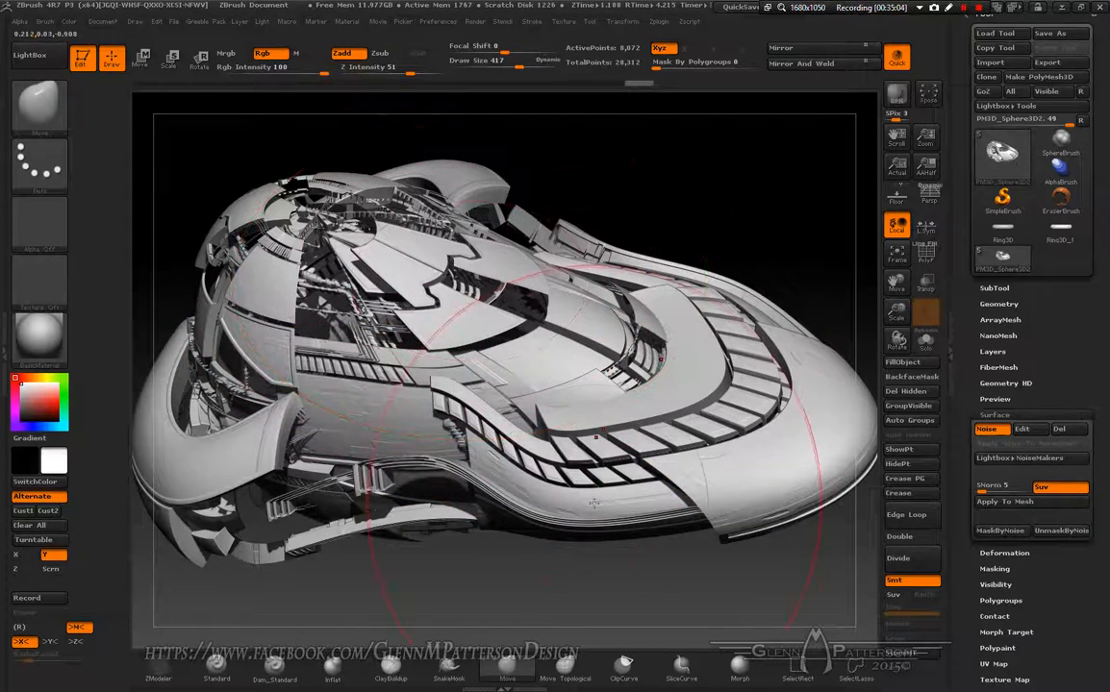
Turn the layered shape to its underside and check it with a Best-Preview Render
mouse_move(510, 584)
left_mouse_down()
mouse_move(528, 531)
mouse_move(491, 471)
mouse_move(519, 469)
mouse_move(570, 509)
left_mouse_up()
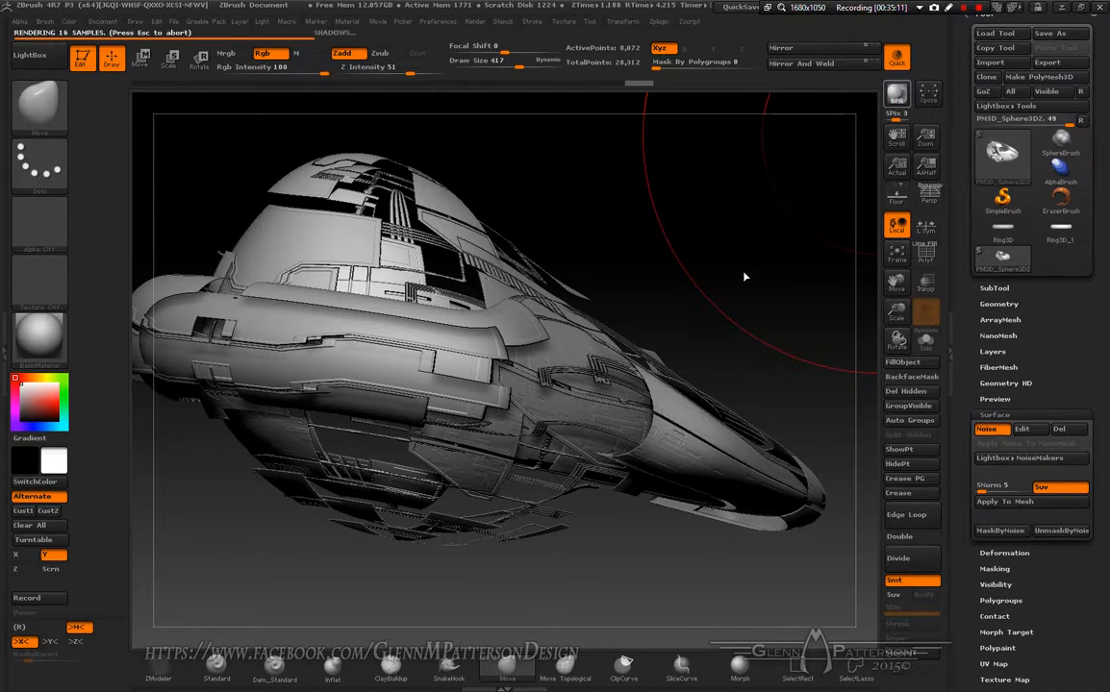
left_click_drag(743, 277, 743, 271)
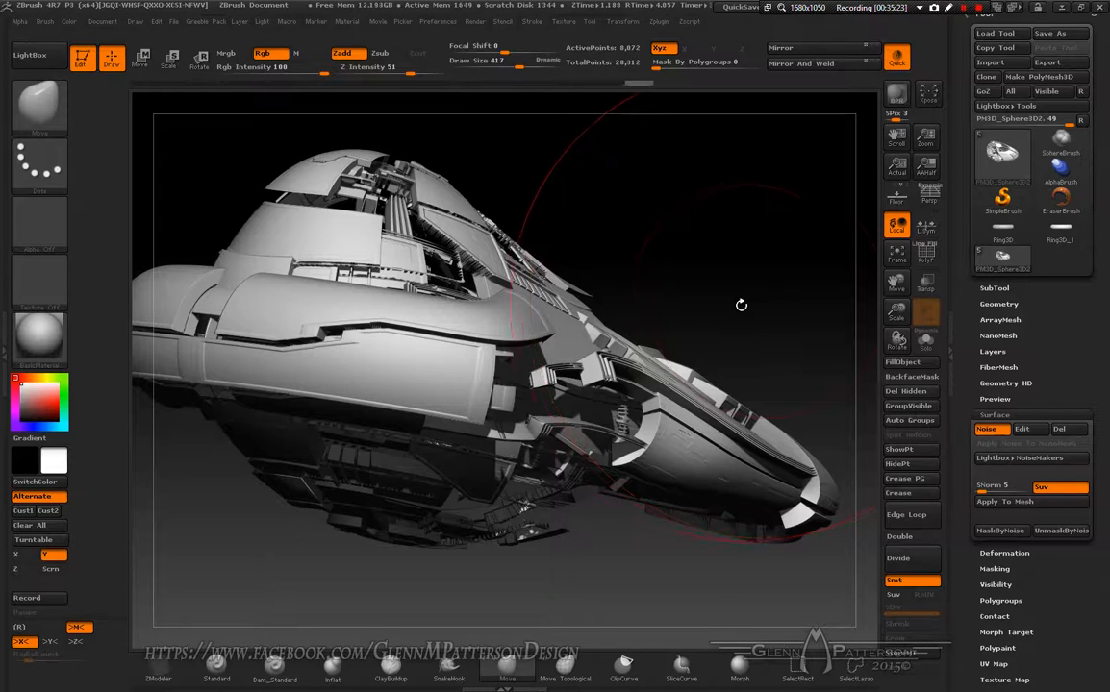
left_click_drag(738, 306, 865, 289)
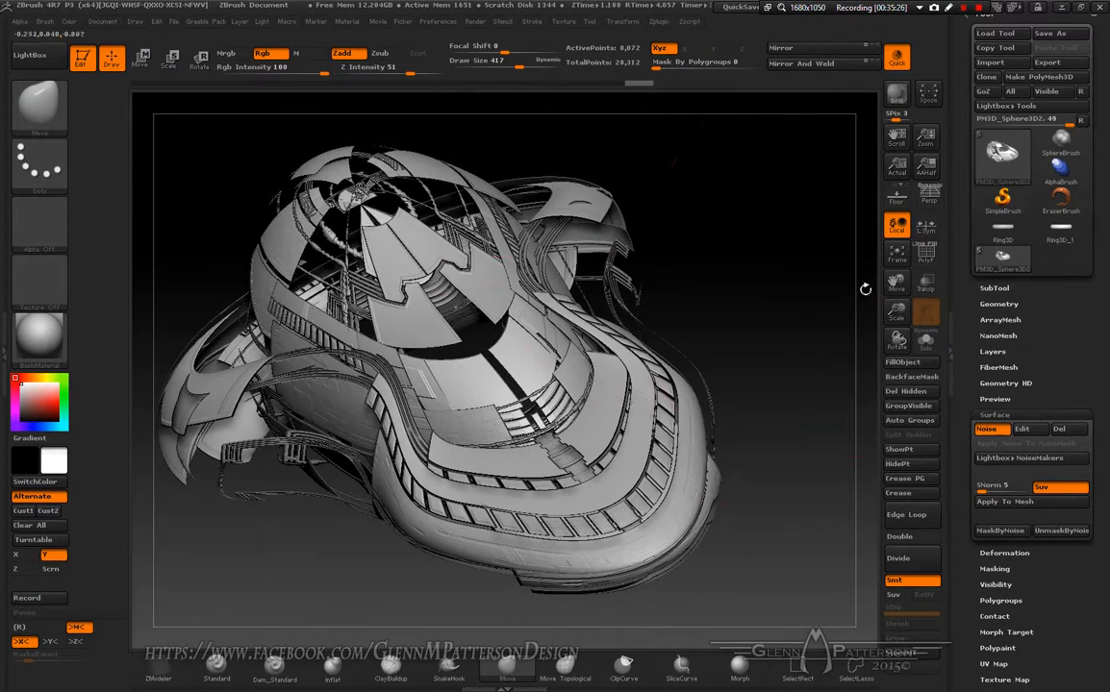
Open the project Cyborg.ZPR from the DEMO folder inside GreebleElementsDEMO on the Desktop
left_click(174, 22)
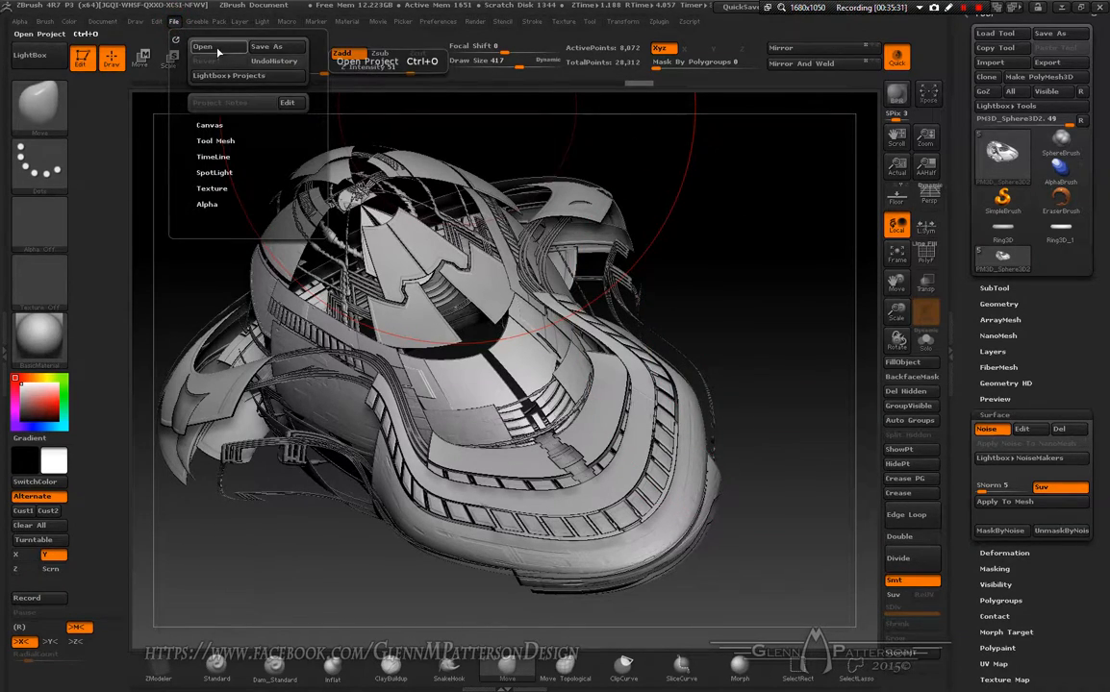
left_click(218, 50)
left_click(593, 388)
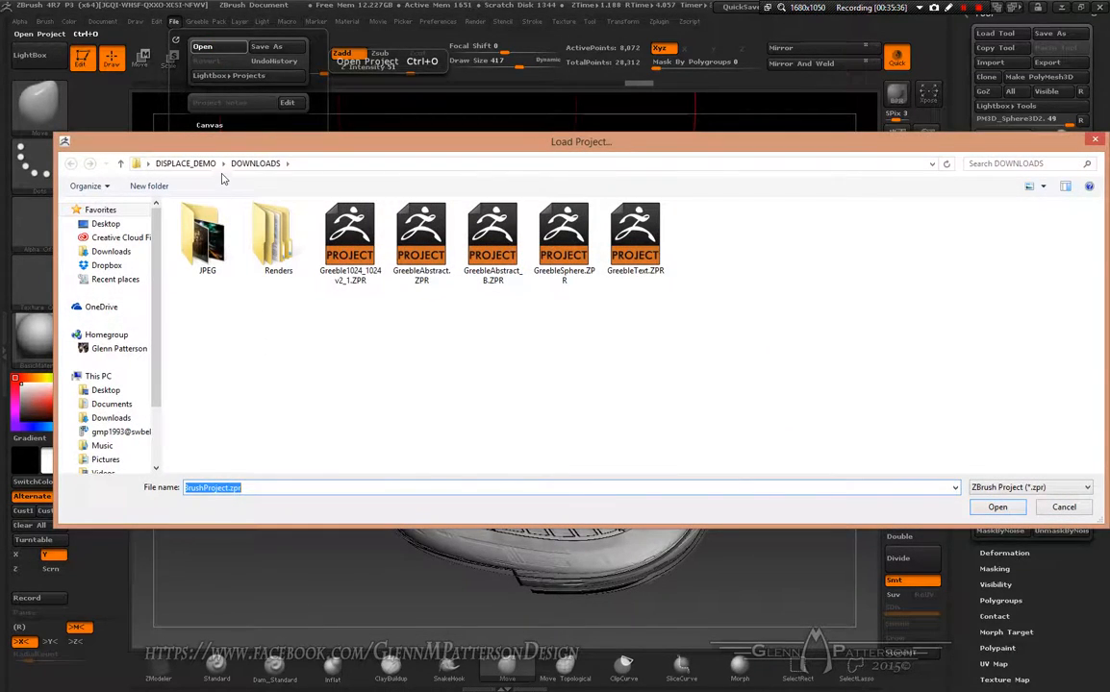
left_click(114, 279)
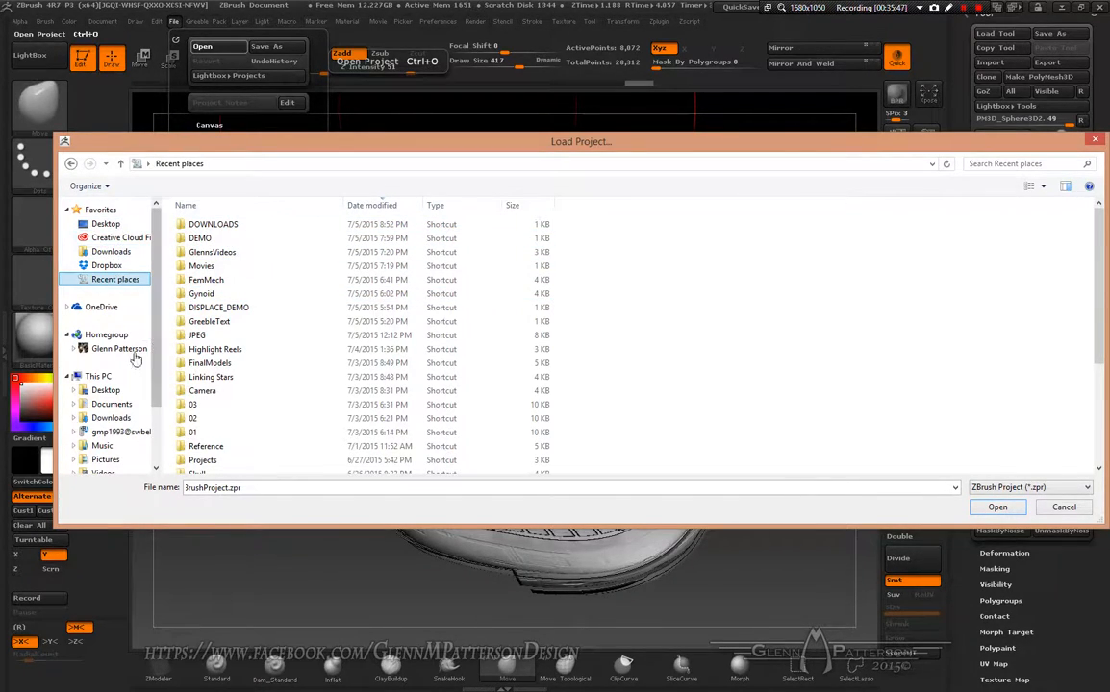
left_click(100, 223)
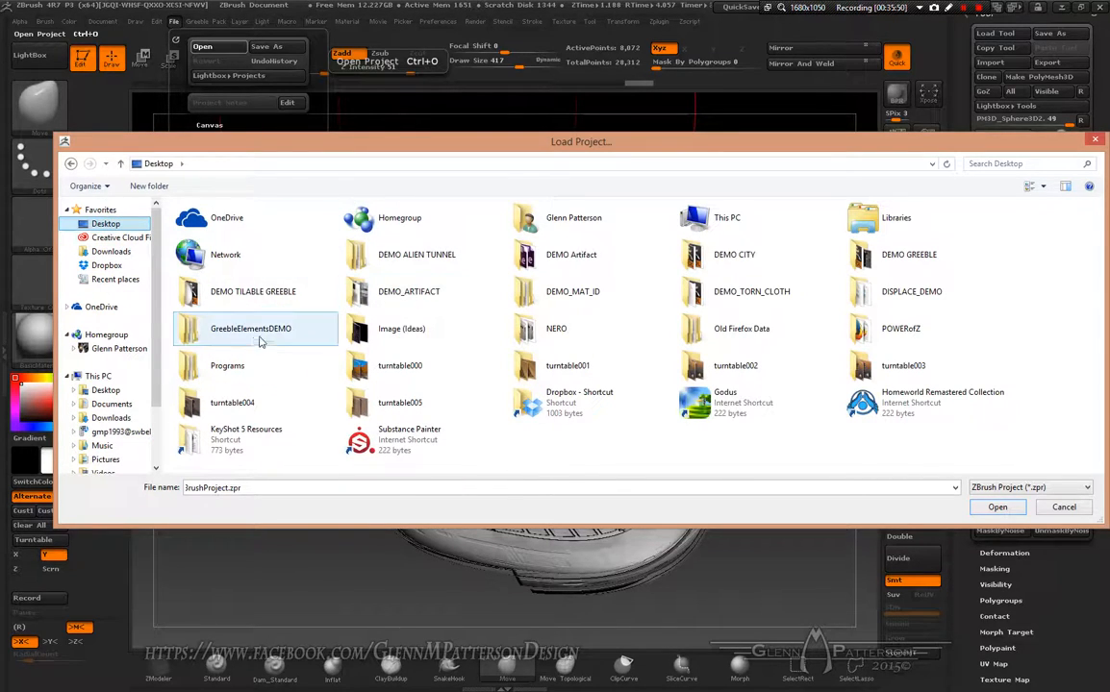
double_click(181, 334)
double_click(182, 224)
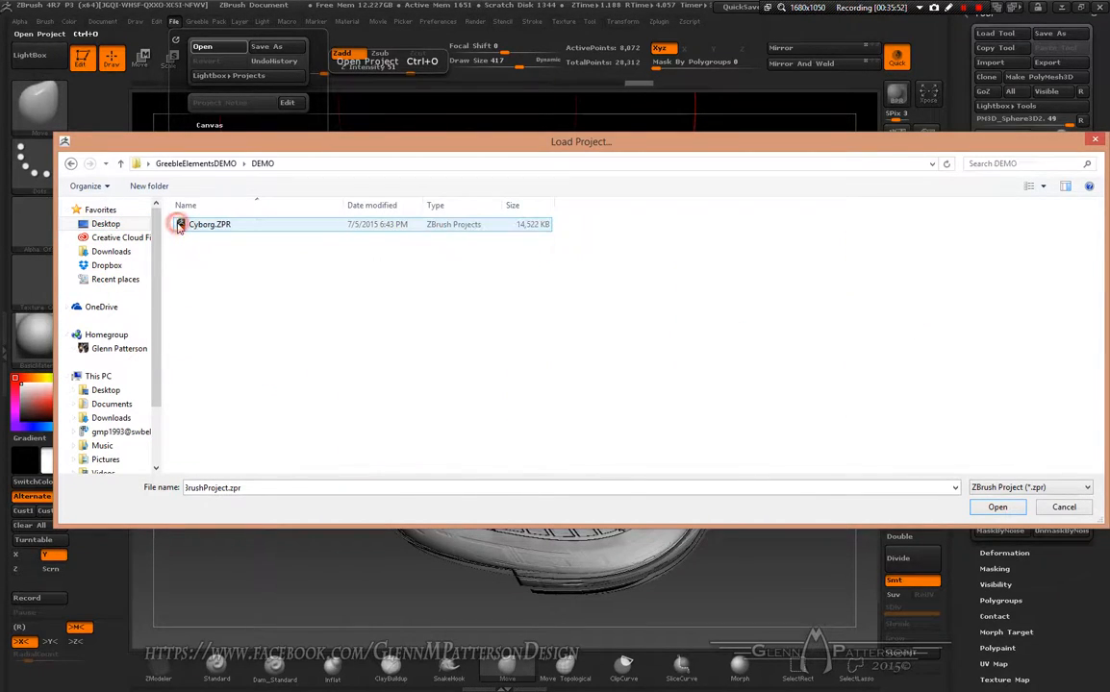
double_click(188, 230)
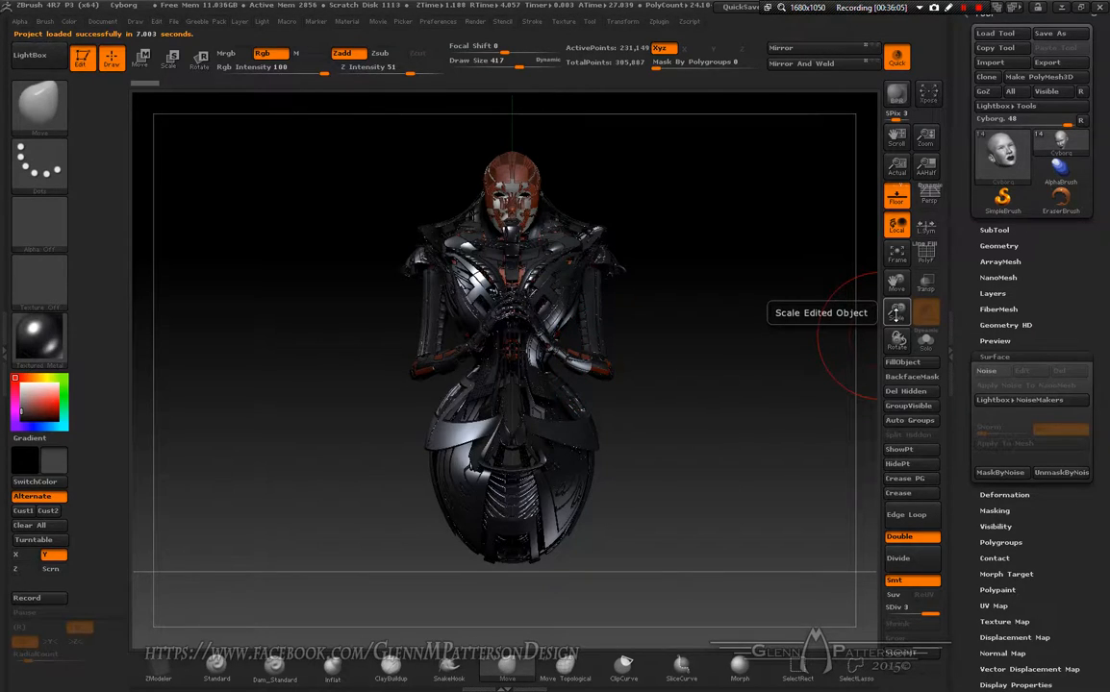
Examine the cyborg's face, torso, back and arms up close with the floor grid hidden
left_click_drag(895, 312, 893, 393)
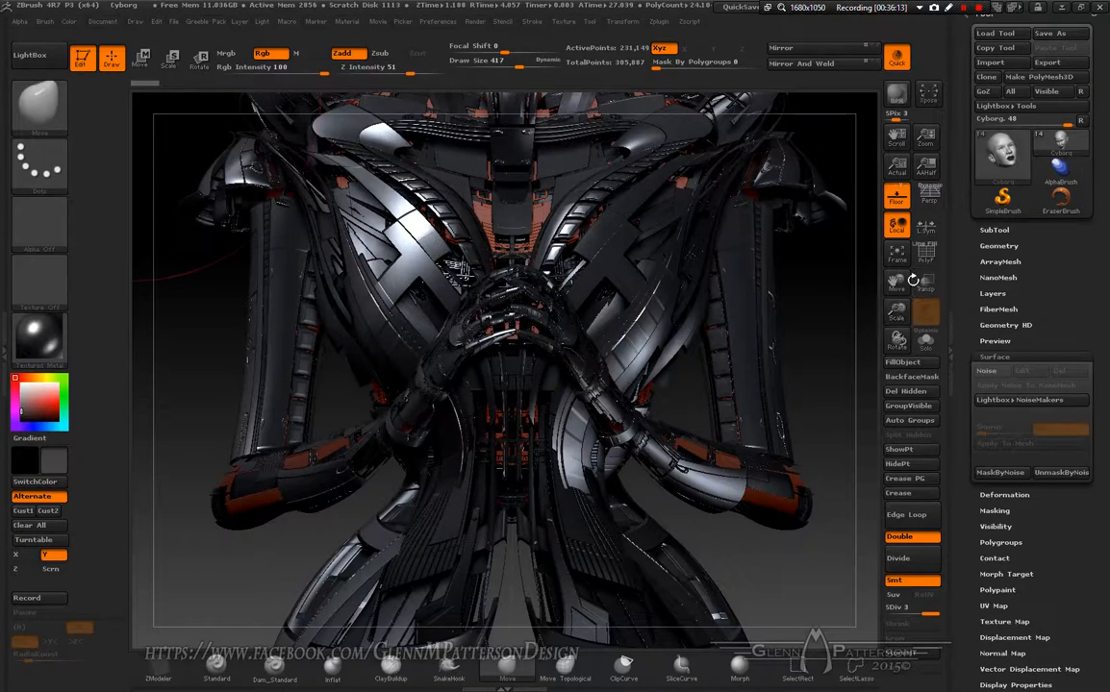
left_click_drag(896, 284, 873, 388)
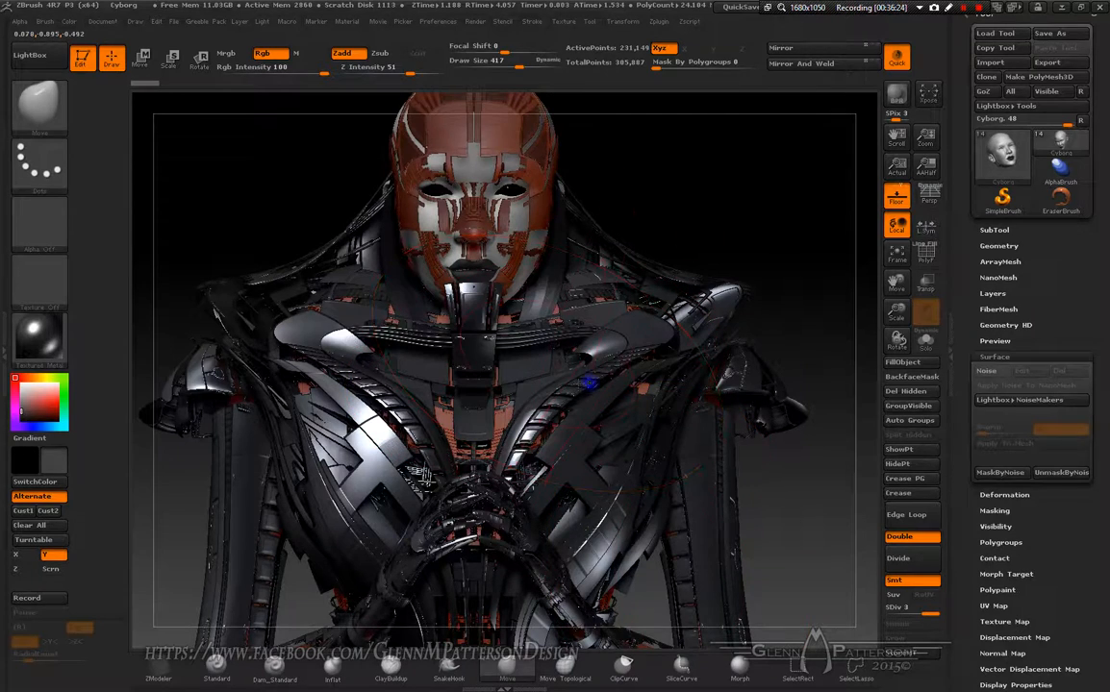
right_click_drag(548, 385, 524, 378)
right_click_drag(452, 335, 450, 361)
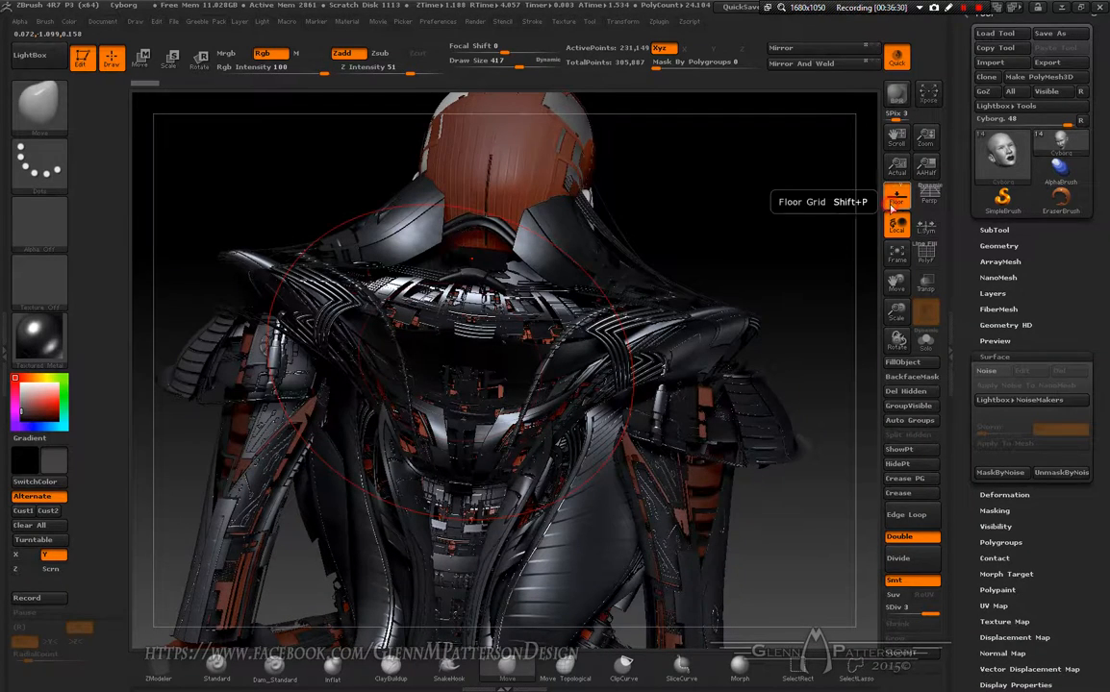
left_click(895, 202)
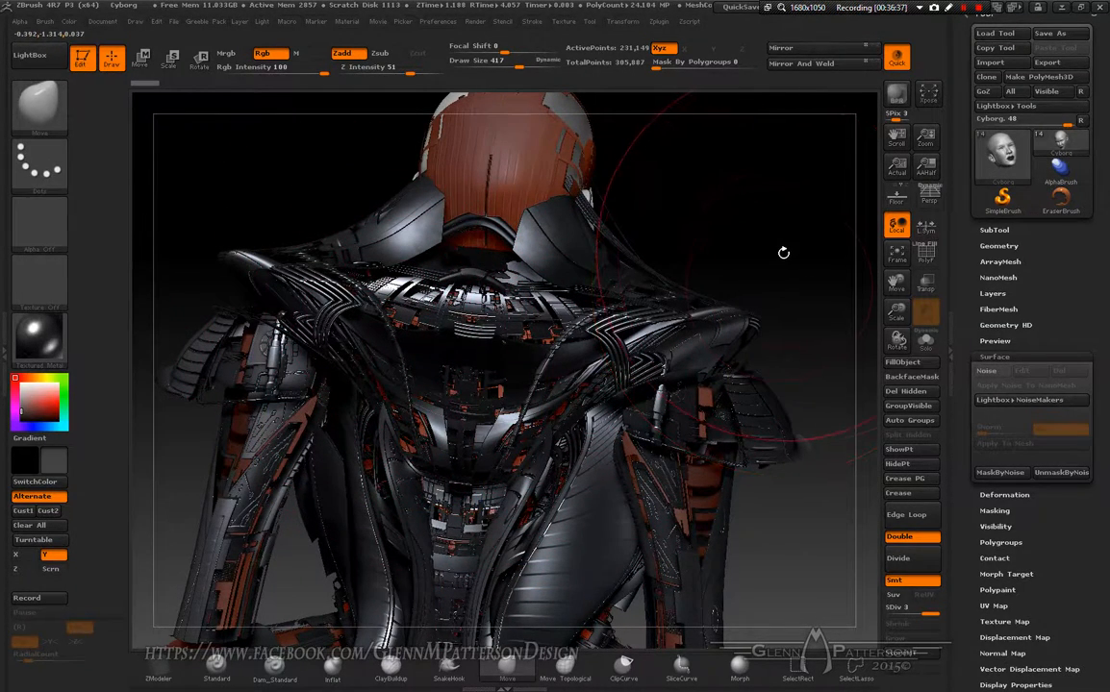
mouse_move(733, 252)
left_mouse_down()
mouse_move(669, 252)
mouse_move(601, 229)
left_mouse_up()
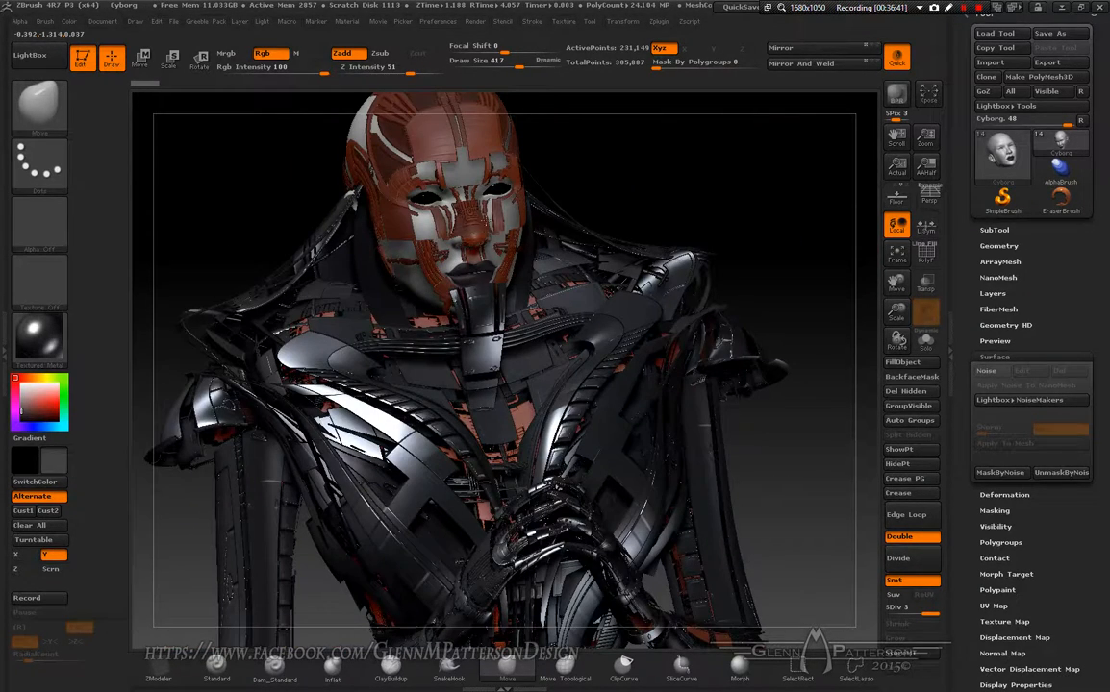
left_click_drag(505, 219, 519, 214)
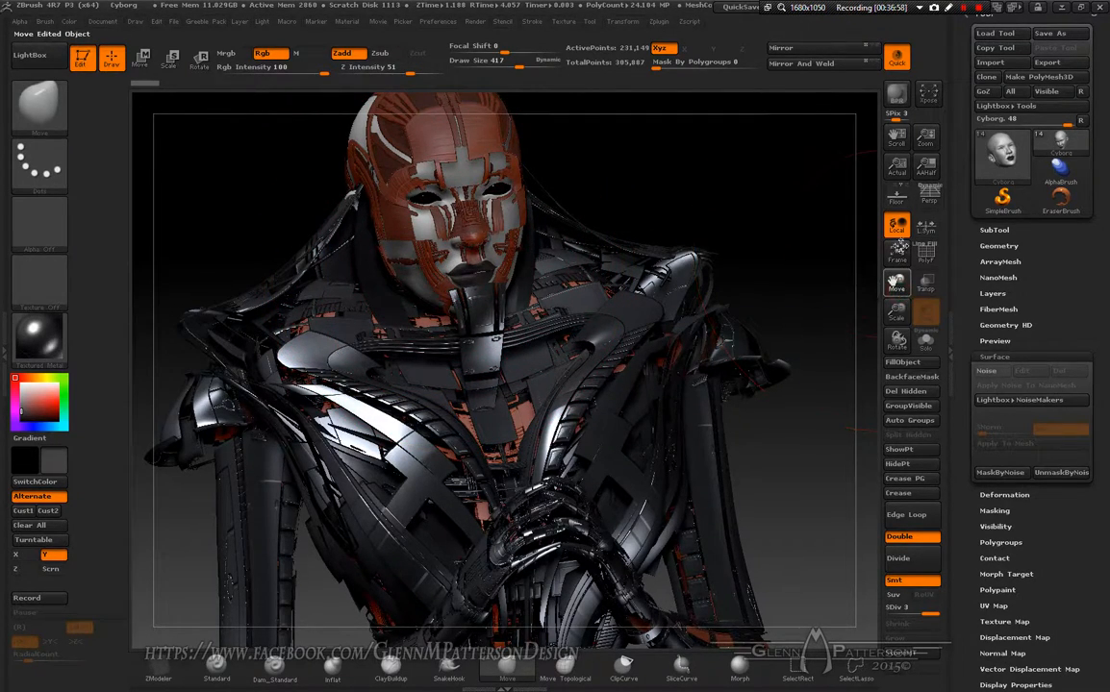
left_click_drag(906, 229, 912, 228)
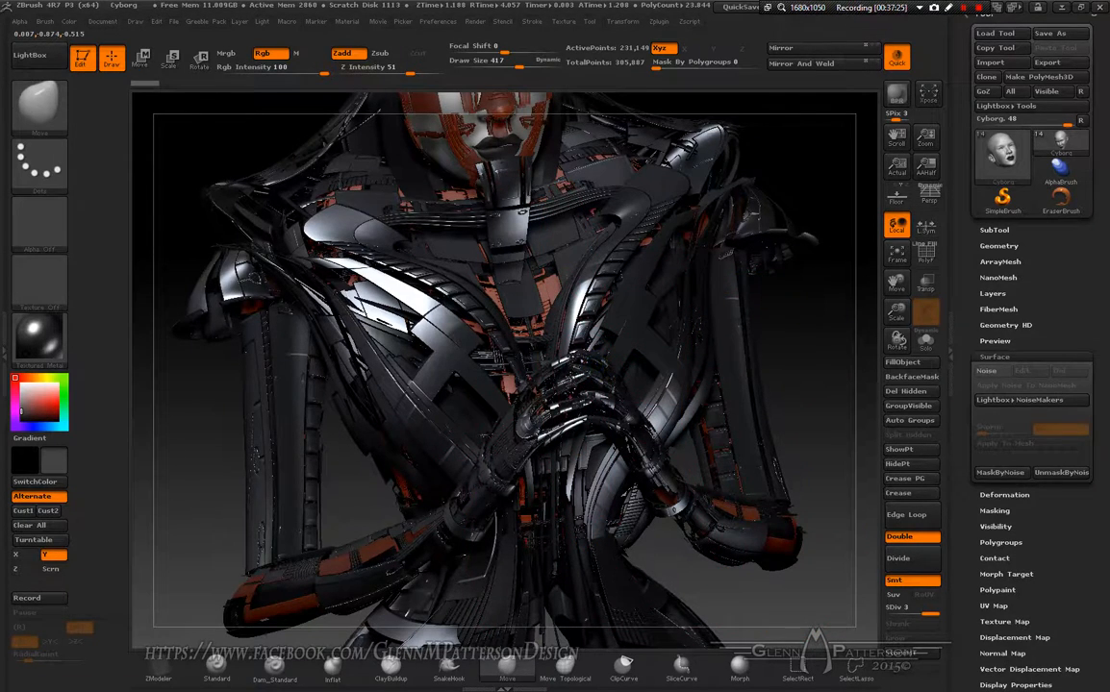
mouse_move(566, 382)
right_mouse_down()
mouse_move(506, 347)
mouse_move(564, 386)
right_mouse_up()
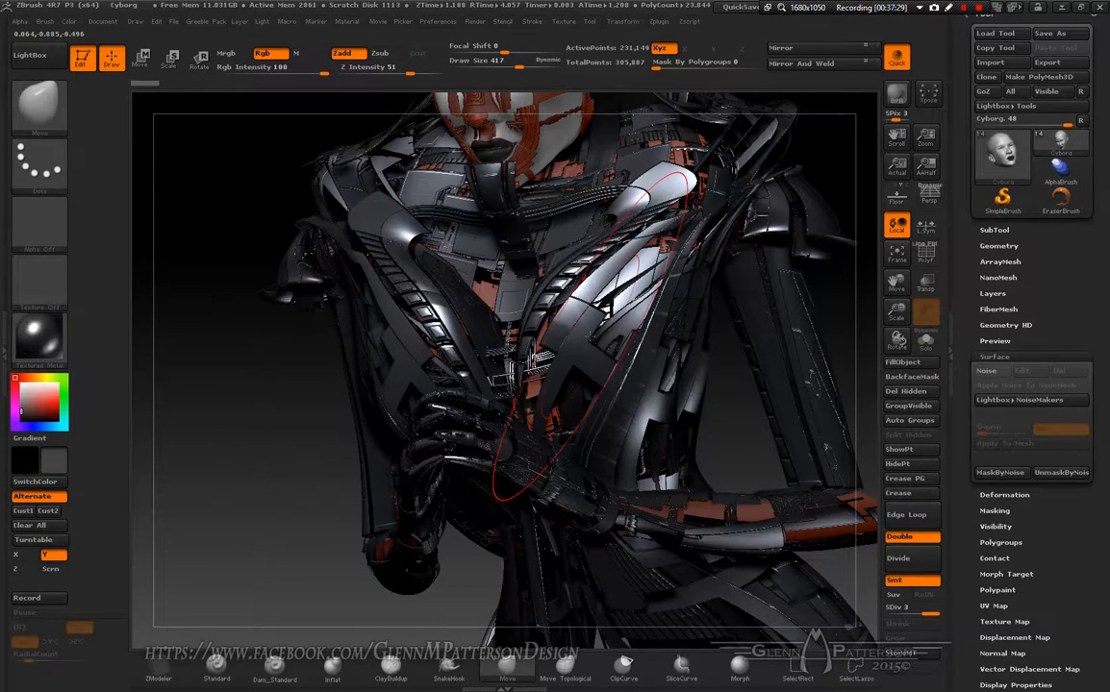
Select the PM3D_Ring3D_1 subtool of the cyborg and isolate it with Solo mode
key("n")
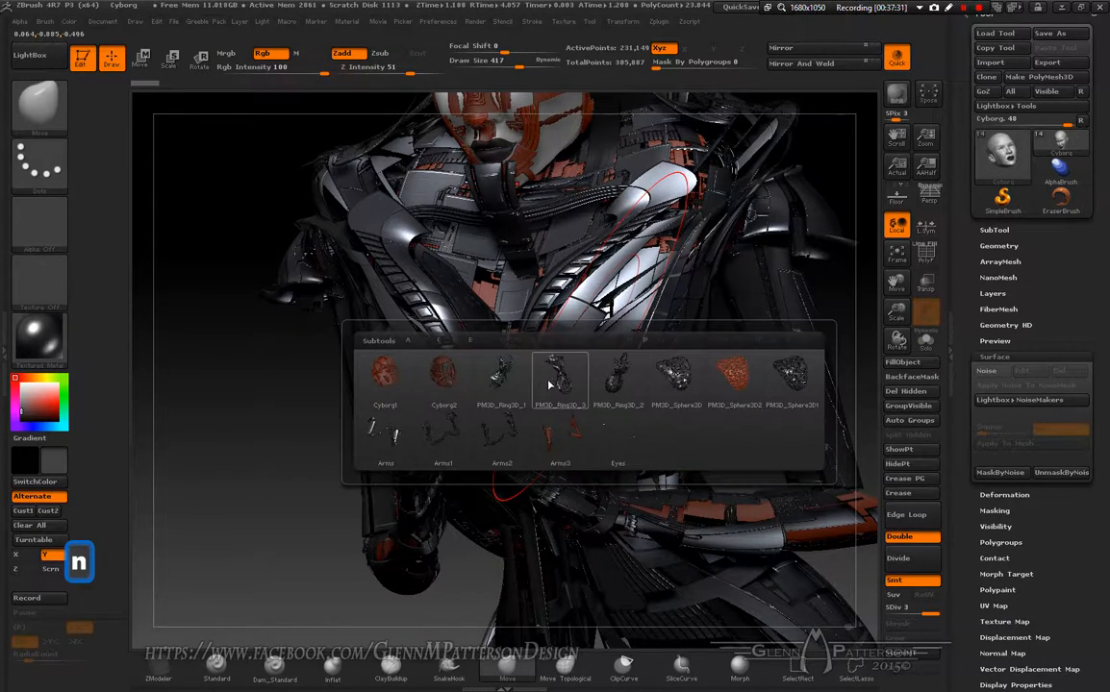
mouse_move(505, 385)
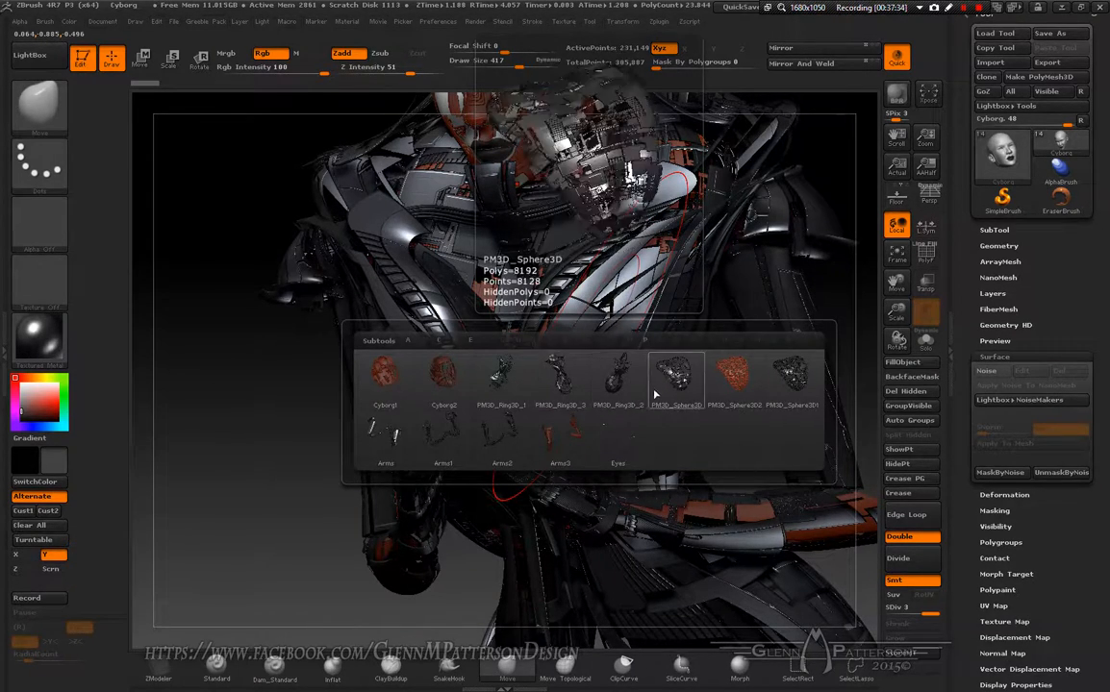
left_click(508, 394)
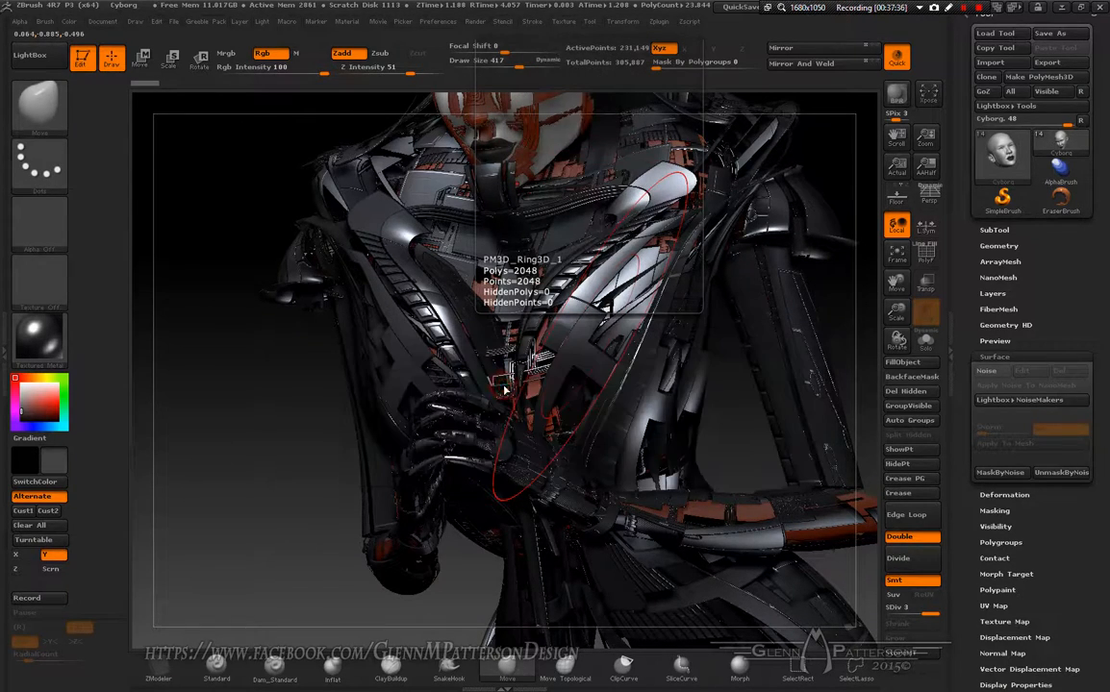
left_click(925, 340)
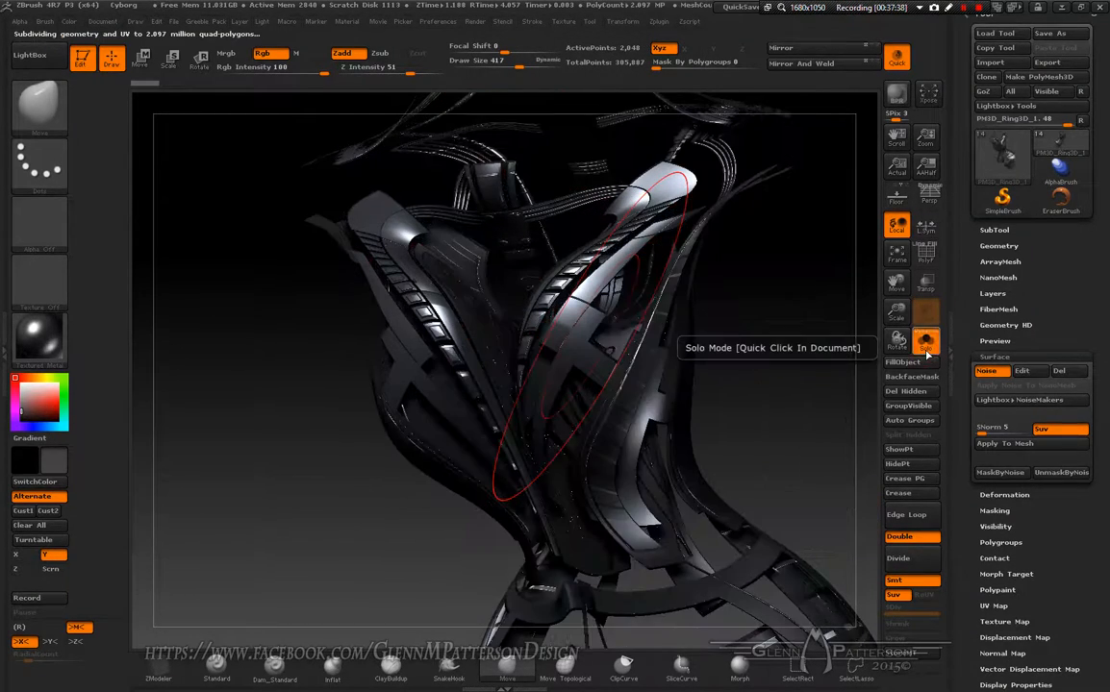
left_click(896, 254)
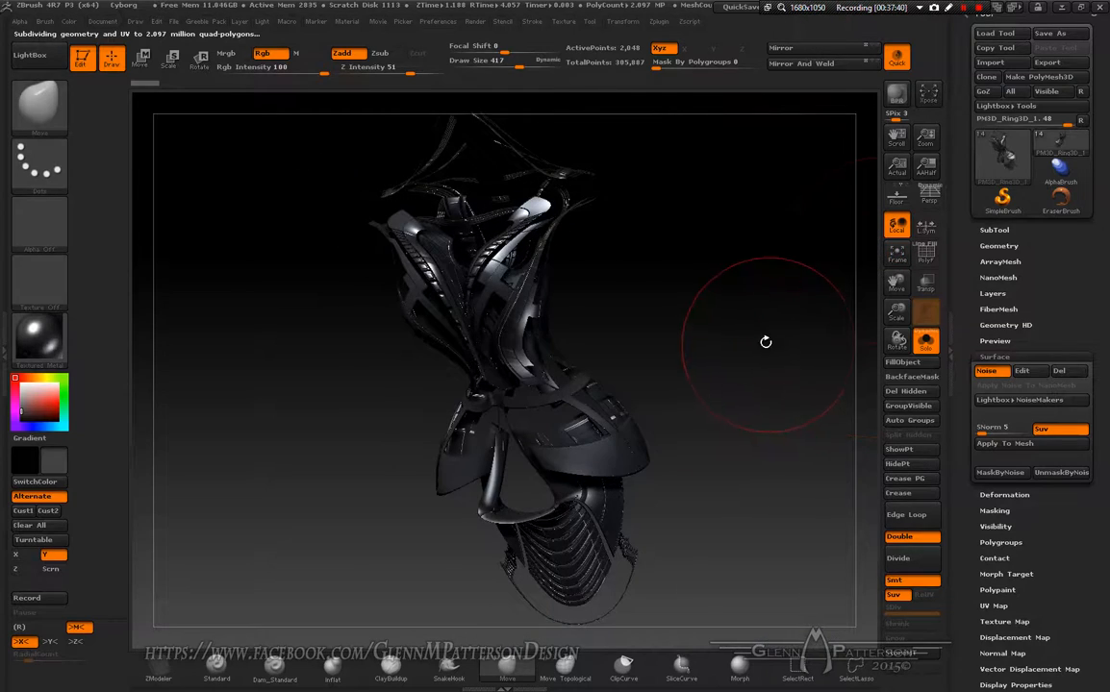
Turn off the surface noise on the isolated ring subtool and inspect its smooth base form from several sides
mouse_move(732, 347)
left_mouse_down()
mouse_move(687, 352)
mouse_move(770, 362)
mouse_move(708, 366)
mouse_move(726, 365)
left_mouse_up()
left_click_drag(902, 304, 886, 302)
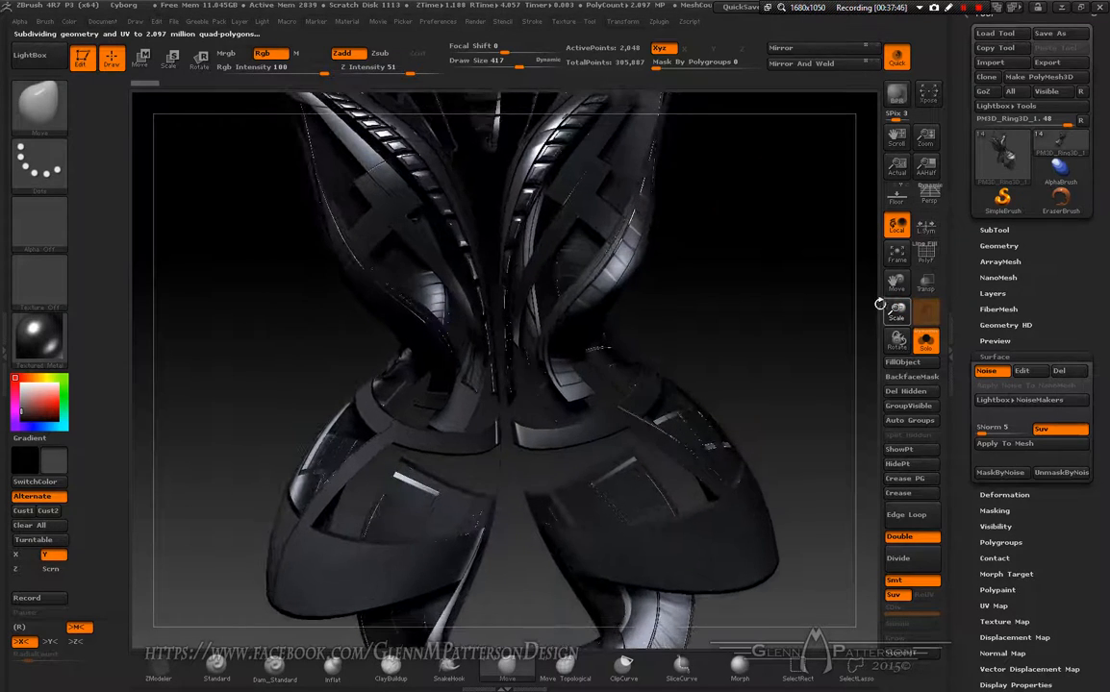
left_click_drag(862, 441, 888, 477)
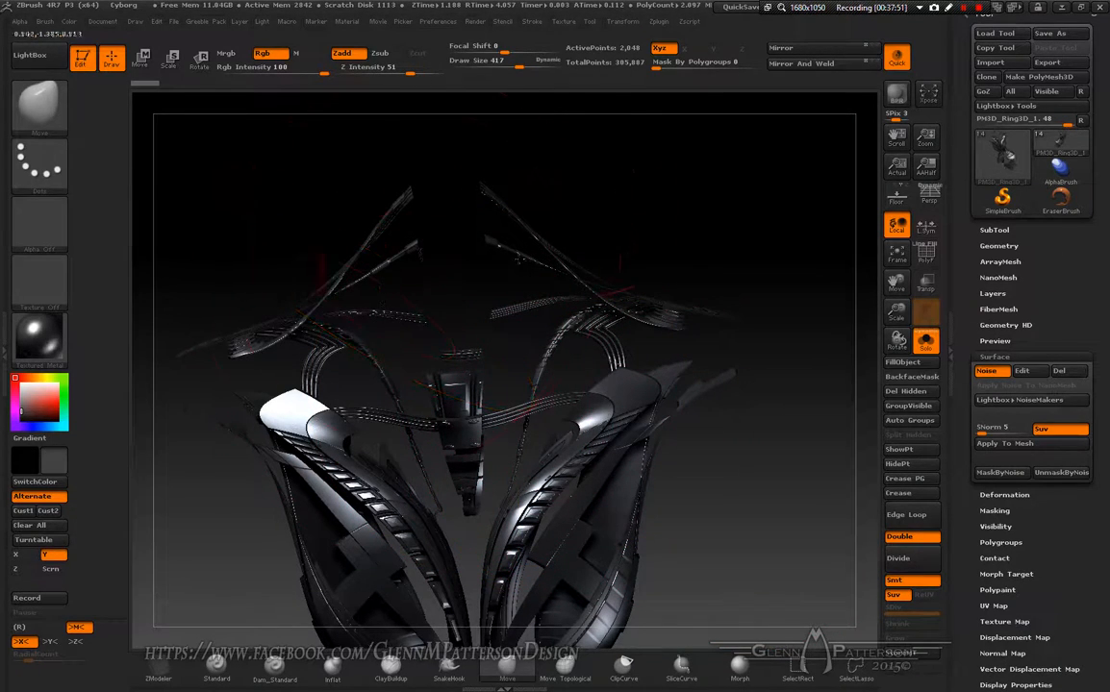
mouse_move(553, 360)
right_mouse_down()
mouse_move(533, 397)
mouse_move(479, 385)
mouse_move(523, 424)
mouse_move(488, 406)
mouse_move(545, 397)
mouse_move(533, 356)
right_mouse_up()
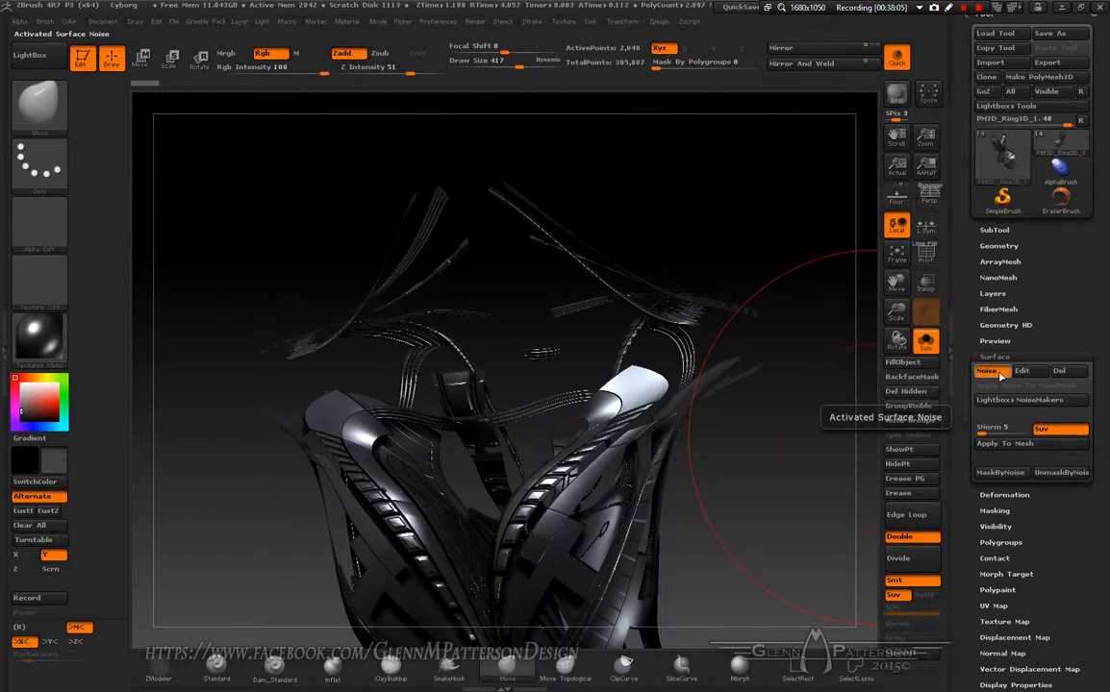
left_click(999, 374)
left_click_drag(902, 314, 809, 281)
left_click_drag(706, 389, 654, 397)
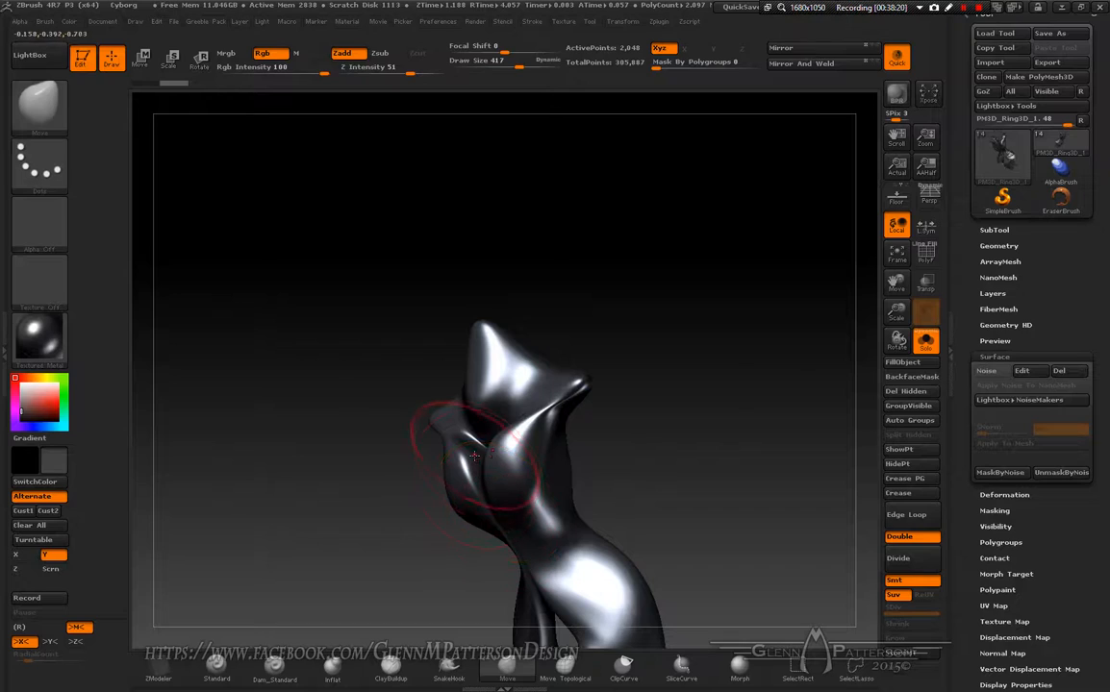
mouse_move(647, 460)
left_mouse_down()
mouse_move(601, 415)
mouse_move(689, 402)
mouse_move(663, 423)
mouse_move(676, 452)
mouse_move(652, 459)
mouse_move(696, 459)
left_mouse_up()
key("shift")
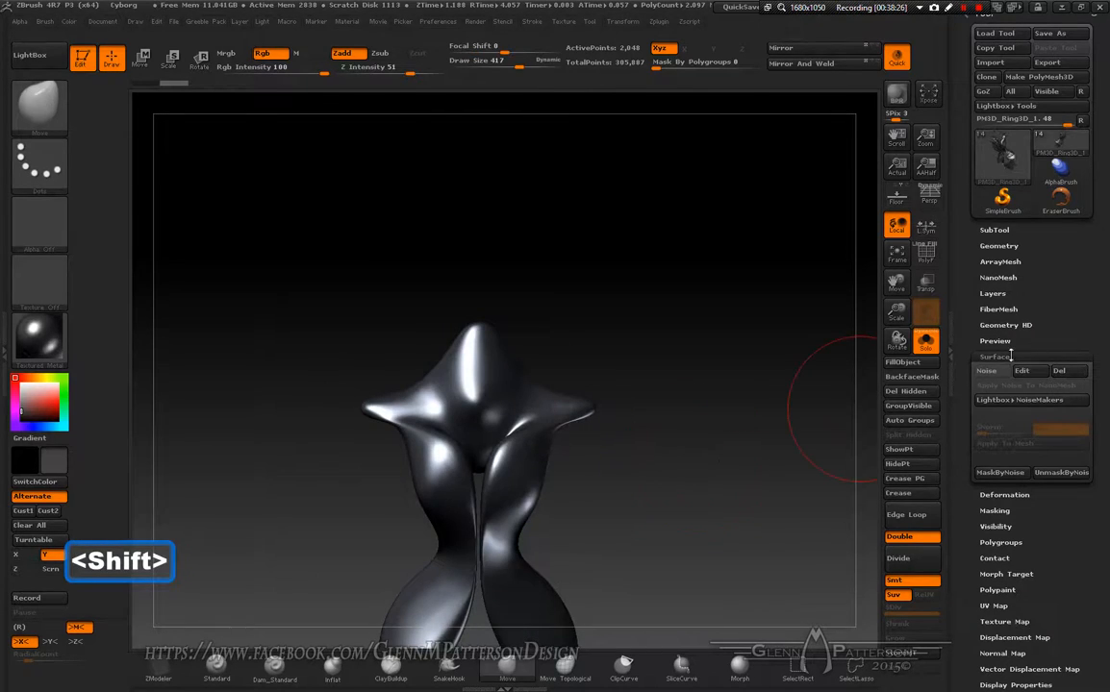
Turn the surface noise back on for the isolated ring subtool and inspect its panelled surface from another angle
left_click(987, 370)
left_click_drag(671, 454, 700, 454)
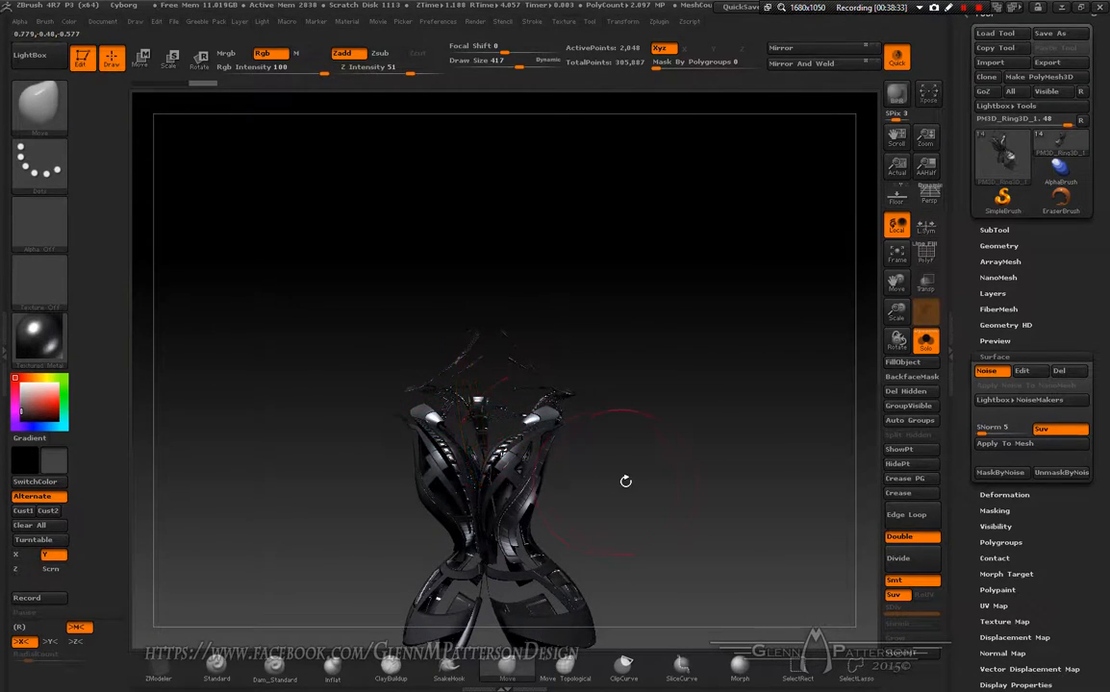
left_click_drag(633, 482, 674, 438)
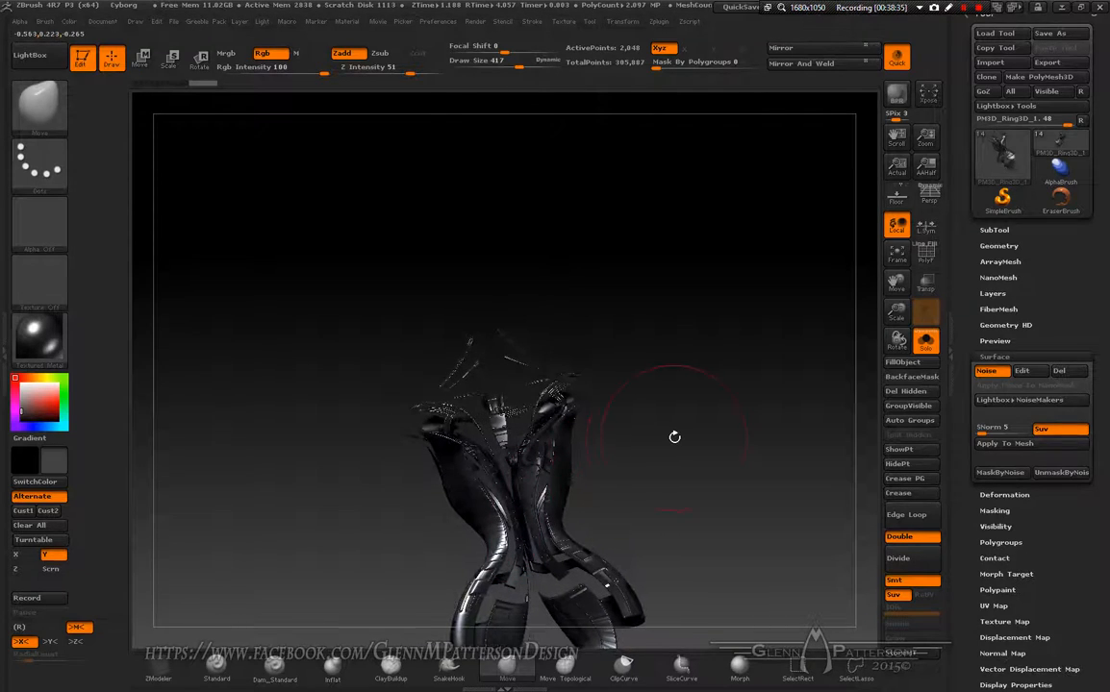
Select the Arms subtool, frame it in the view and examine the detailed shoulder, arm and hand plating up close
key("n")
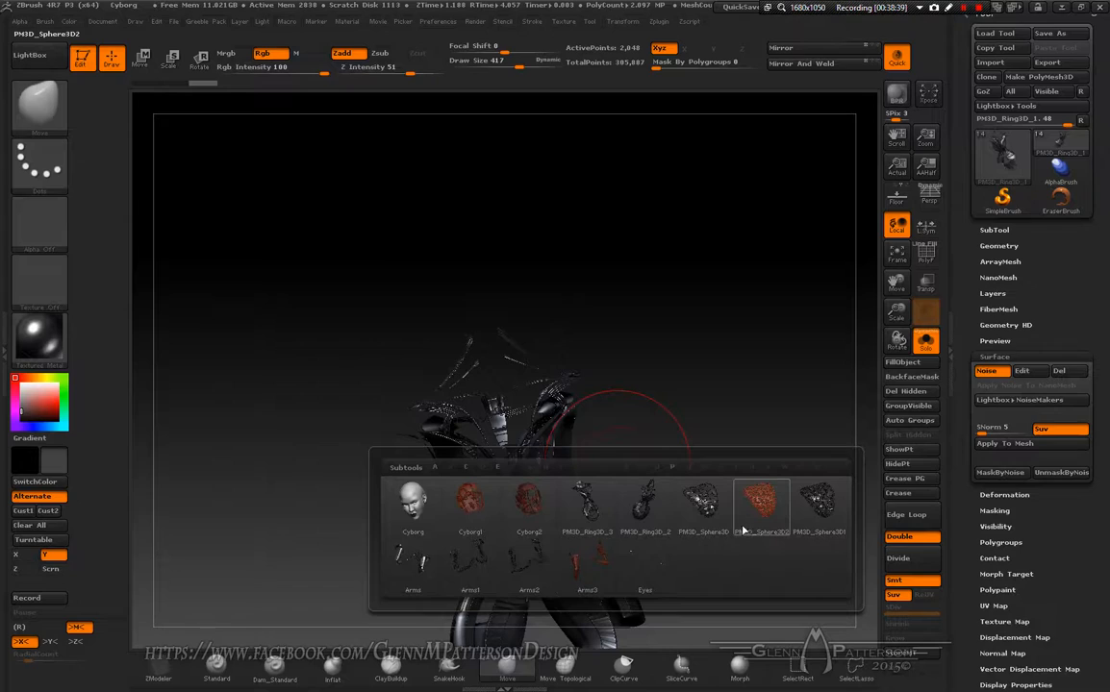
left_click(423, 569)
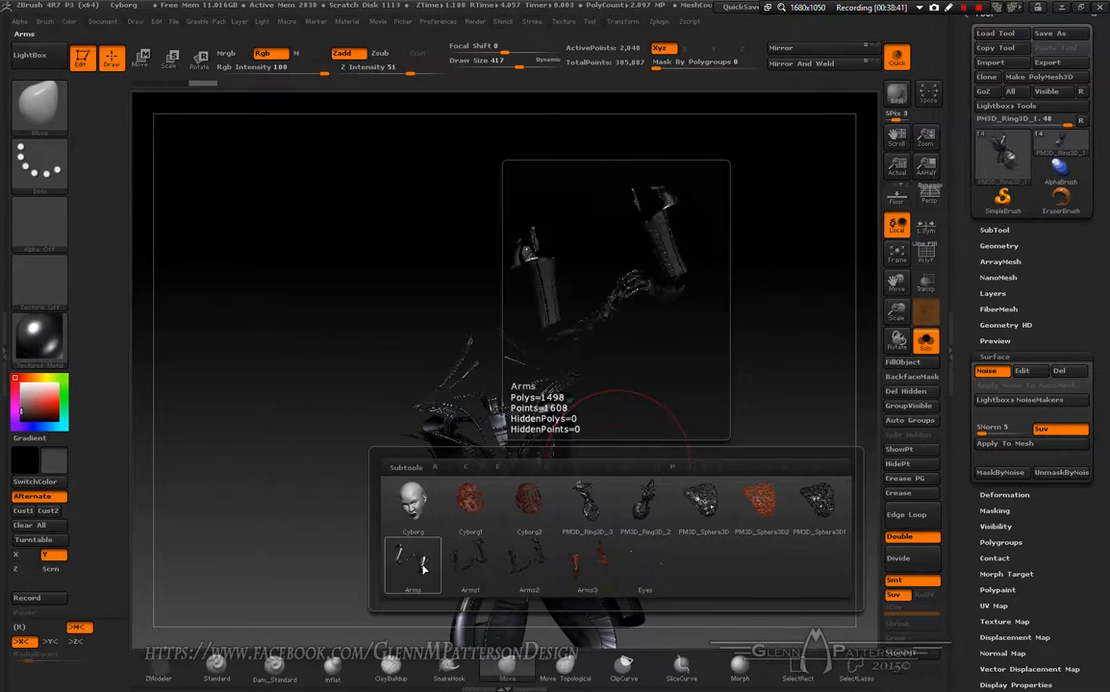
left_click_drag(719, 429, 630, 507)
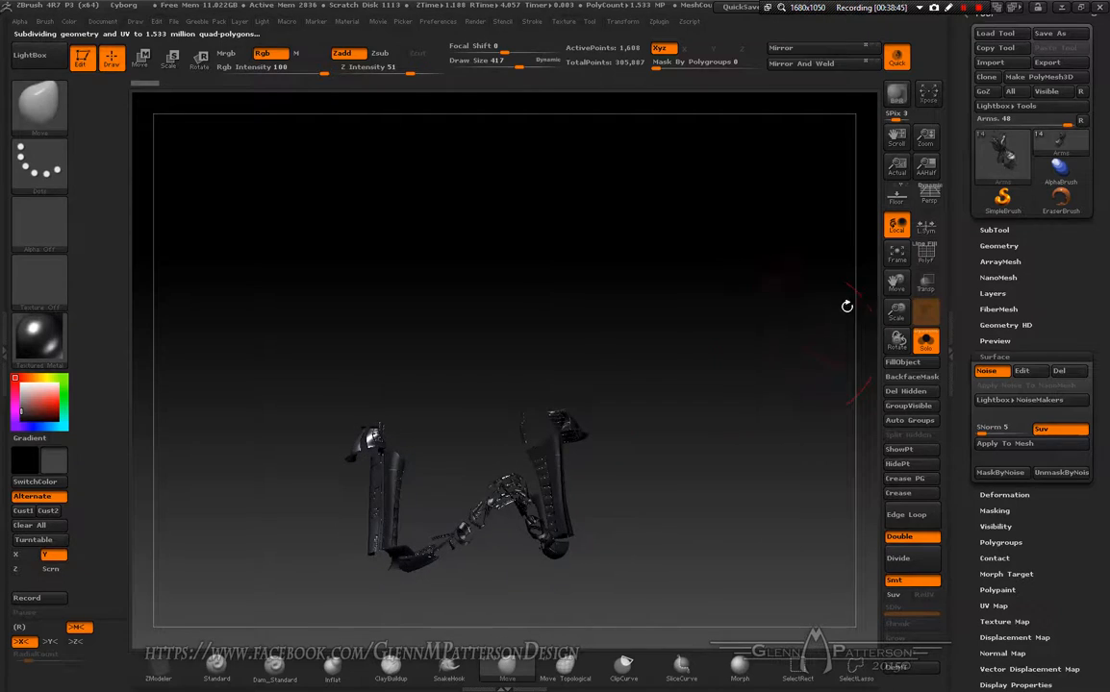
left_click(896, 255)
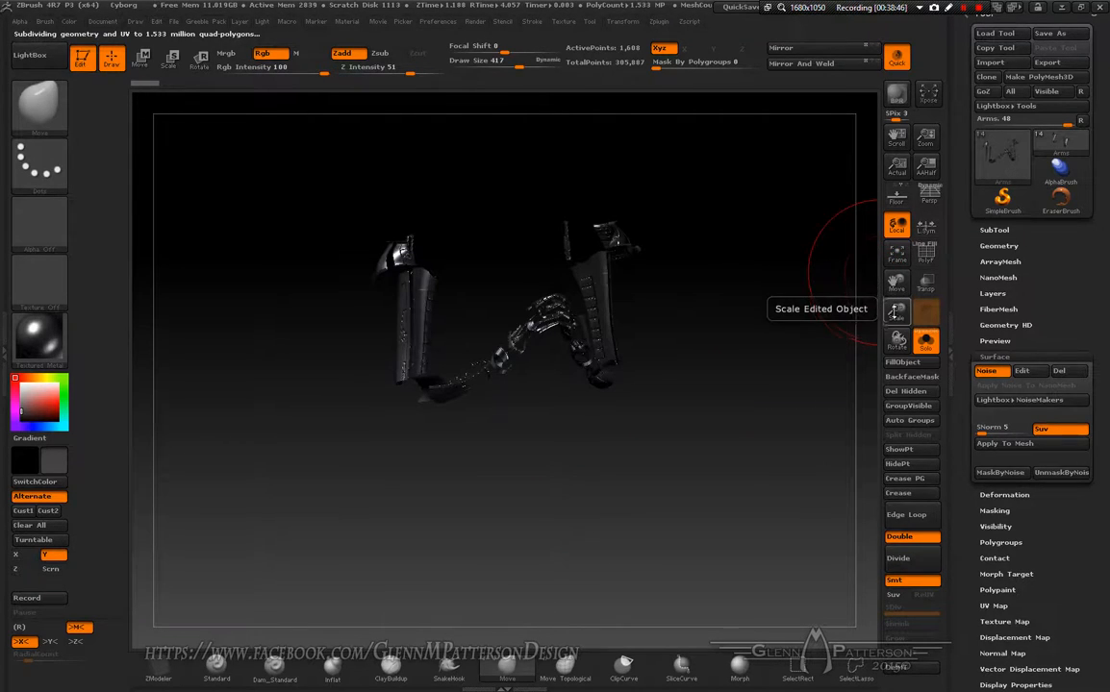
left_click(897, 252)
left_click_drag(523, 266, 436, 307)
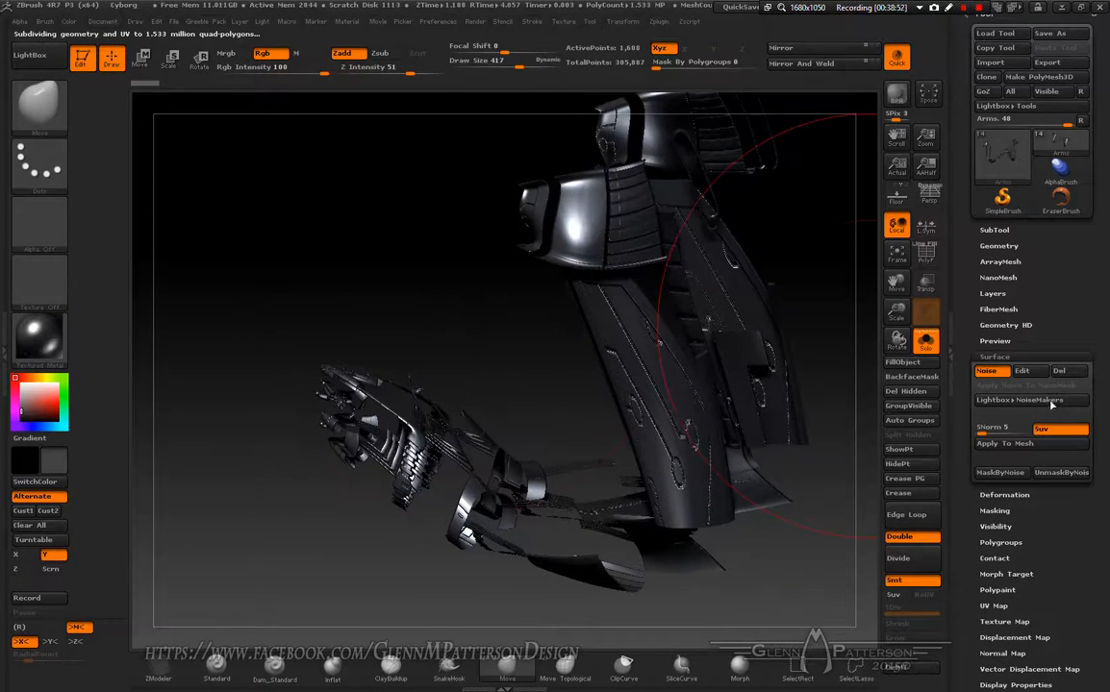
Turn off the surface noise on the Arms subtool and inspect the smooth base arms and hands from several sides
left_click(988, 372)
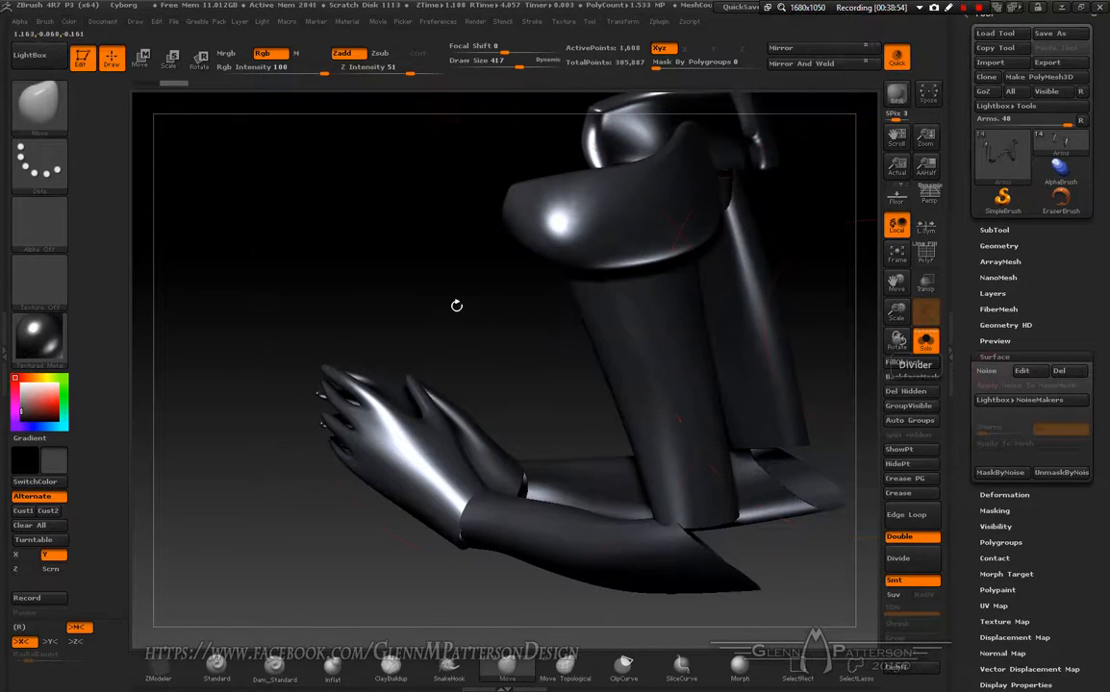
left_click_drag(376, 248, 432, 263)
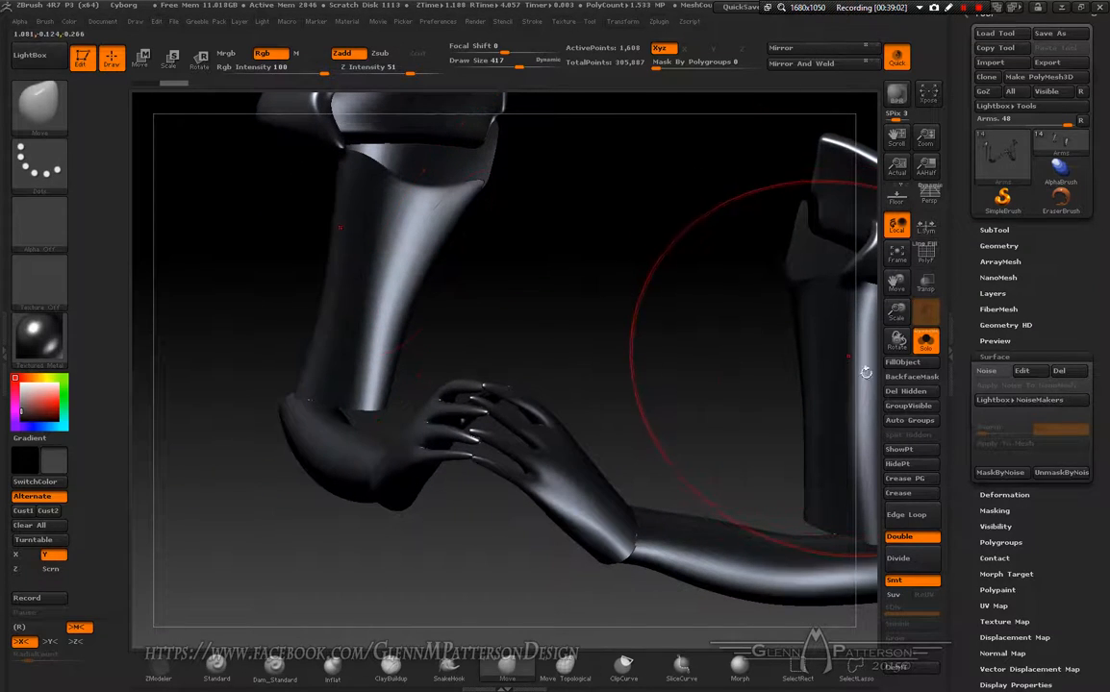
mouse_move(653, 343)
left_mouse_down()
mouse_move(646, 349)
mouse_move(645, 333)
left_mouse_up()
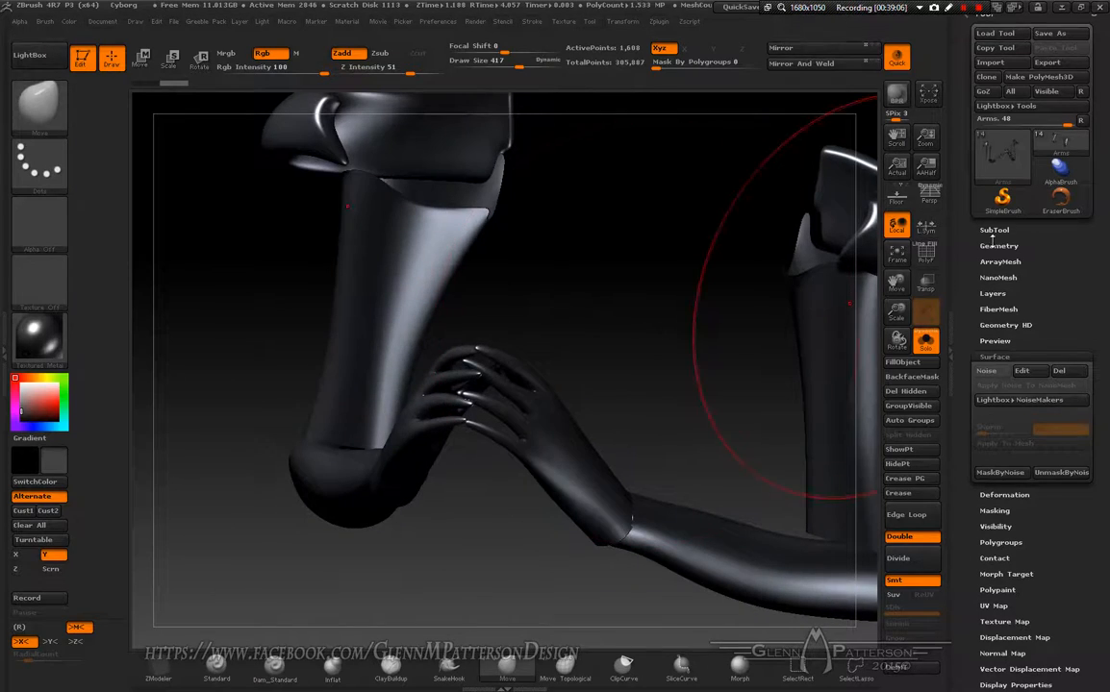
Reactivate the surface noise on the Arms subtool and view the framed arms from the front
left_click(986, 372)
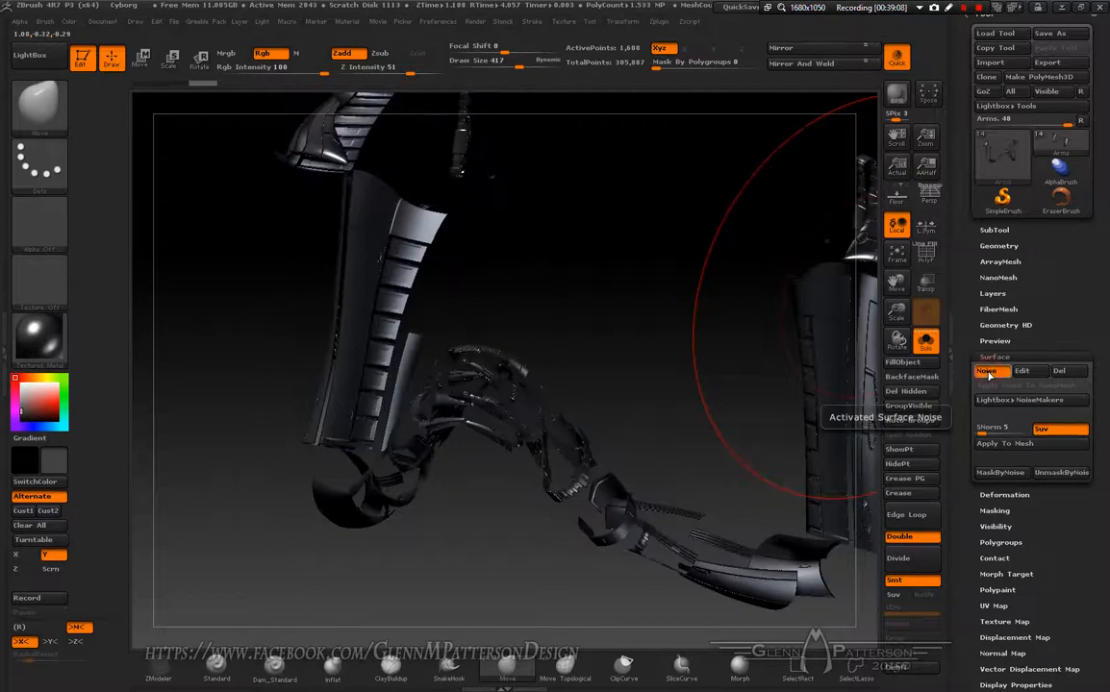
left_click(896, 253)
left_click_drag(592, 492, 746, 519)
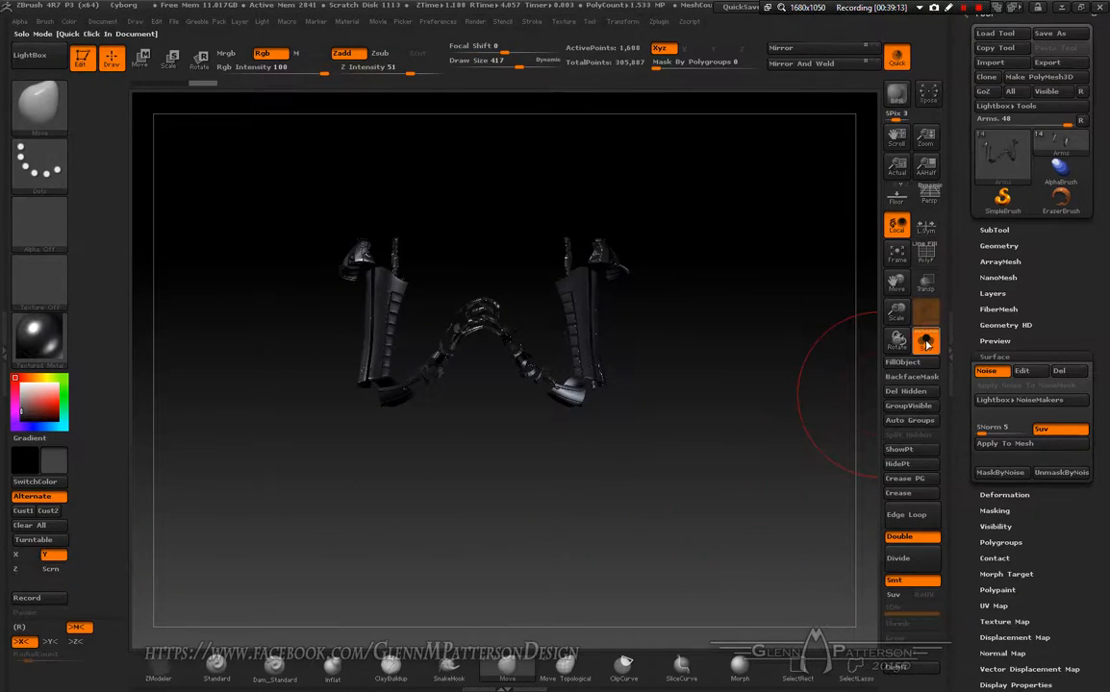
Exit Solo mode to show the whole cyborg and examine its back, torso and joined hands up close
left_click(925, 342)
left_click_drag(688, 482, 603, 488)
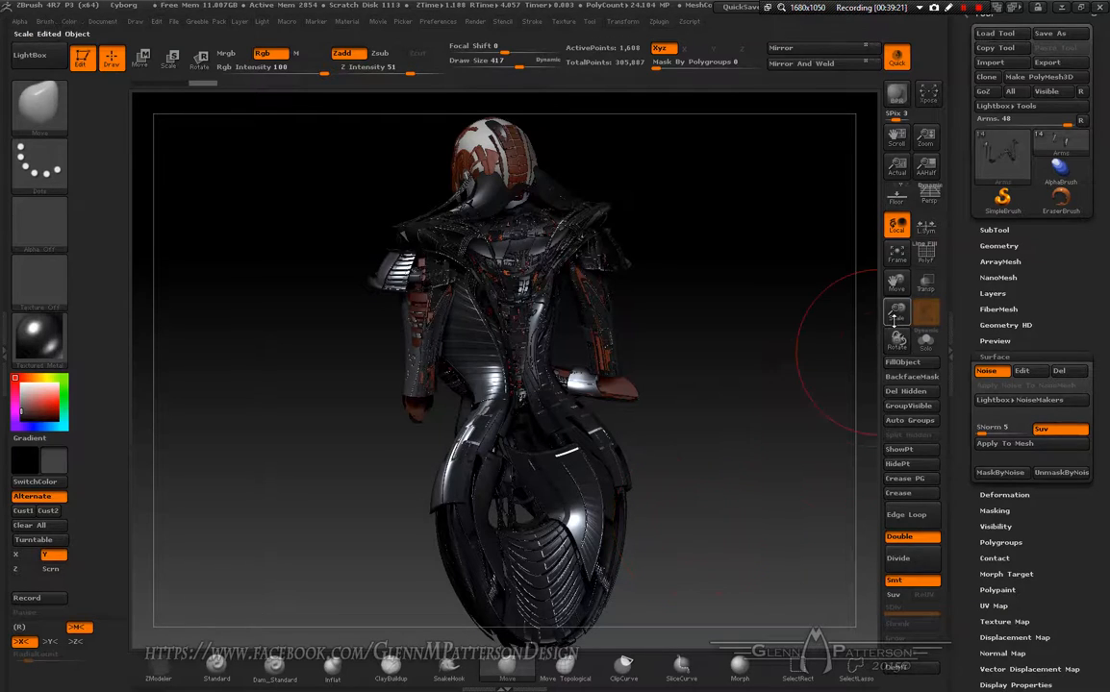
mouse_move(892, 339)
left_mouse_down()
mouse_move(876, 448)
mouse_move(862, 448)
left_mouse_up()
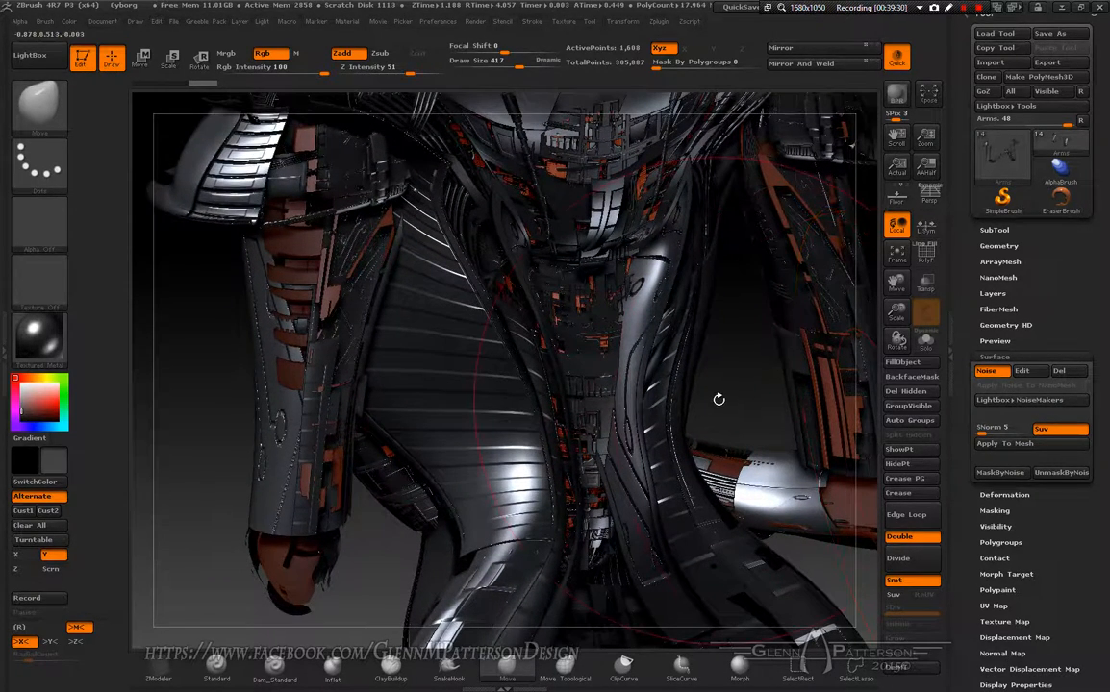
left_click_drag(724, 400, 834, 382)
left_click_drag(741, 383, 663, 298, "shift")
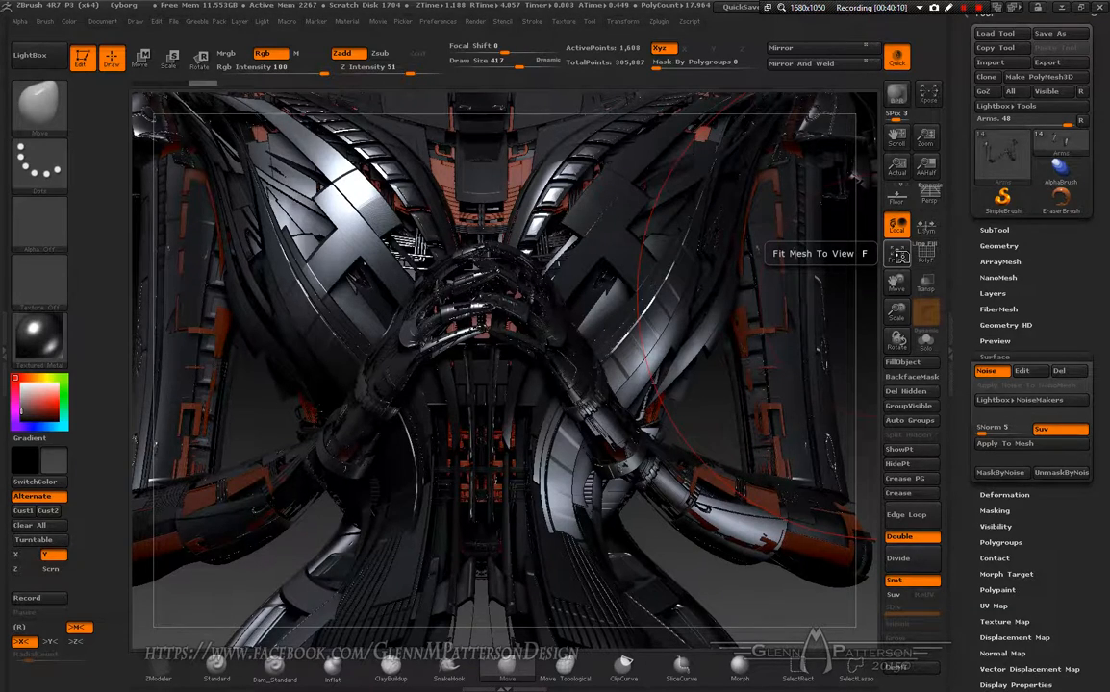
left_click(897, 254)
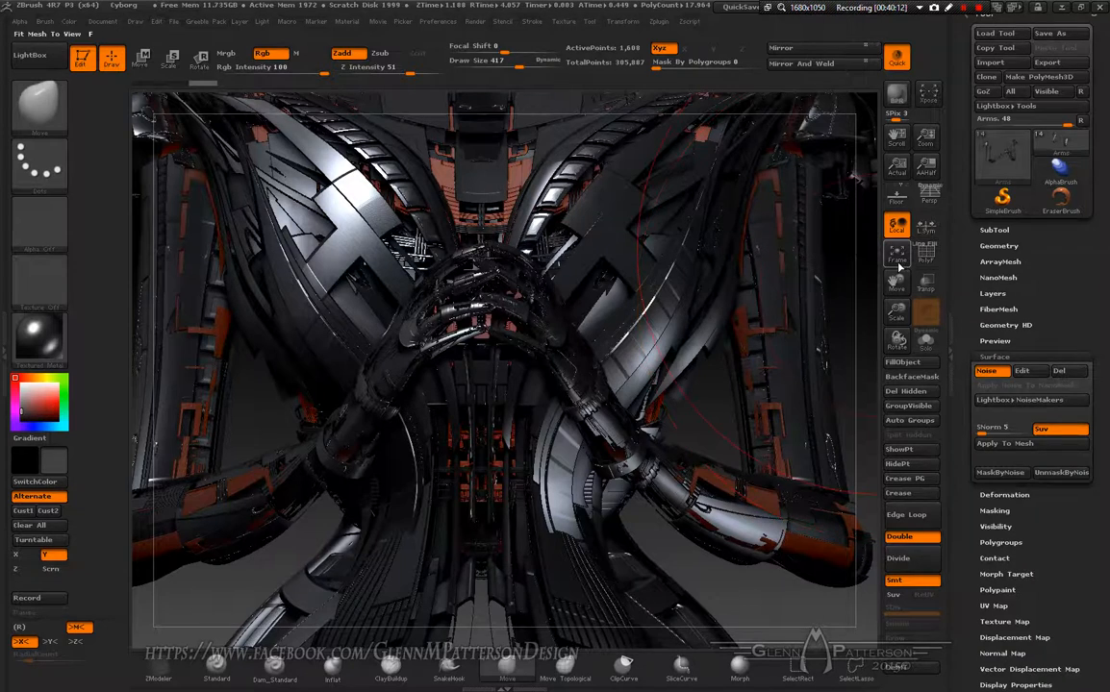